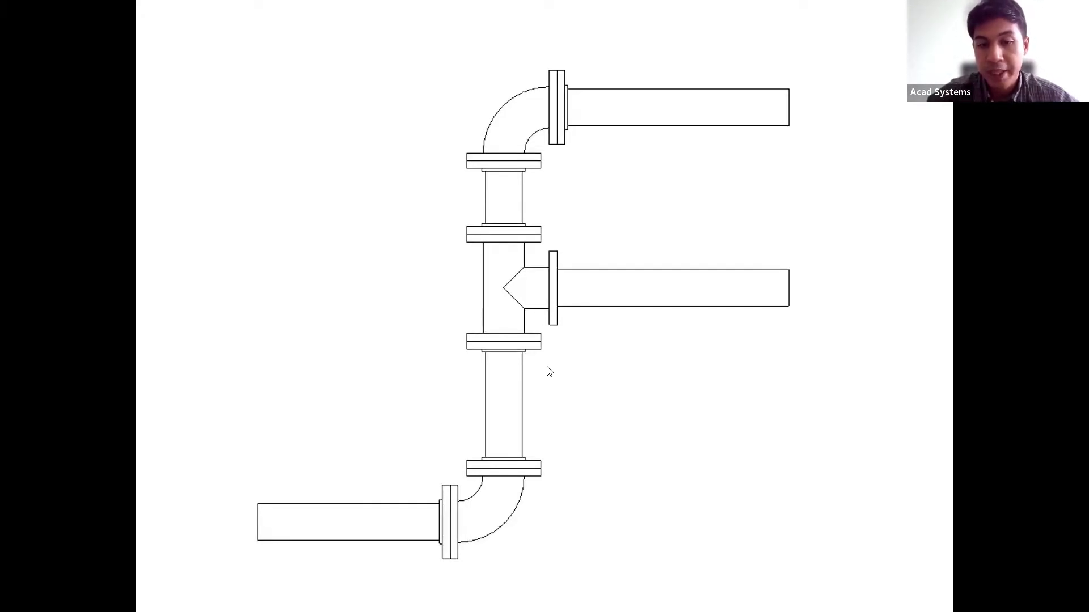
# - Advance to the 'Creating Flanged Pipe in Revit' title slide, then switch to Revit
pyautogui.press('Right')
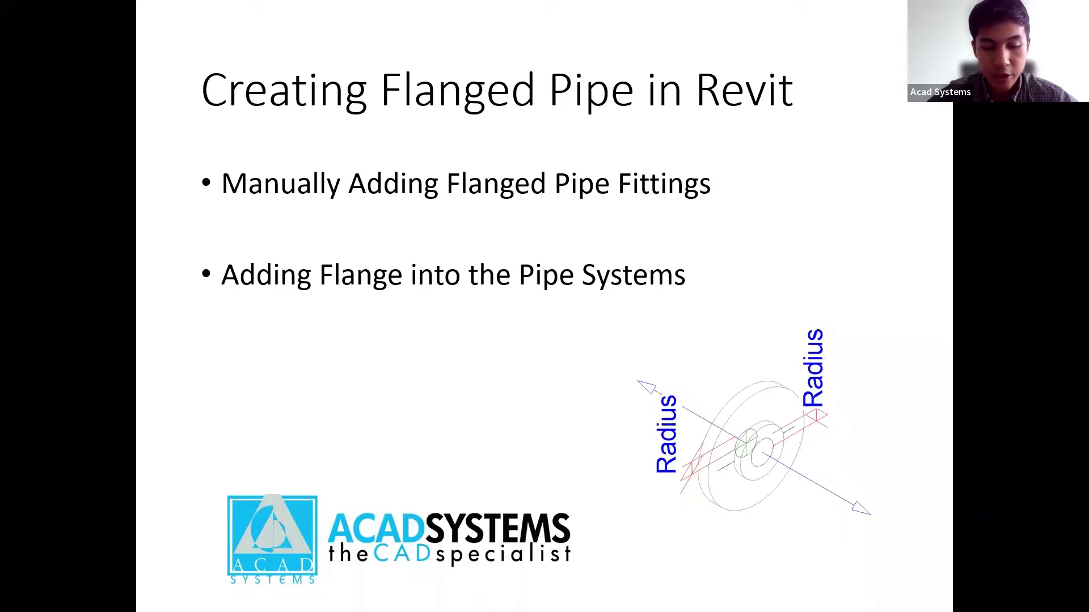
pyautogui.press('super')
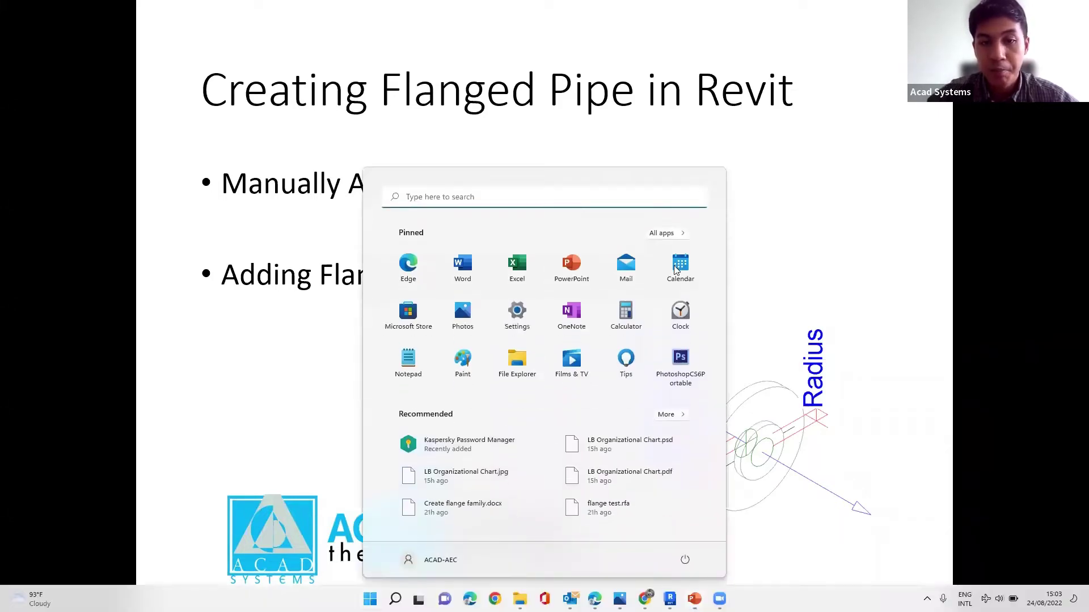
pyautogui.press('Escape')
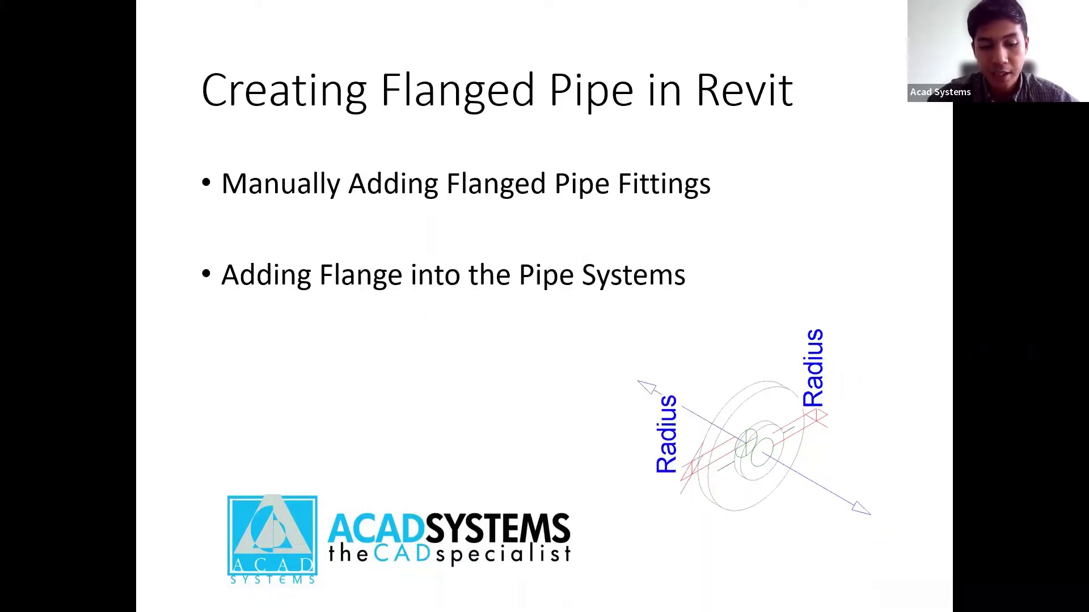
pyautogui.press('super')
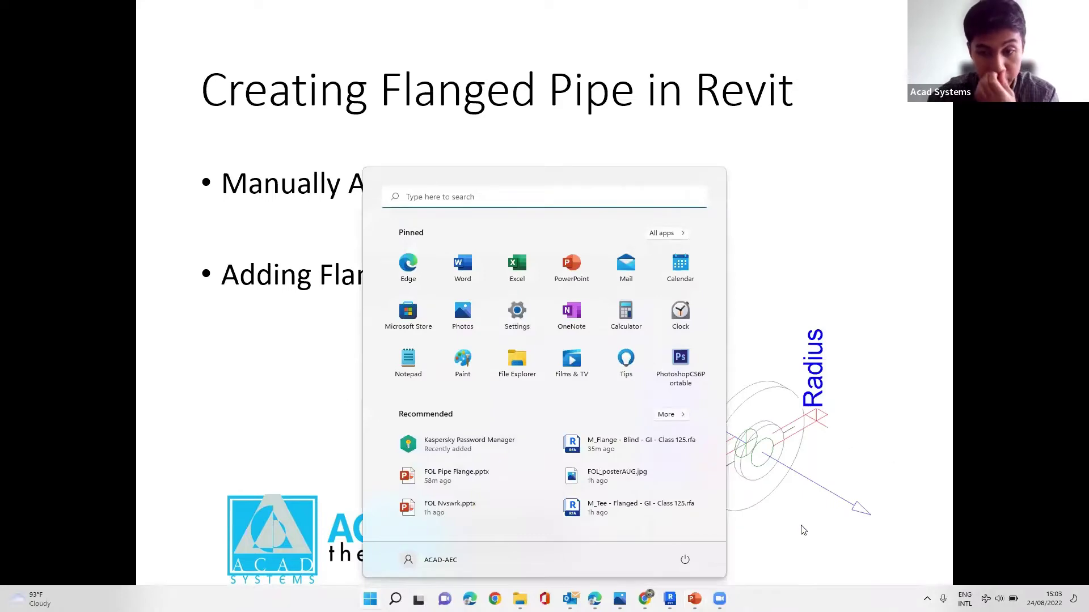
pyautogui.hotkey('alt', 'Tab')
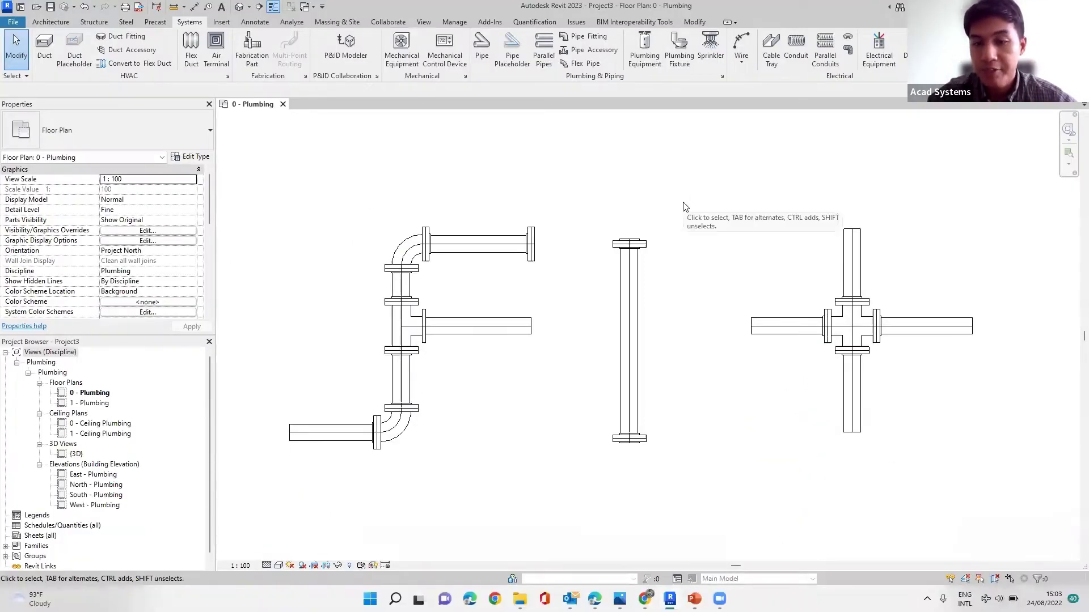
pyautogui.moveTo(692, 210); pyautogui.dragTo(677, 210, button='middle')
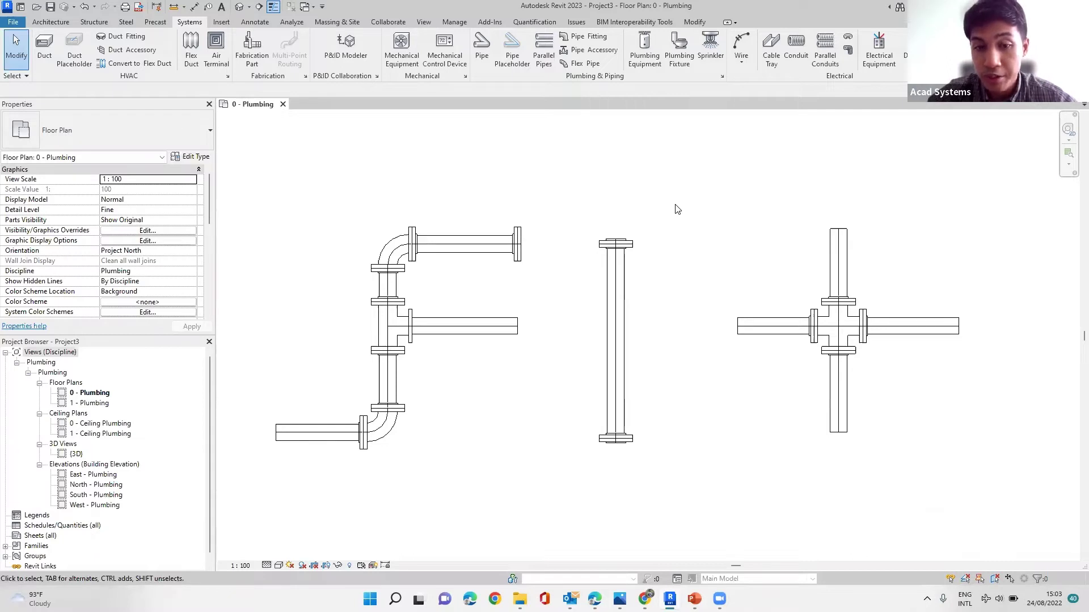
pyautogui.moveTo(664, 340); pyautogui.dragTo(630, 318, button='middle')
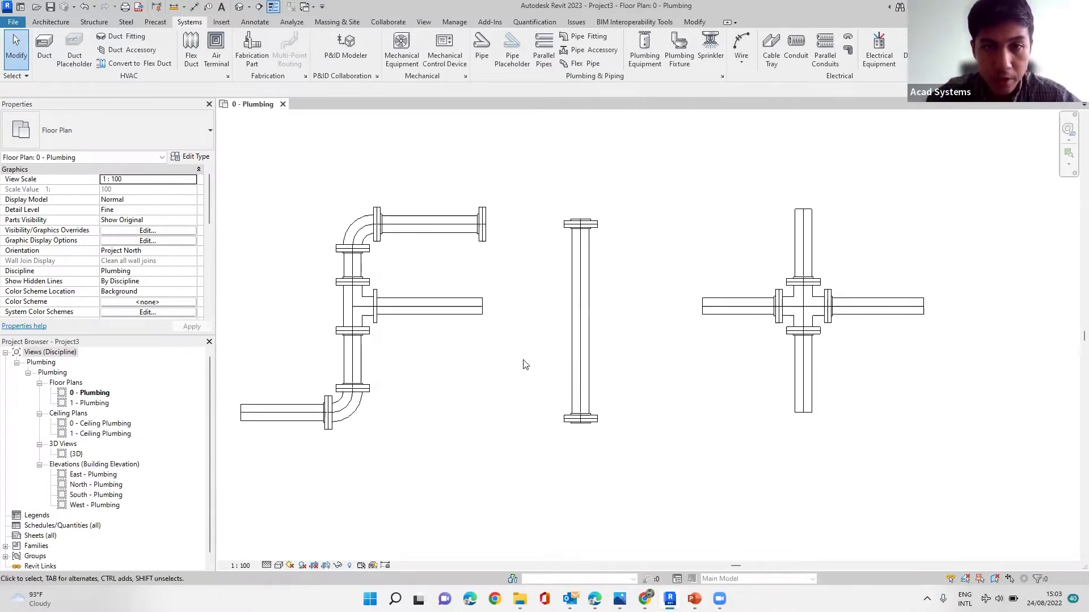
pyautogui.moveTo(525, 365); pyautogui.dragTo(518, 338, button='middle')
pyautogui.scroll(2, 304, 377)
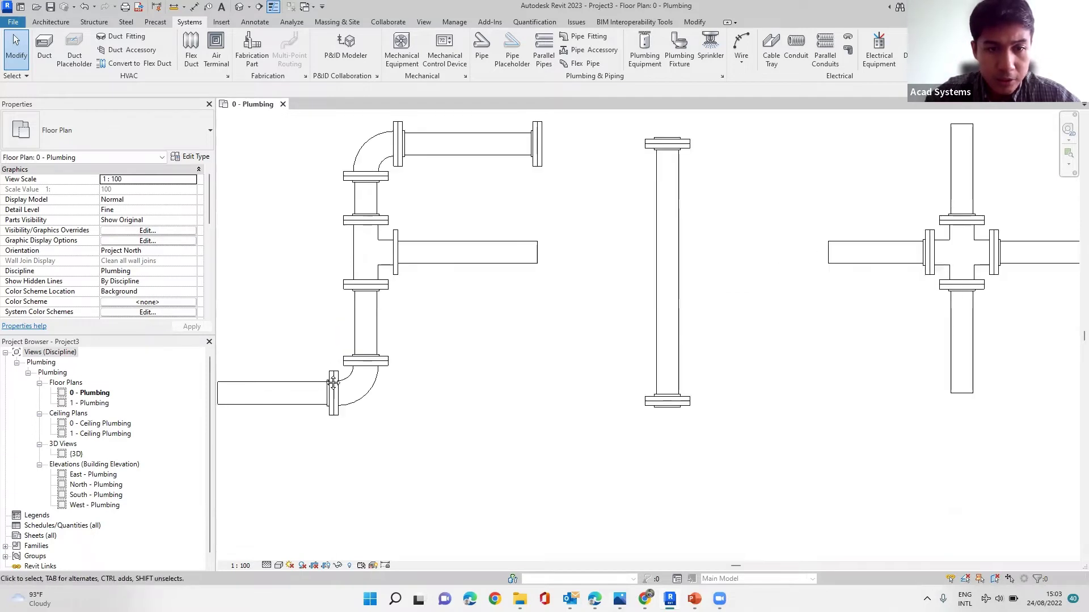
pyautogui.moveTo(333, 385); pyautogui.dragTo(523, 406, button='middle')
pyautogui.scroll(1, 430, 394)
pyautogui.moveTo(520, 359); pyautogui.dragTo(506, 398, button='middle')
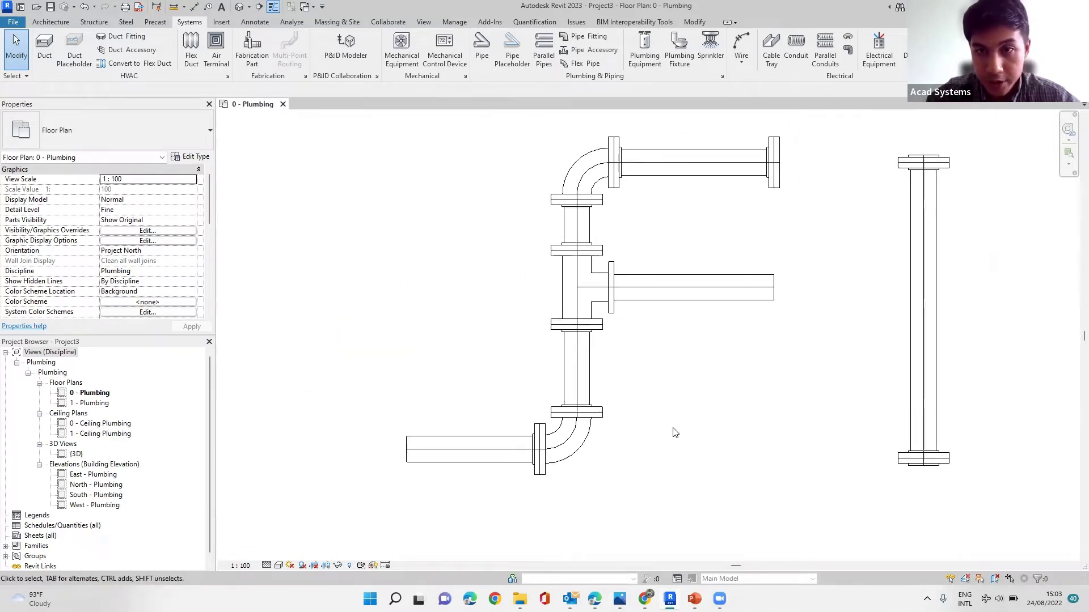
pyautogui.moveTo(675, 432); pyautogui.dragTo(651, 430, button='middle')
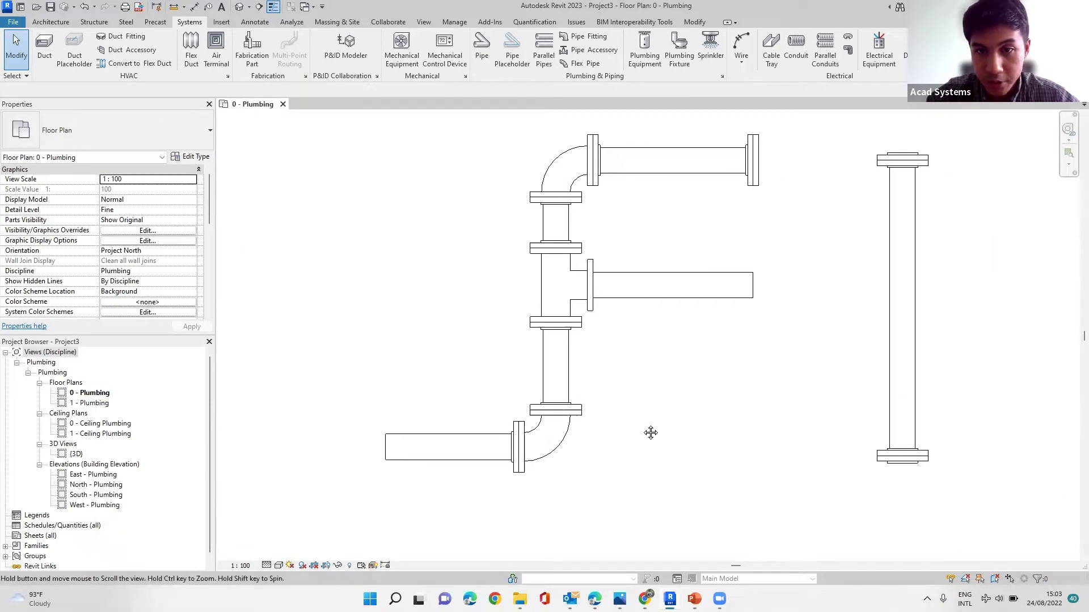
pyautogui.click(469, 452)
pyautogui.scroll(2, 512, 470)
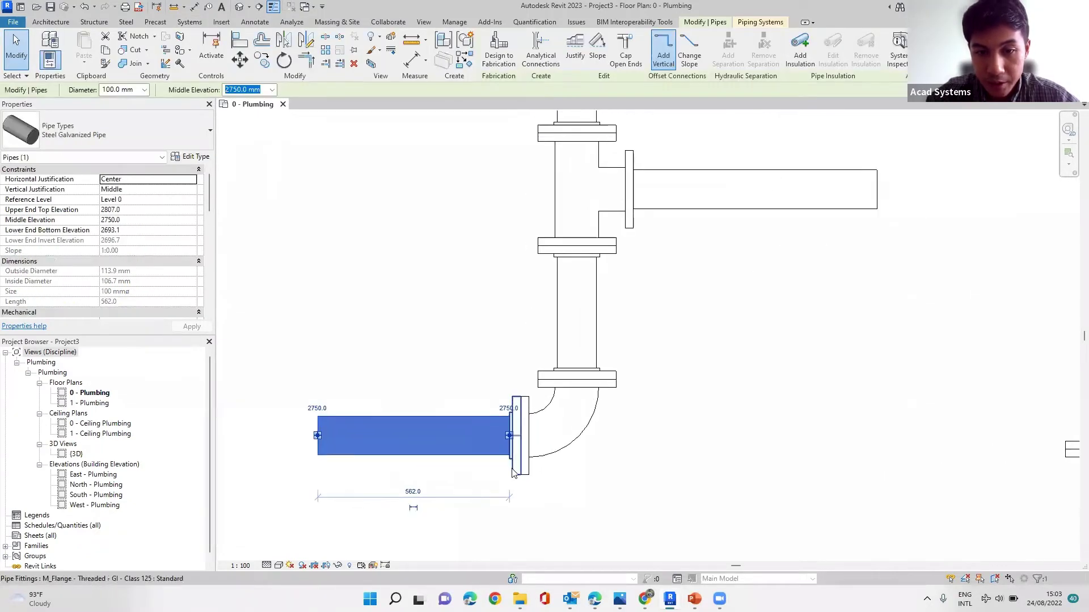
pyautogui.click(516, 403)
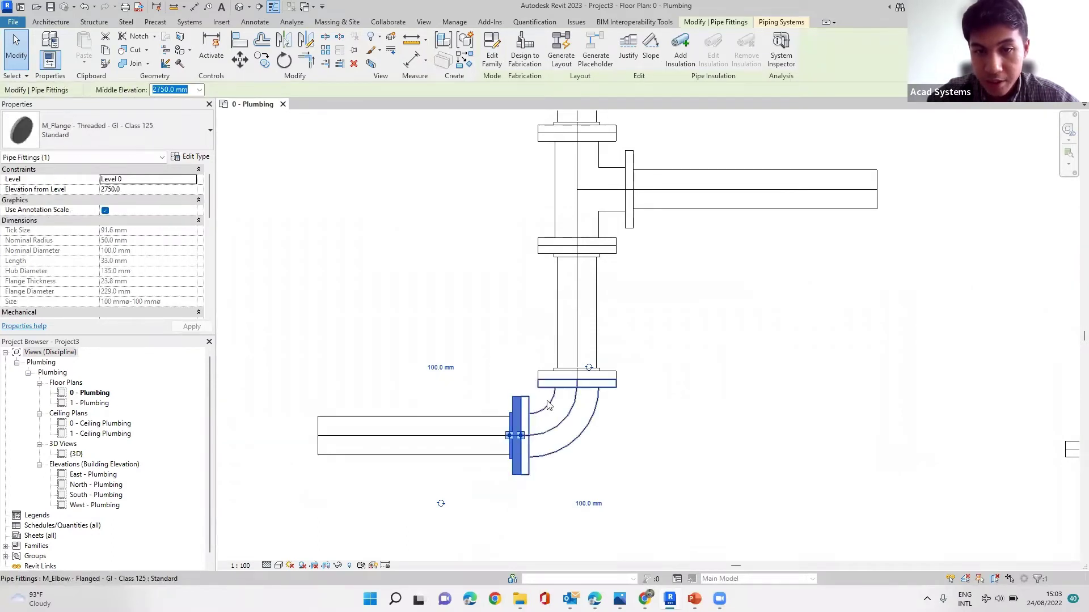
pyautogui.click(567, 394)
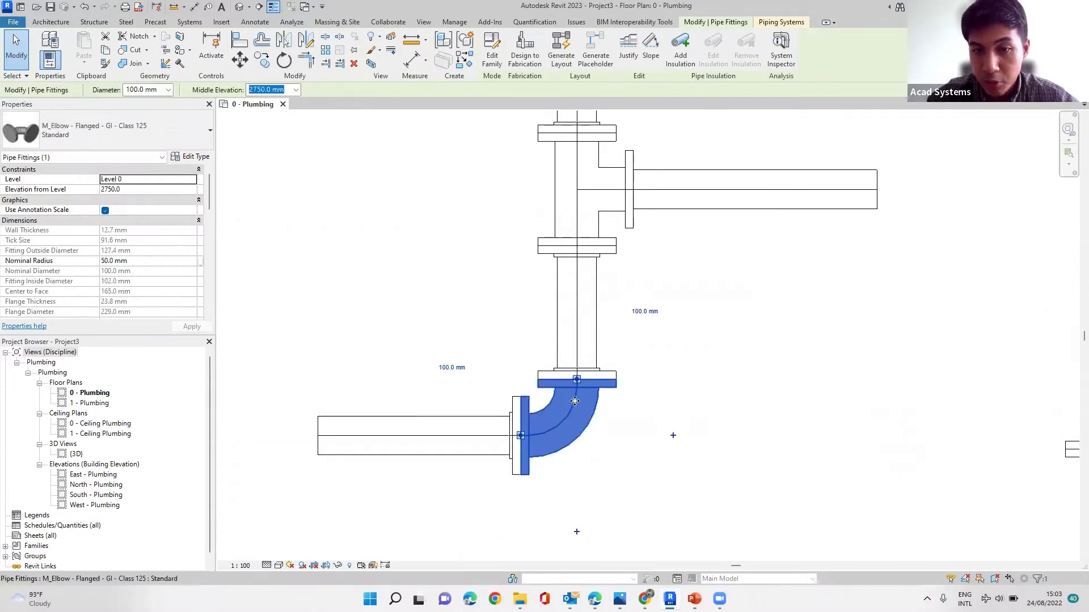
pyautogui.moveTo(579, 466); pyautogui.dragTo(573, 471, button='middle')
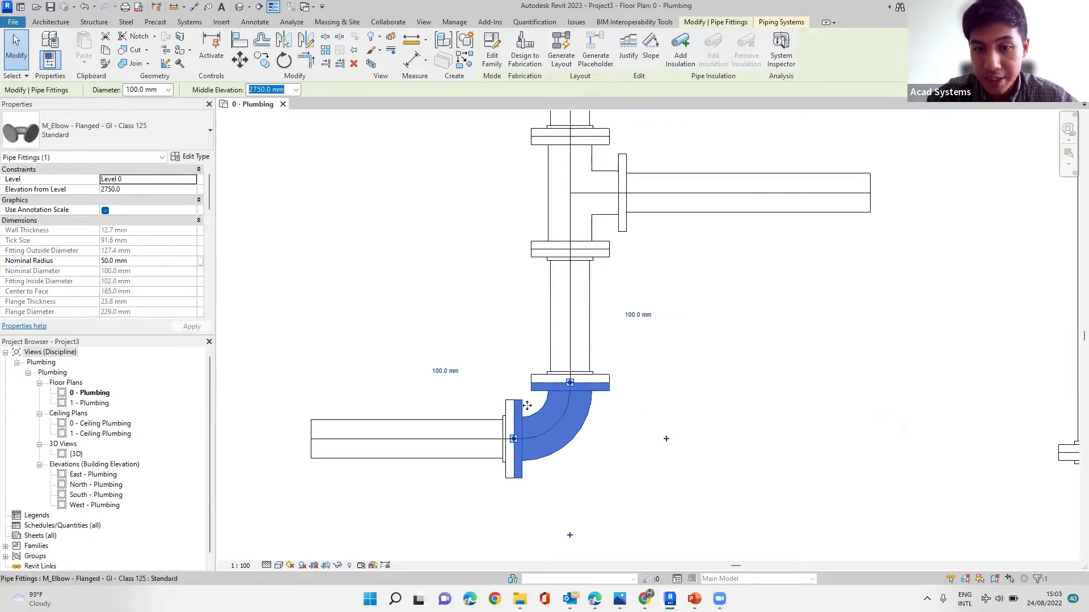
pyautogui.click(472, 428)
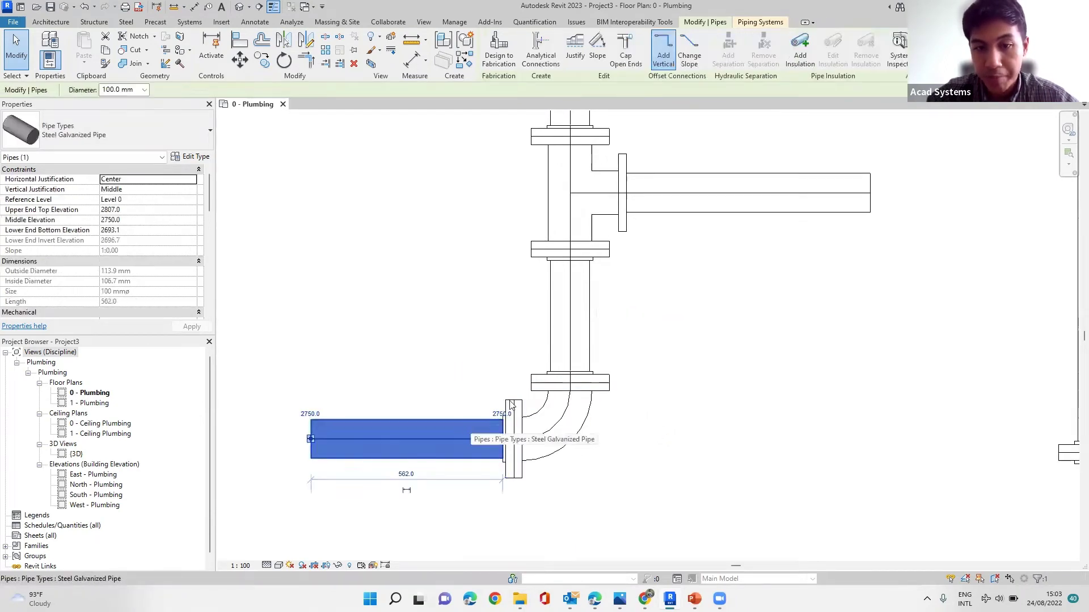
pyautogui.click(570, 420)
pyautogui.moveTo(595, 439); pyautogui.dragTo(488, 442, button='middle')
pyautogui.scroll(-2, 573, 444)
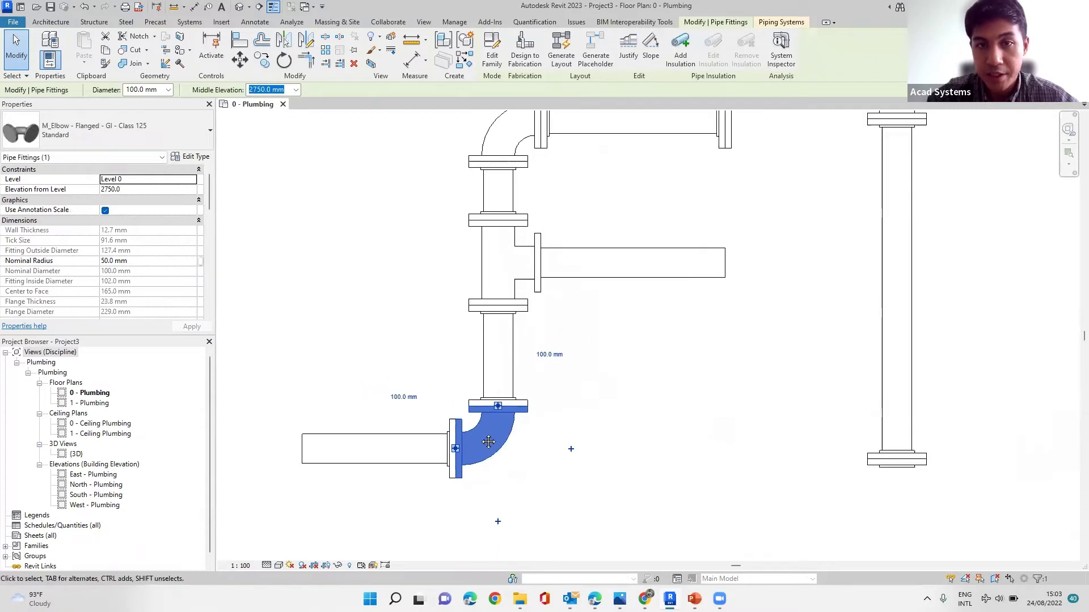
pyautogui.scroll(-3, 465, 397)
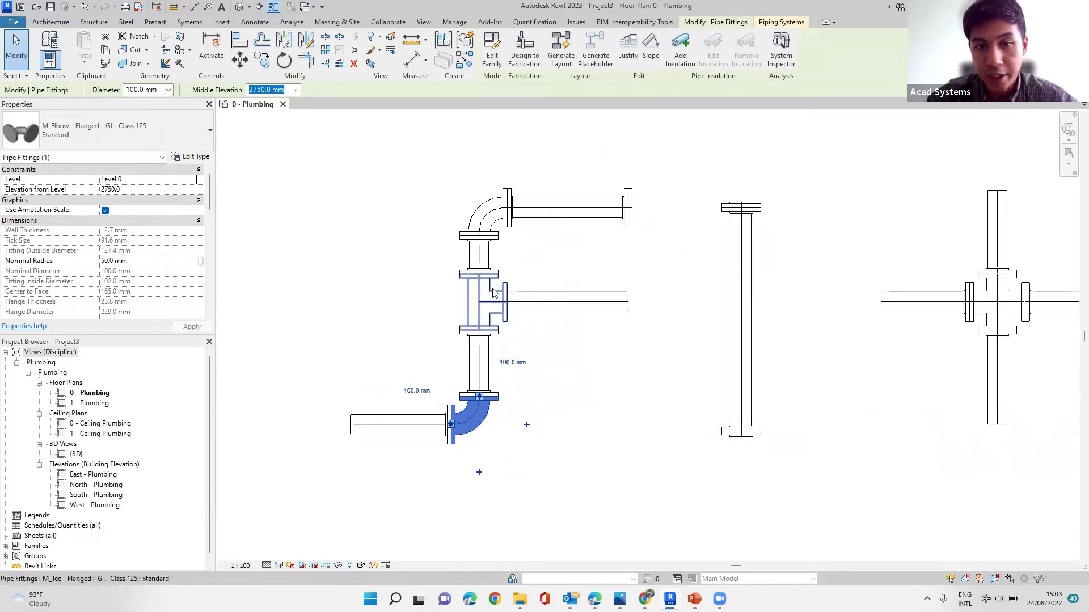
pyautogui.click(493, 293)
pyautogui.scroll(2, 493, 293)
pyautogui.moveTo(565, 345); pyautogui.dragTo(493, 324, button='middle')
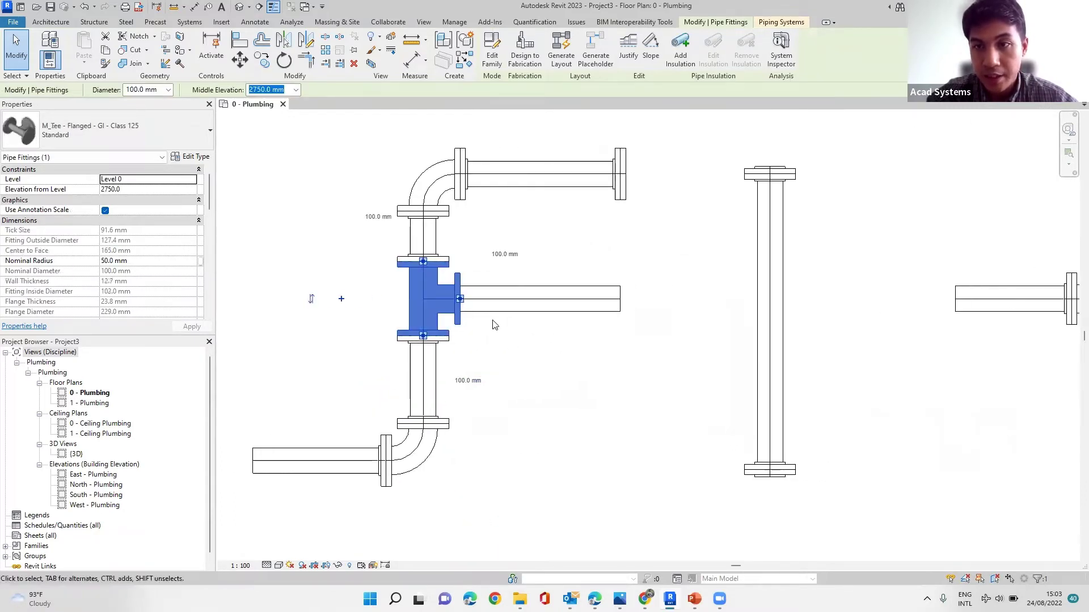
pyautogui.moveTo(857, 286); pyautogui.dragTo(712, 267, button='middle')
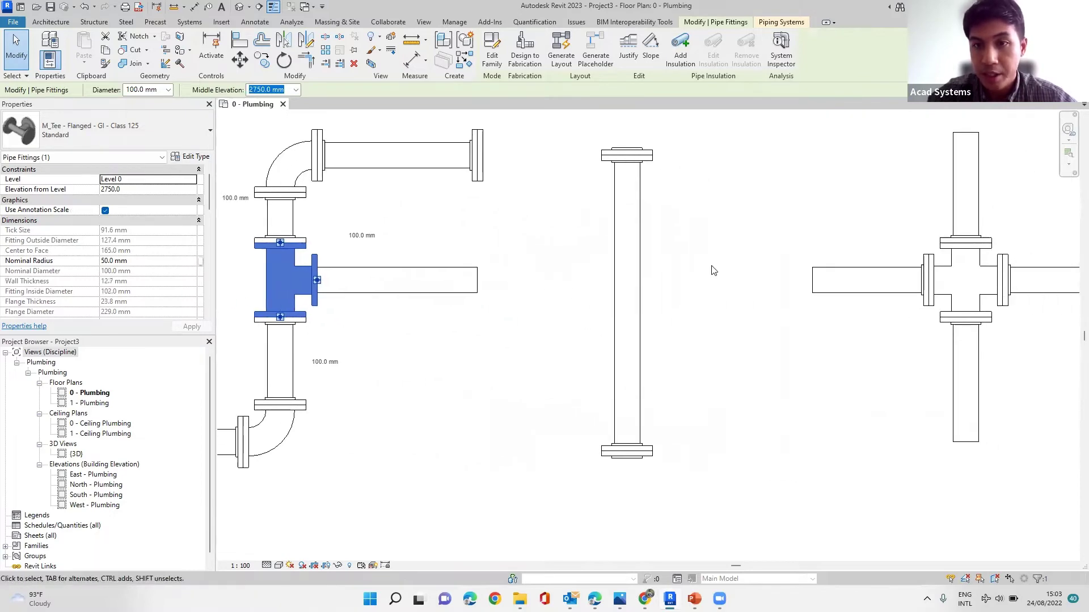
pyautogui.press('Escape')
pyautogui.click(654, 161)
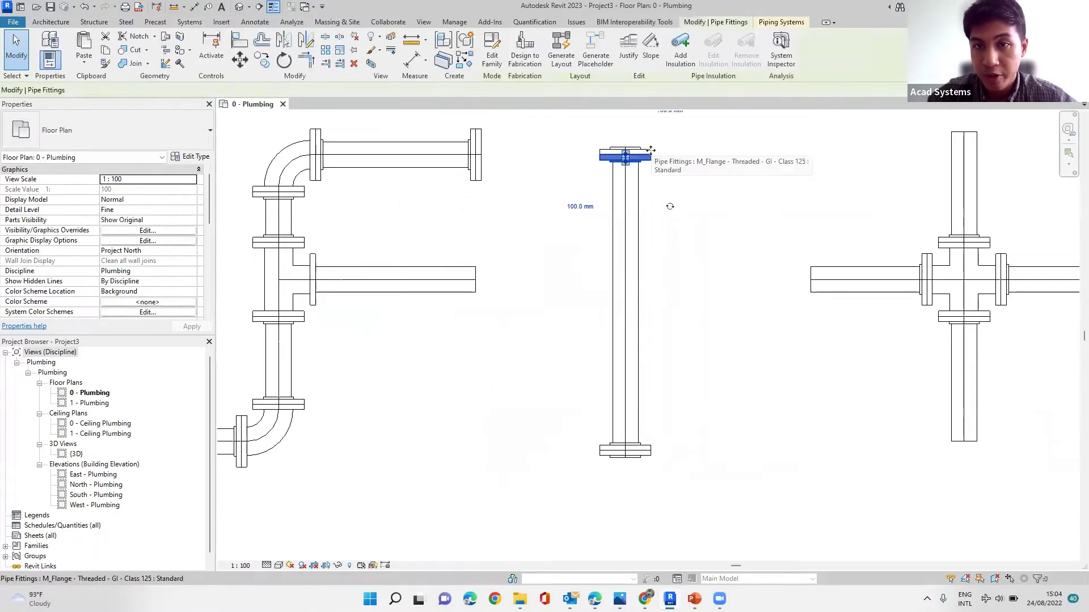
pyautogui.scroll(-2, 729, 328)
pyautogui.moveTo(731, 328); pyautogui.dragTo(583, 311, button='middle')
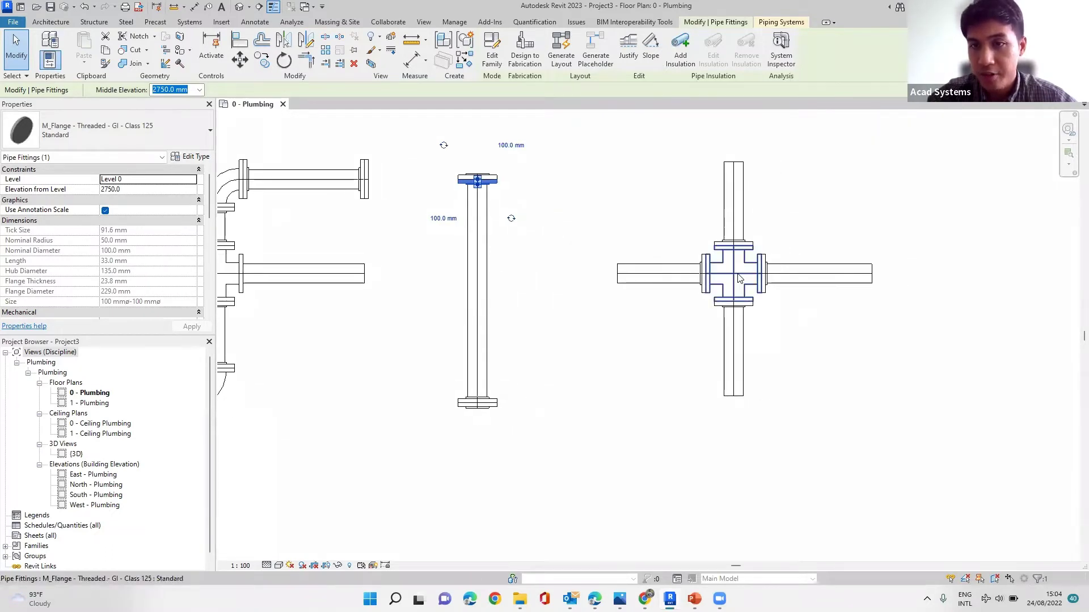
pyautogui.press('Escape')
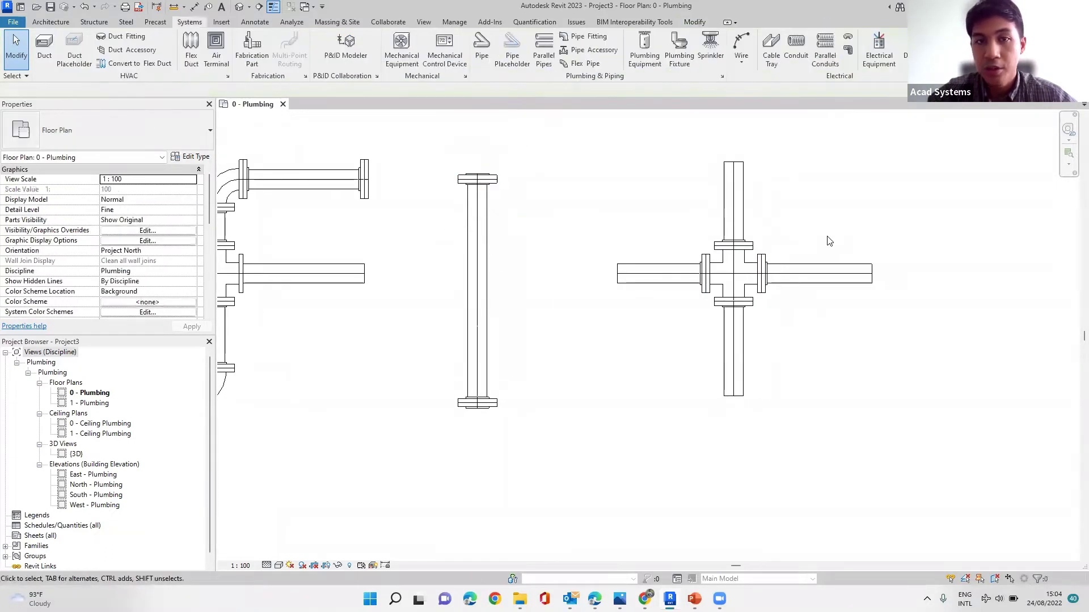
pyautogui.moveTo(586, 316); pyautogui.dragTo(728, 323, button='middle')
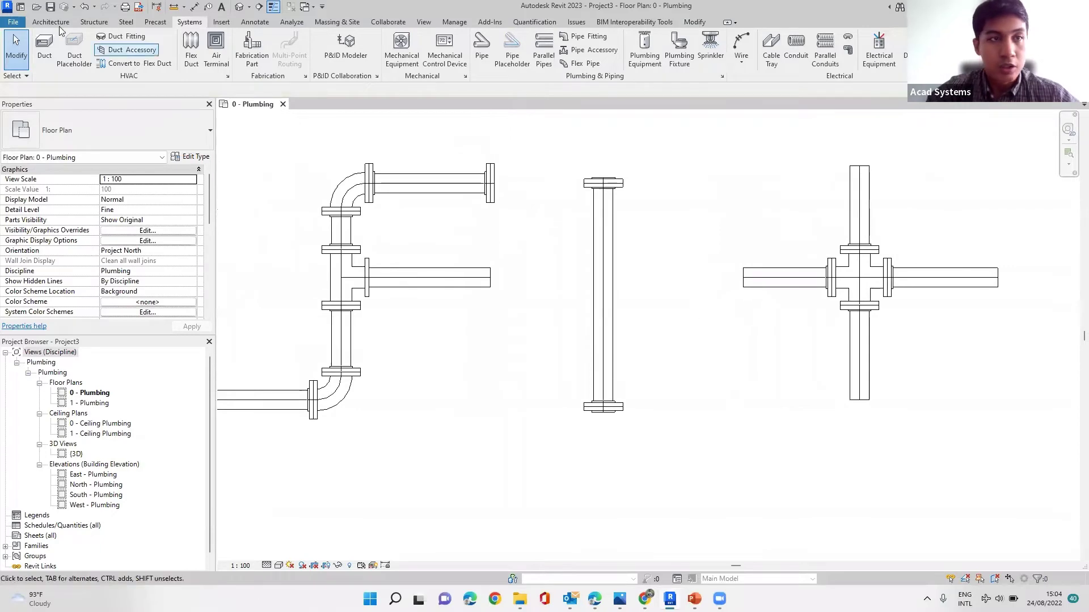
# - Create a new project from the Plumbing Template, dismissing the unsaved-project reminder
pyautogui.click(12, 23)
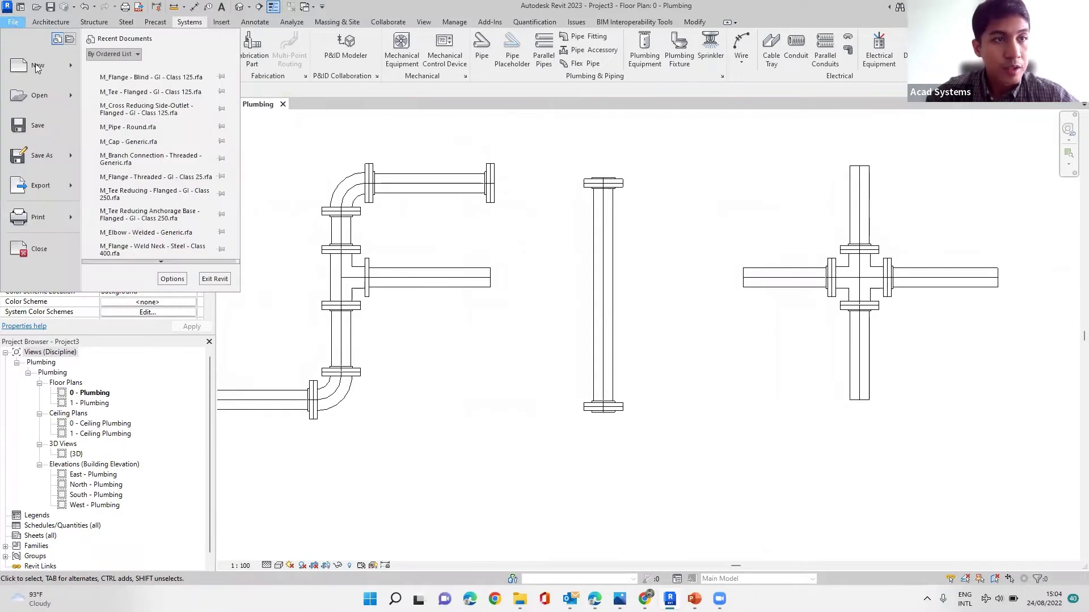
pyautogui.moveTo(39, 65)
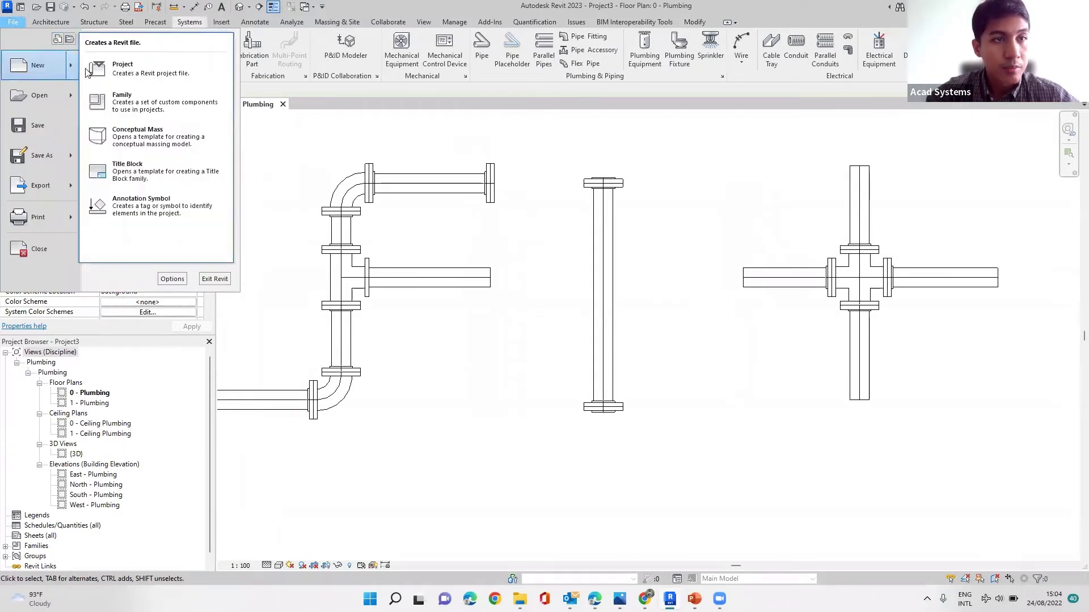
pyautogui.click(141, 70)
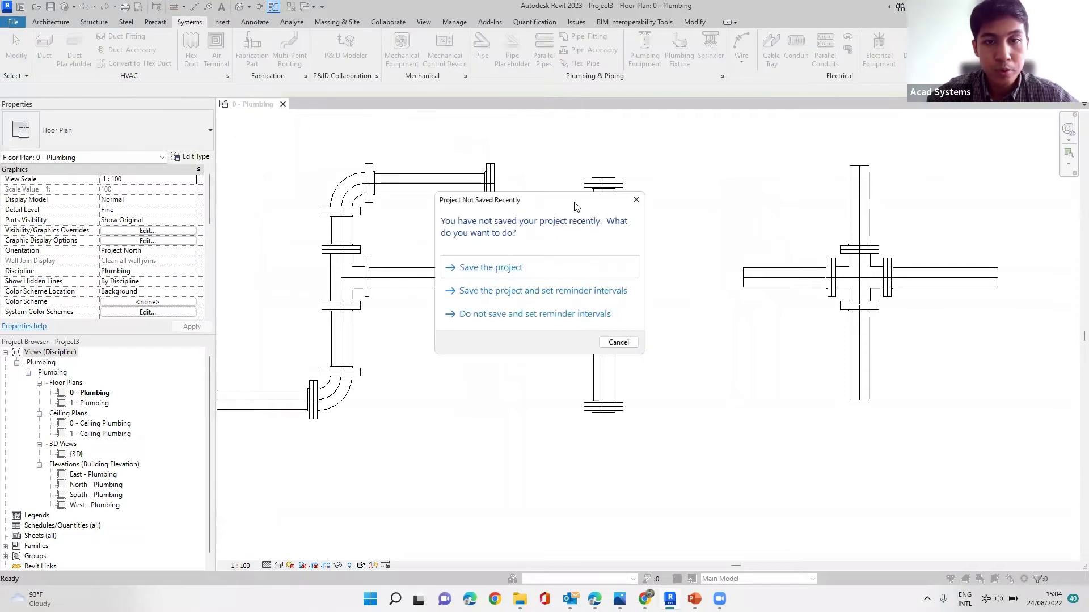
pyautogui.click(636, 199)
pyautogui.click(548, 275)
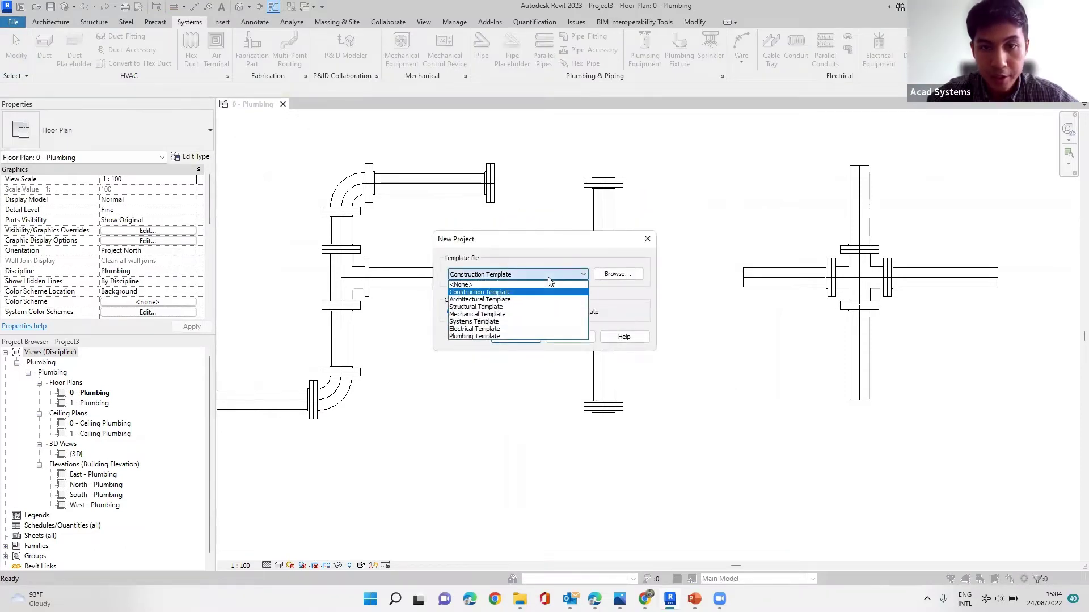
pyautogui.press('Return')
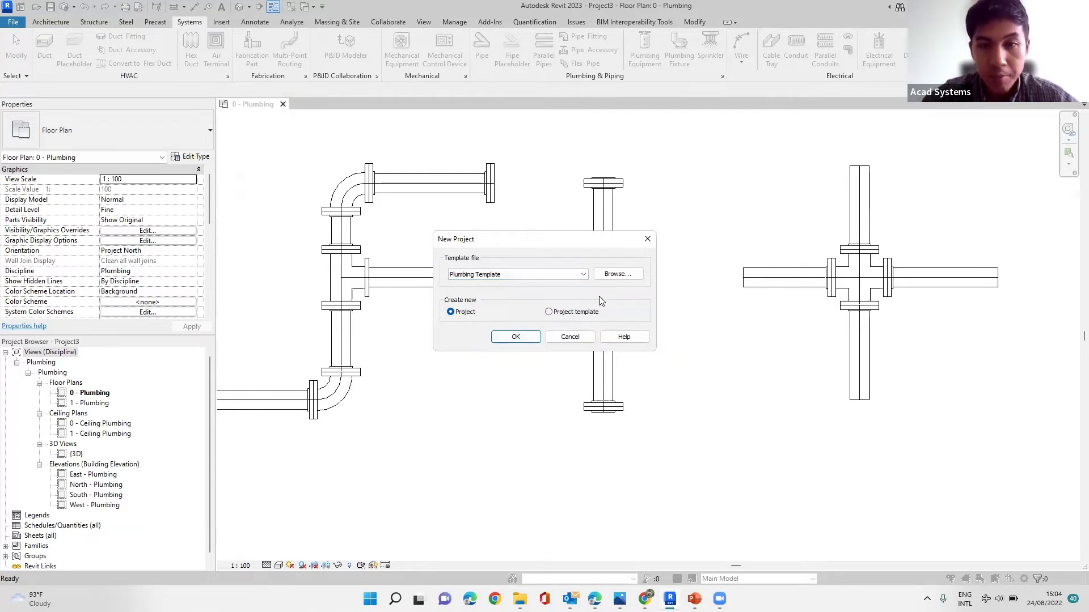
pyautogui.click(522, 338)
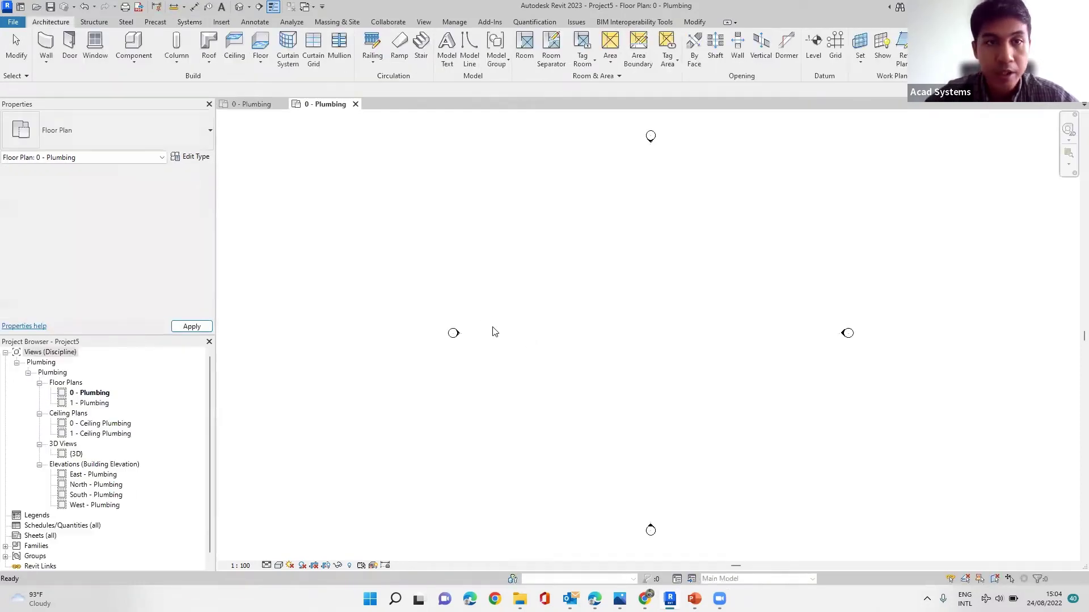
# - Change the 0 - Plumbing plan's detail level from Medium to Fine
pyautogui.moveTo(544, 323); pyautogui.dragTo(446, 309, button='middle')
pyautogui.moveTo(554, 278)
pyautogui.mouseDown(button='middle')
pyautogui.moveTo(540, 301)
pyautogui.moveTo(526, 295)
pyautogui.moveTo(542, 282)
pyautogui.moveTo(548, 291)
pyautogui.mouseUp(button='middle')
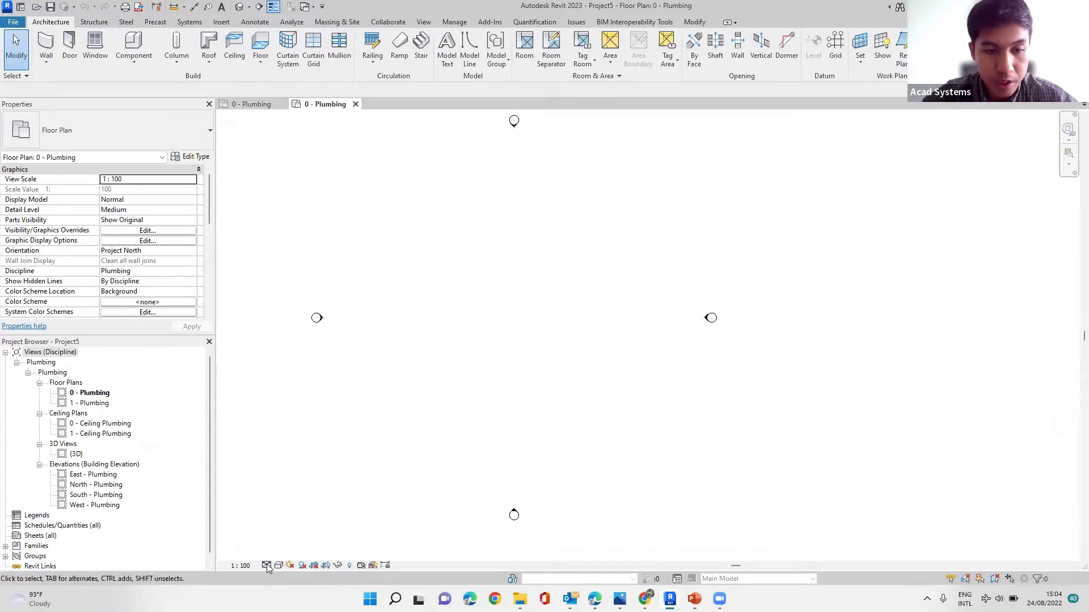
pyautogui.click(266, 566)
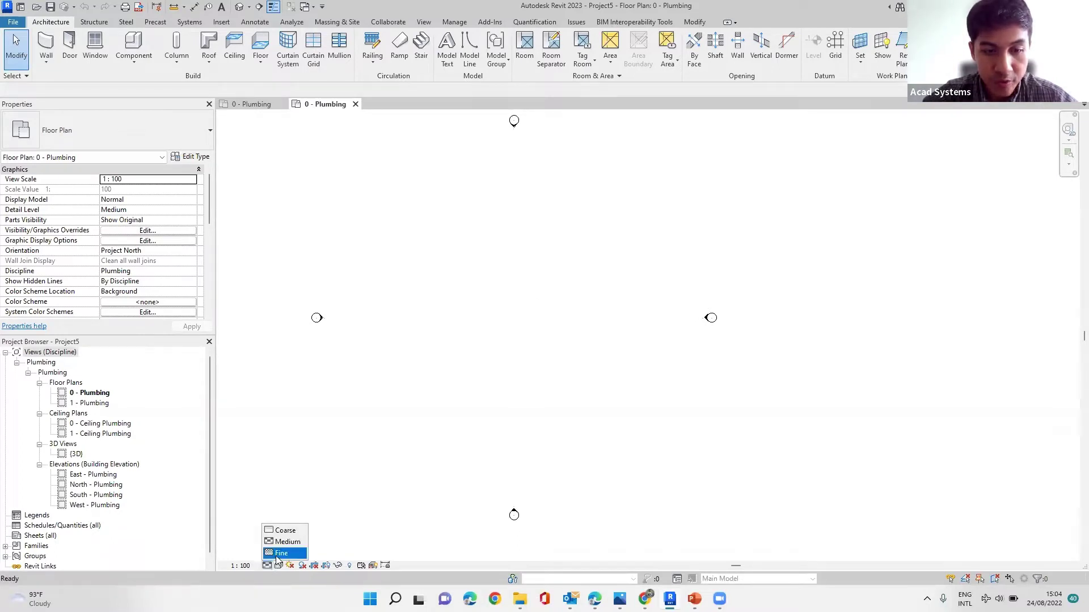
pyautogui.click(278, 554)
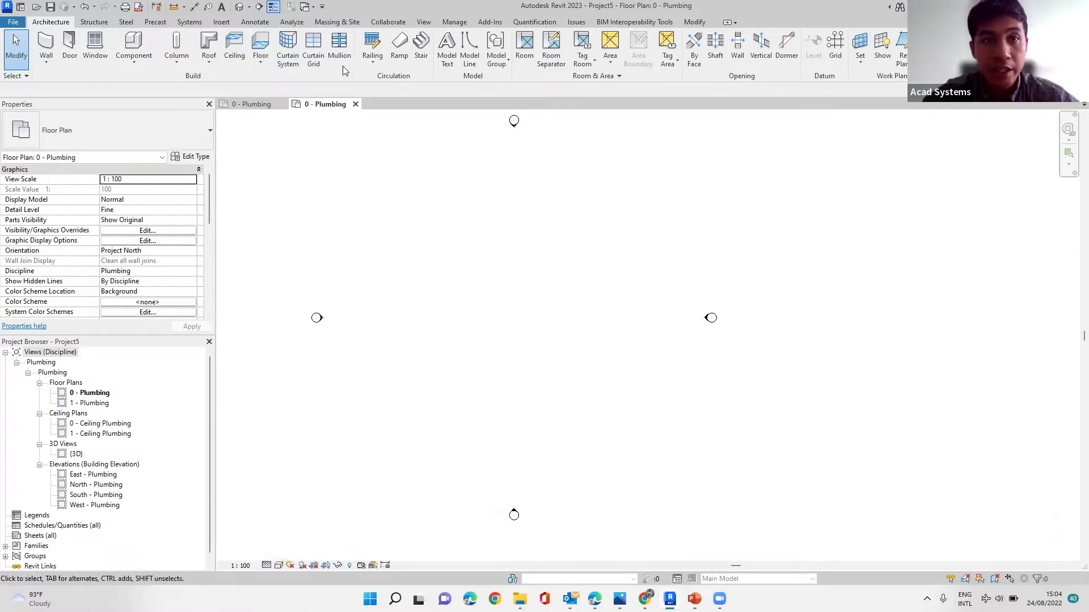
pyautogui.click(196, 24)
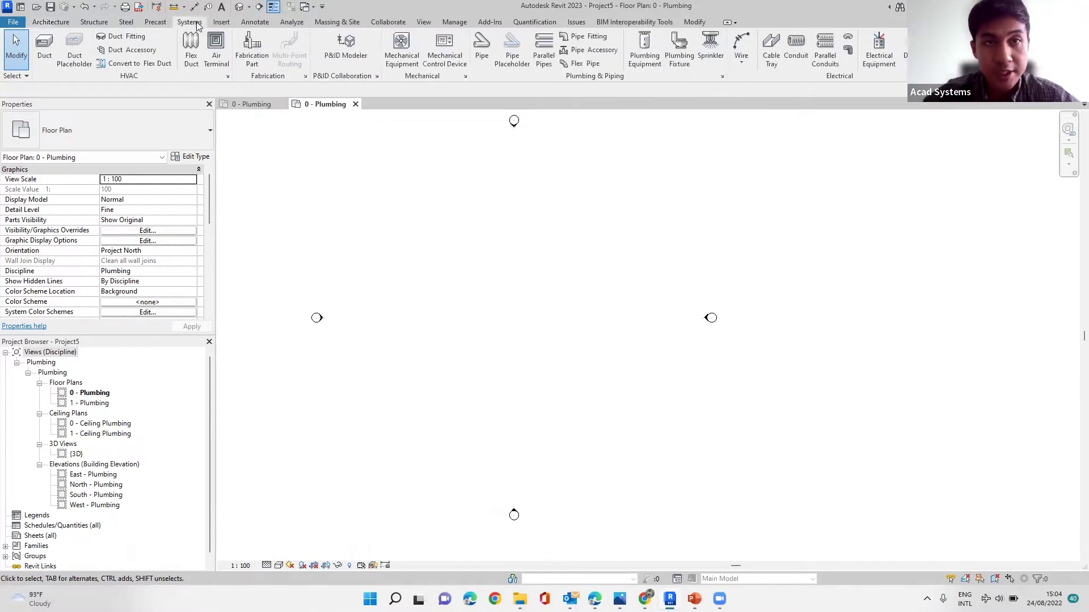
# - Draw a 108 mm pipe running horizontally, then turning 90° upward through an elbow
pyautogui.click(491, 60)
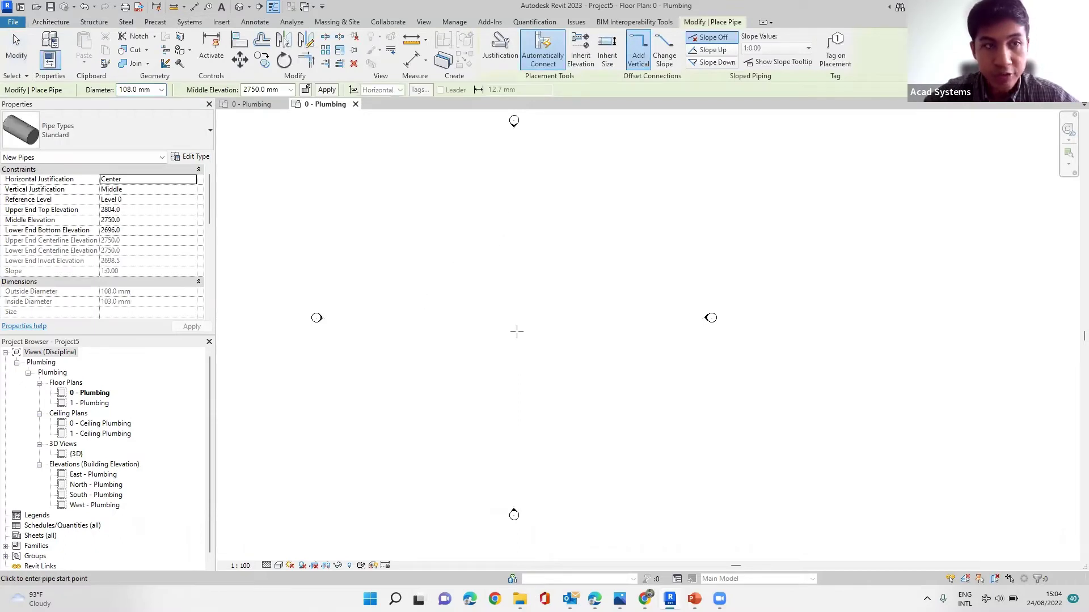
pyautogui.scroll(5, 517, 332)
pyautogui.moveTo(420, 311); pyautogui.dragTo(513, 326, button='middle')
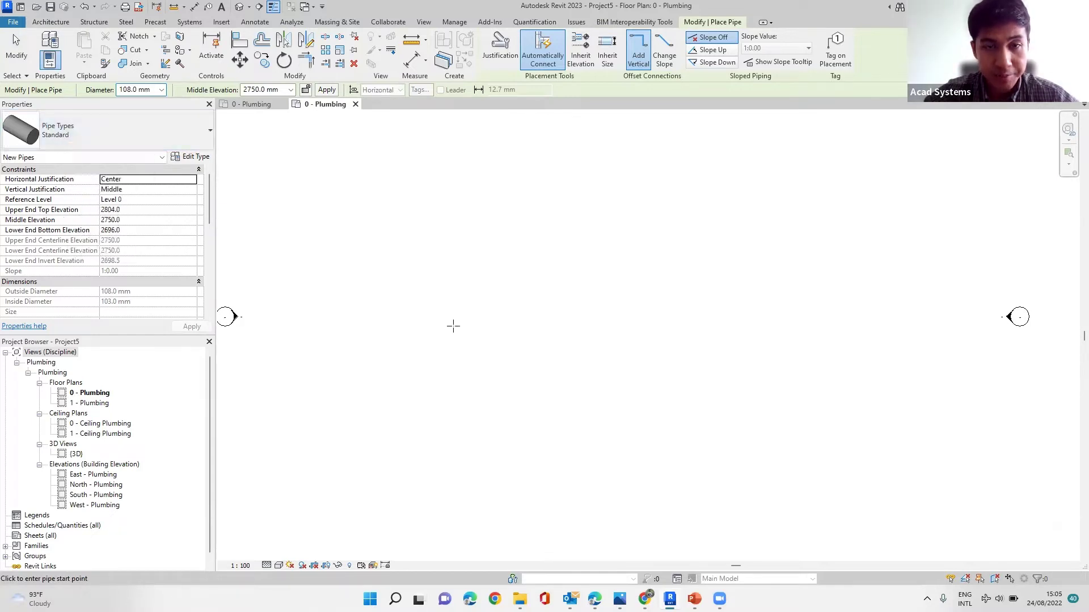
pyautogui.click(406, 319)
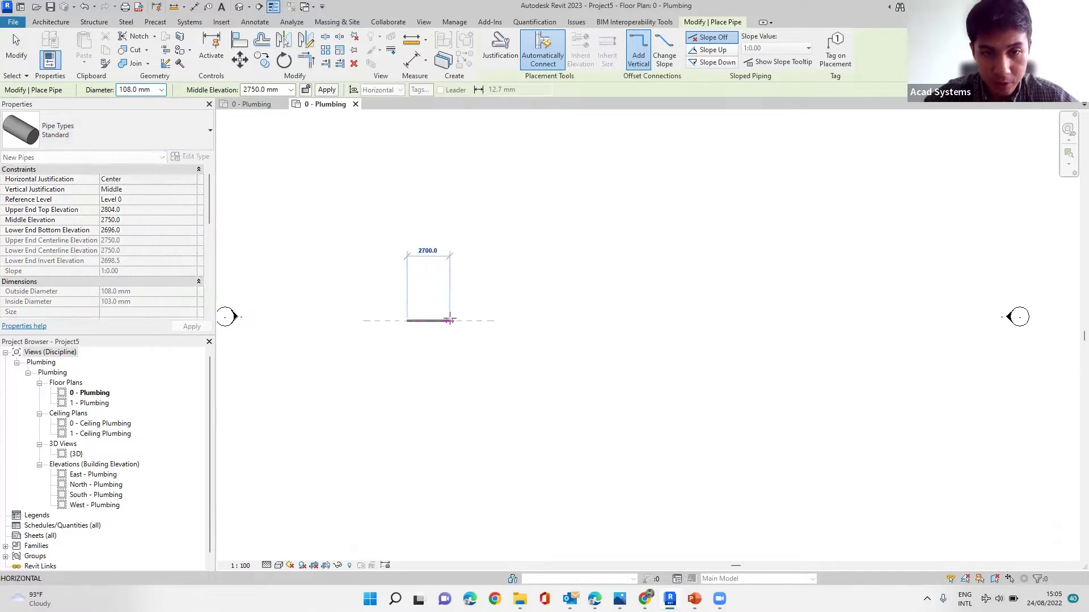
pyautogui.scroll(5, 413, 316)
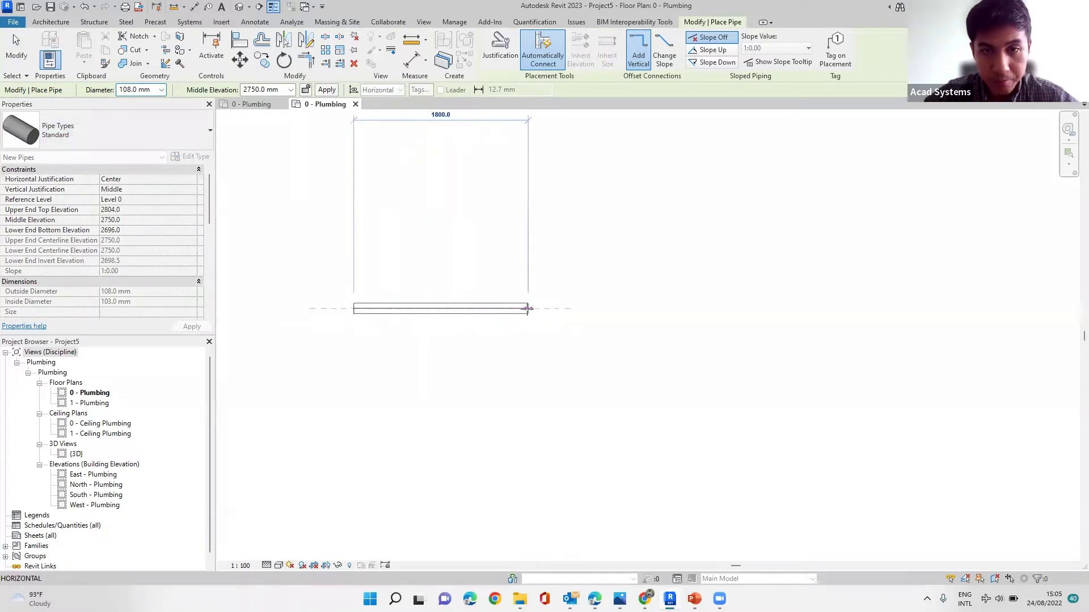
pyautogui.click(529, 309)
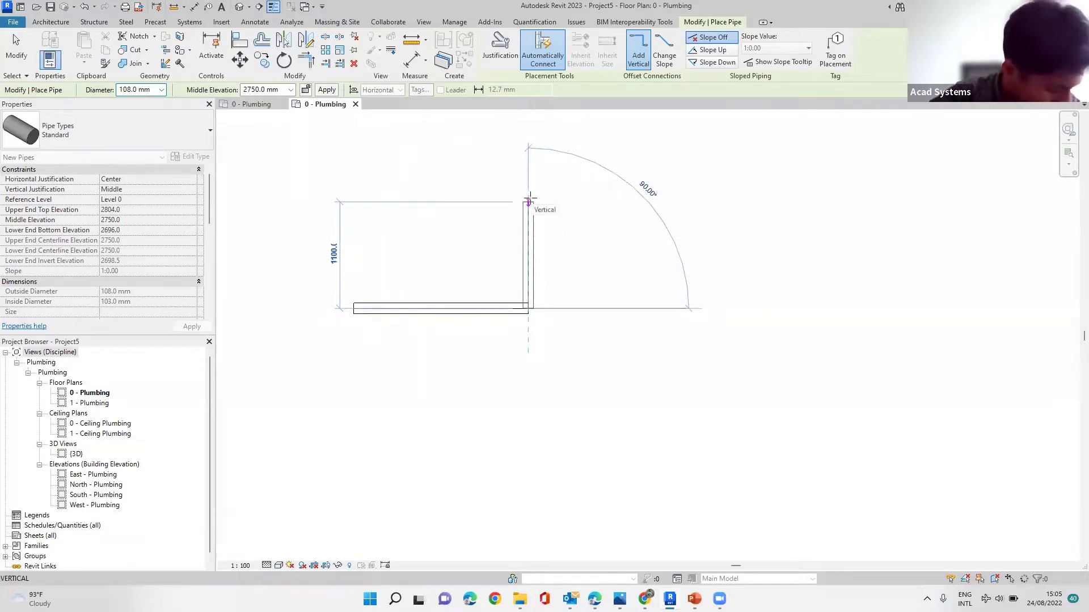
pyautogui.click(528, 201)
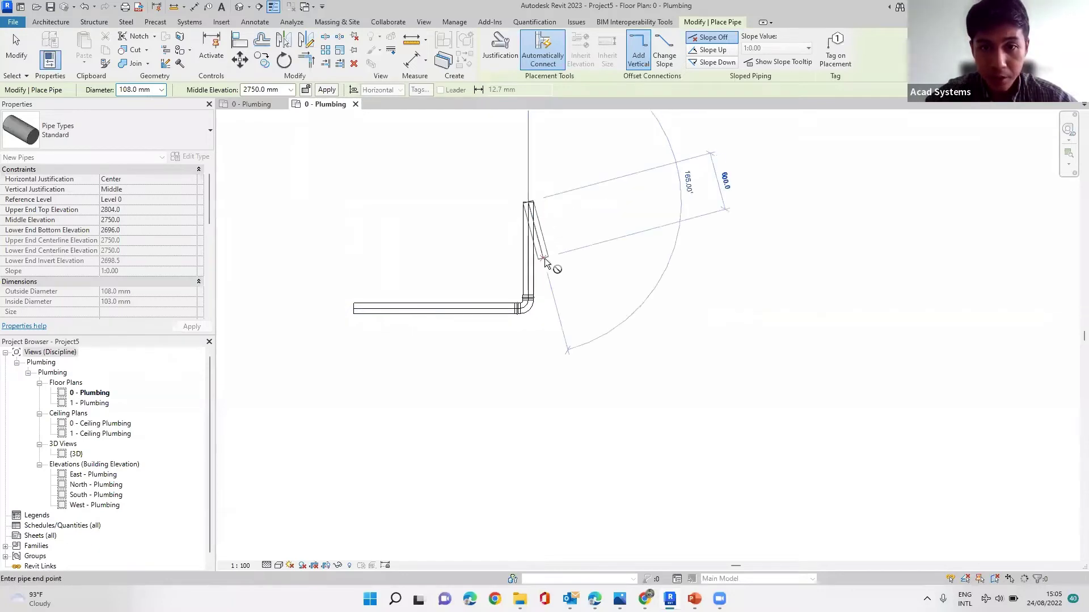
pyautogui.press('Escape')
pyautogui.press('Escape')
pyautogui.scroll(5, 525, 322)
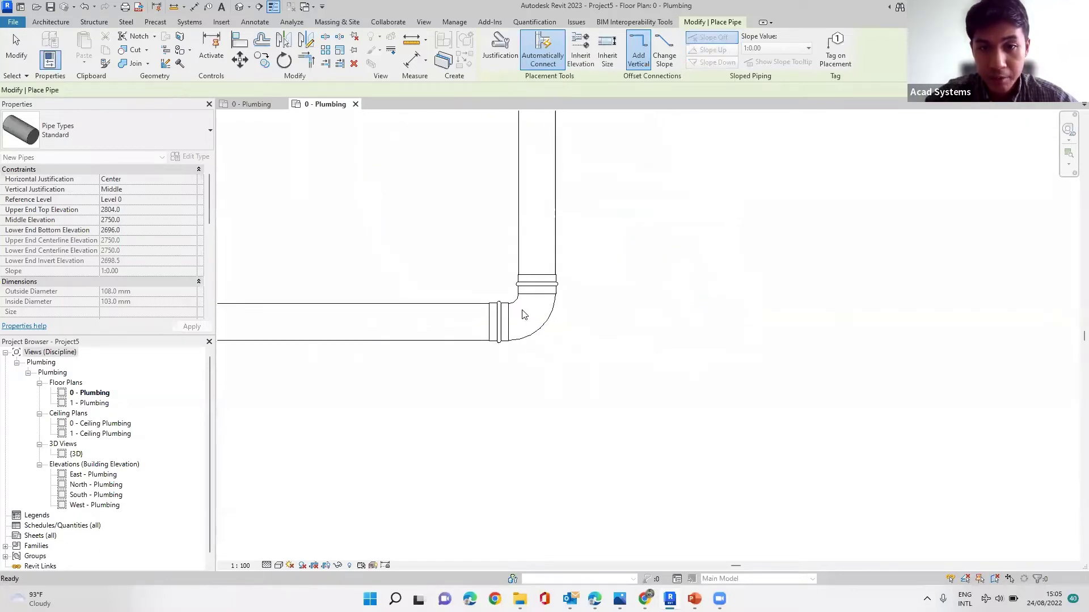
pyautogui.click(530, 272)
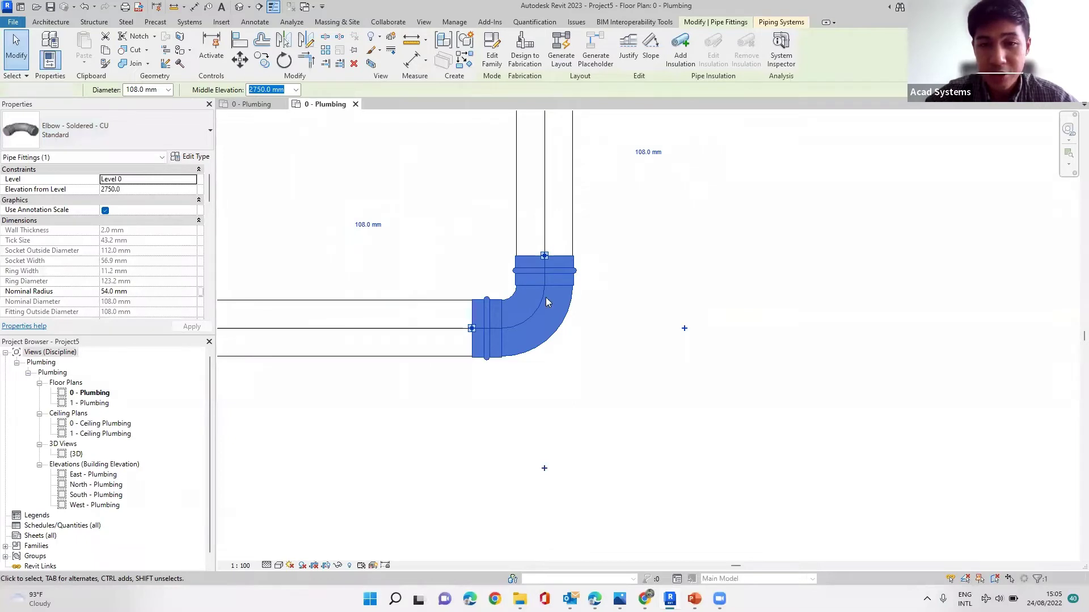
pyautogui.press('Escape')
pyautogui.scroll(-2, 499, 346)
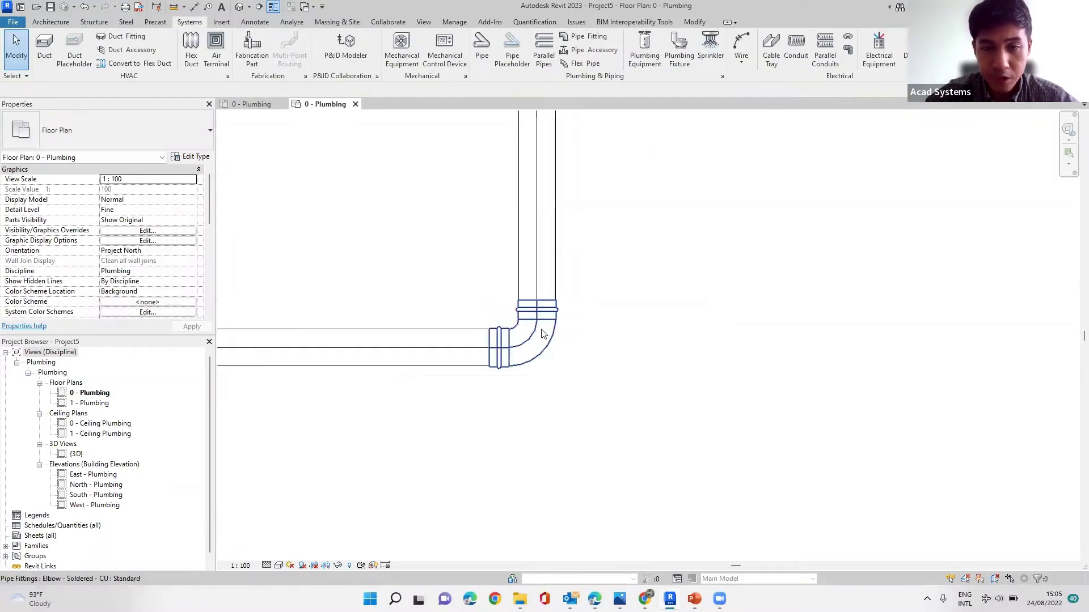
pyautogui.scroll(-1, 541, 335)
pyautogui.moveTo(562, 352); pyautogui.dragTo(576, 396, button='middle')
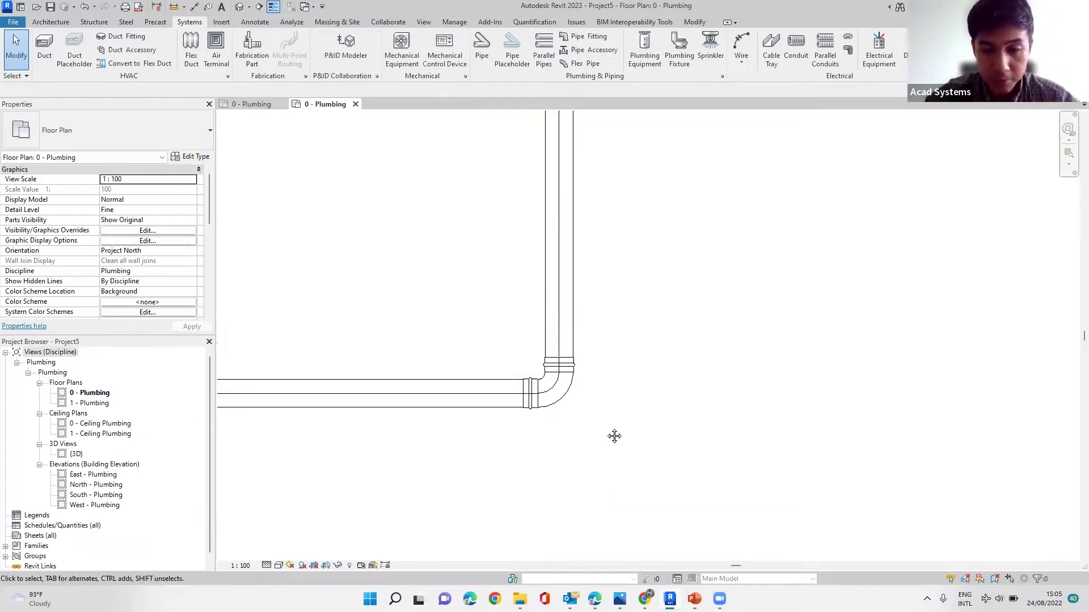
pyautogui.moveTo(612, 437); pyautogui.dragTo(600, 427, button='middle')
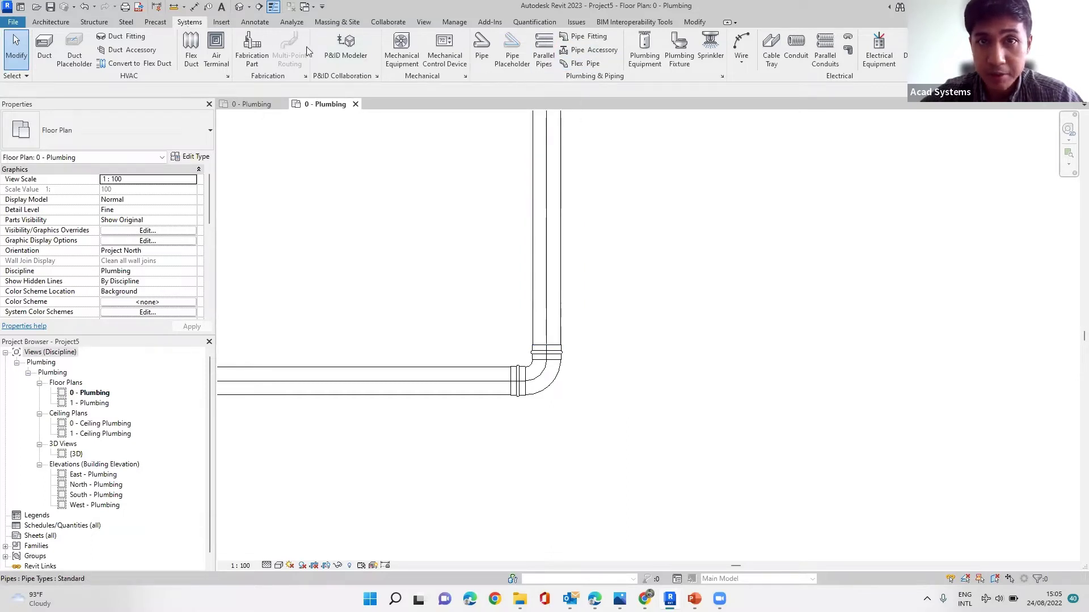
# - Check the Pipe Fitting Type Selector for flanged types, then browse the family library in File Explorer
pyautogui.click(601, 38)
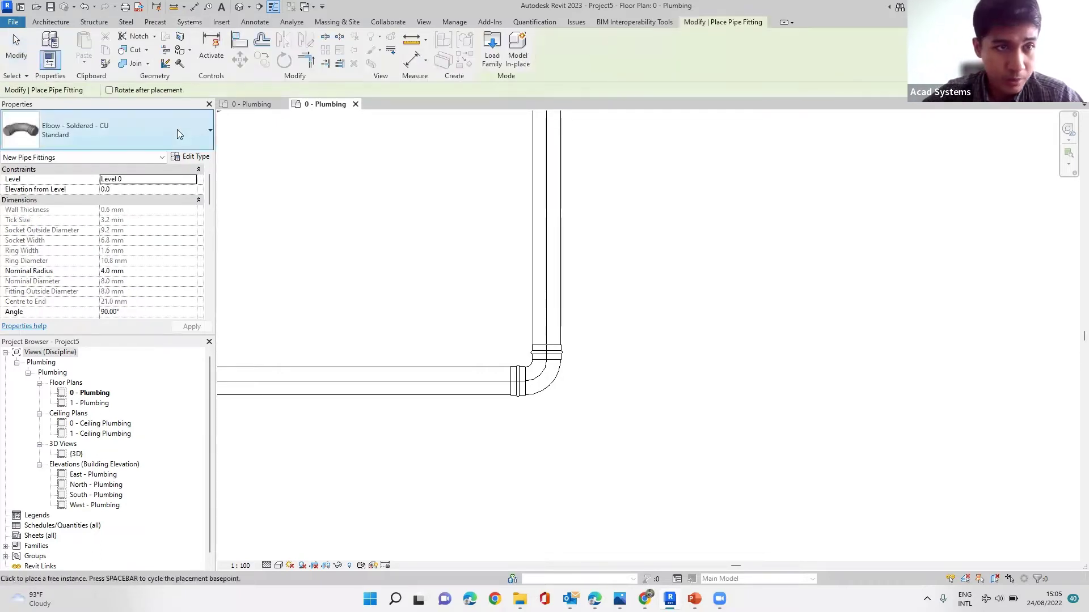
pyautogui.click(177, 130)
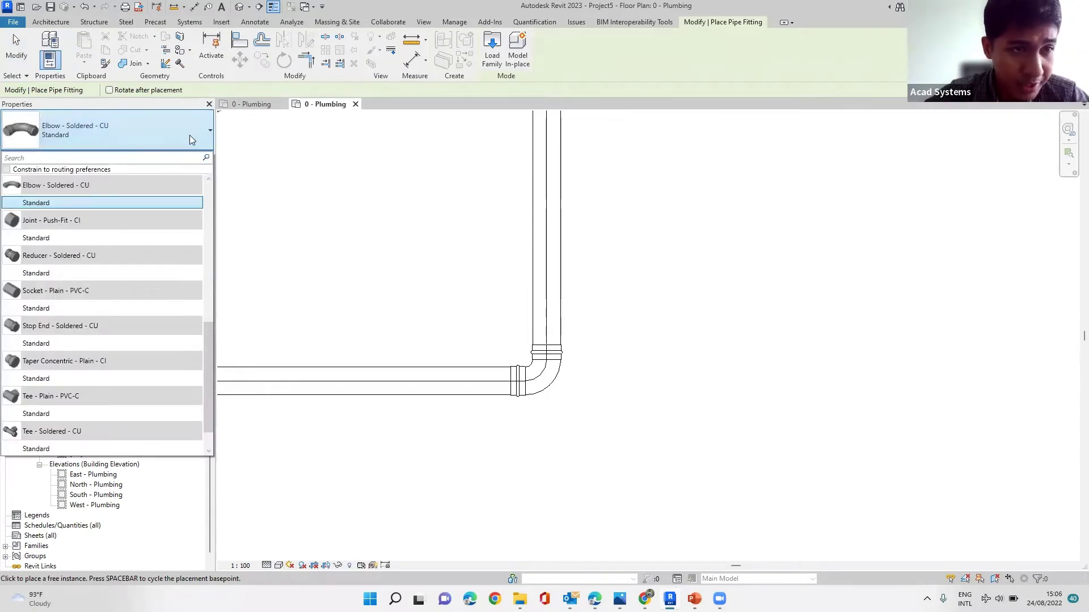
pyautogui.scroll(-1, 119, 199)
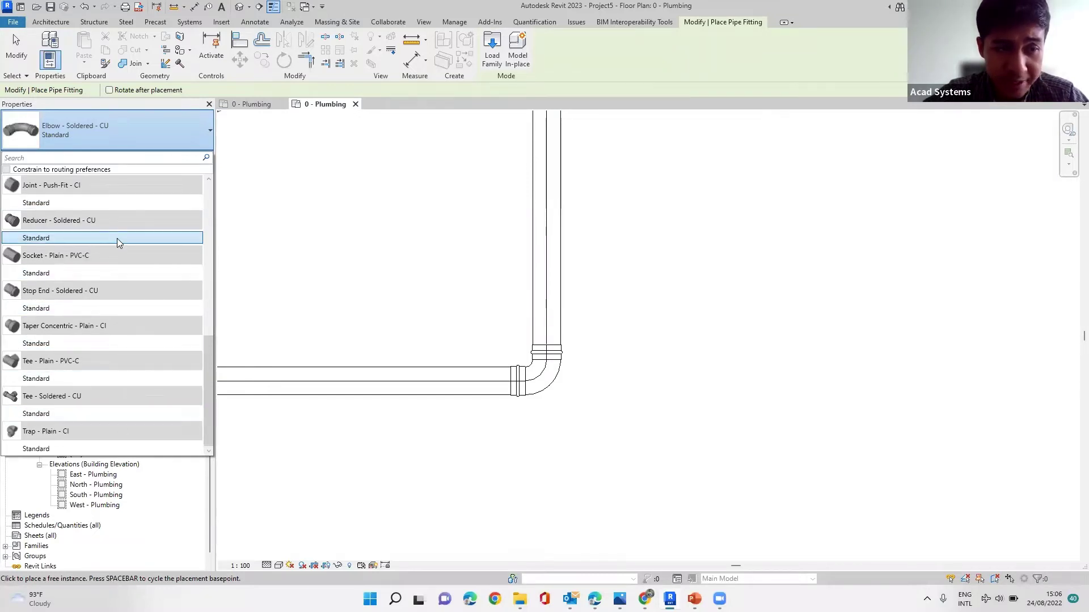
pyautogui.scroll(1, 117, 238)
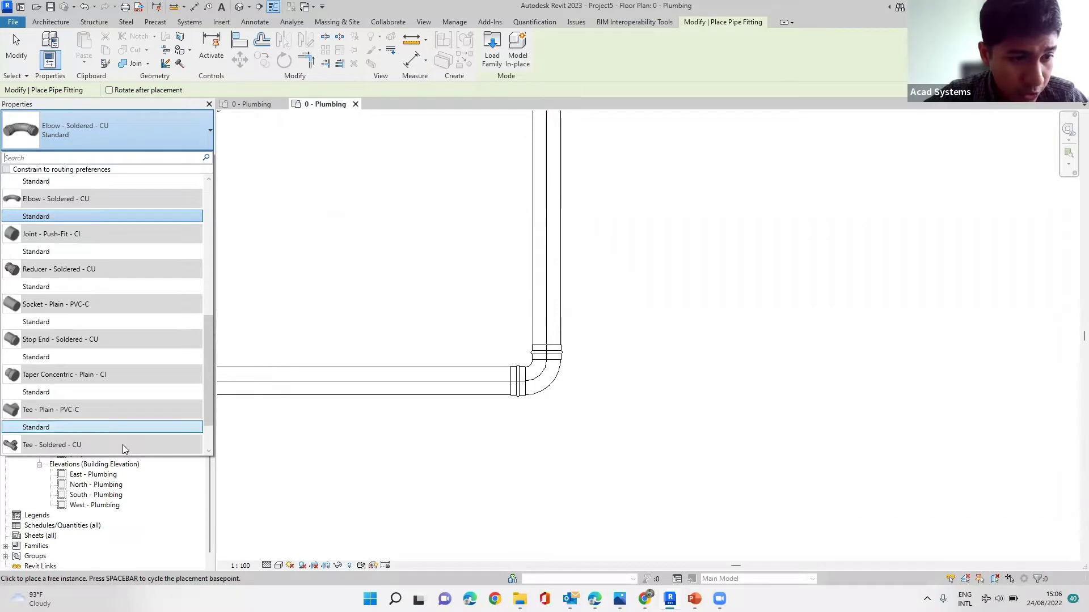
pyautogui.moveTo(123, 446)
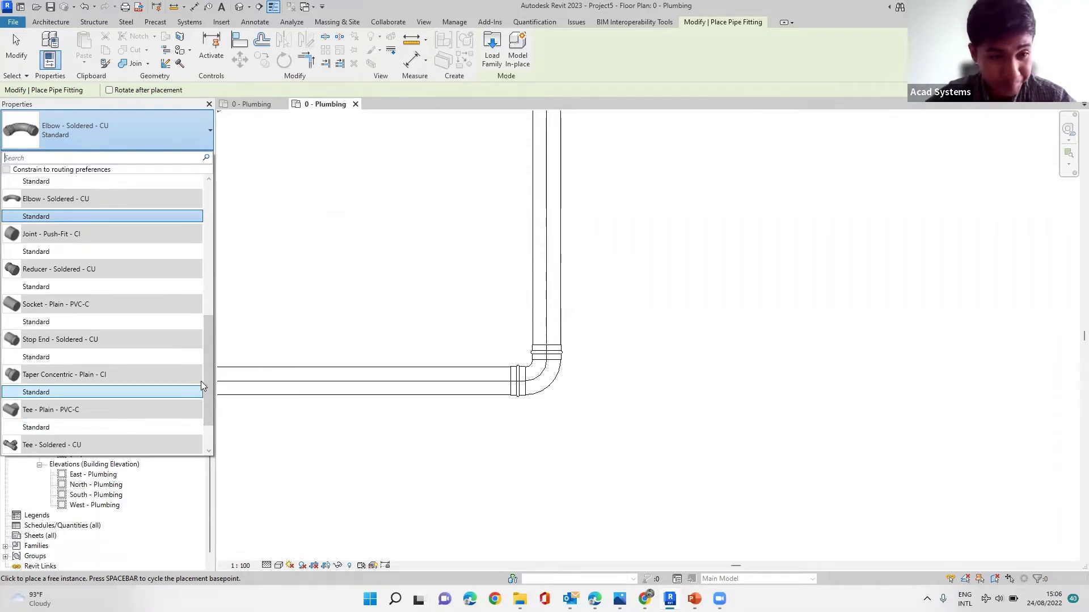
pyautogui.scroll(-1, 210, 395)
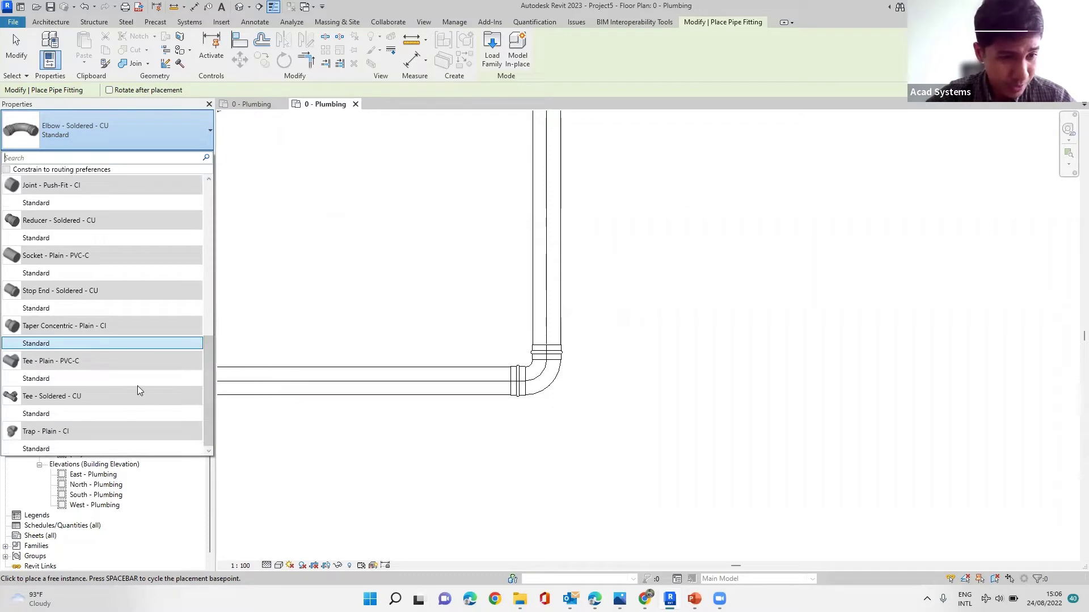
pyautogui.click(229, 407)
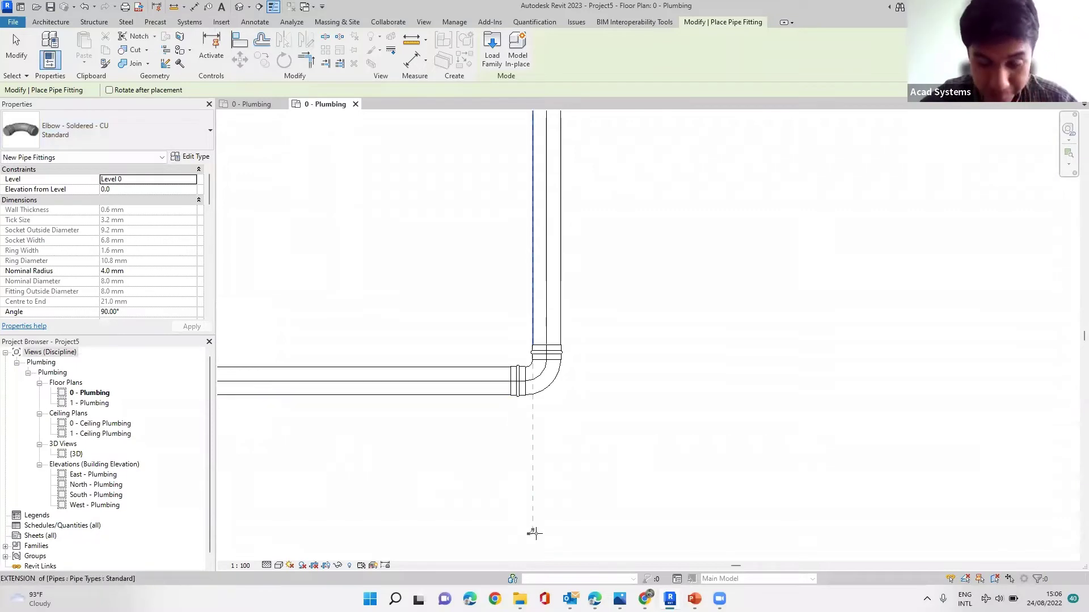
pyautogui.click(523, 596)
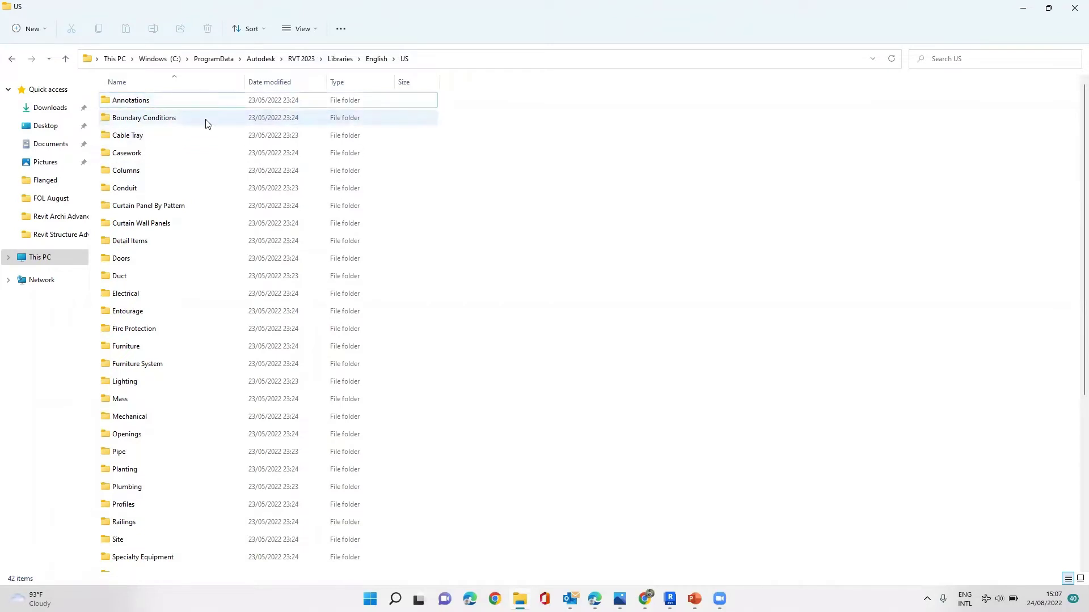
# - Navigate the US library to Pipe > Fittings > Gray Iron > Class 125 > Flanged
pyautogui.scroll(-2, 204, 164)
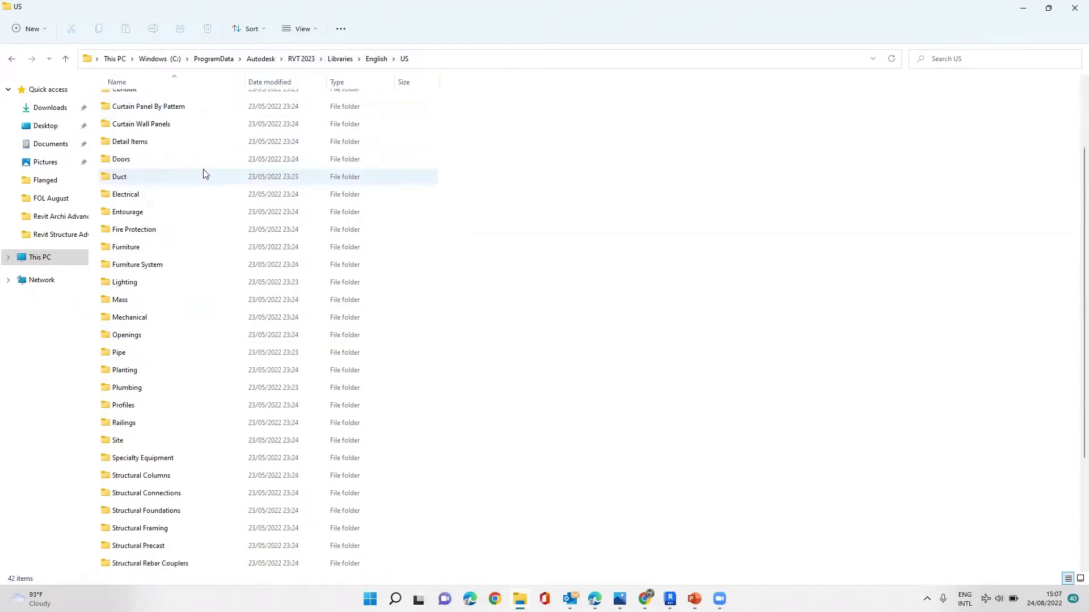
pyautogui.doubleClick(122, 354)
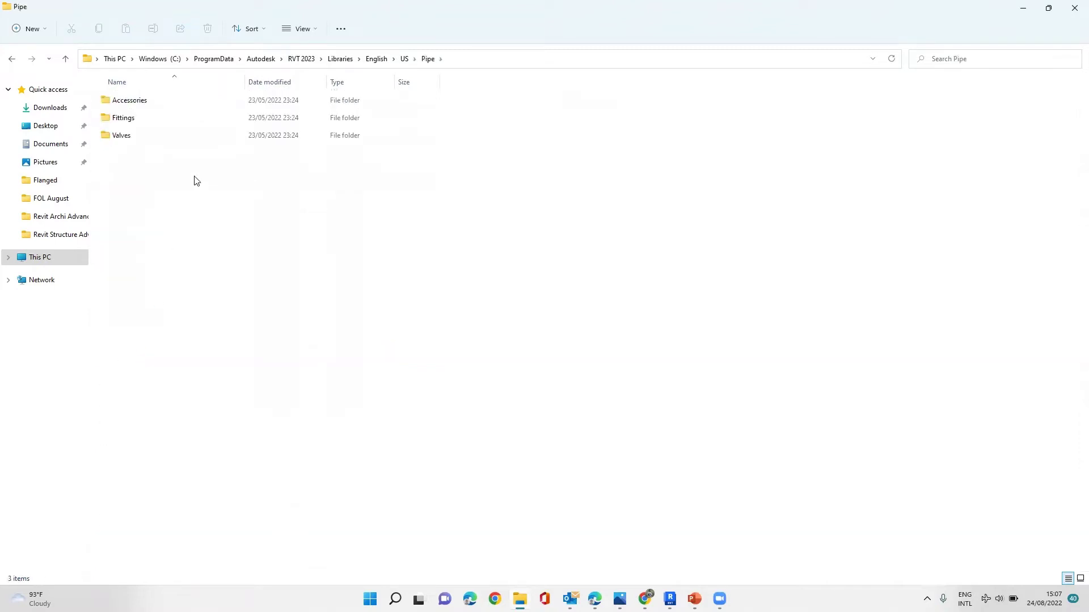
pyautogui.doubleClick(166, 124)
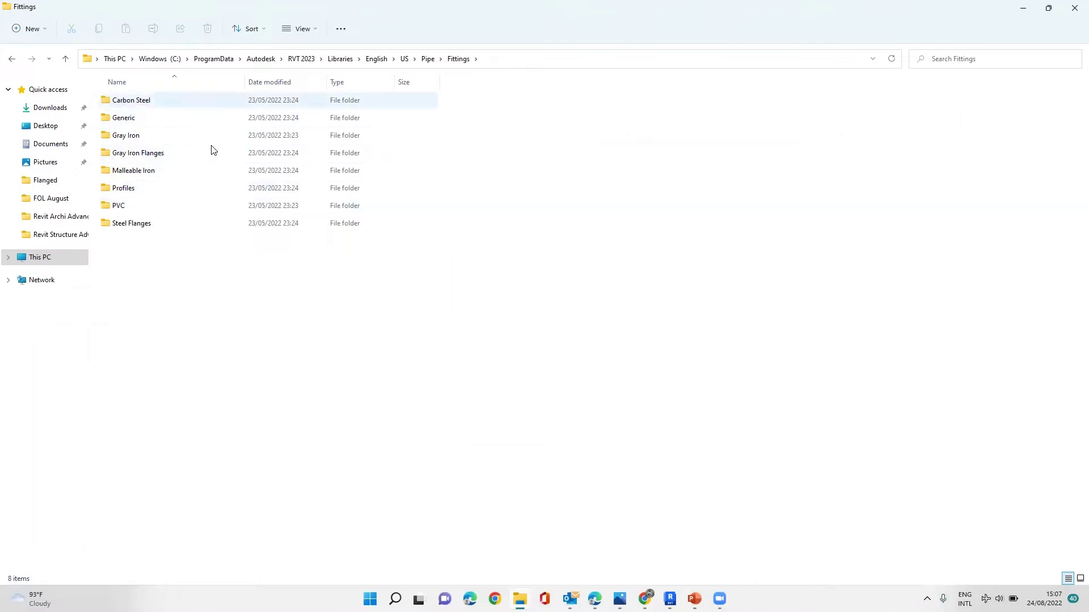
pyautogui.click(142, 142)
pyautogui.doubleClick(142, 142)
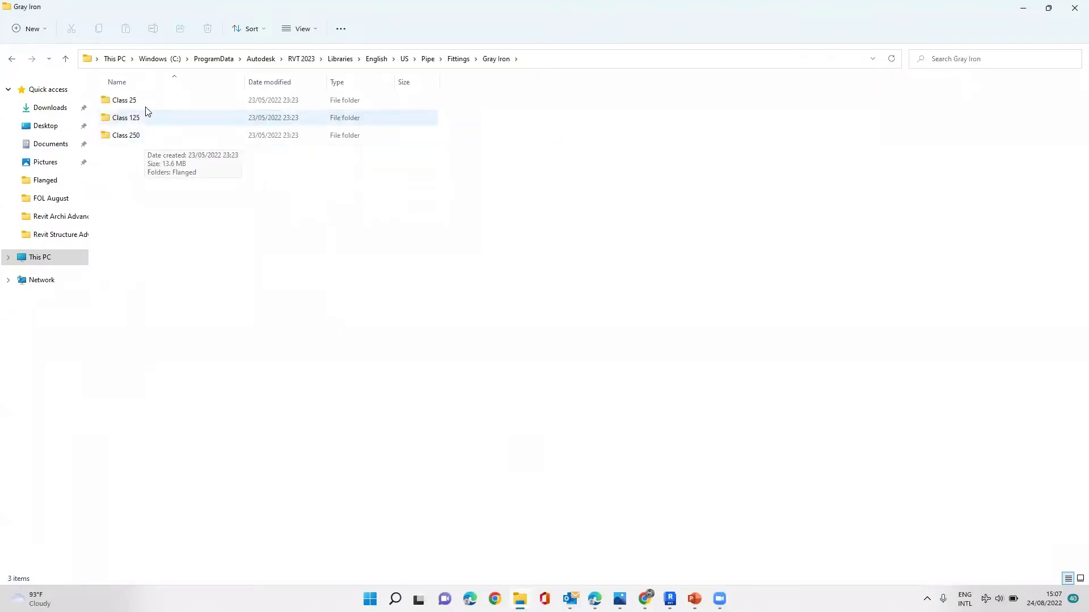
pyautogui.click(147, 141)
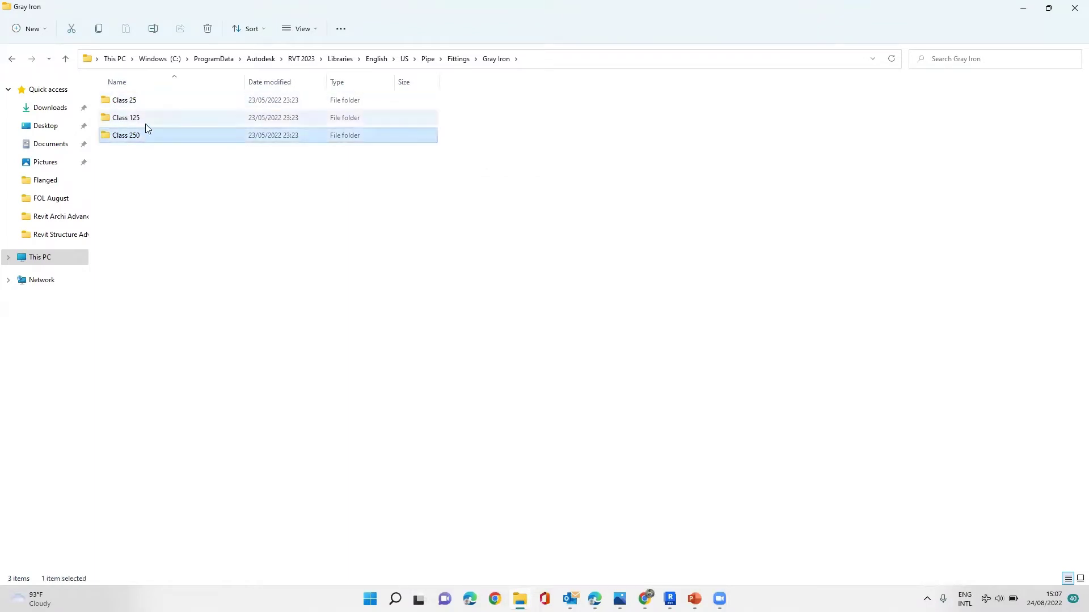
pyautogui.click(145, 125)
pyautogui.doubleClick(147, 127)
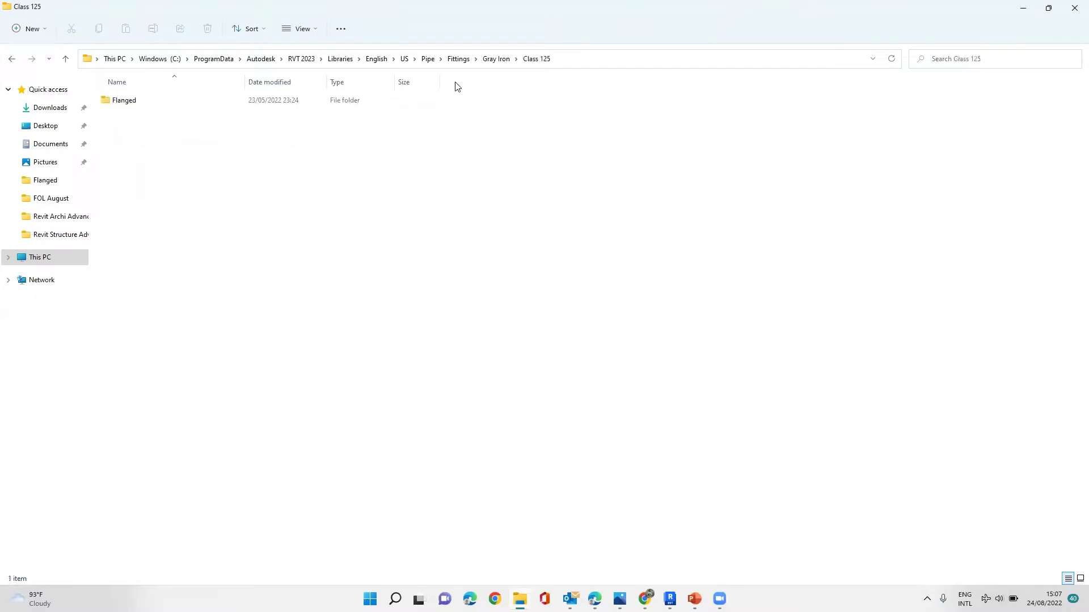
pyautogui.doubleClick(196, 106)
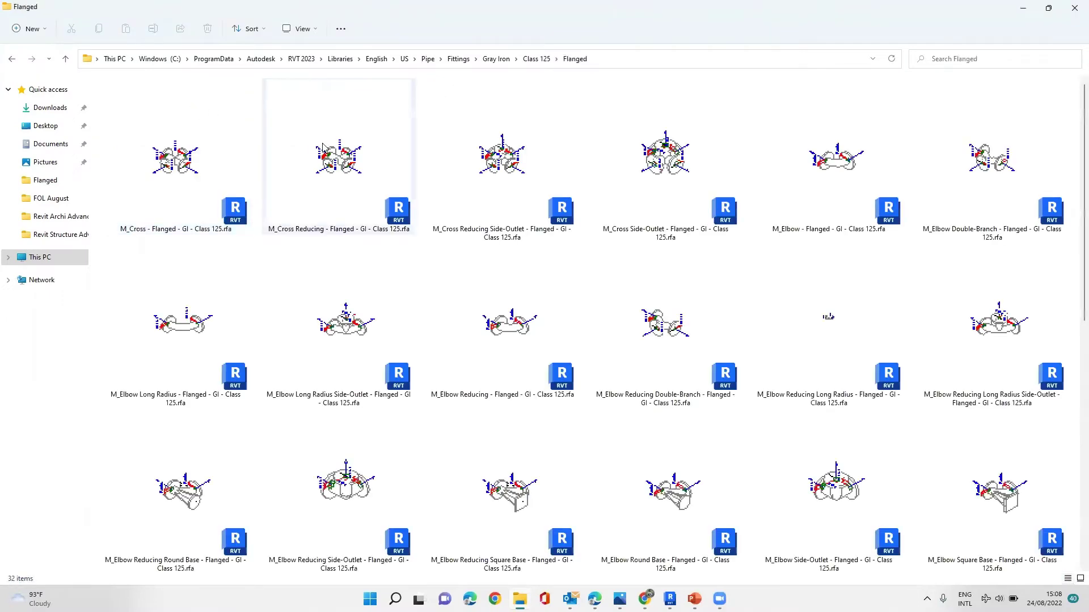
# - Browse the Flanged folder and open M_Elbow Reducing - Flanged - GI - Class 125.rfa
pyautogui.scroll(-5, 323, 146)
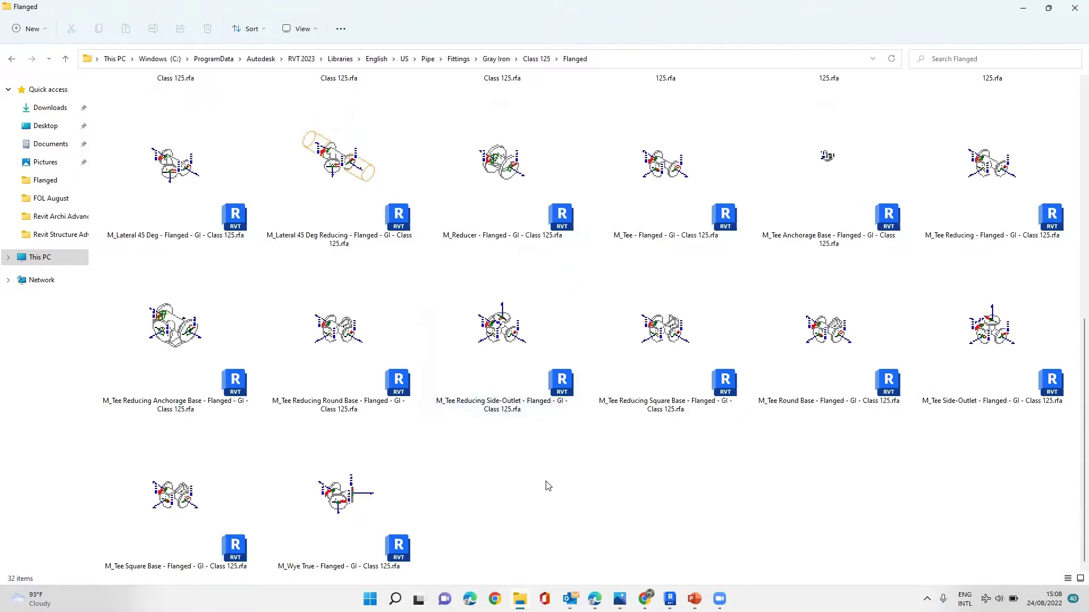
pyautogui.scroll(2, 547, 486)
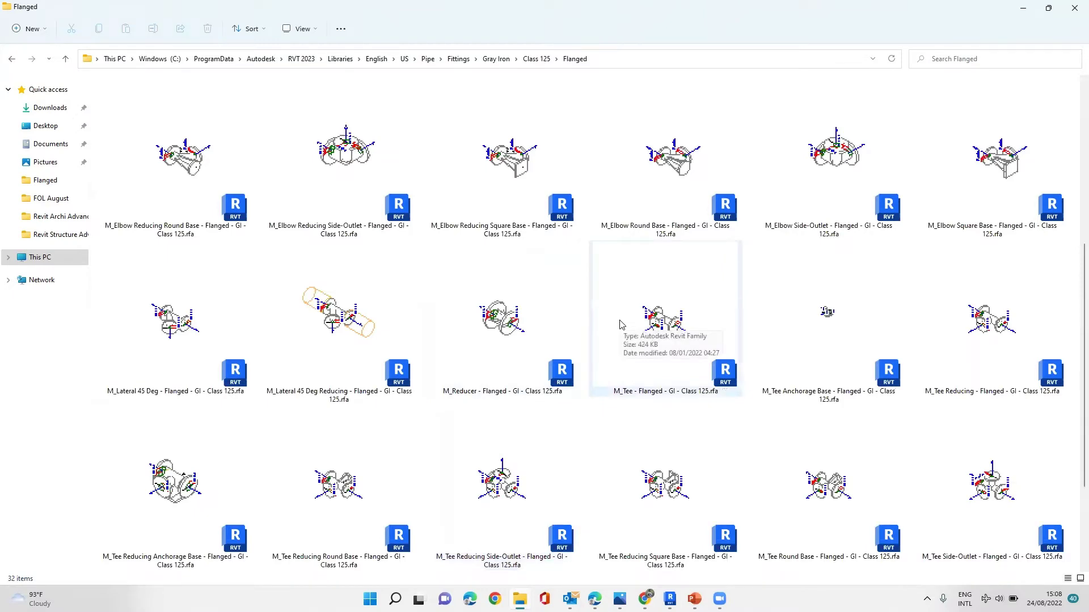
pyautogui.scroll(4, 621, 325)
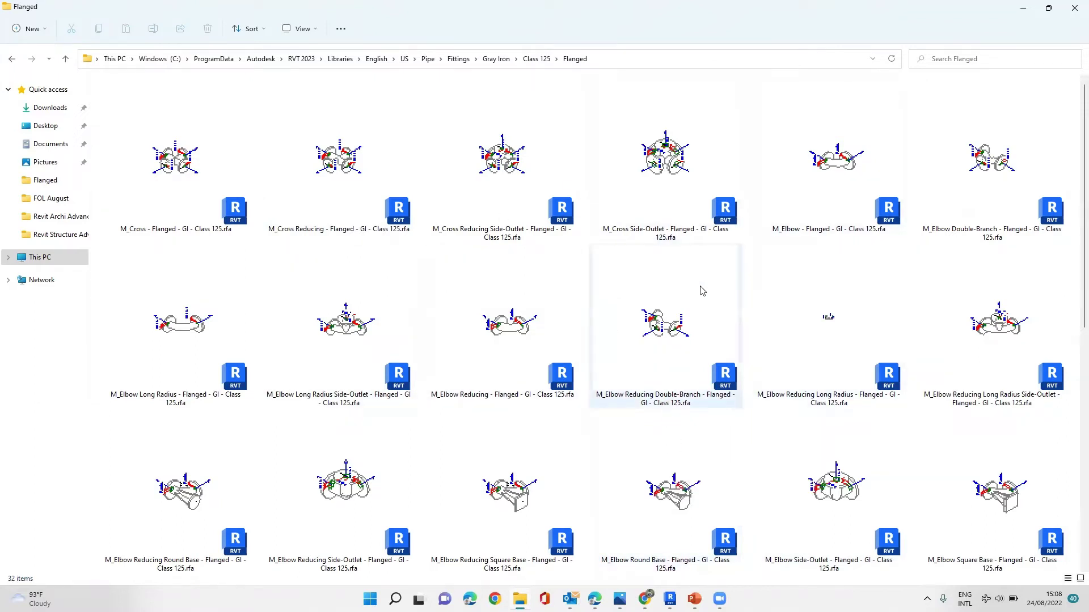
pyautogui.scroll(-10, 702, 291)
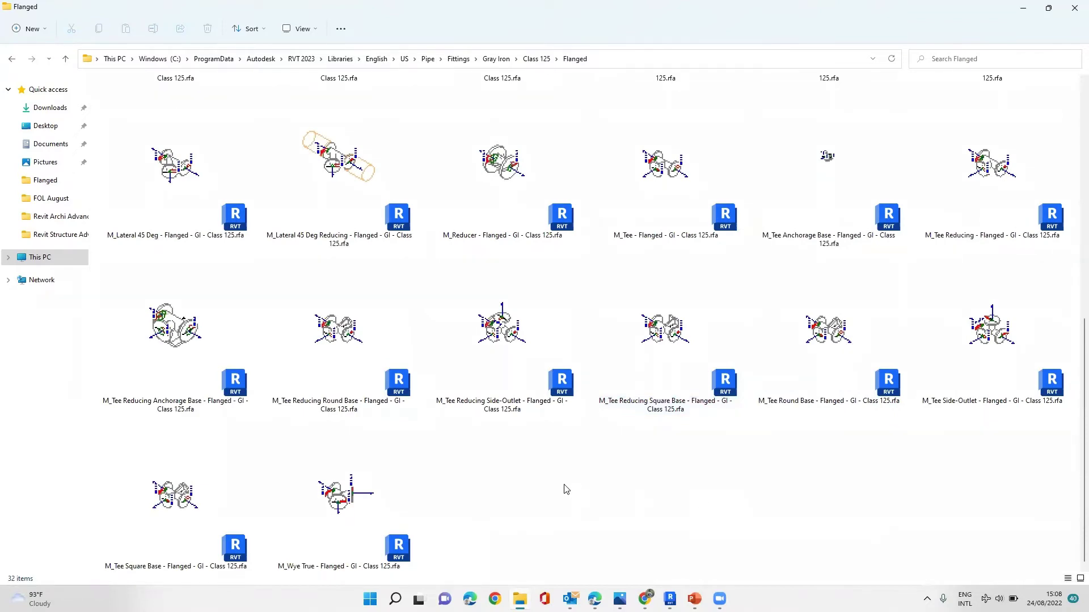
pyautogui.scroll(5, 566, 489)
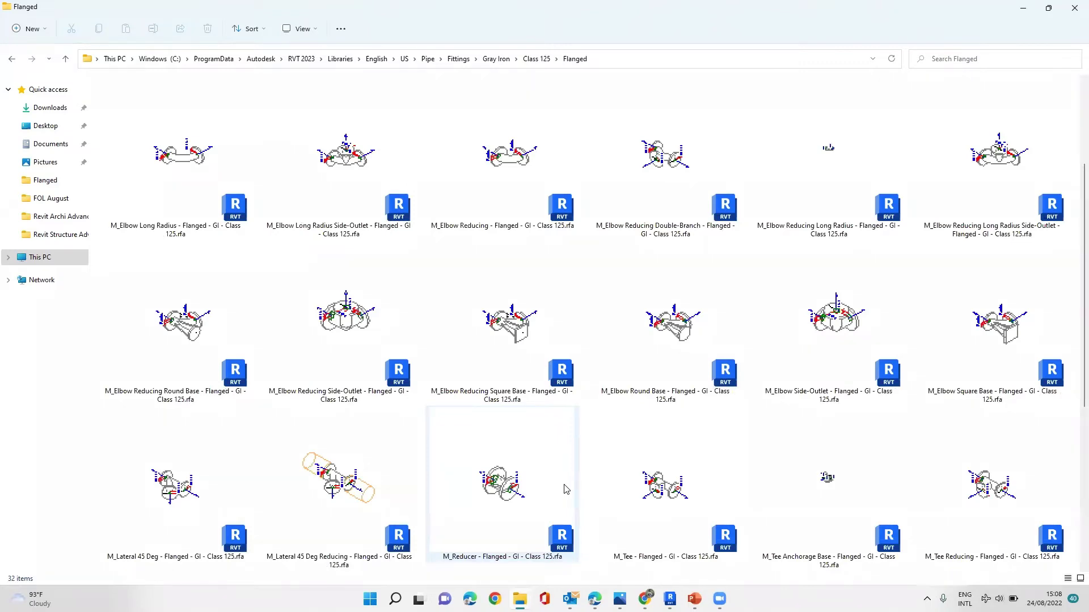
pyautogui.scroll(3, 566, 489)
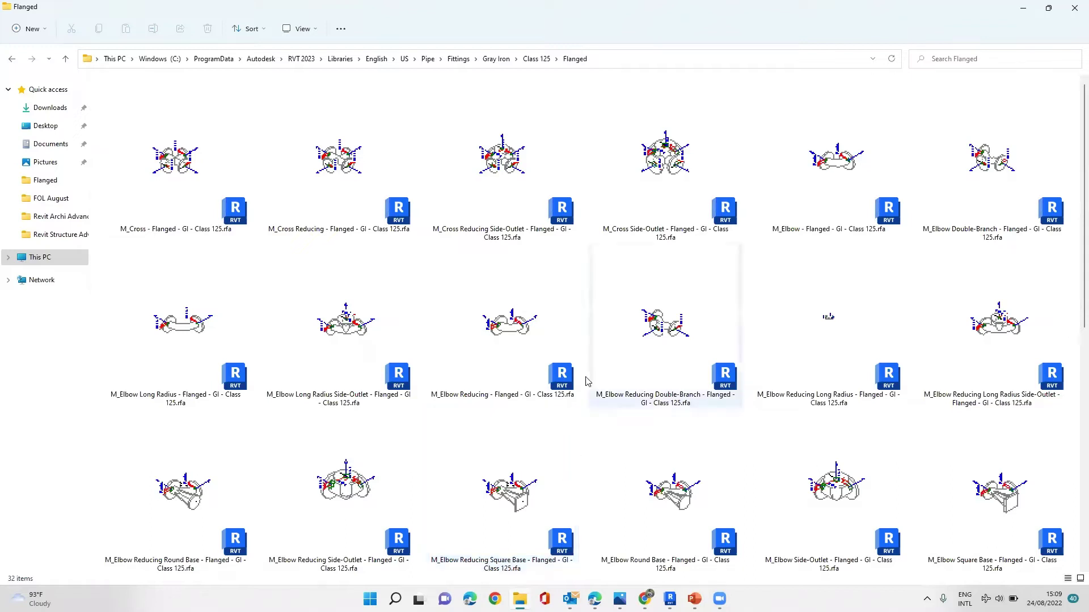
pyautogui.click(512, 331)
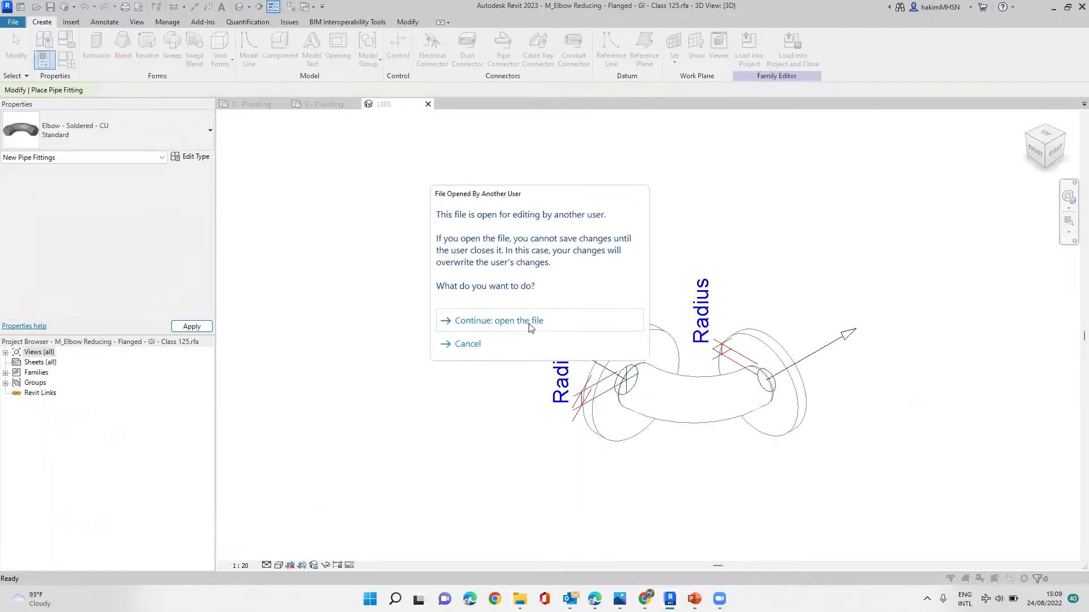
# - Open the in-use elbow family, inspect it, and load it into Project5 instead of Project3
pyautogui.click(524, 322)
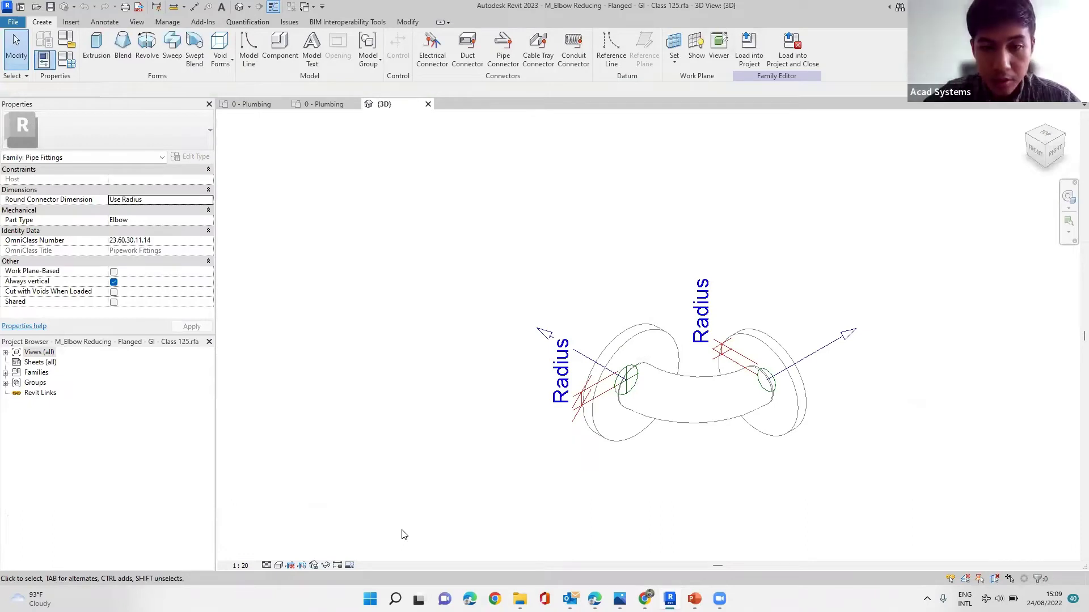
pyautogui.moveTo(598, 266); pyautogui.dragTo(490, 240, button='middle')
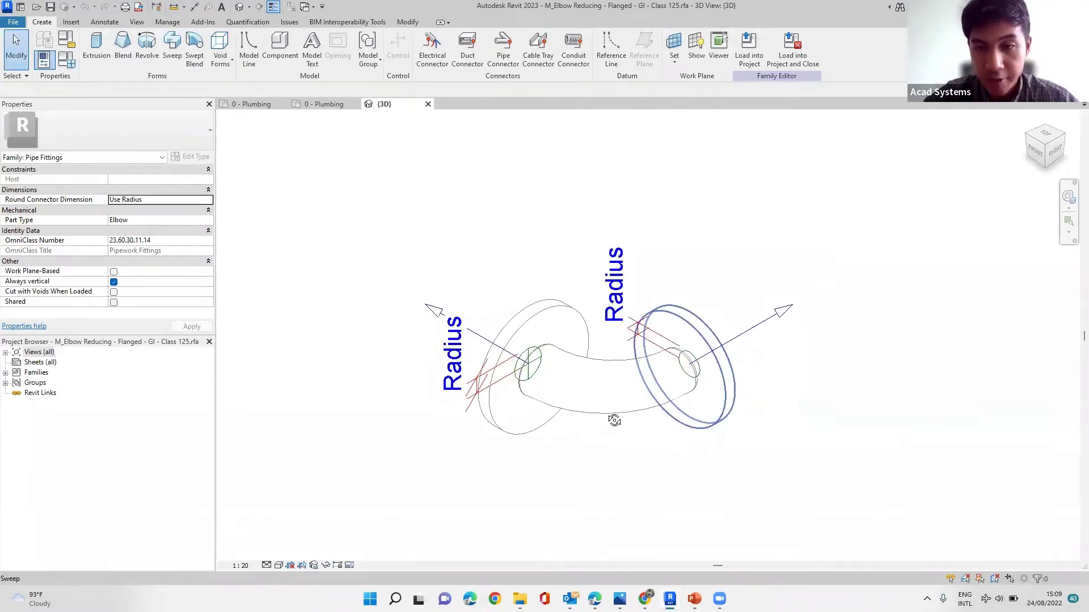
pyautogui.keyDown('shift'); pyautogui.moveTo(614, 418); pyautogui.dragTo(687, 327, button='middle'); pyautogui.keyUp('shift')
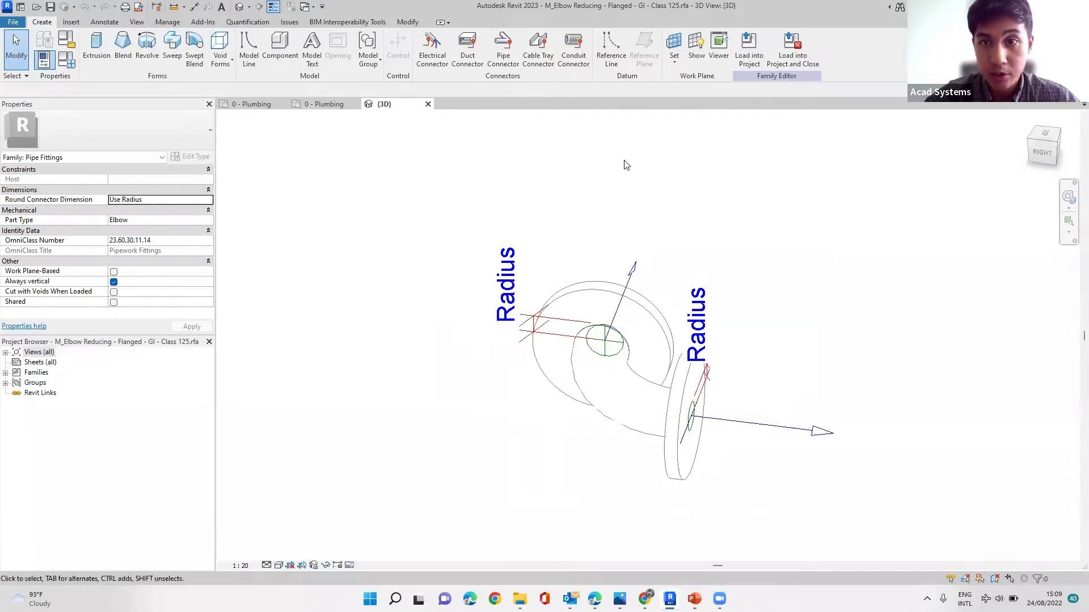
pyautogui.click(749, 64)
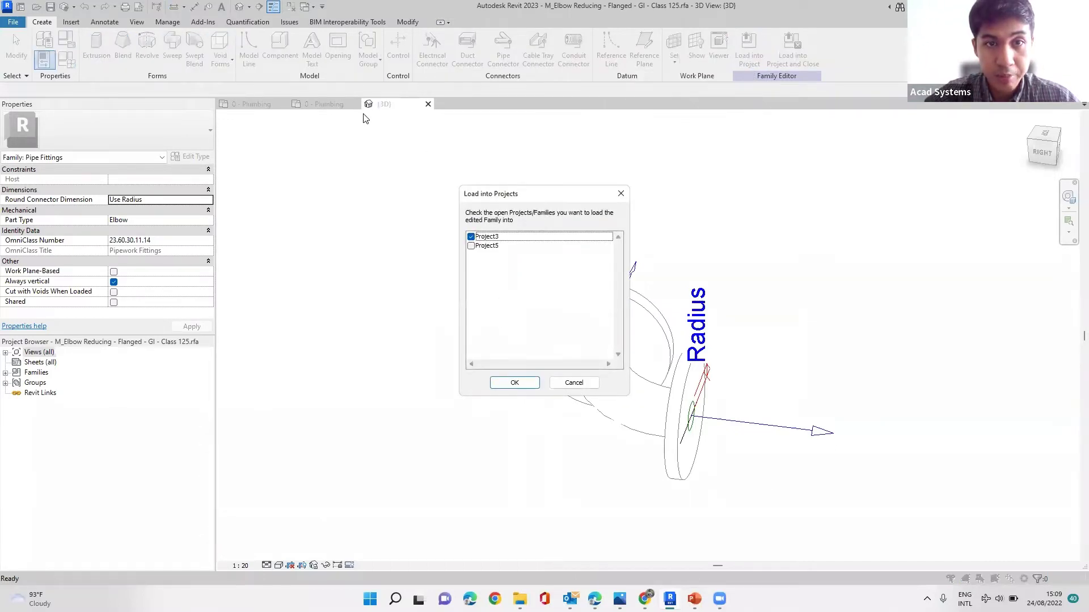
pyautogui.click(475, 241)
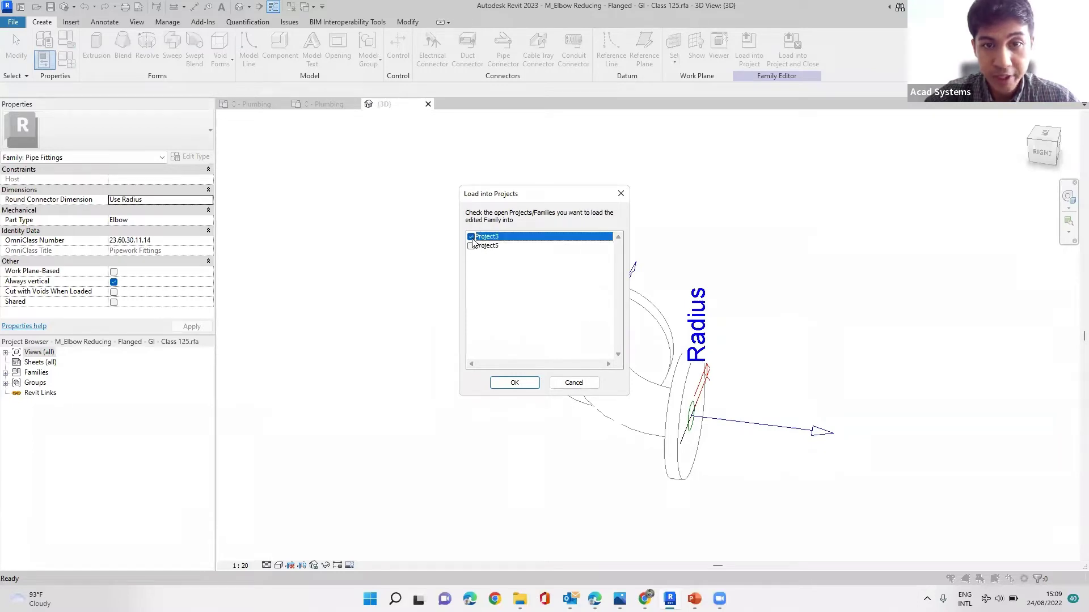
pyautogui.click(471, 246)
pyautogui.click(522, 383)
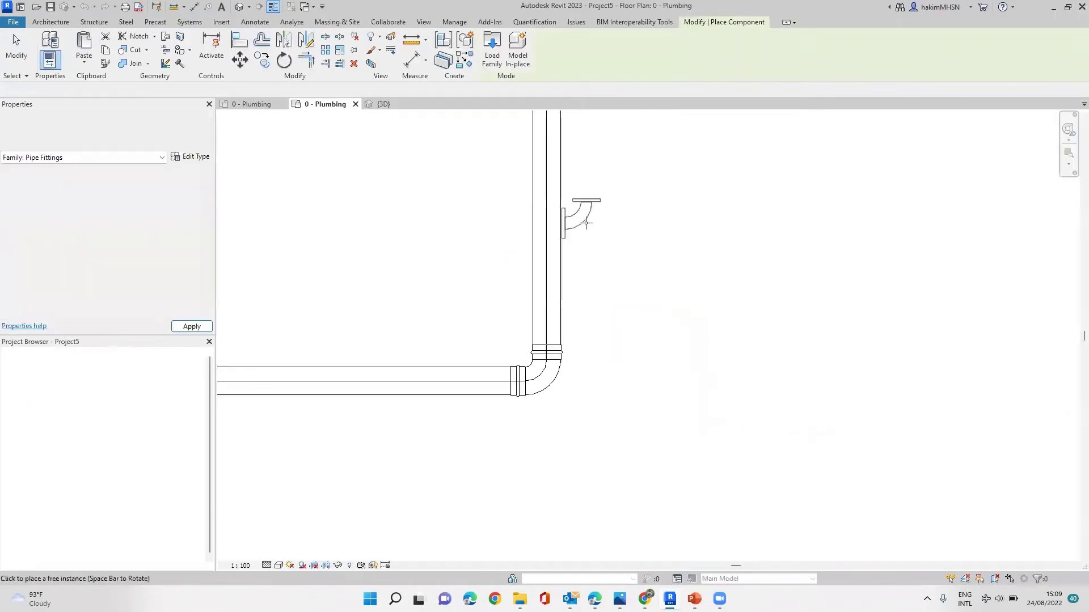
# - Cancel the flanged elbow placement and recenter the plan on the existing pipe run
pyautogui.scroll(2, 565, 356)
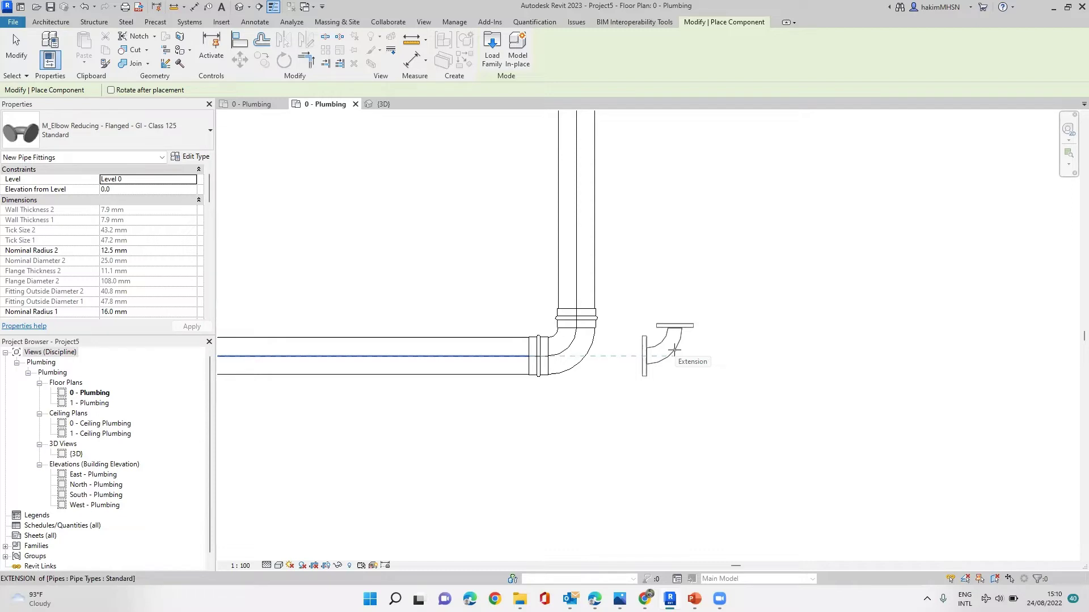
pyautogui.press('Escape')
pyautogui.press('Escape')
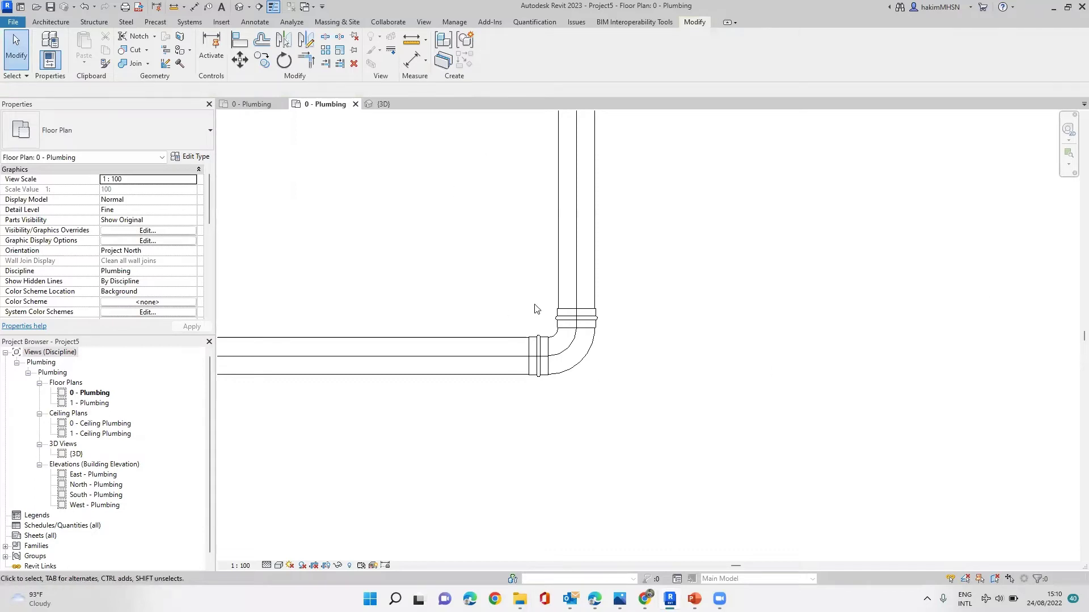
pyautogui.moveTo(499, 306); pyautogui.dragTo(521, 311, button='middle')
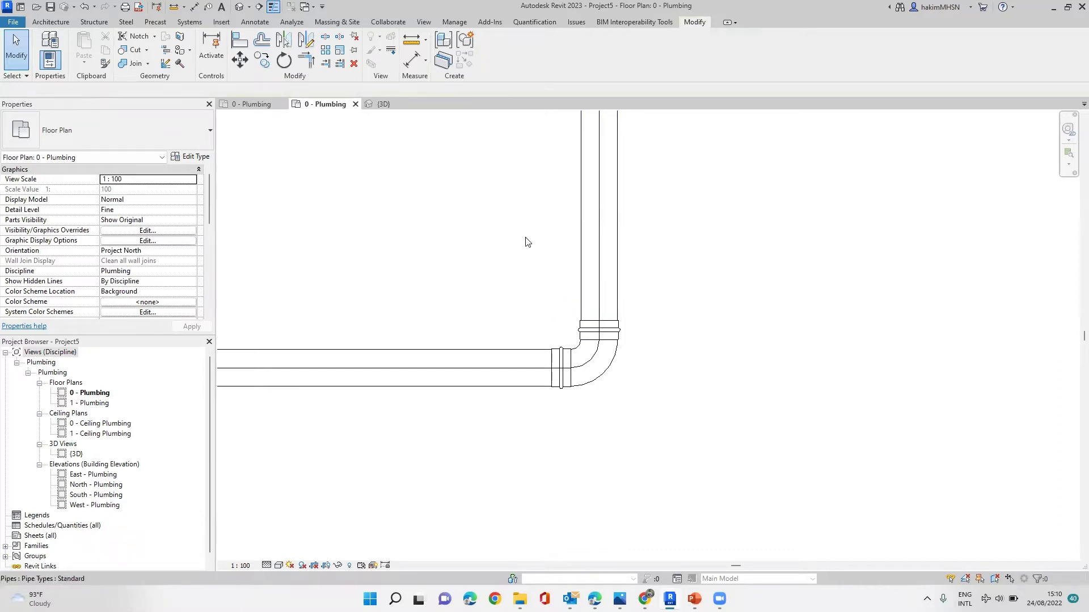
pyautogui.scroll(-1, 502, 221)
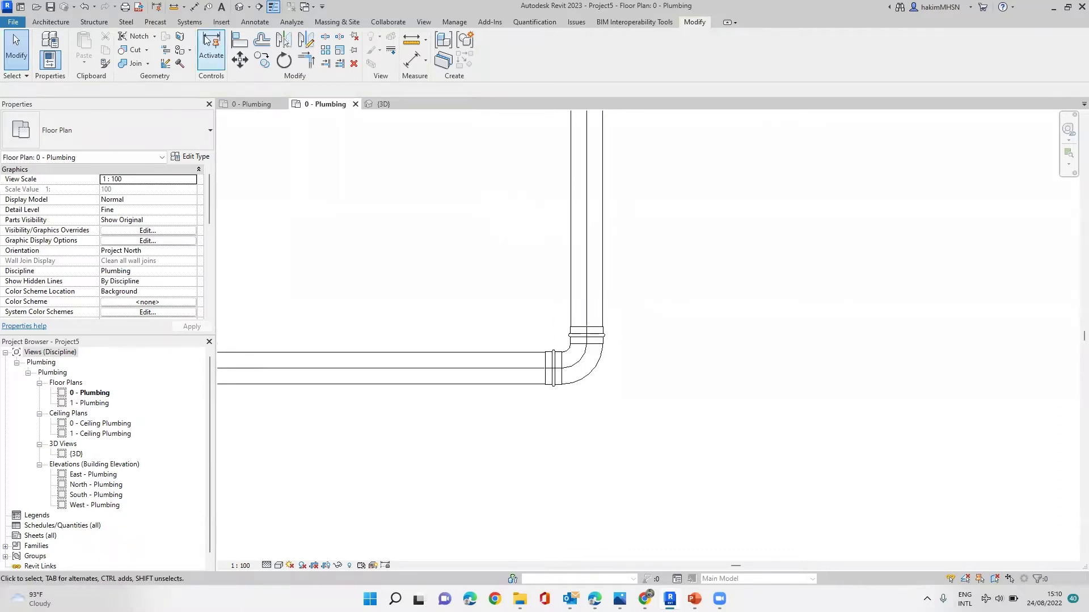
# - Place the M_Elbow Reducing - Flanged - GI - Class 125 fitting on the vertical pipe's top end
pyautogui.click(189, 22)
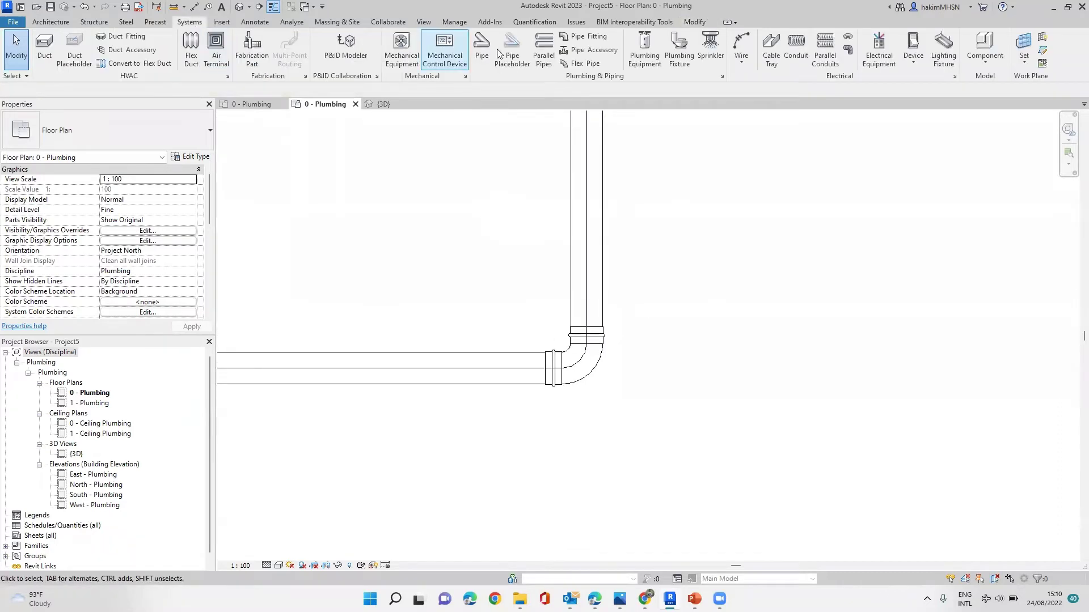
pyautogui.click(584, 36)
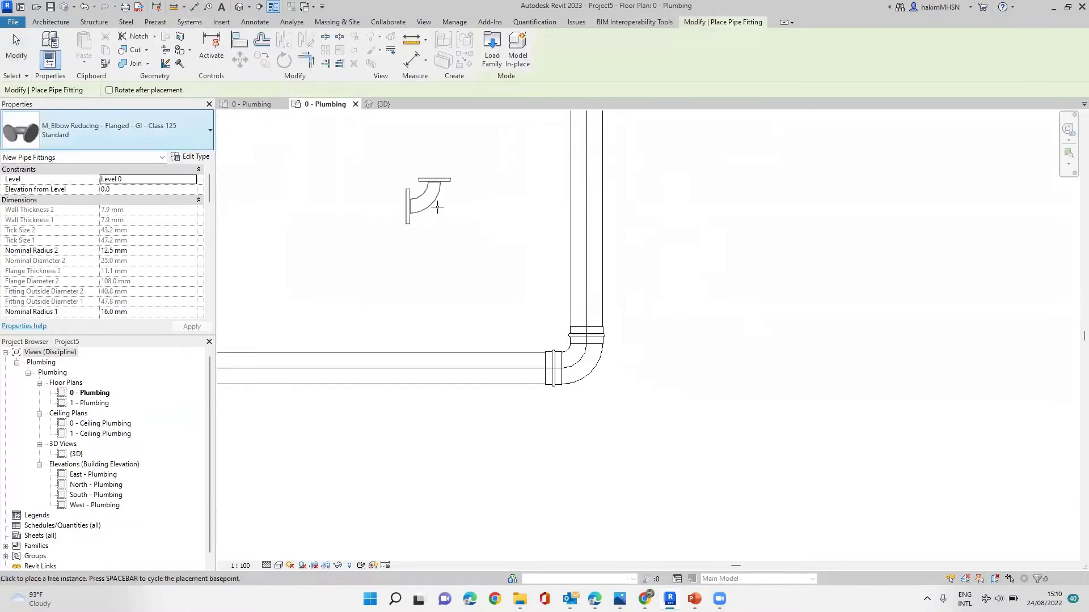
pyautogui.moveTo(431, 198); pyautogui.dragTo(434, 331, button='middle')
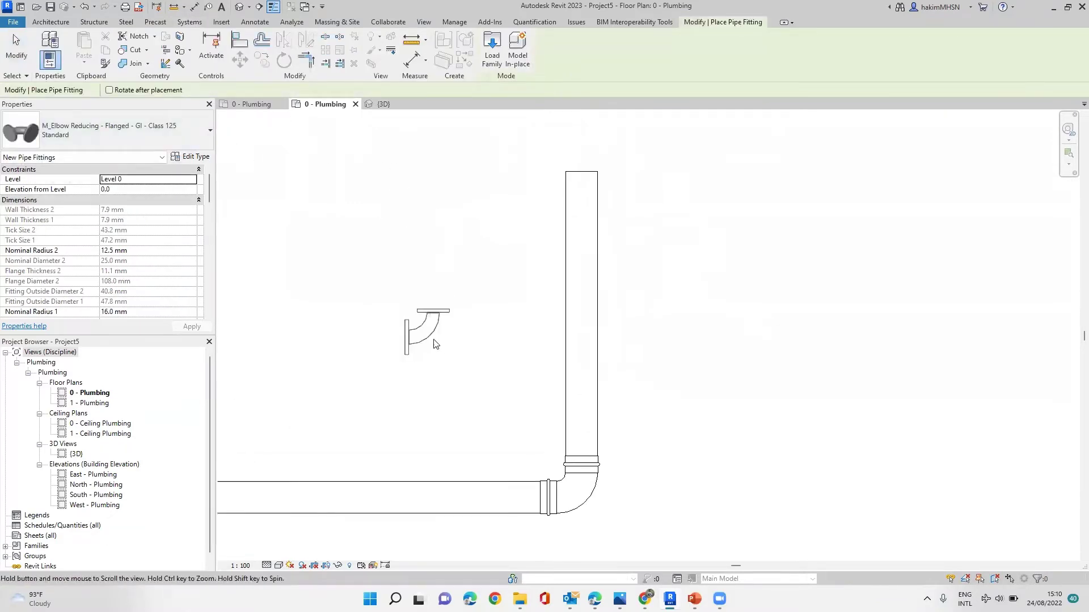
pyautogui.click(581, 173)
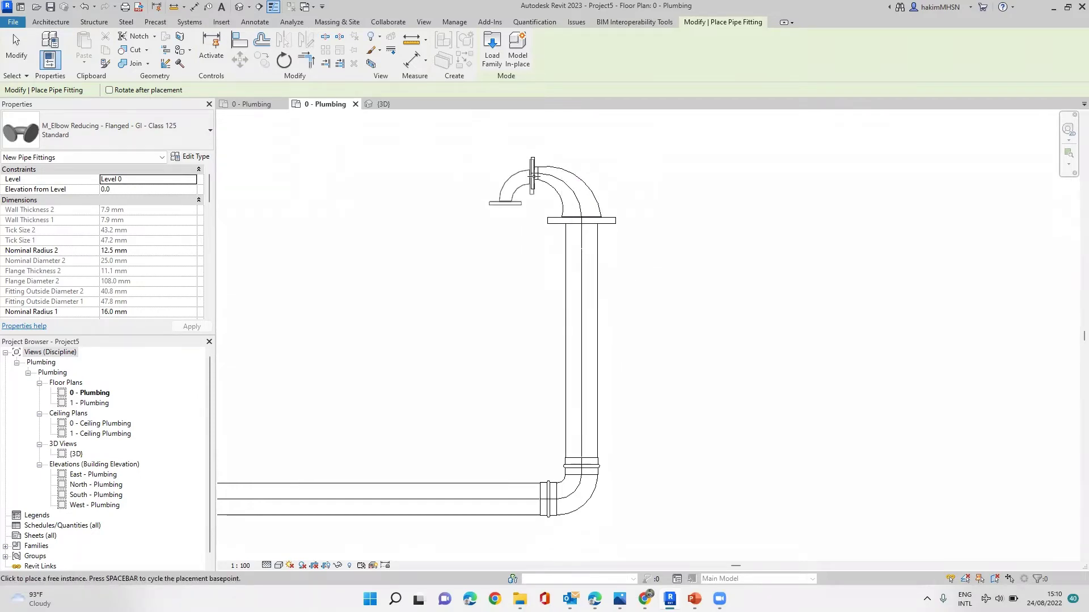
pyautogui.press('Escape')
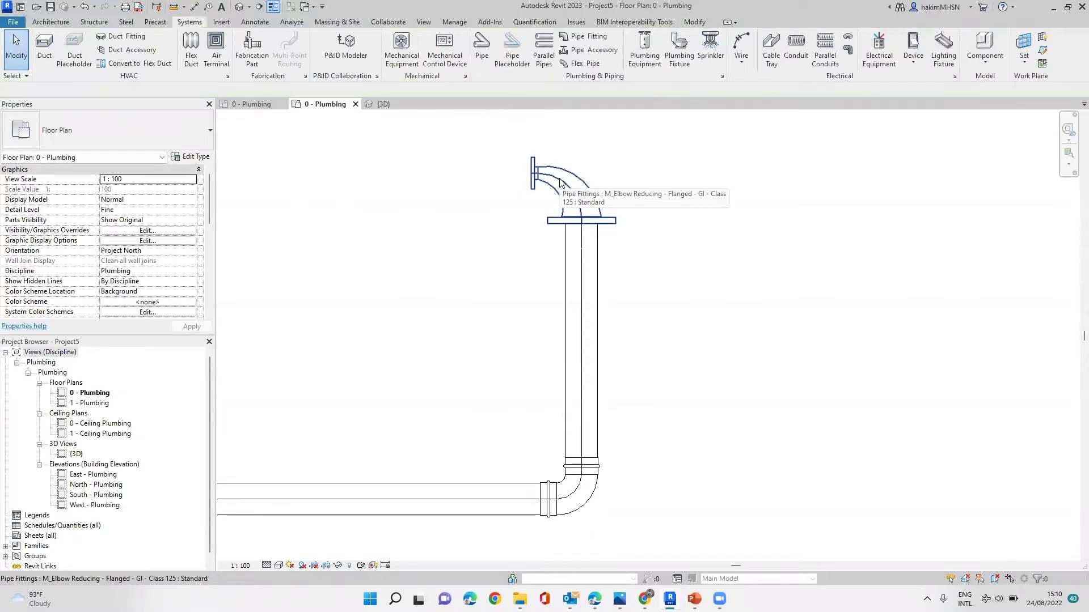
# - Delete the misplaced elbow at the pipe's top end
pyautogui.click(560, 182)
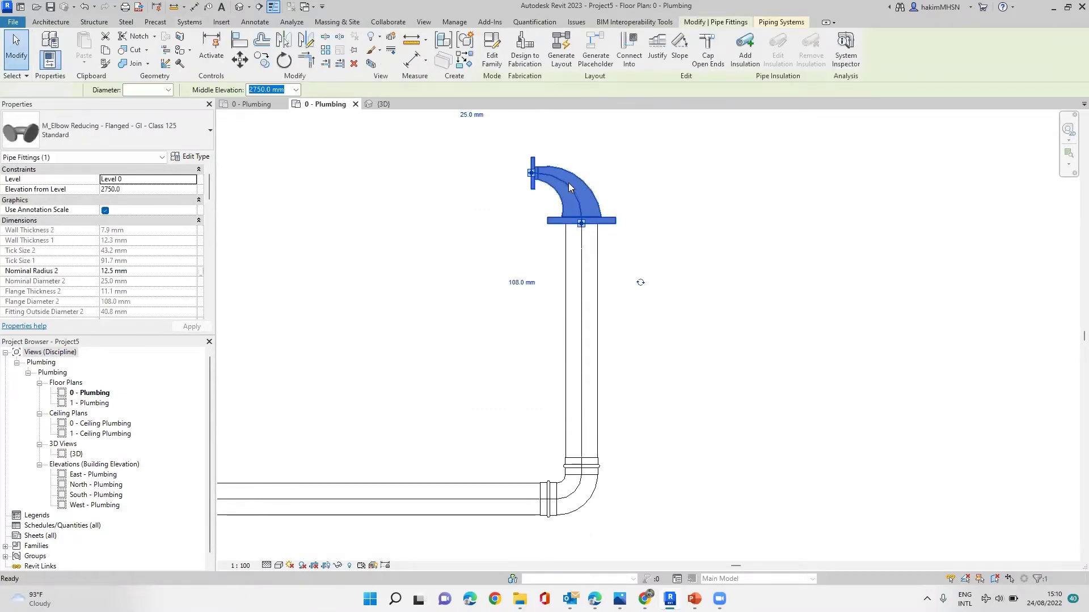
pyautogui.press('Delete')
pyautogui.scroll(-1, 629, 276)
pyautogui.scroll(3, 631, 272)
pyautogui.scroll(-2, 632, 329)
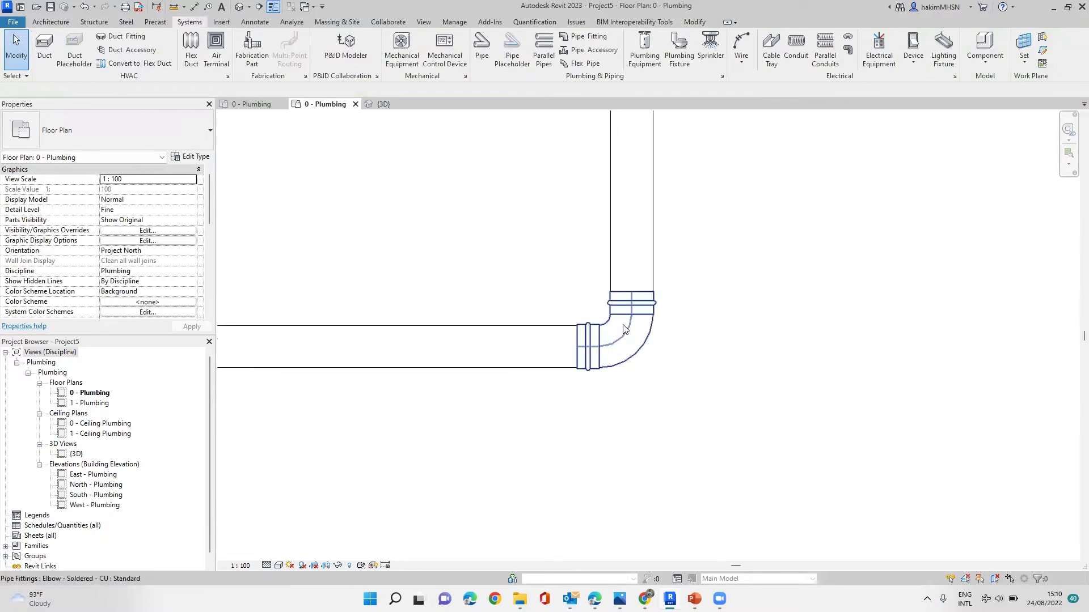
# - Change the corner's soldered elbow to M_Elbow Reducing - Flanged - GI - Class 125
pyautogui.click(666, 349)
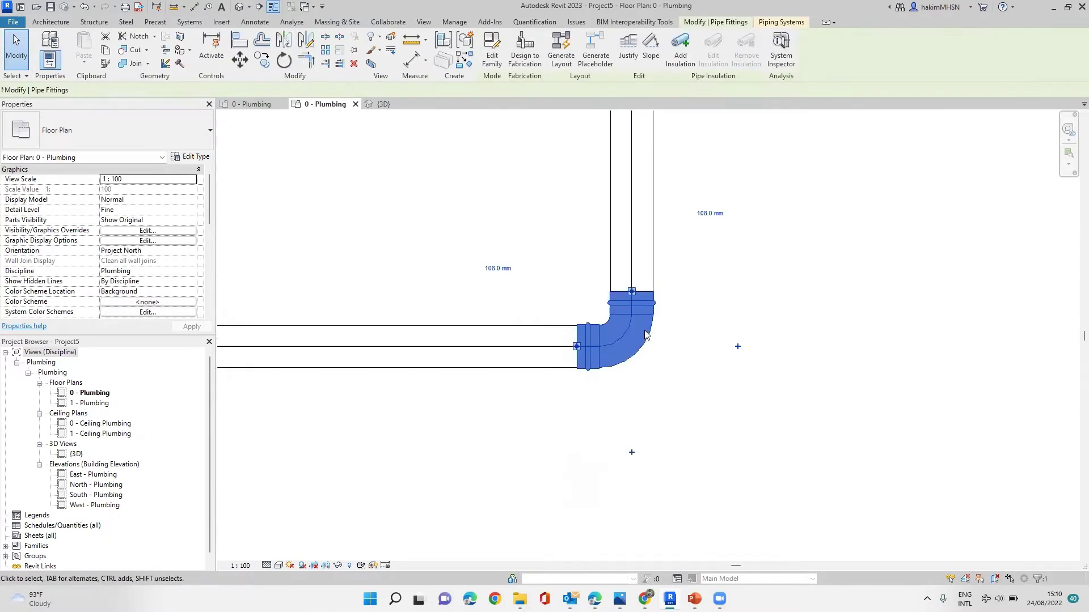
pyautogui.click(201, 141)
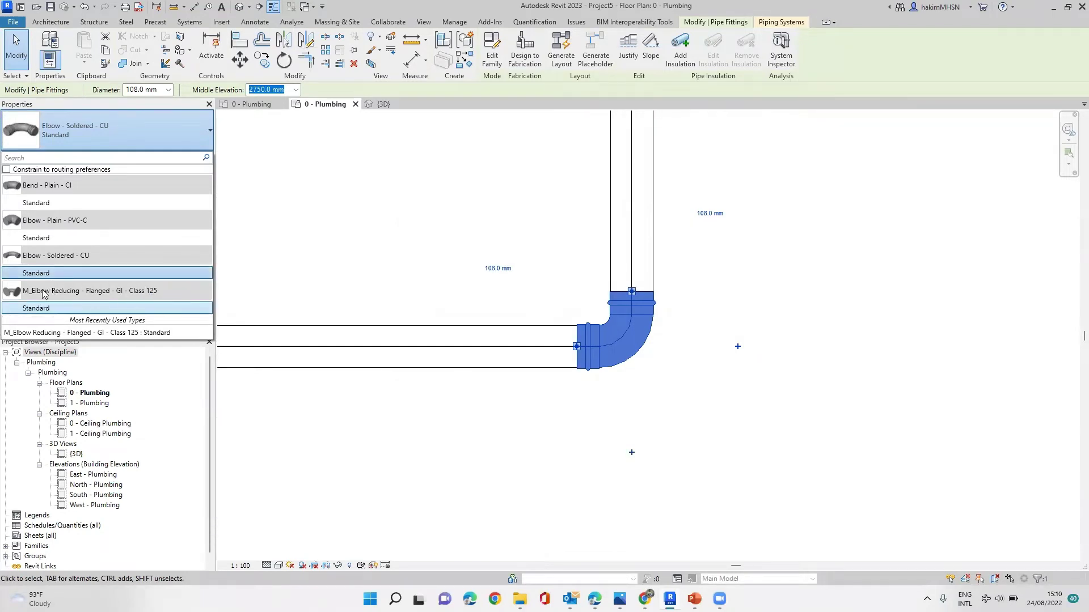
pyautogui.moveTo(43, 293)
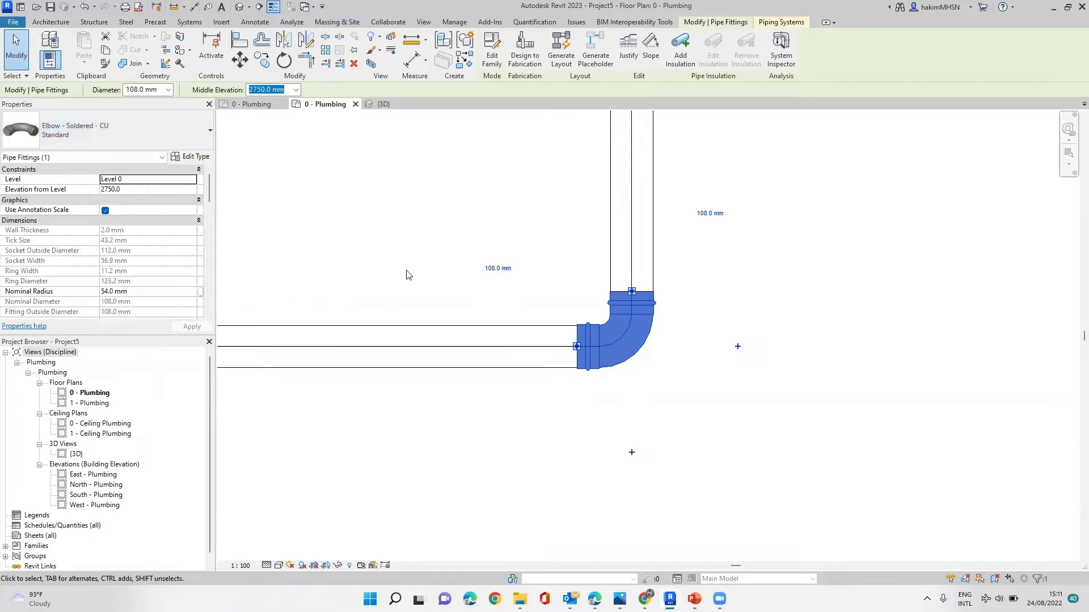
pyautogui.click(517, 238)
pyautogui.scroll(-1, 634, 352)
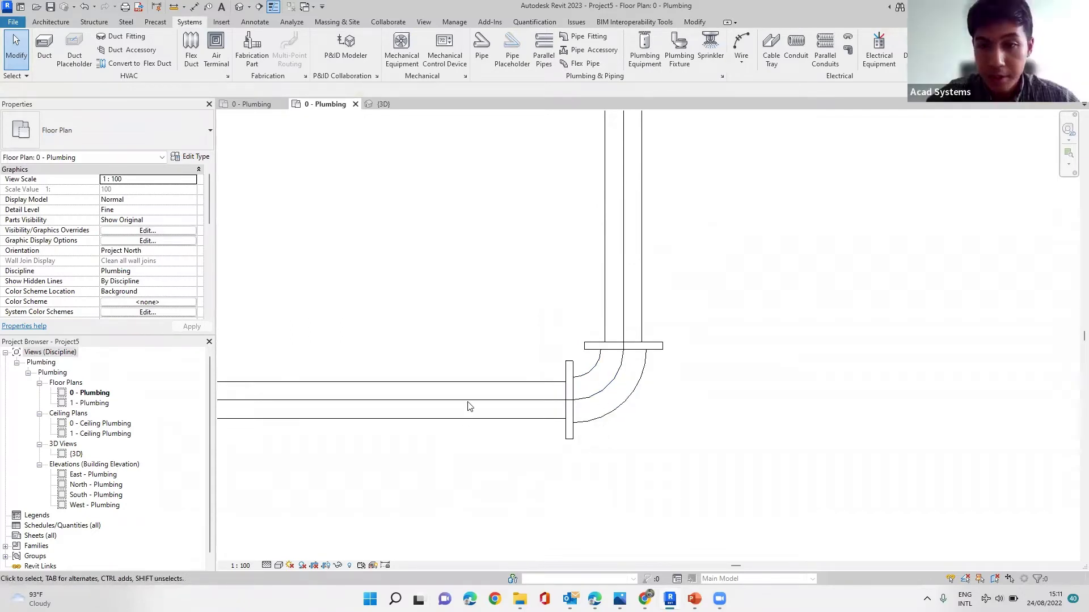
# - Lengthen the vertical pipe upward to the dimensioned top
pyautogui.scroll(-2, 469, 401)
pyautogui.scroll(-2, 494, 418)
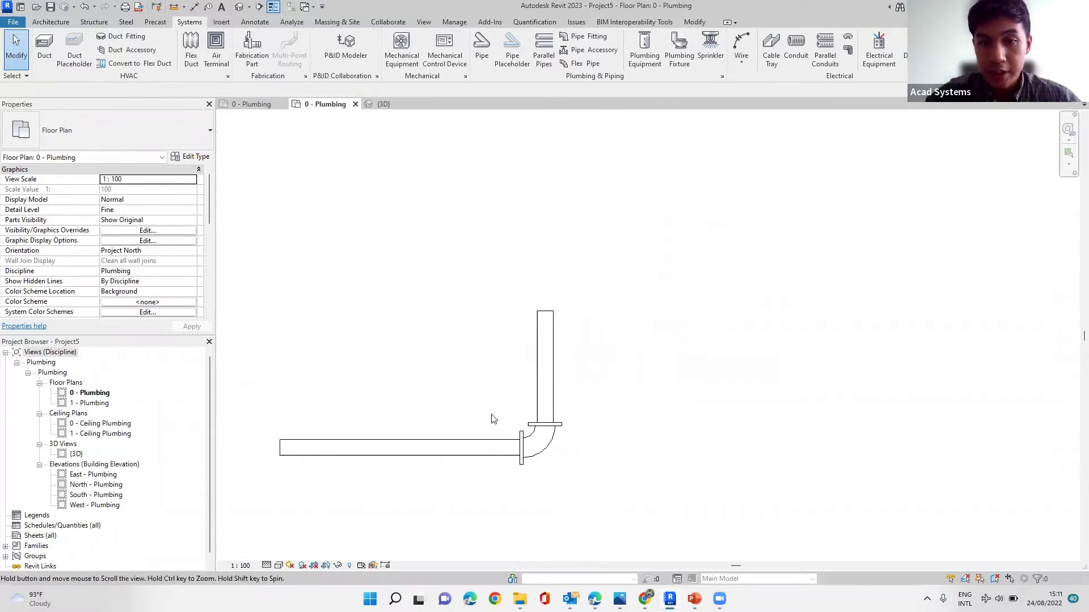
pyautogui.click(548, 315)
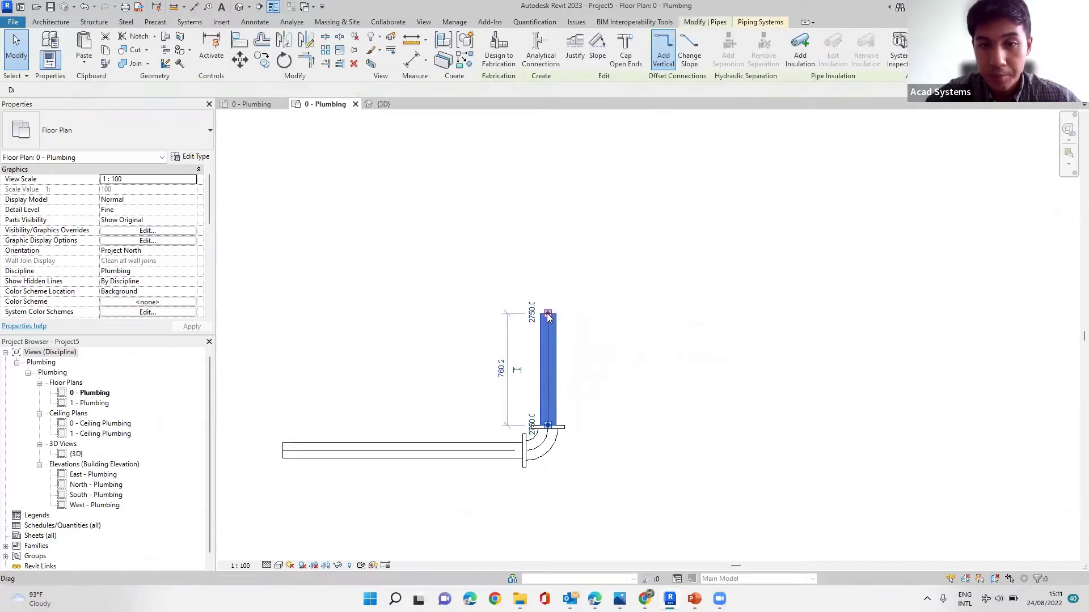
pyautogui.moveTo(548, 315); pyautogui.dragTo(546, 192)
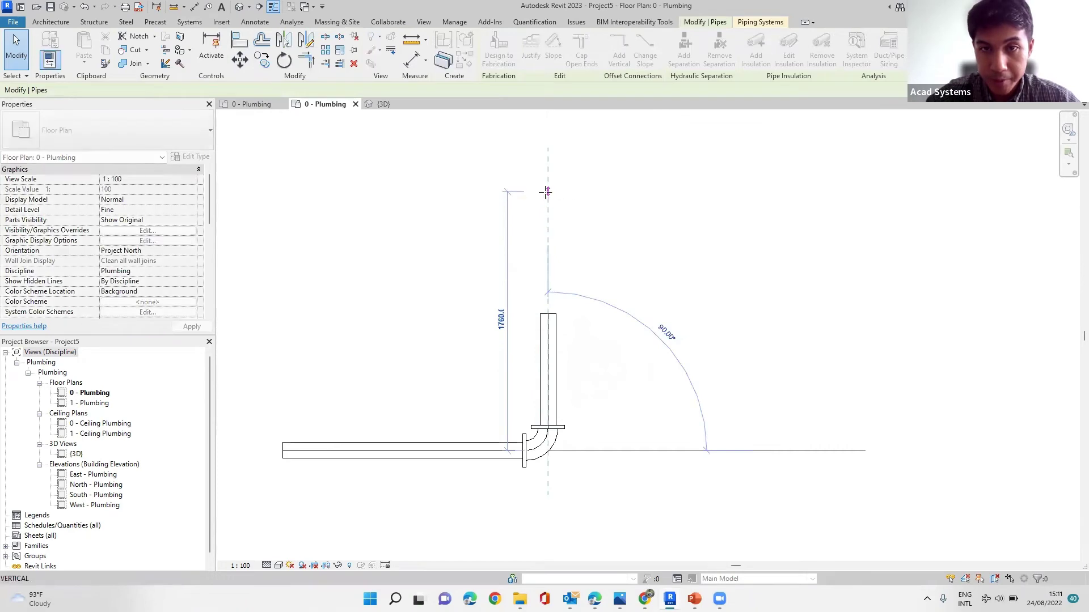
pyautogui.click(565, 225)
pyautogui.press('Escape')
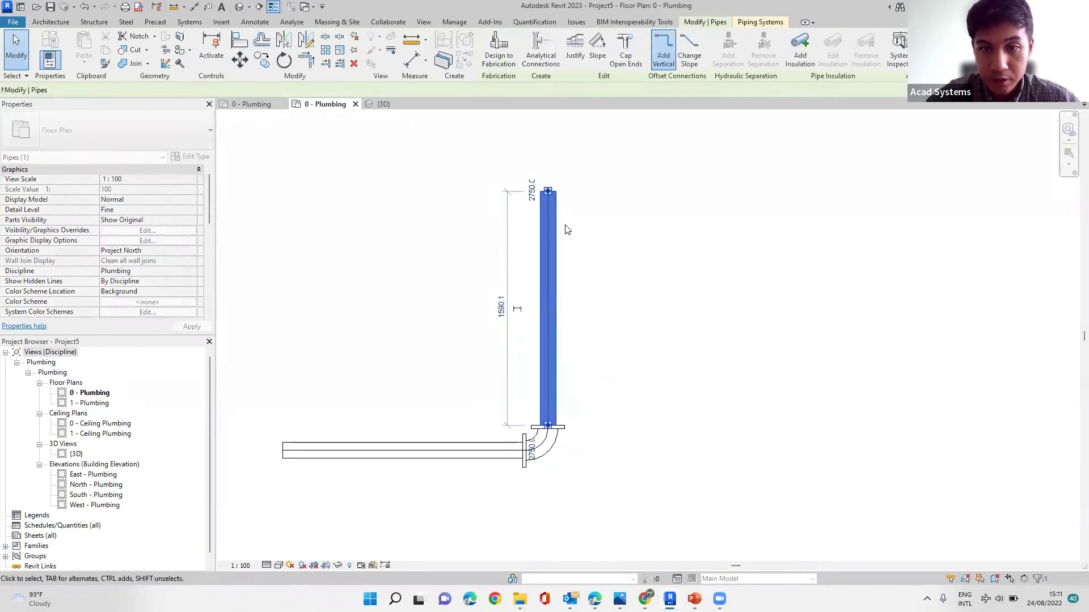
pyautogui.press('Escape')
# - Draw a horizontal branch from the vertical pipe's midpoint to the right, creating a soldered tee
pyautogui.moveTo(527, 240); pyautogui.dragTo(501, 229, button='middle')
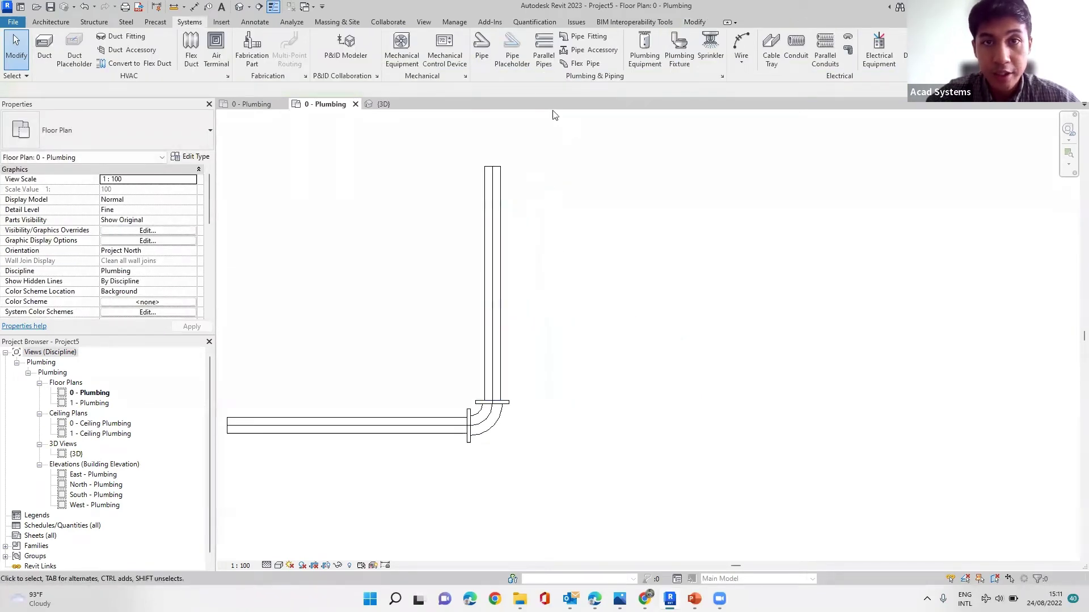
pyautogui.click(483, 53)
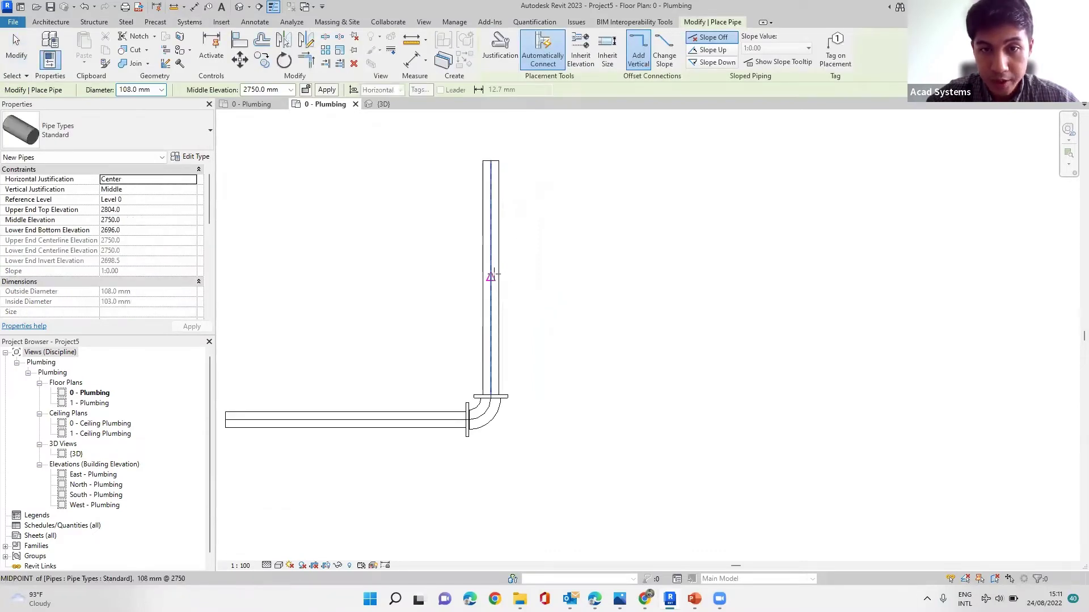
pyautogui.click(492, 277)
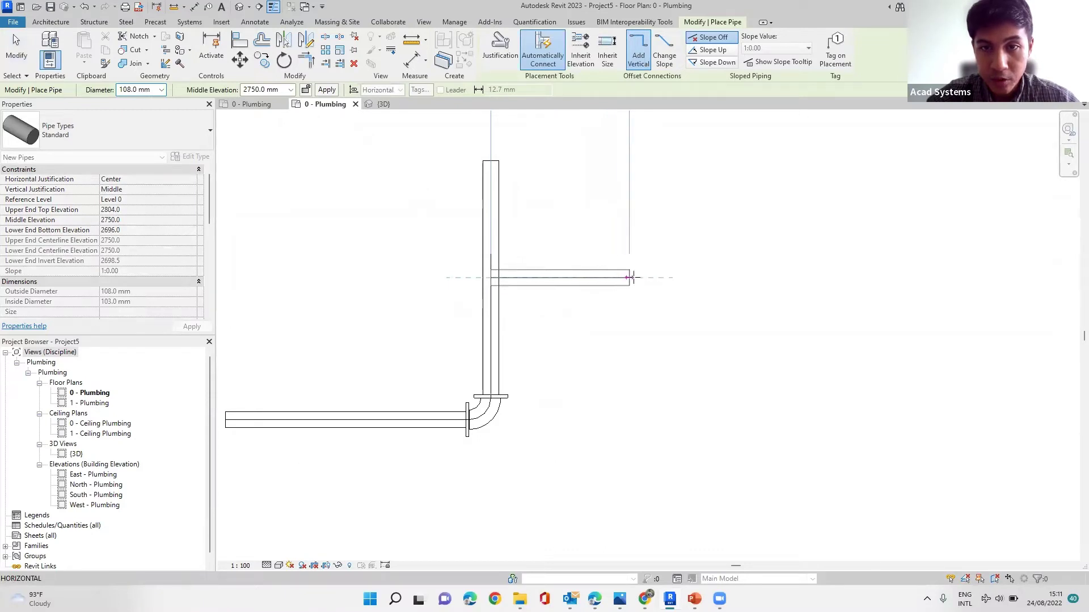
pyautogui.click(636, 277)
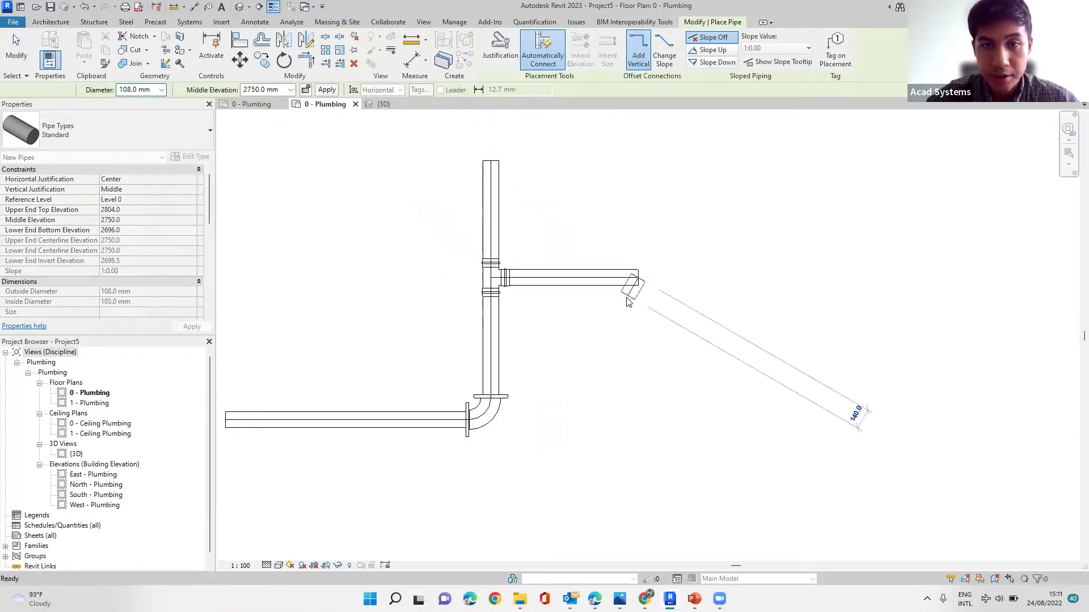
pyautogui.press('Escape')
pyautogui.press('Escape')
pyautogui.scroll(3, 508, 261)
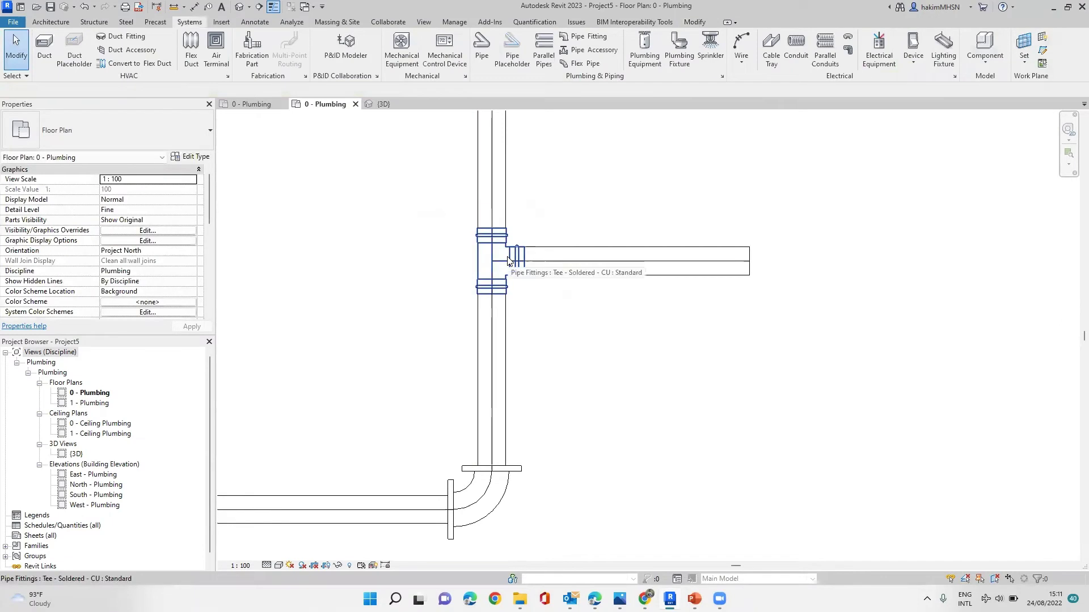
pyautogui.click(501, 278)
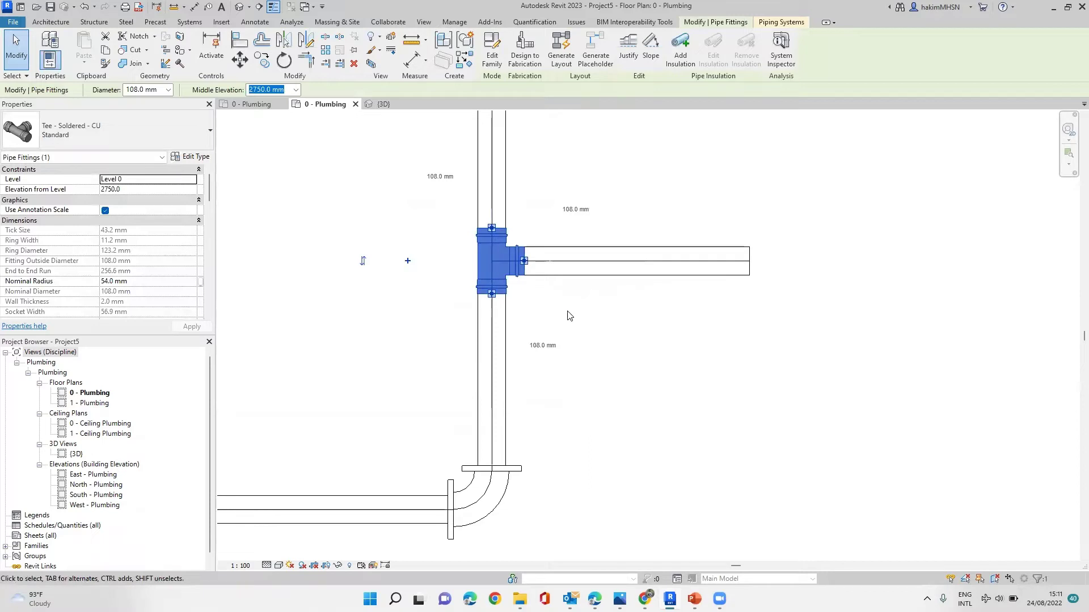
pyautogui.click(571, 356)
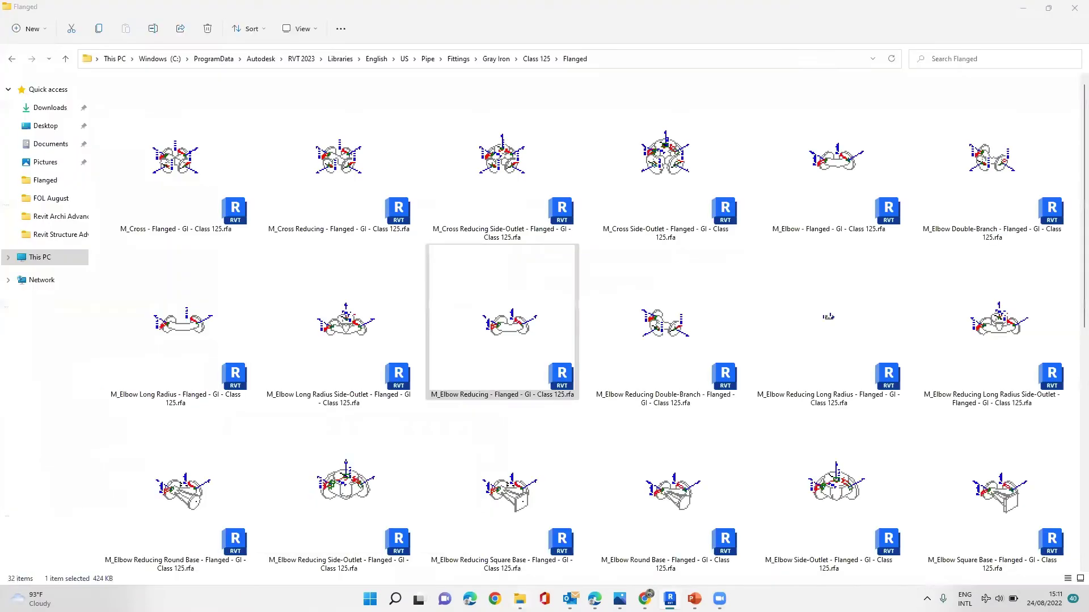
pyautogui.click(519, 599)
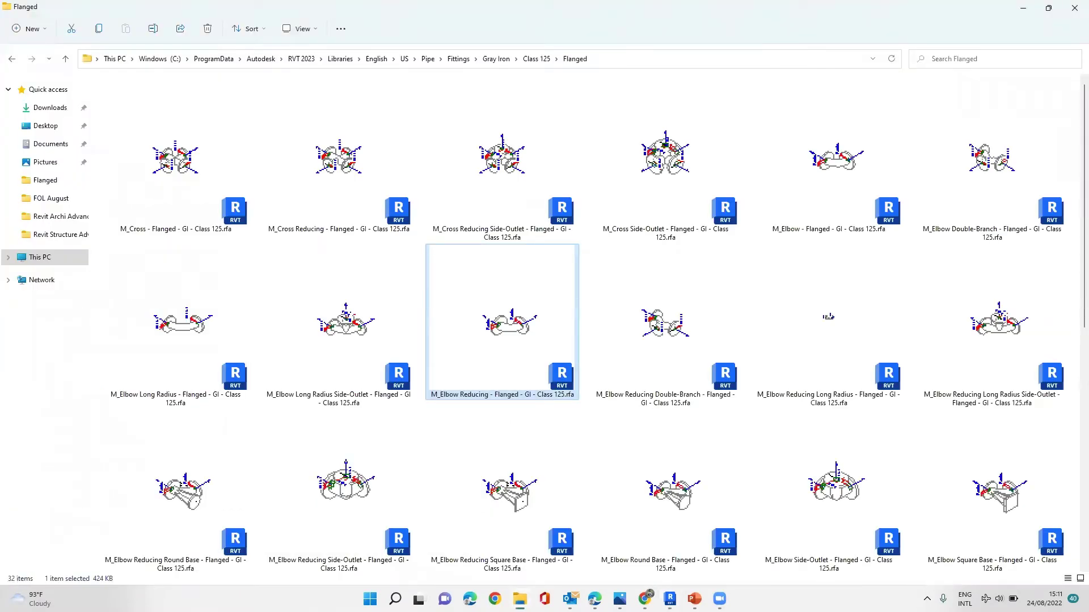
pyautogui.hotkey('alt', 'Tab')
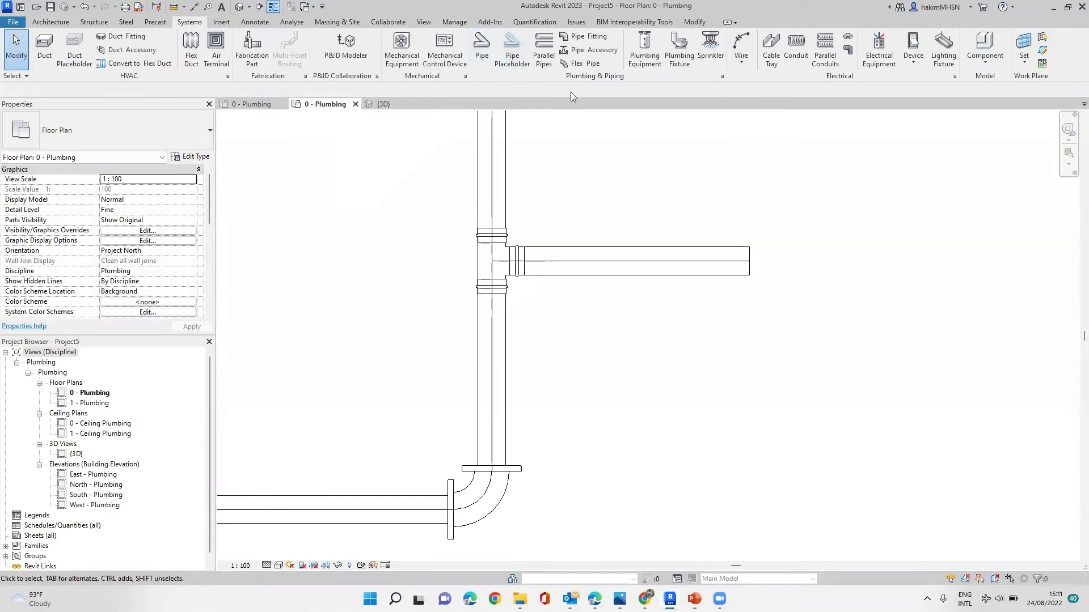
# - Load M_Tee - Flanged - GI - Class 125.rfa from the Flanged folder via Pipe Fitting's Load Family
pyautogui.click(584, 37)
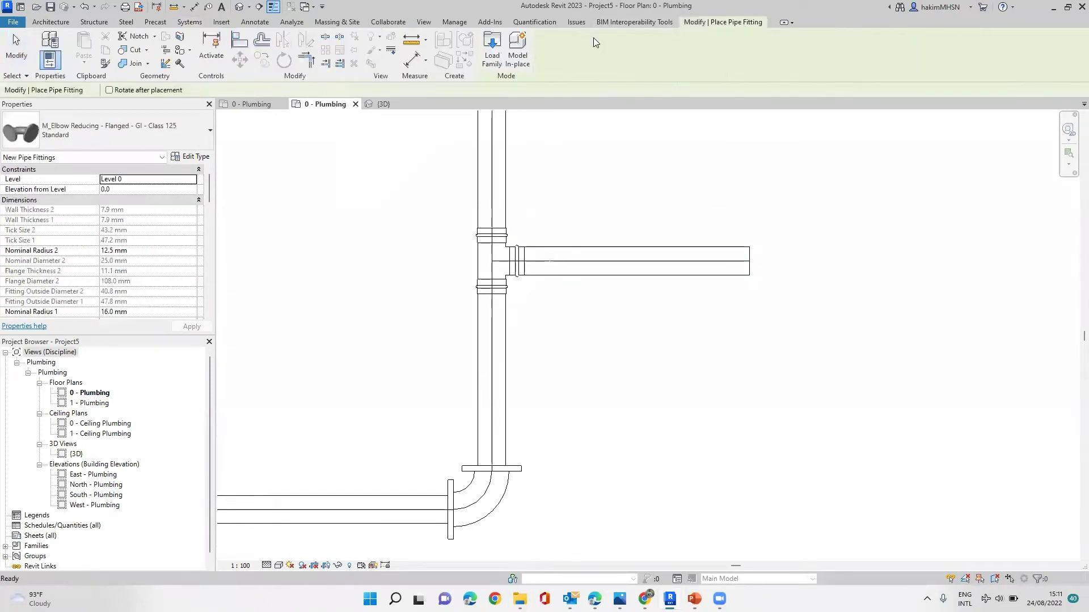
pyautogui.click(496, 54)
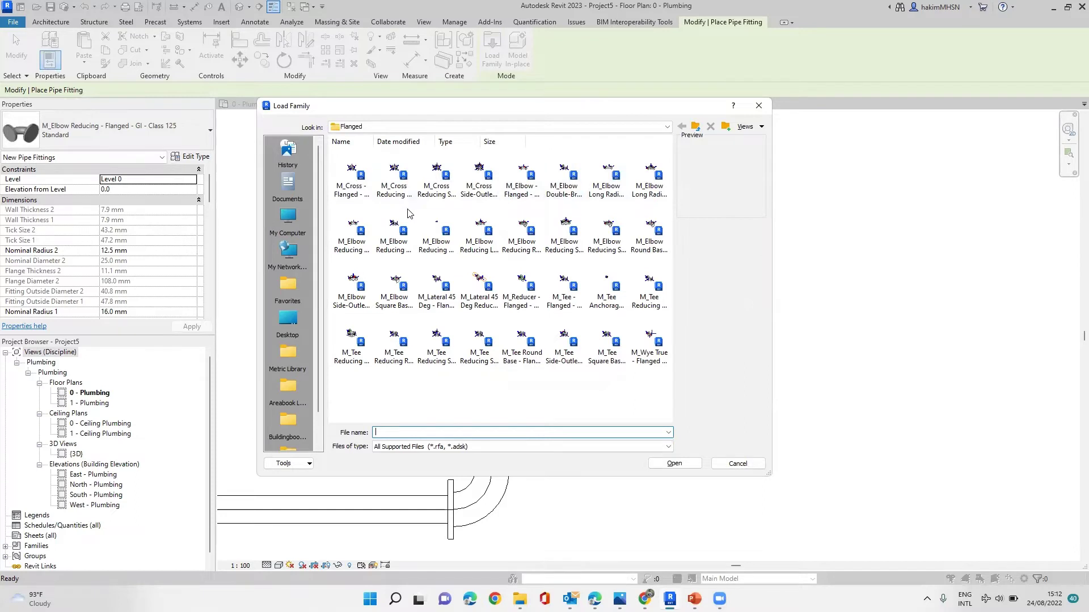
pyautogui.click(657, 127)
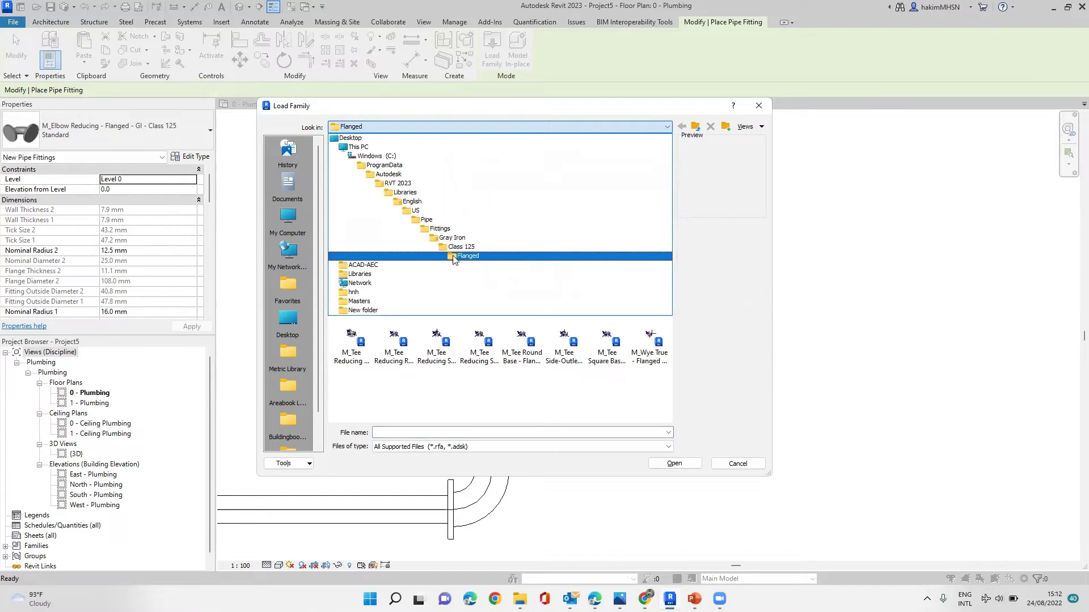
pyautogui.click(560, 414)
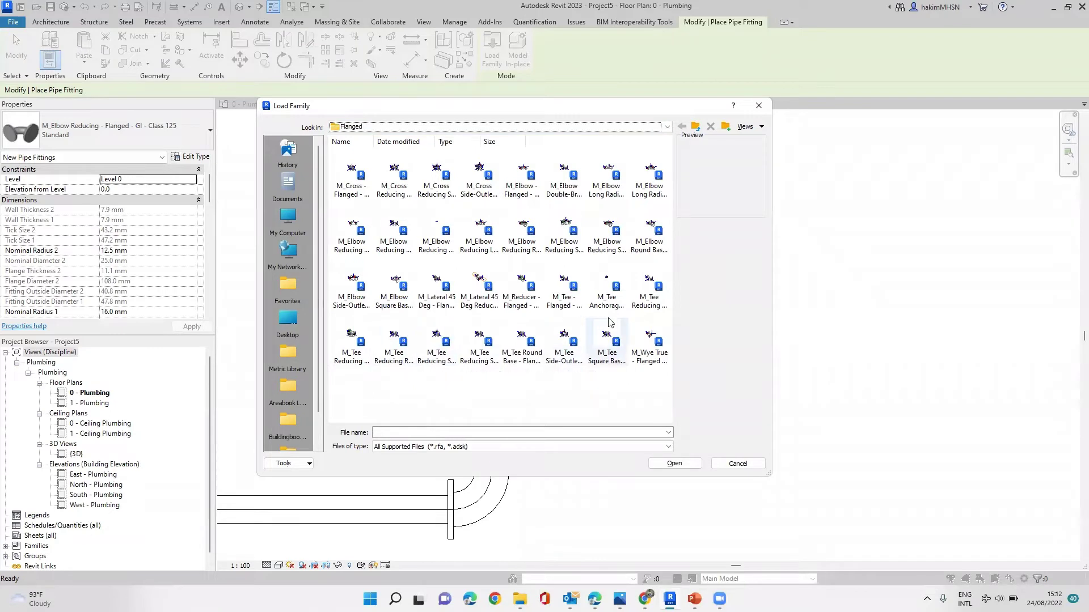
pyautogui.click(566, 308)
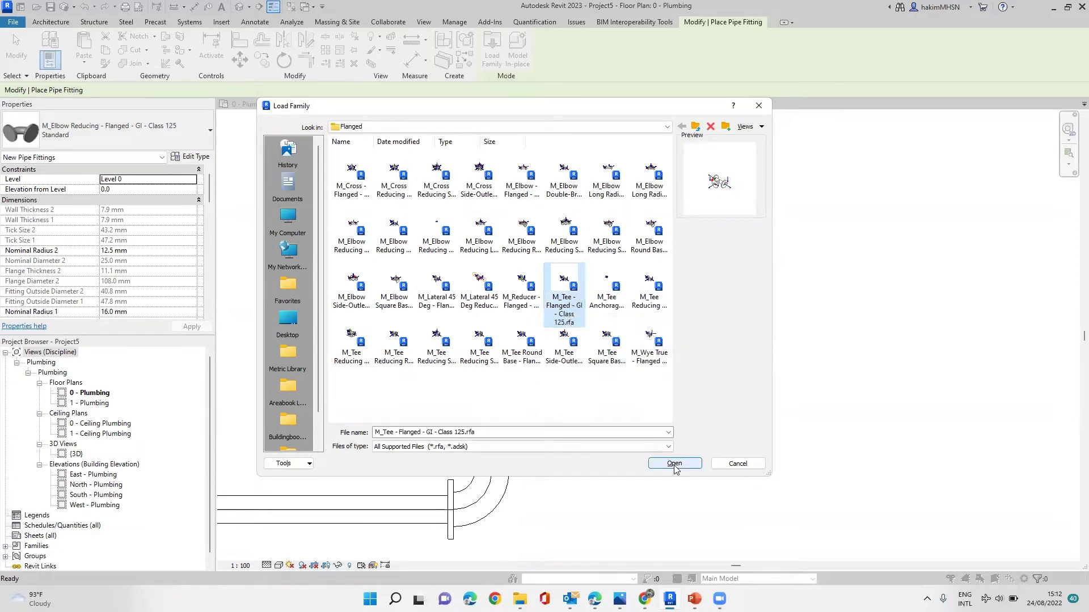
pyautogui.click(674, 464)
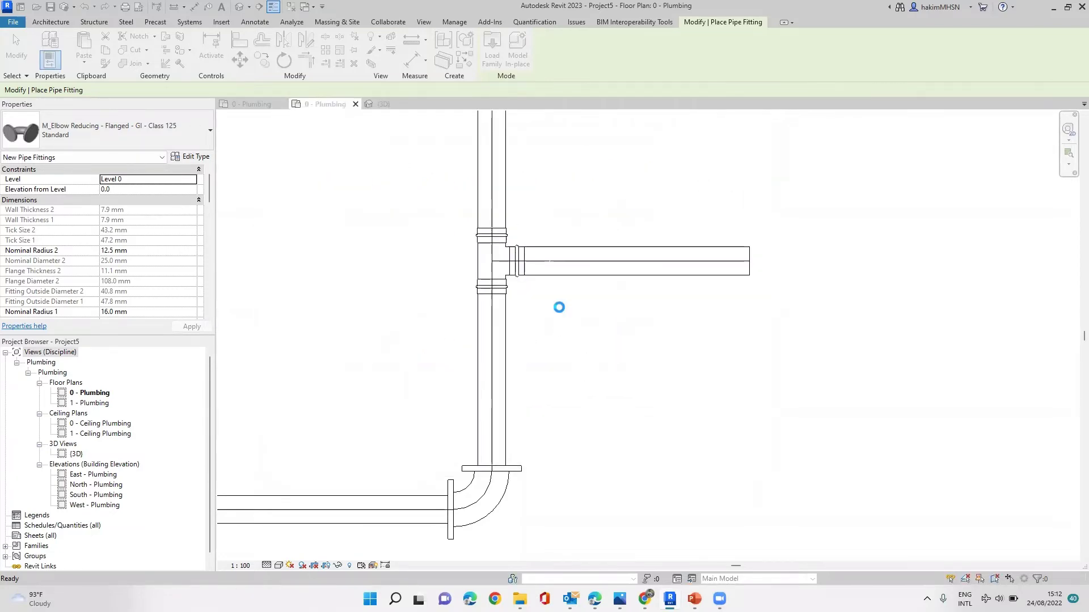
# - Cancel the loose fitting placement and swap the branch's soldered tee for M_Tee - Flanged - GI - Class 125
pyautogui.scroll(-3, 559, 307)
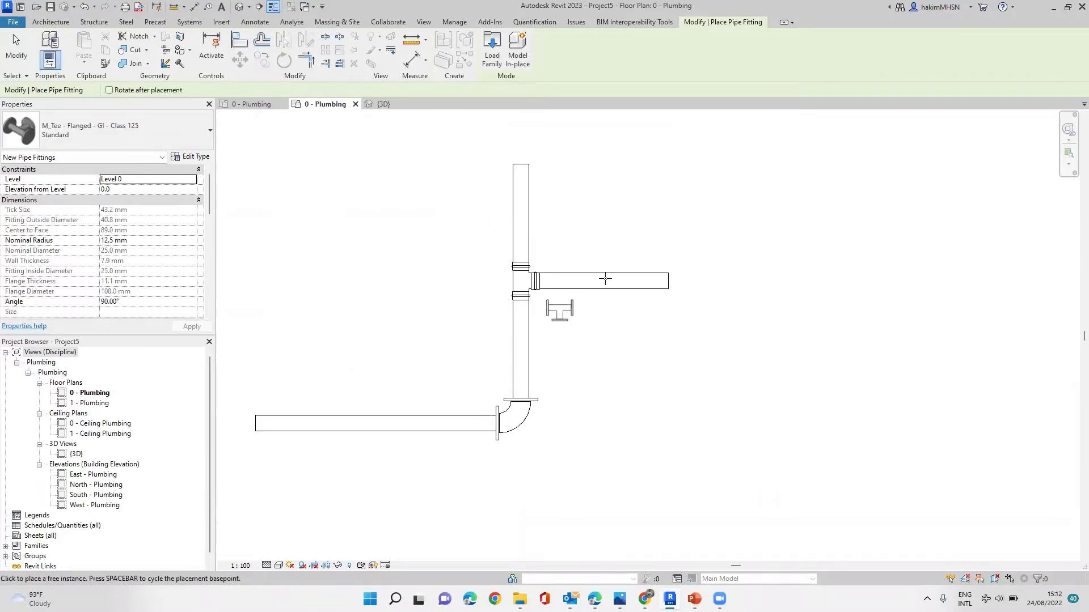
pyautogui.scroll(3, 577, 307)
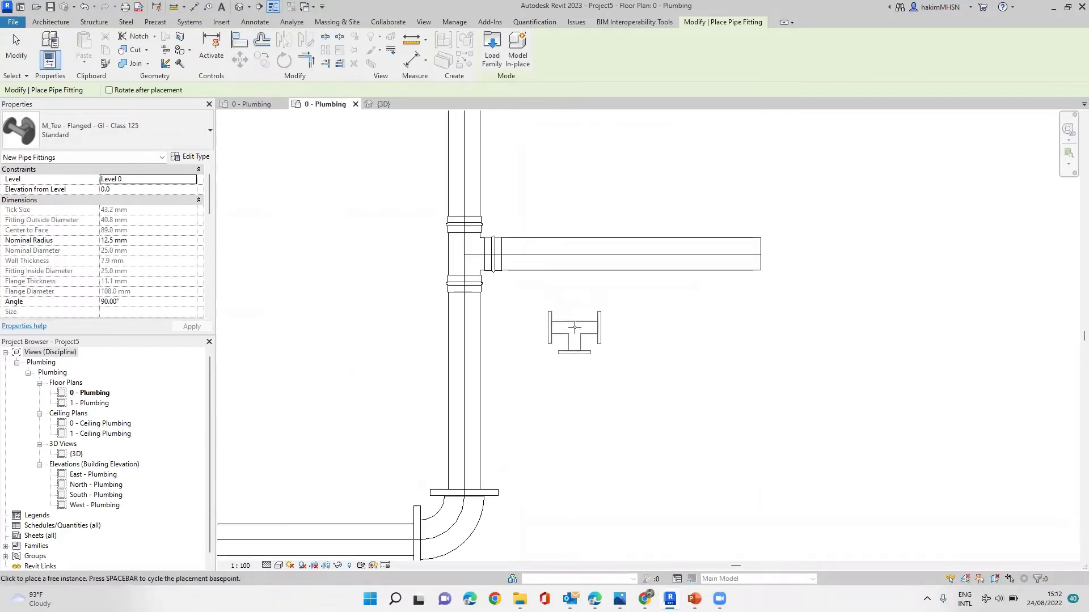
pyautogui.press('Escape')
pyautogui.press('Escape')
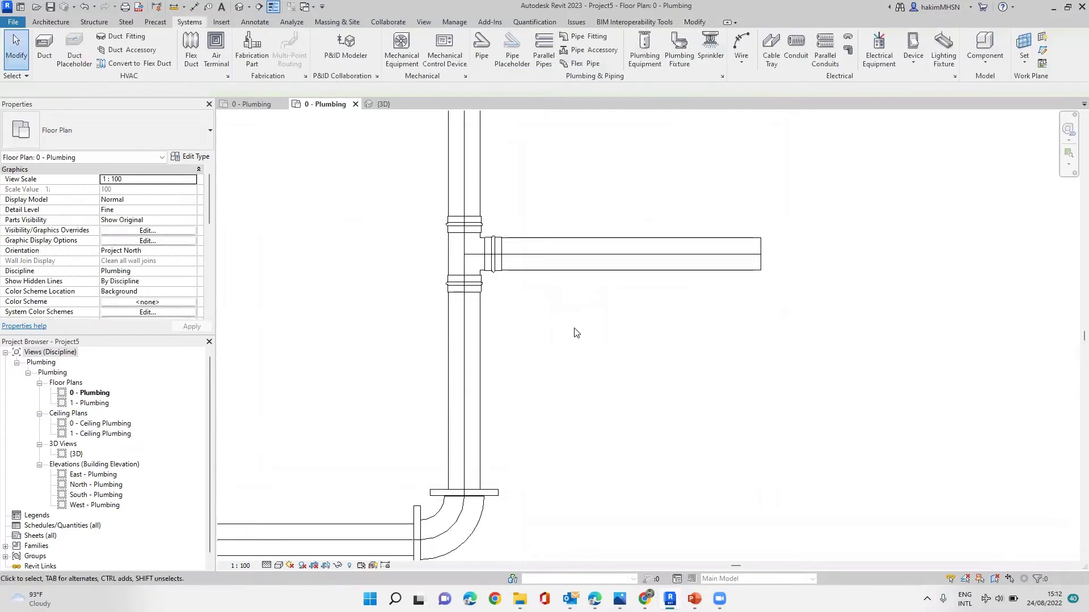
pyautogui.click(479, 268)
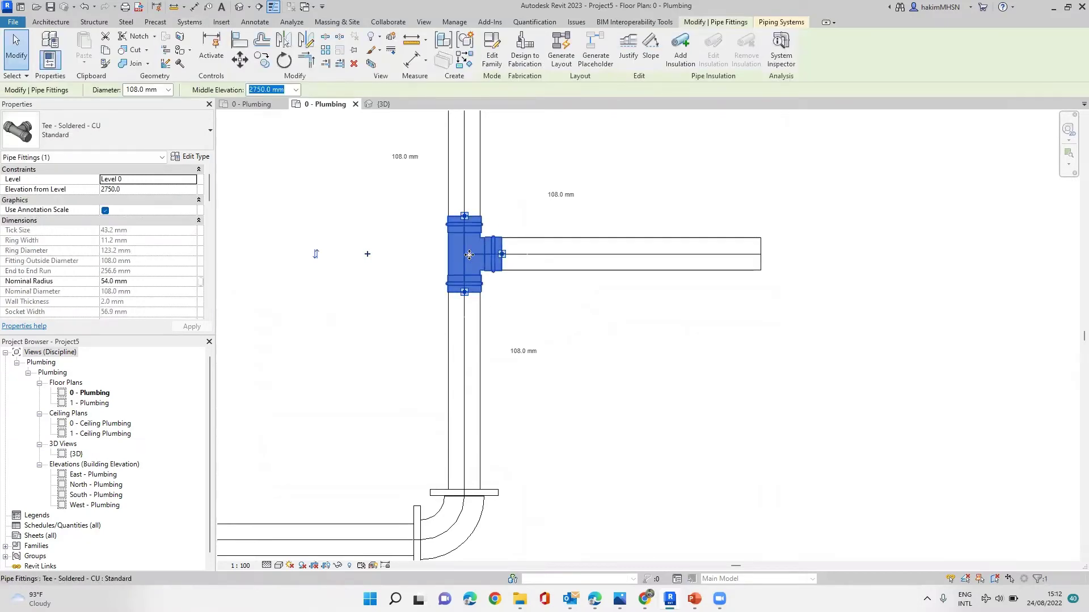
pyautogui.click(200, 134)
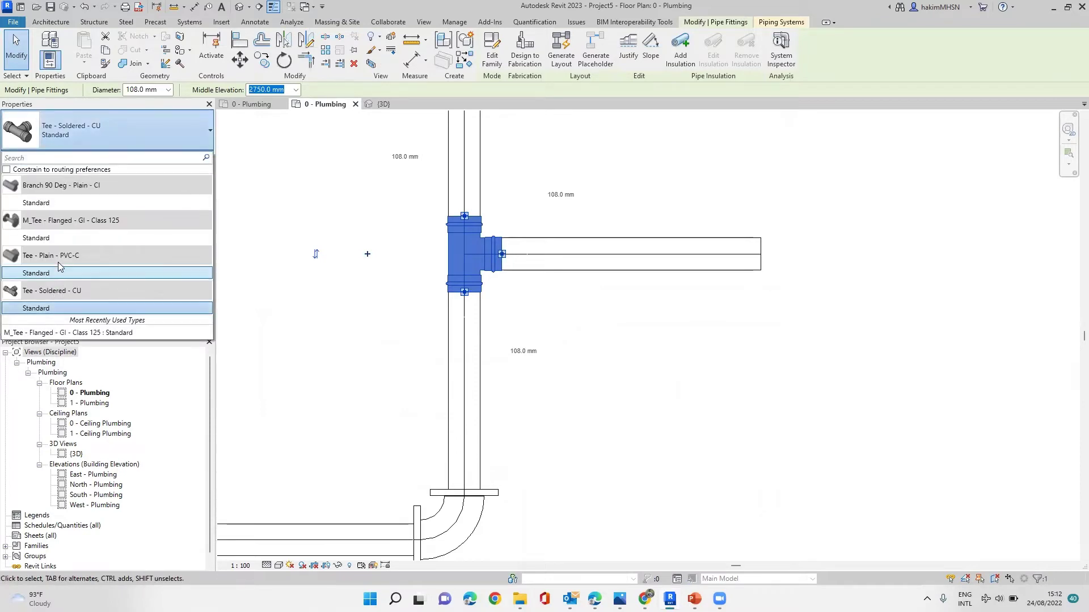
pyautogui.moveTo(36, 227)
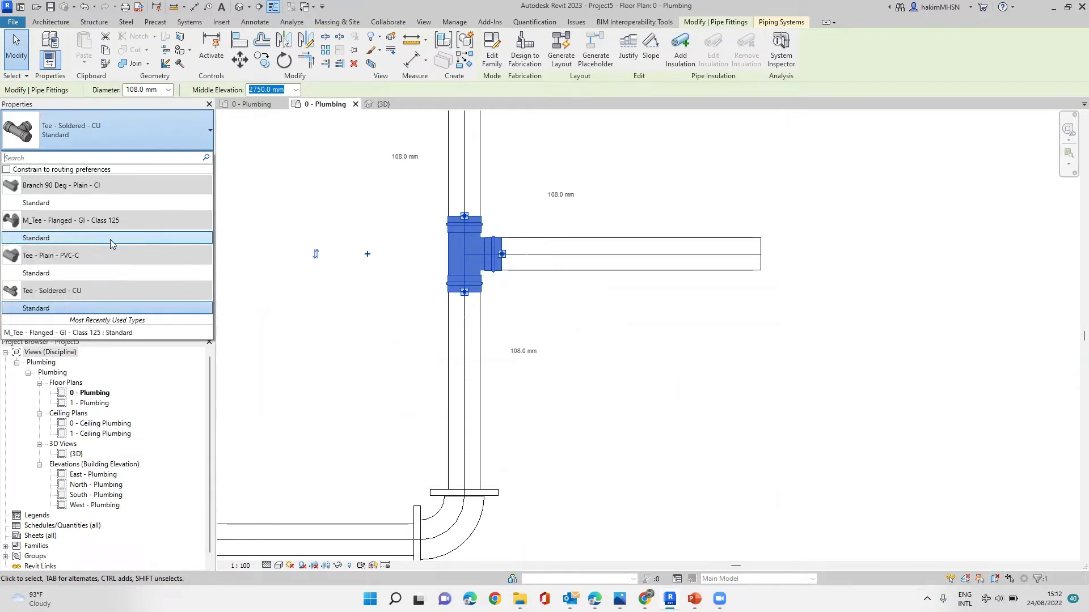
pyautogui.click(516, 356)
pyautogui.scroll(-3, 581, 366)
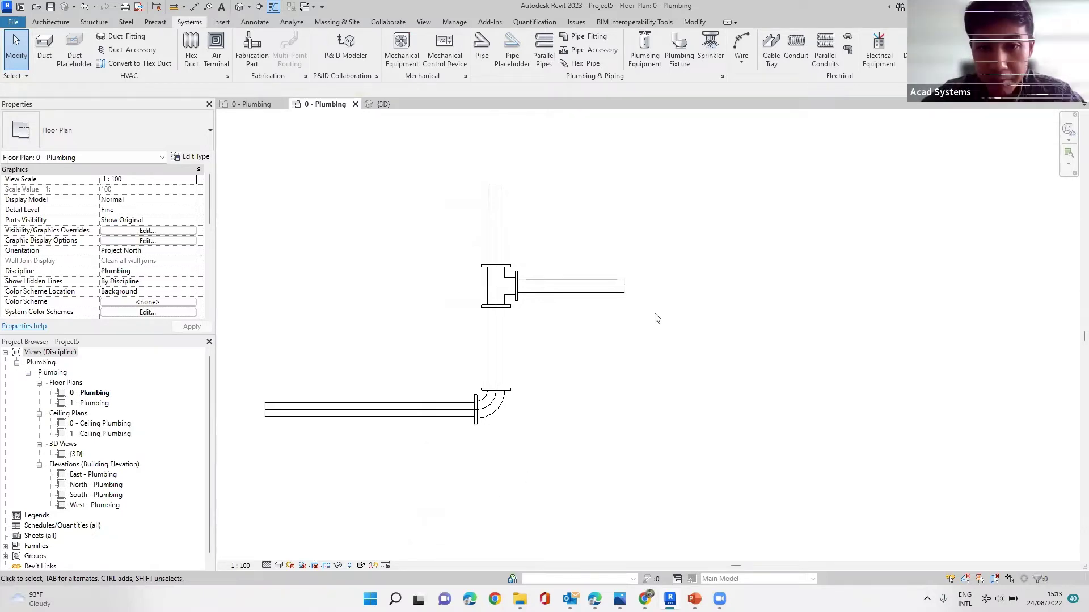
# - Pan the plan left and select the vertical pipe segment above the flanged tee
pyautogui.moveTo(644, 377); pyautogui.dragTo(594, 367, button='middle')
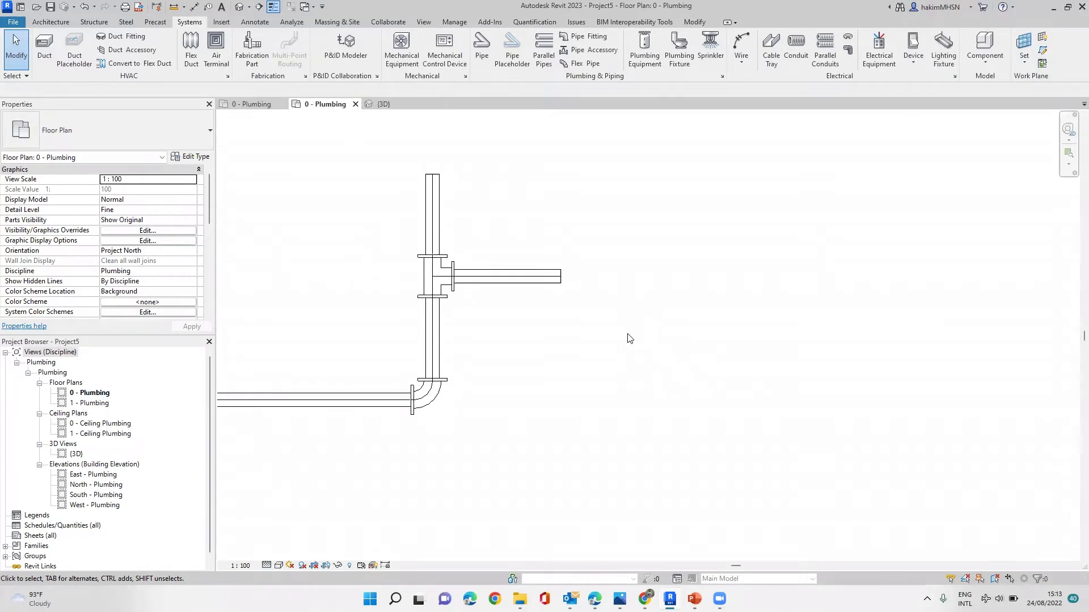
pyautogui.moveTo(661, 283)
pyautogui.mouseDown(button='middle')
pyautogui.moveTo(535, 258)
pyautogui.moveTo(527, 267)
pyautogui.mouseUp(button='middle')
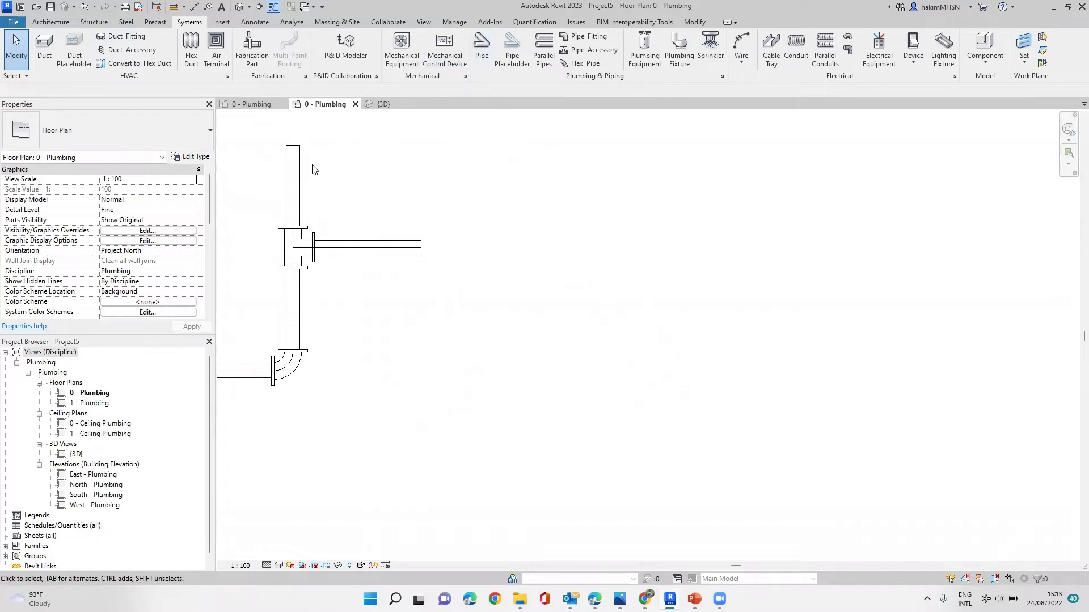
pyautogui.click(427, 273)
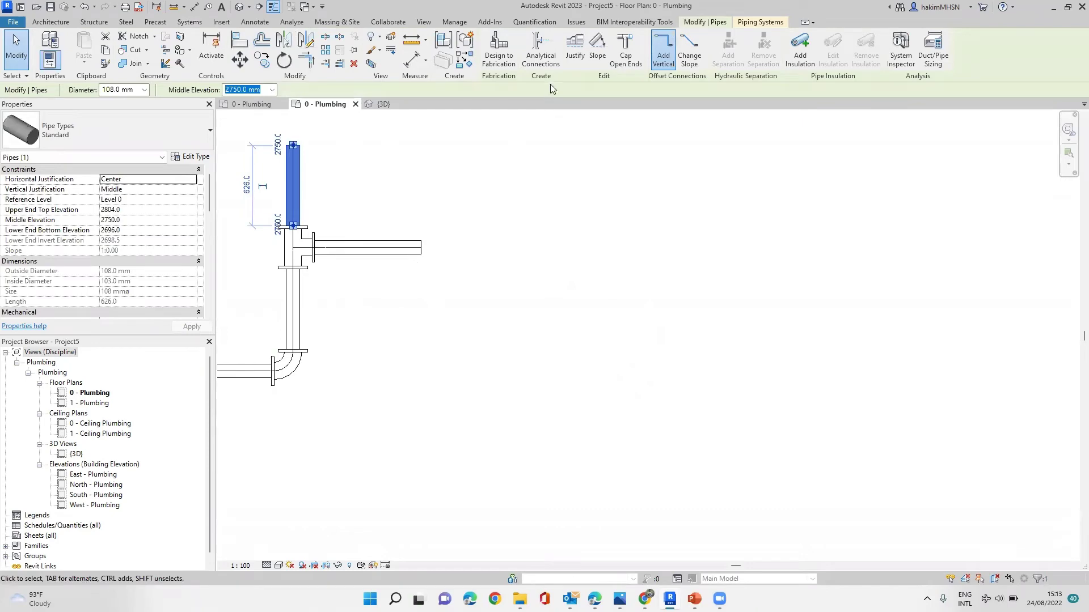
# - Duplicate the Standard pipe type in Type Properties as a new type named 'Flanged Pipe'
pyautogui.click(196, 157)
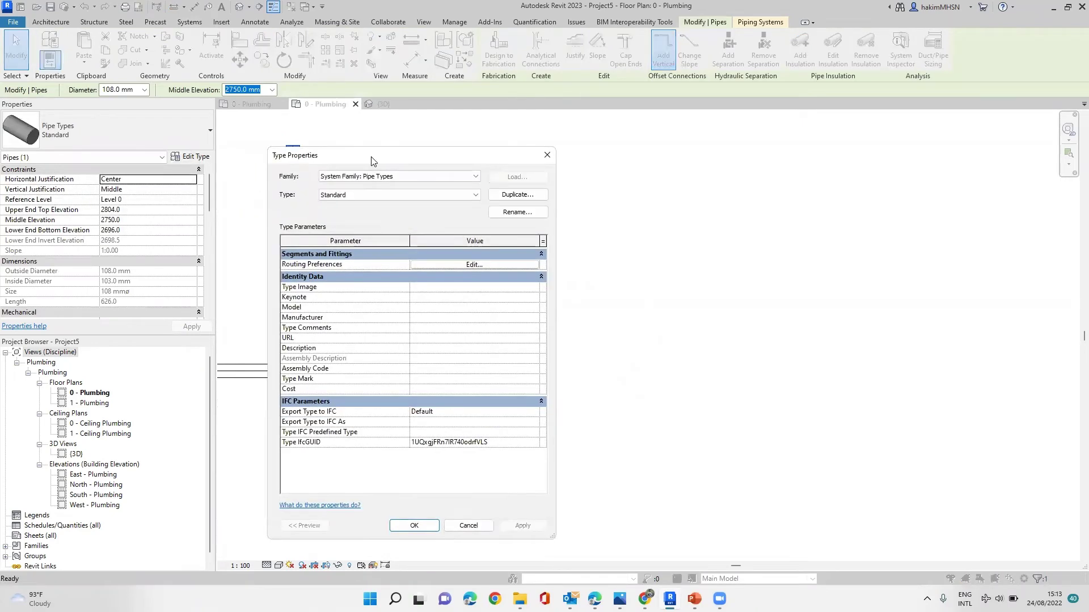
pyautogui.moveTo(372, 163); pyautogui.dragTo(552, 133)
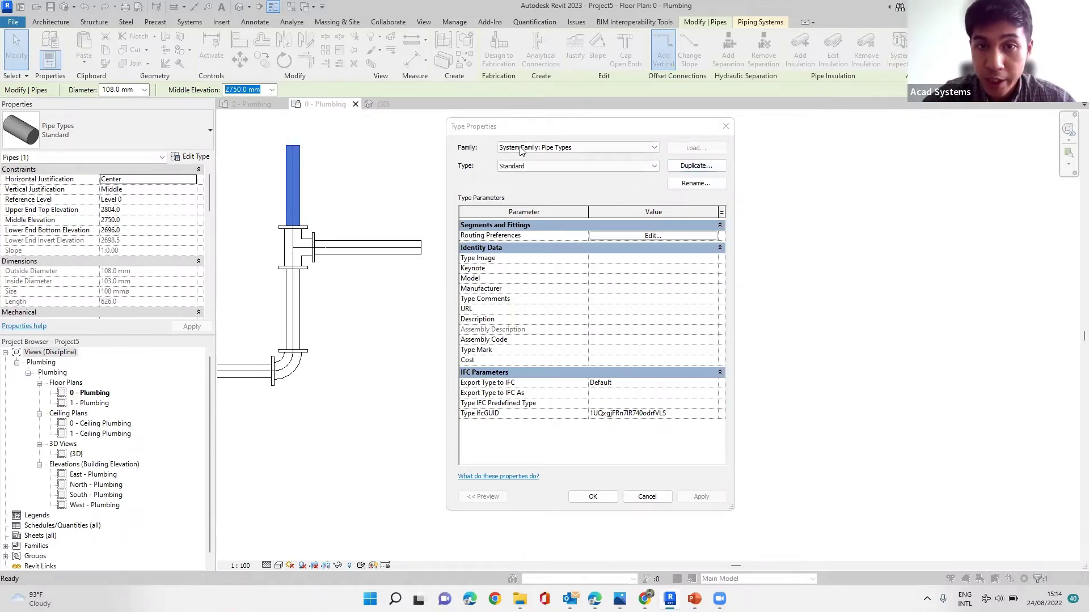
pyautogui.click(692, 170)
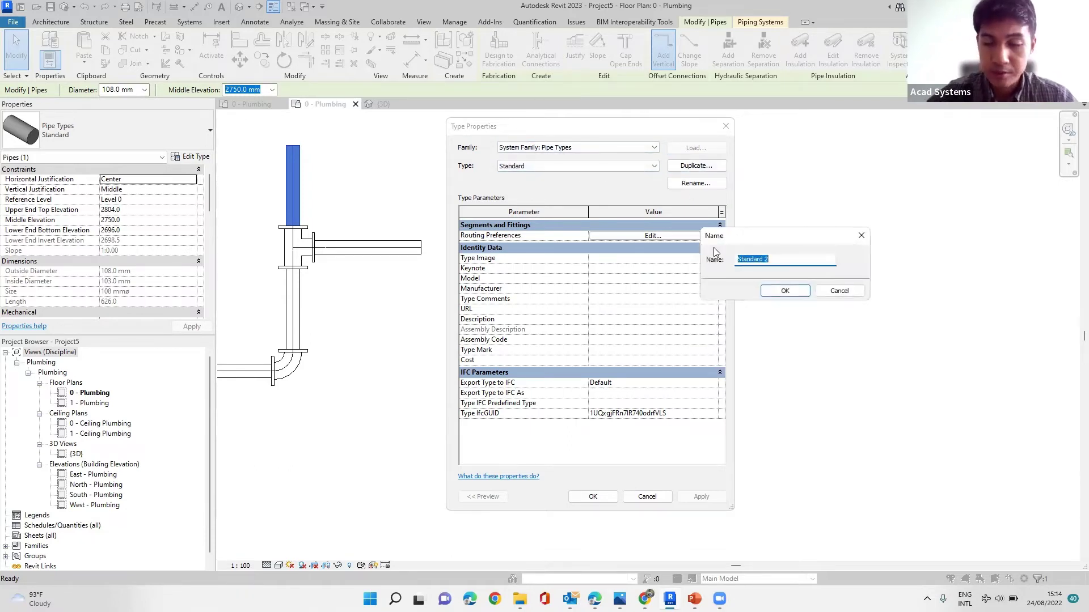
pyautogui.press('BackSpace')
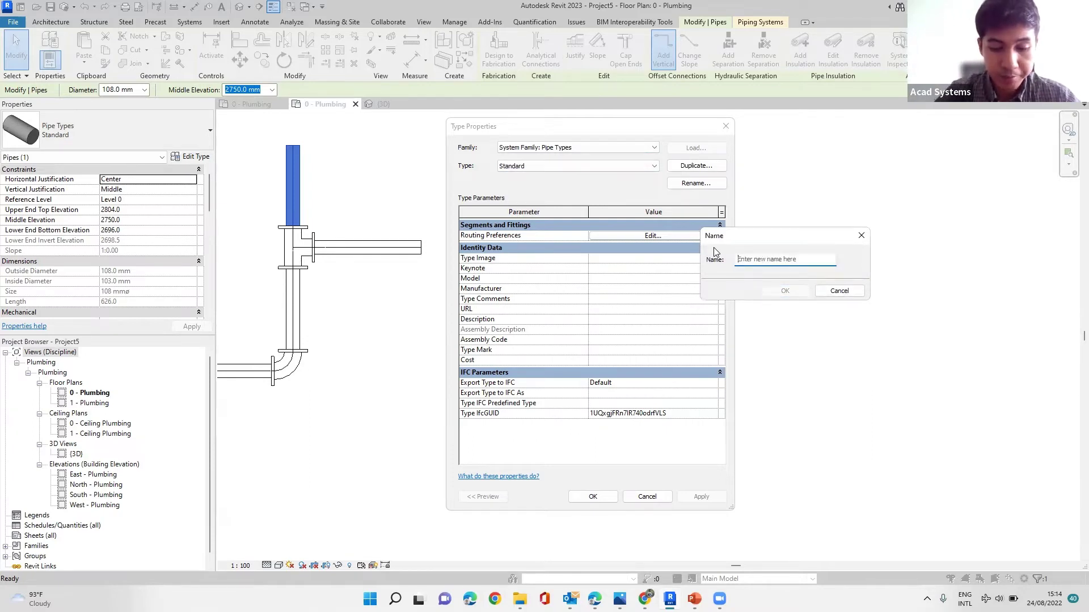
pyautogui.write('Flanged Pipe')
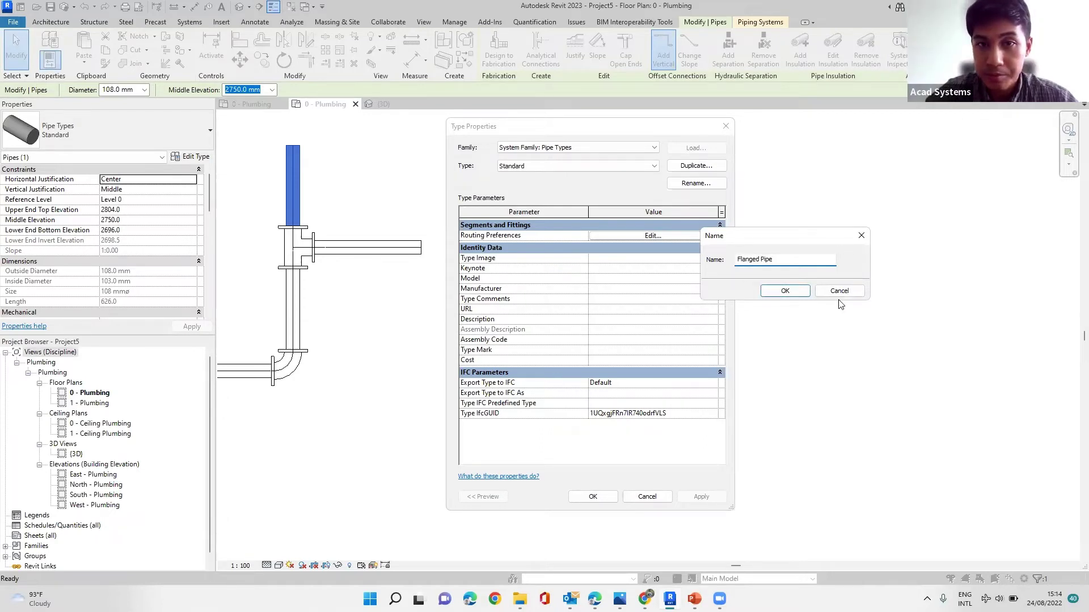
pyautogui.click(785, 291)
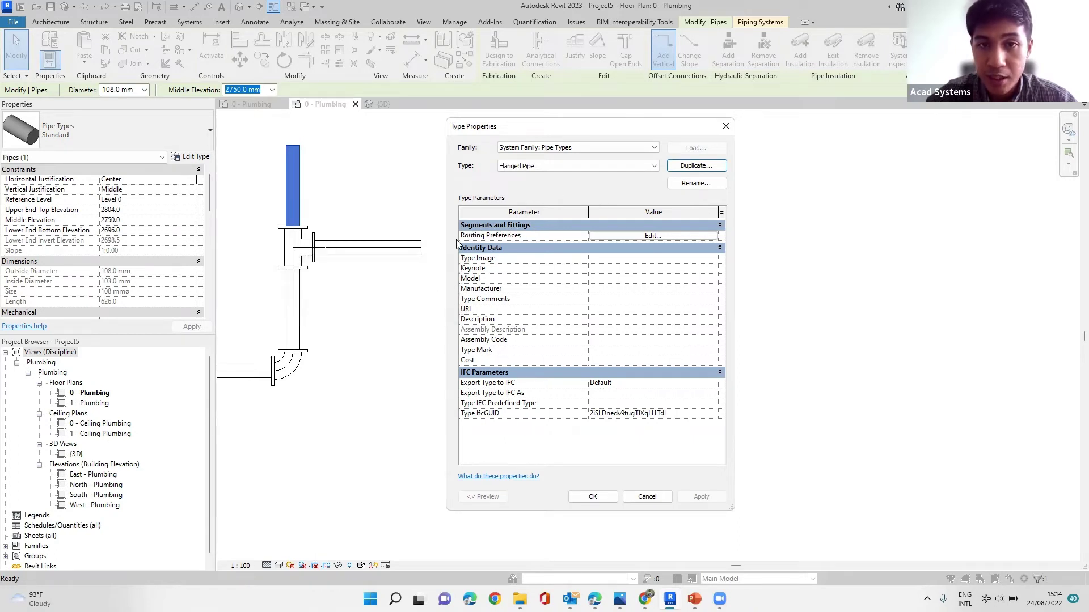
# - Set the Flanged Pipe routing preferences' pipe segment to Steel, Galvanized - EN 10255 - Medium
pyautogui.click(624, 236)
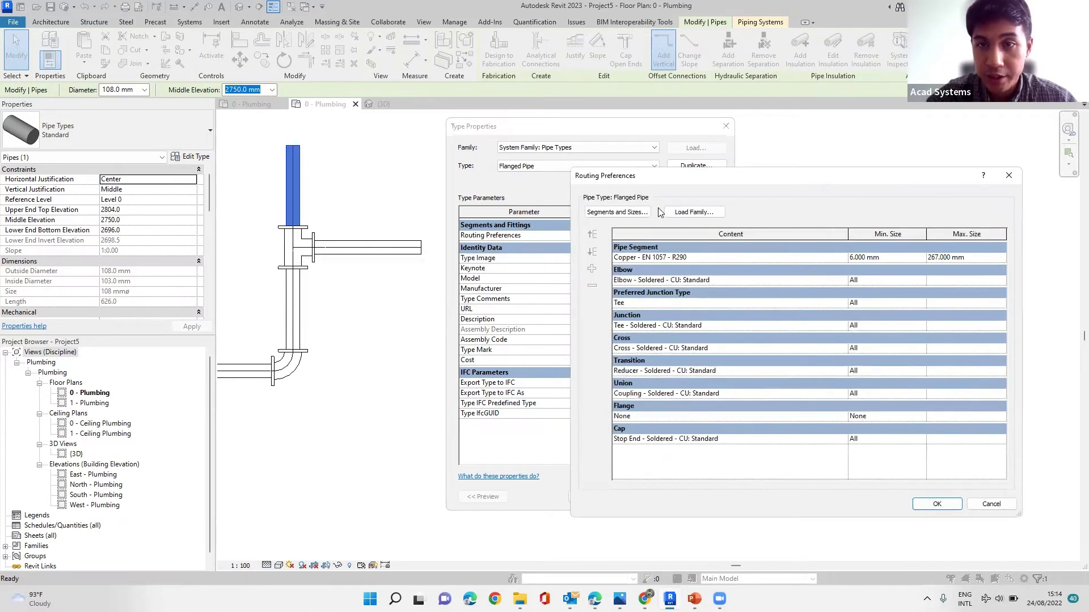
pyautogui.moveTo(684, 182); pyautogui.dragTo(421, 128)
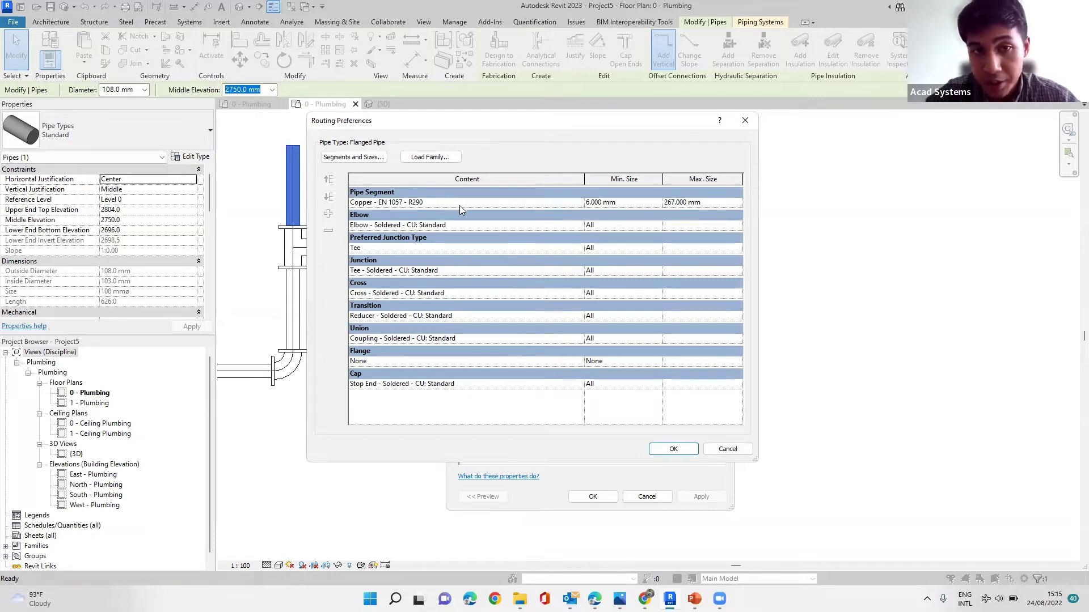
pyautogui.click(577, 203)
pyautogui.click(578, 204)
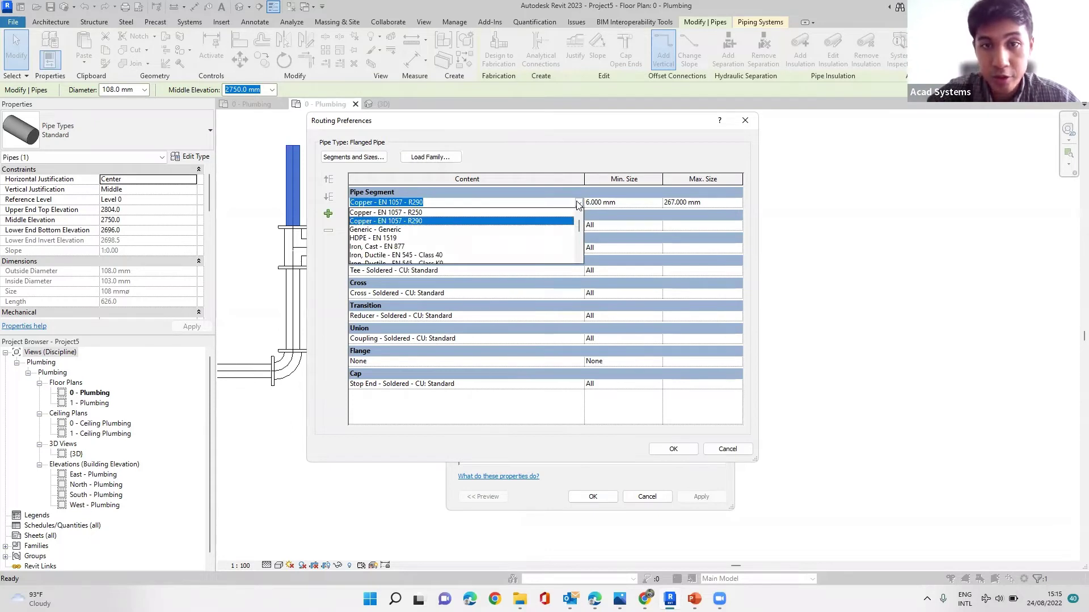
pyautogui.scroll(-5, 448, 241)
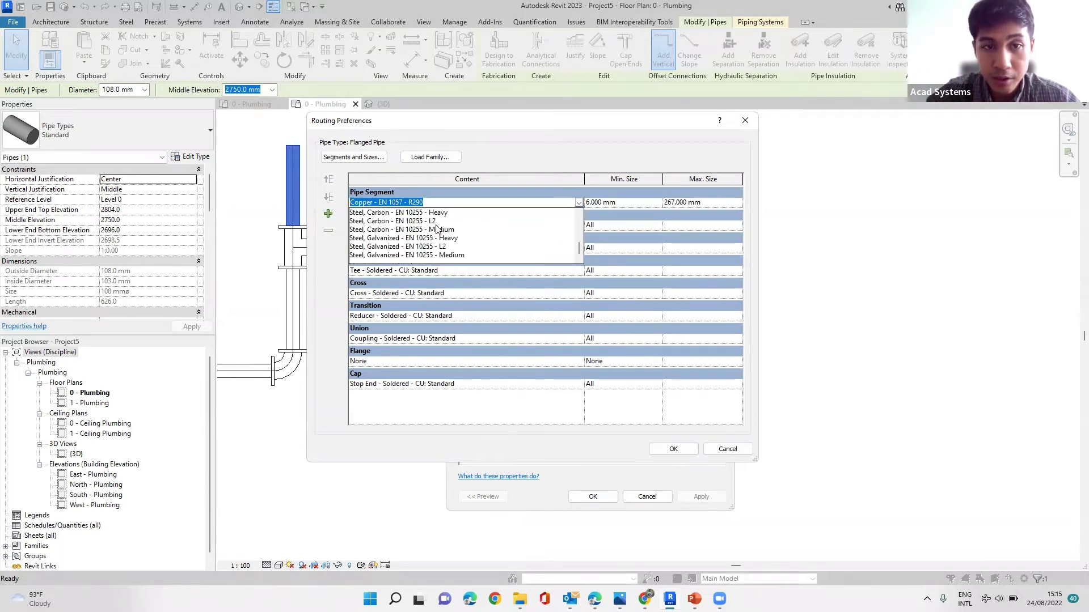
pyautogui.scroll(6, 445, 244)
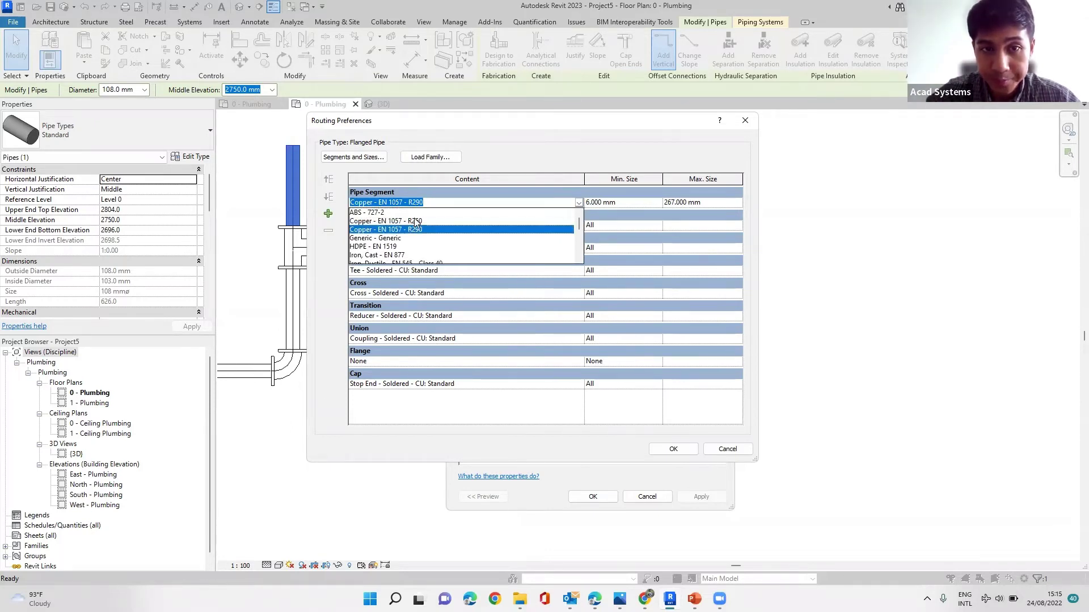
pyautogui.scroll(-5, 407, 227)
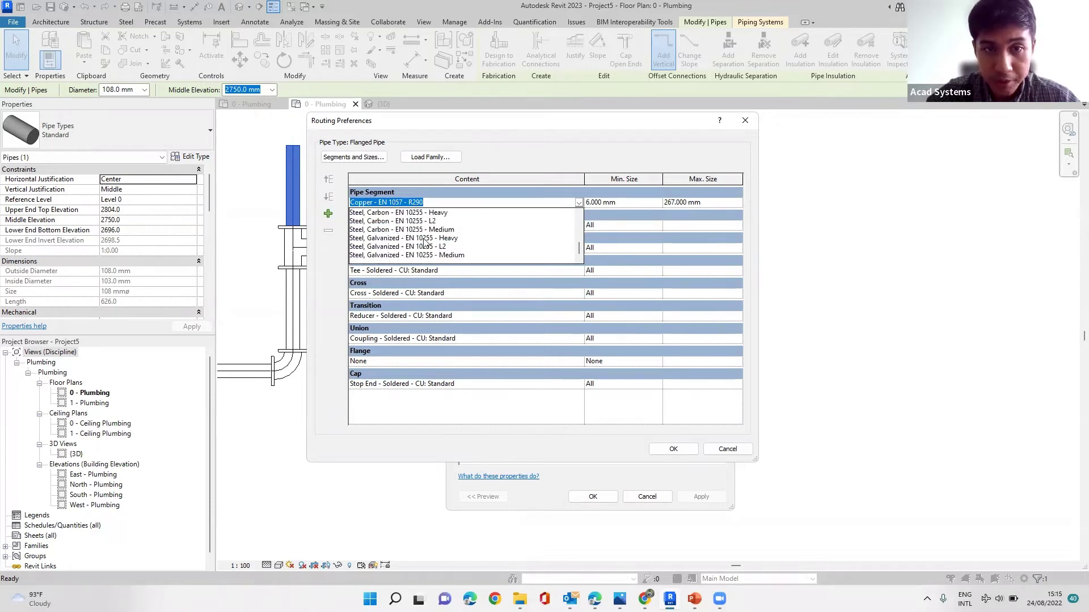
pyautogui.click(399, 255)
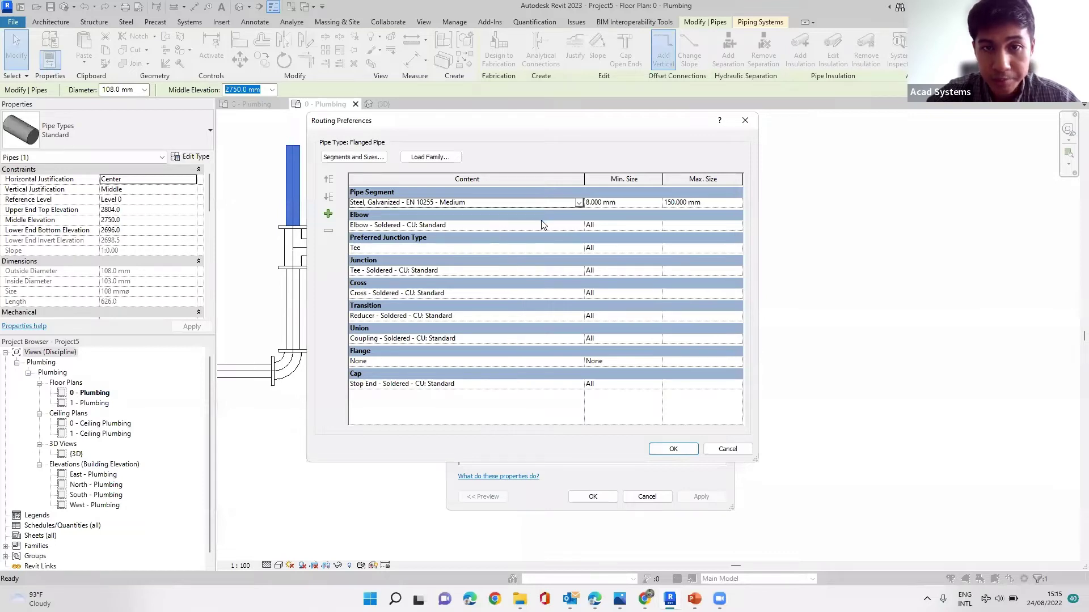
pyautogui.click(579, 225)
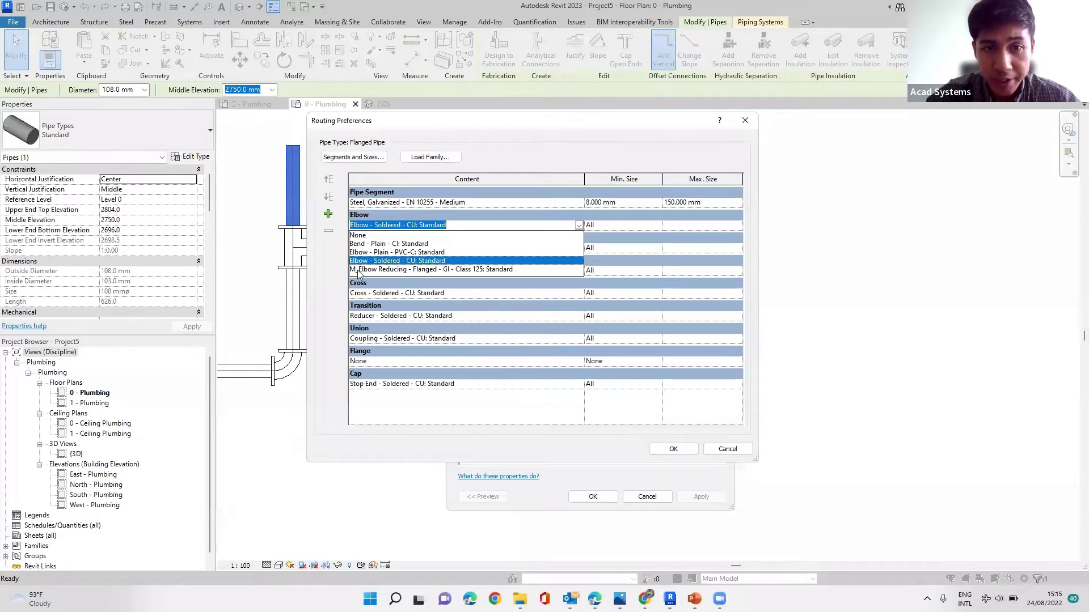
# - Set the routing Elbow to M_Elbow Reducing - Flanged - GI - Class 125: Standard and confirm with OK
pyautogui.click(388, 270)
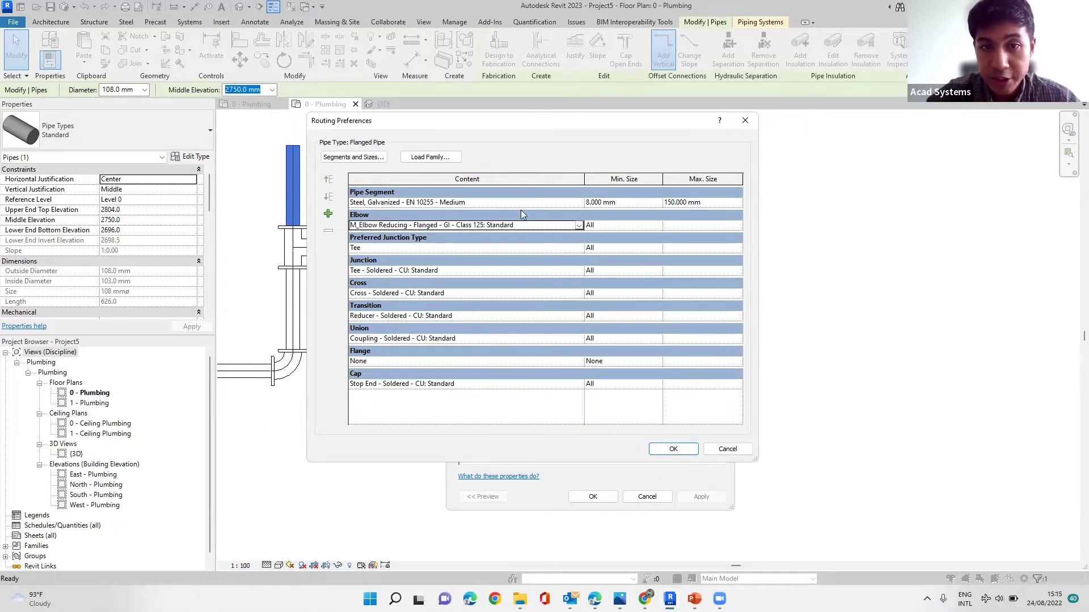
pyautogui.click(579, 226)
pyautogui.click(579, 225)
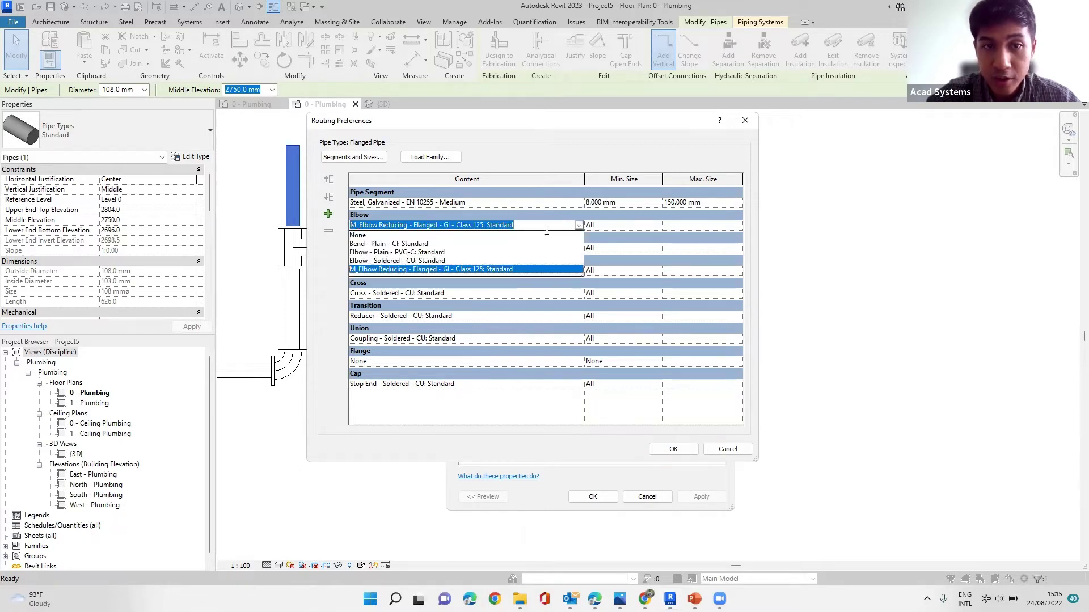
pyautogui.click(415, 271)
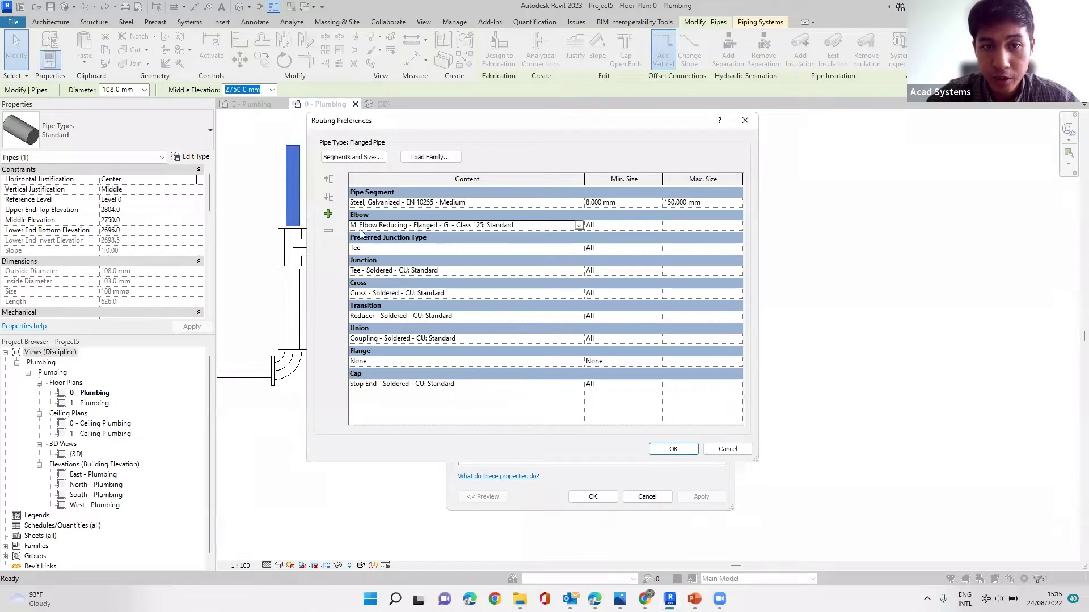
pyautogui.click(672, 449)
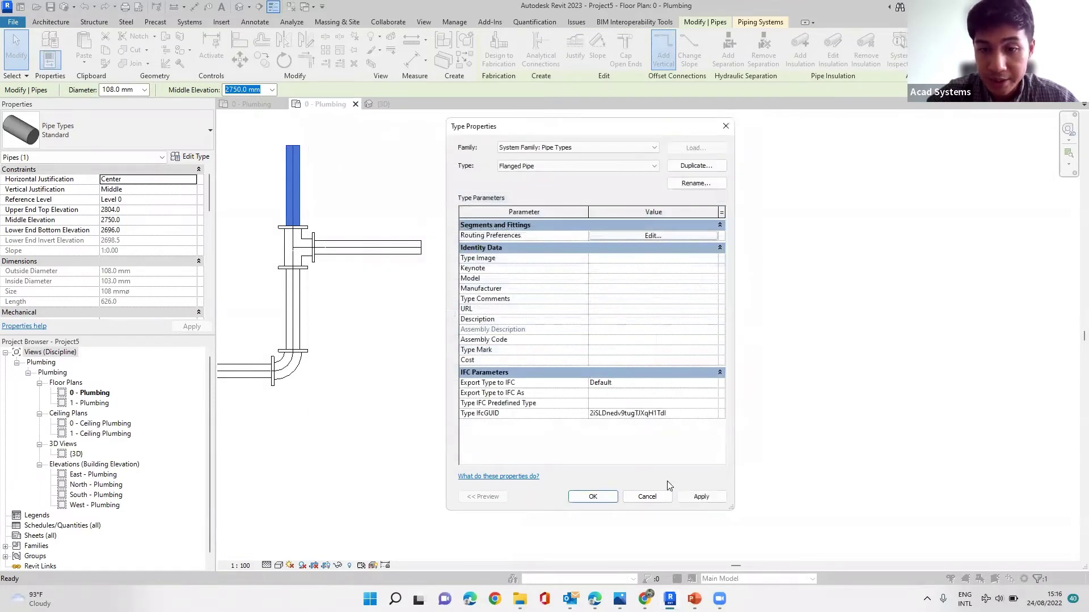
# - Apply the Flanged Pipe type settings and start a new pipe using the Flanged Pipe type
pyautogui.click(605, 499)
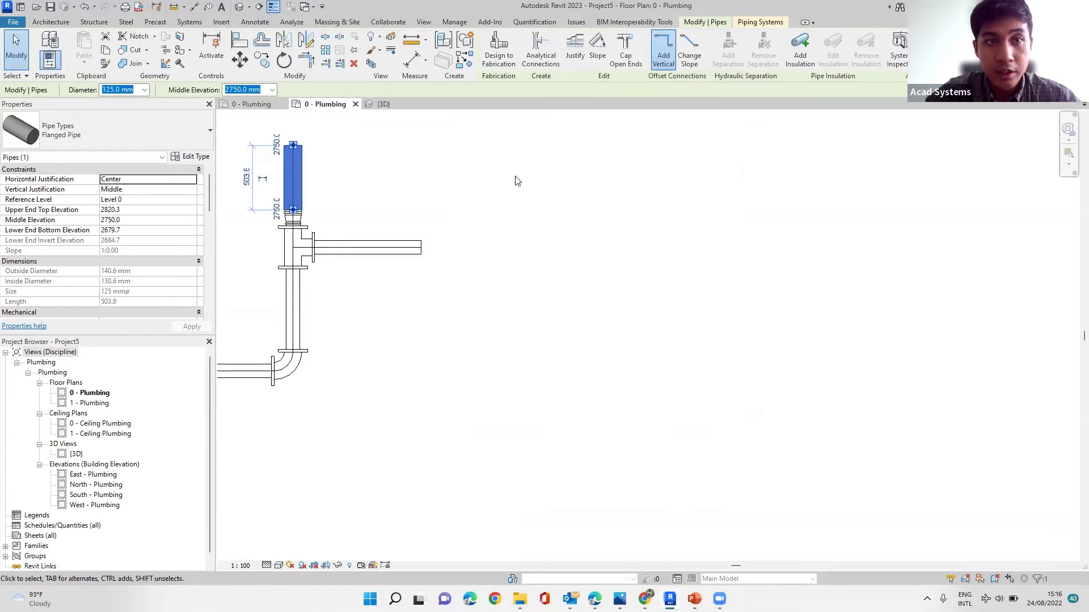
pyautogui.press('Escape')
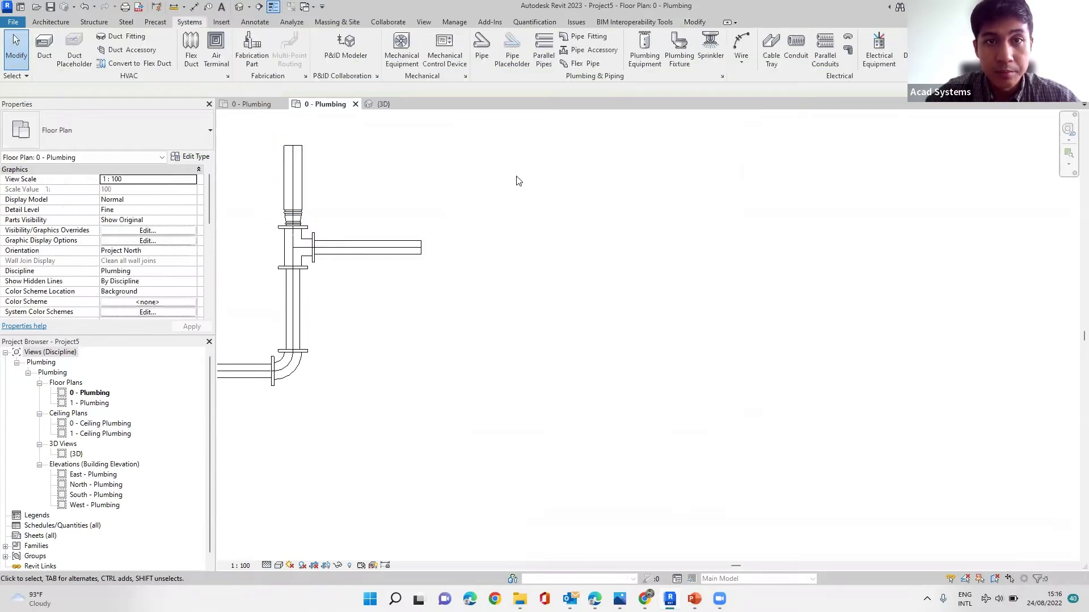
pyautogui.click(481, 46)
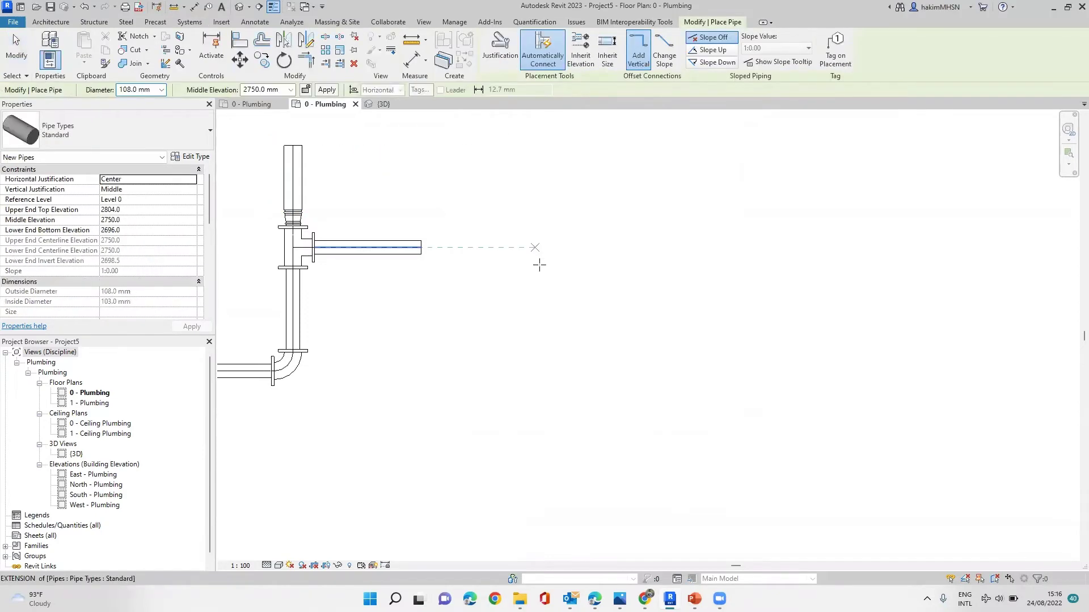
pyautogui.click(194, 134)
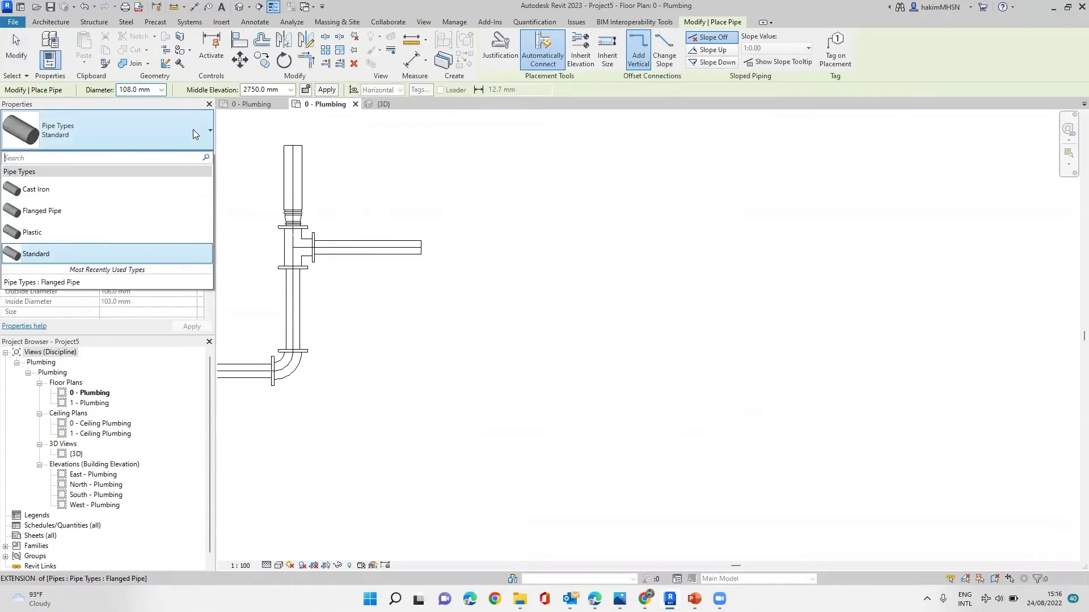
pyautogui.click(50, 211)
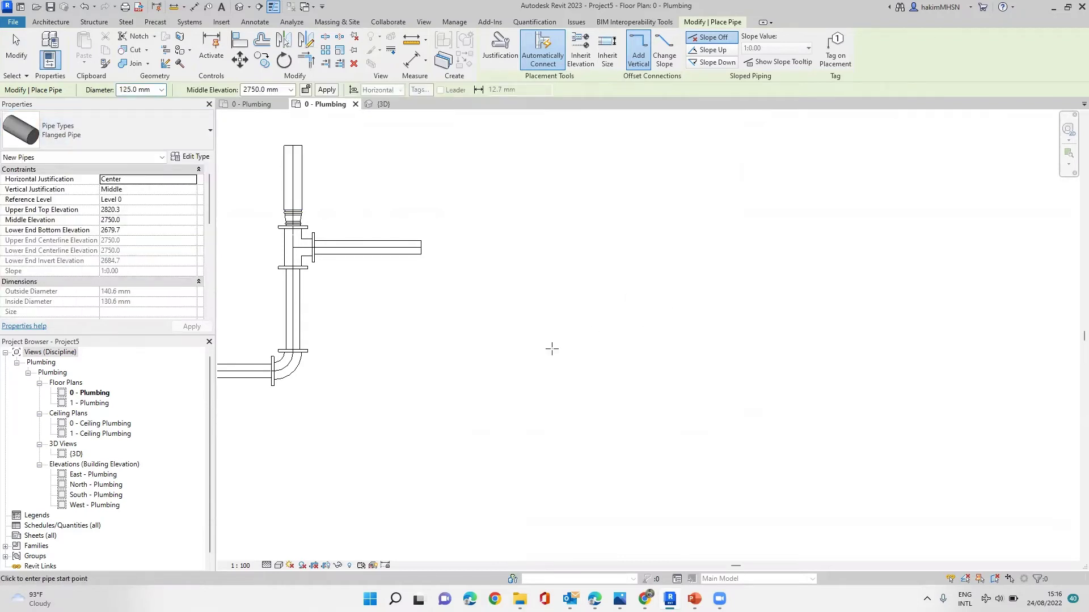
# - Draw a 125 mm Flanged Pipe run horizontally, then upward through an automatic flanged elbow
pyautogui.click(555, 371)
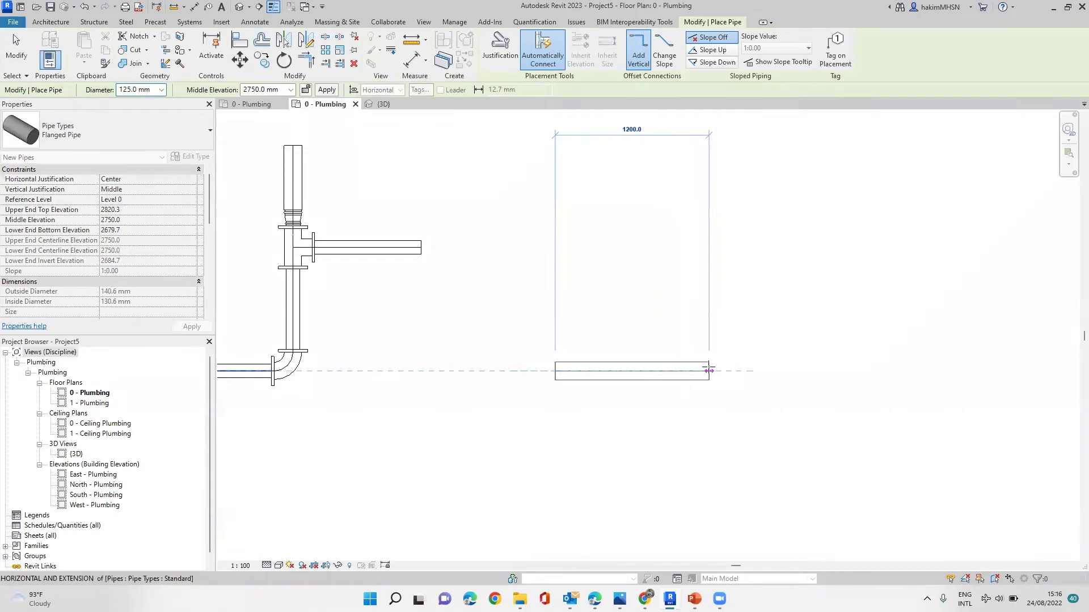
pyautogui.click(708, 370)
pyautogui.click(709, 248)
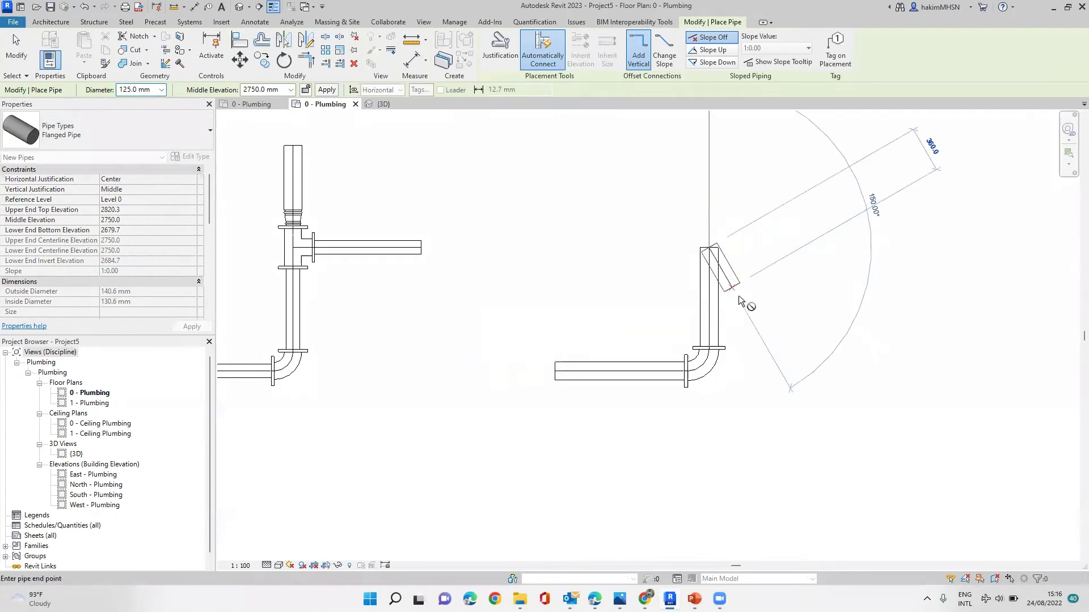
pyautogui.press('Escape')
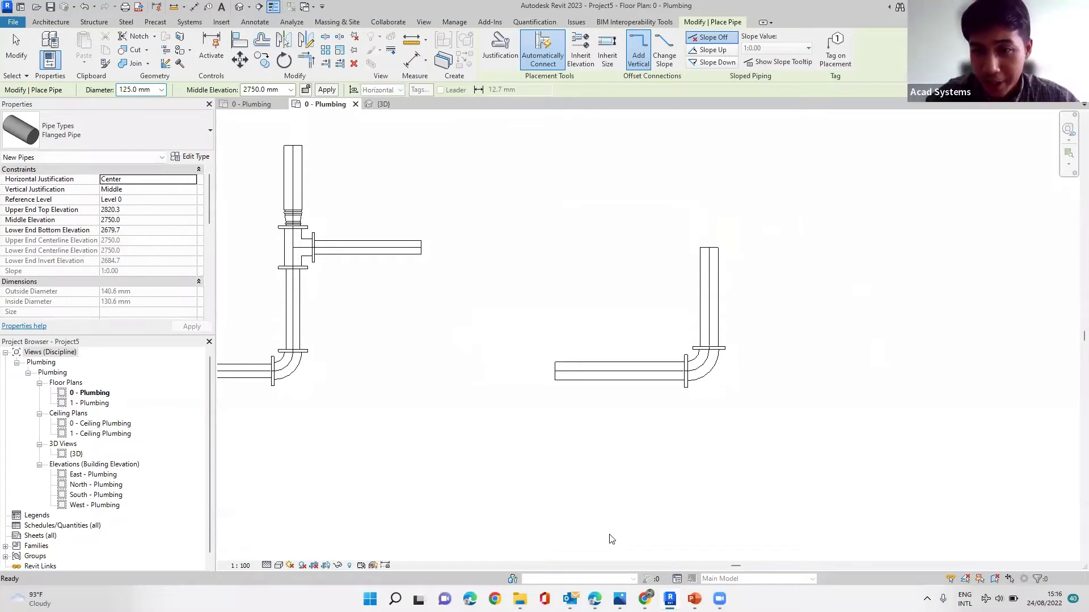
pyautogui.scroll(5, 710, 360)
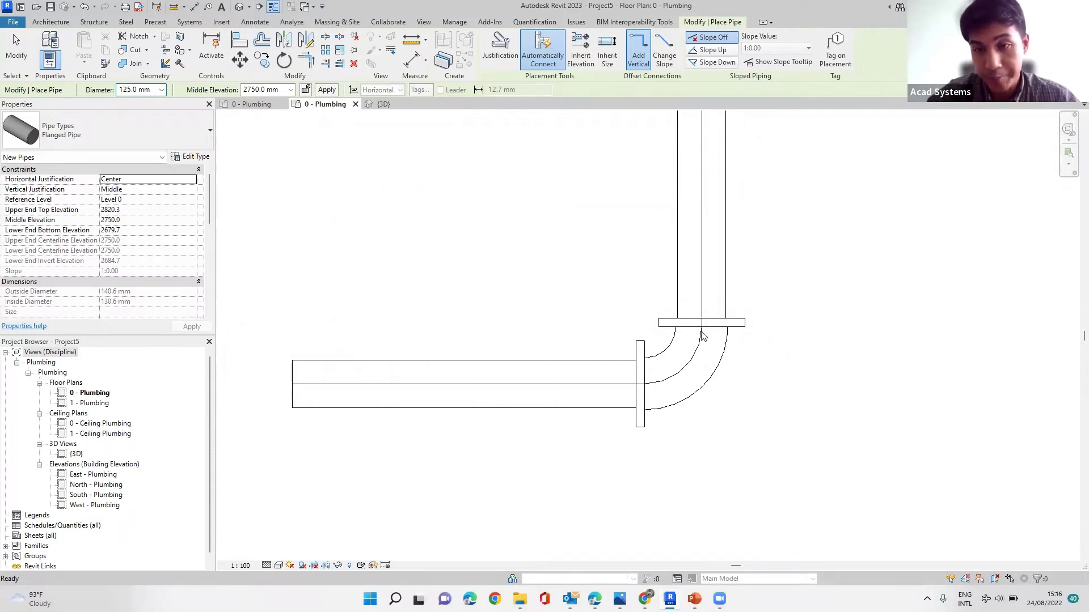
pyautogui.scroll(-4, 563, 318)
pyautogui.scroll(-2, 564, 318)
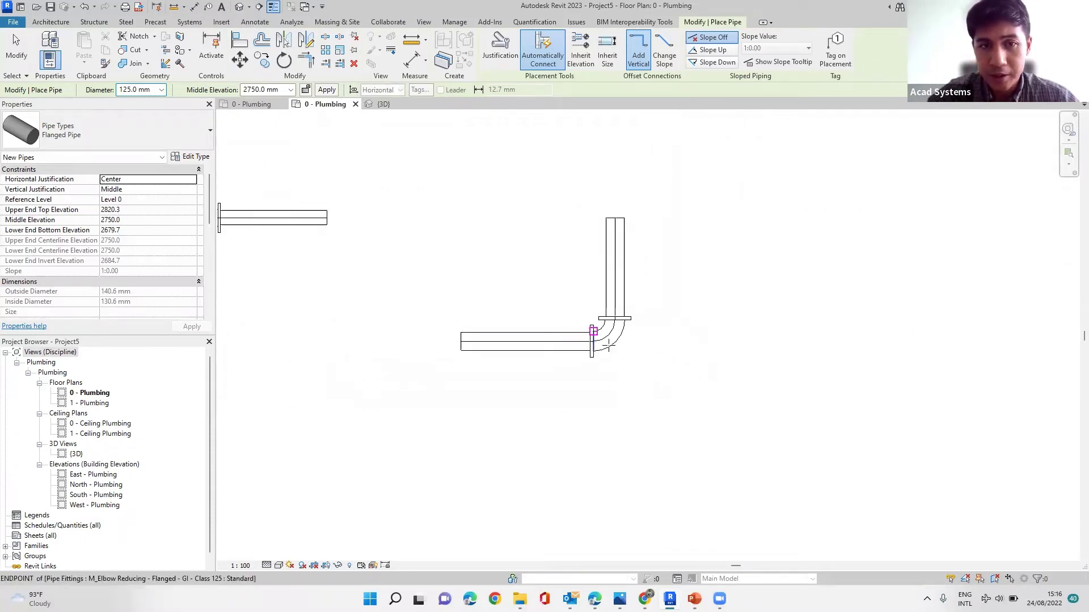
pyautogui.moveTo(569, 299); pyautogui.dragTo(621, 332, button='middle')
pyautogui.press('Escape')
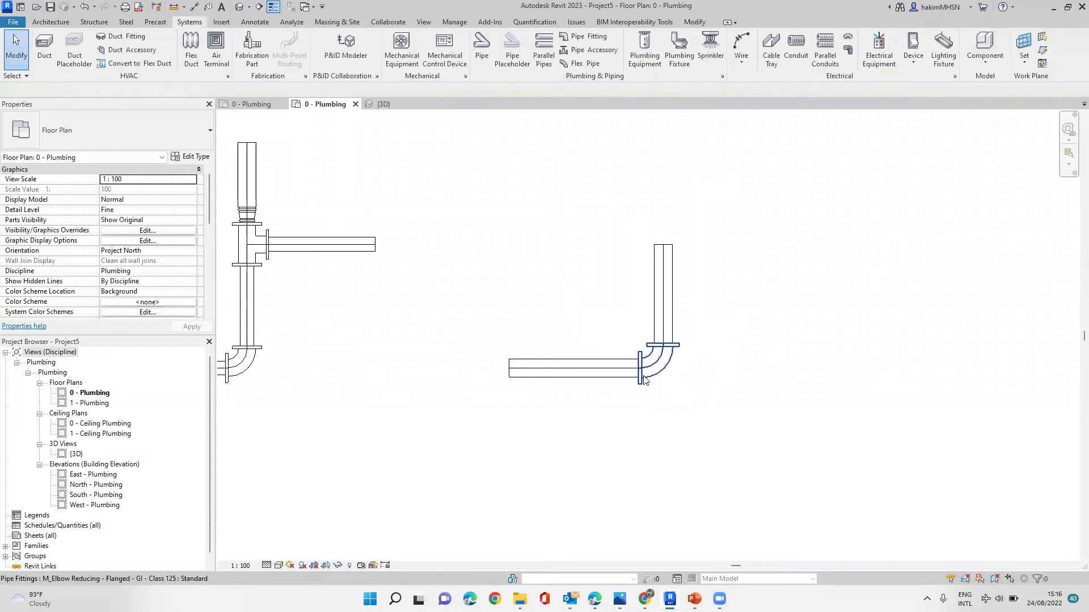
pyautogui.scroll(1, 644, 378)
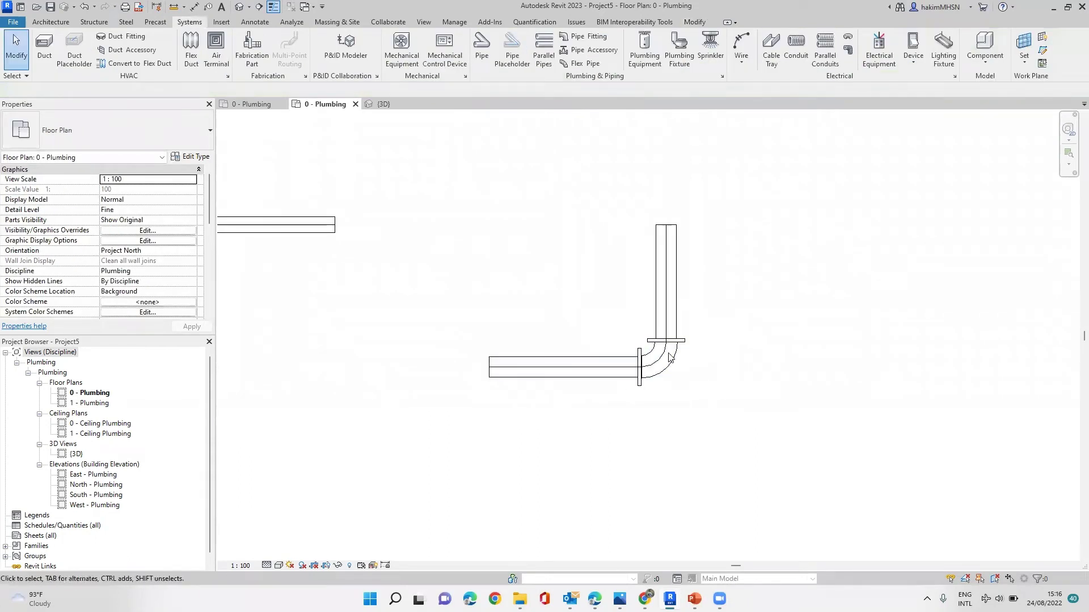
pyautogui.scroll(-2, 670, 357)
pyautogui.scroll(2, 675, 307)
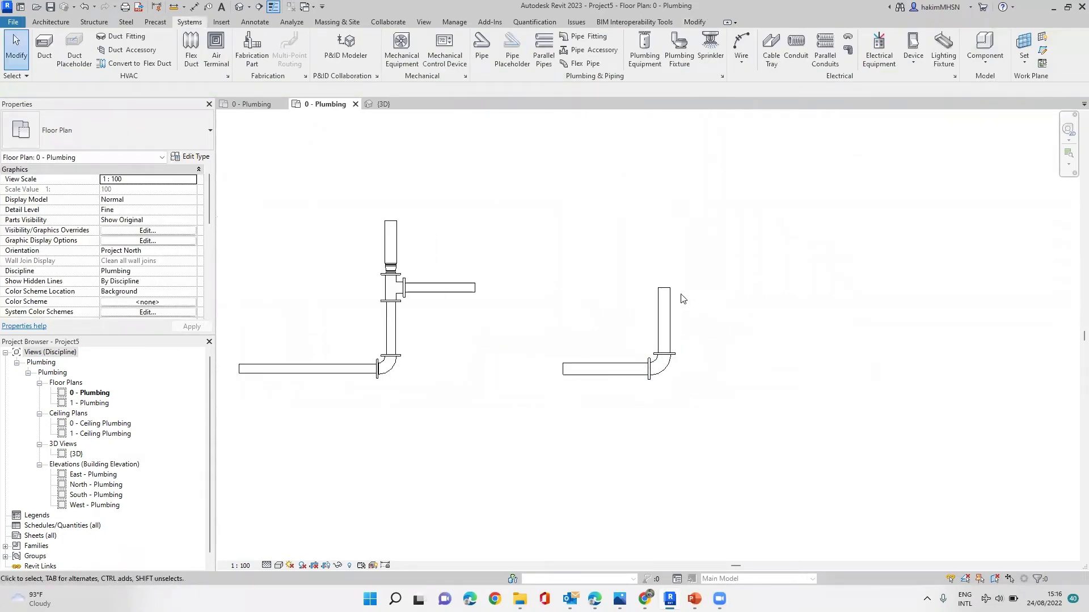
# - Select the new vertical pipe and open the Flanged Pipe Routing Preferences from its Type Properties
pyautogui.click(655, 335)
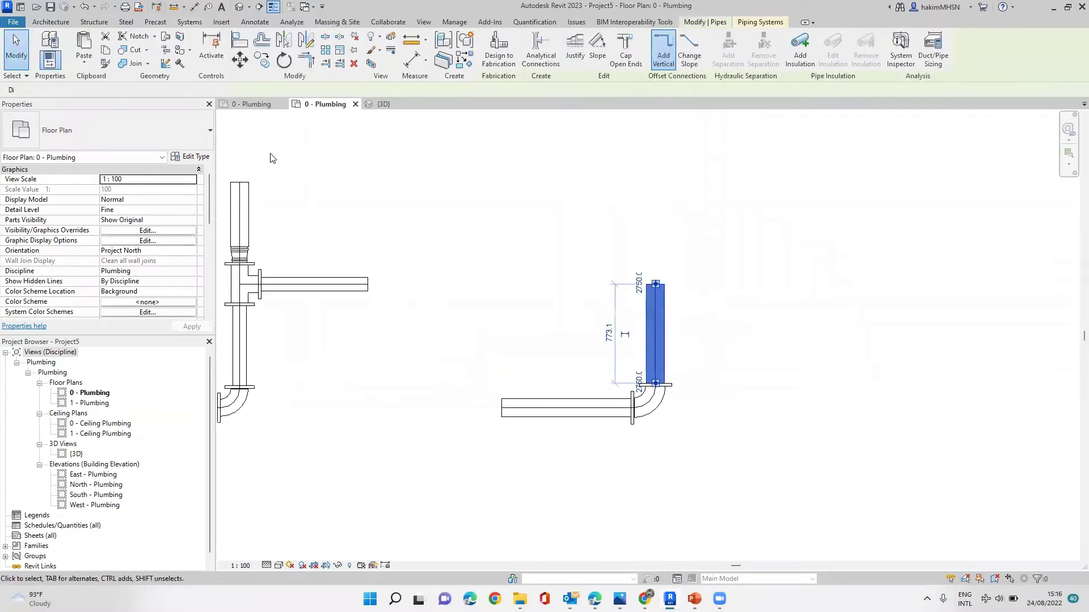
pyautogui.scroll(1, 686, 357)
pyautogui.moveTo(577, 384); pyautogui.dragTo(566, 350, button='middle')
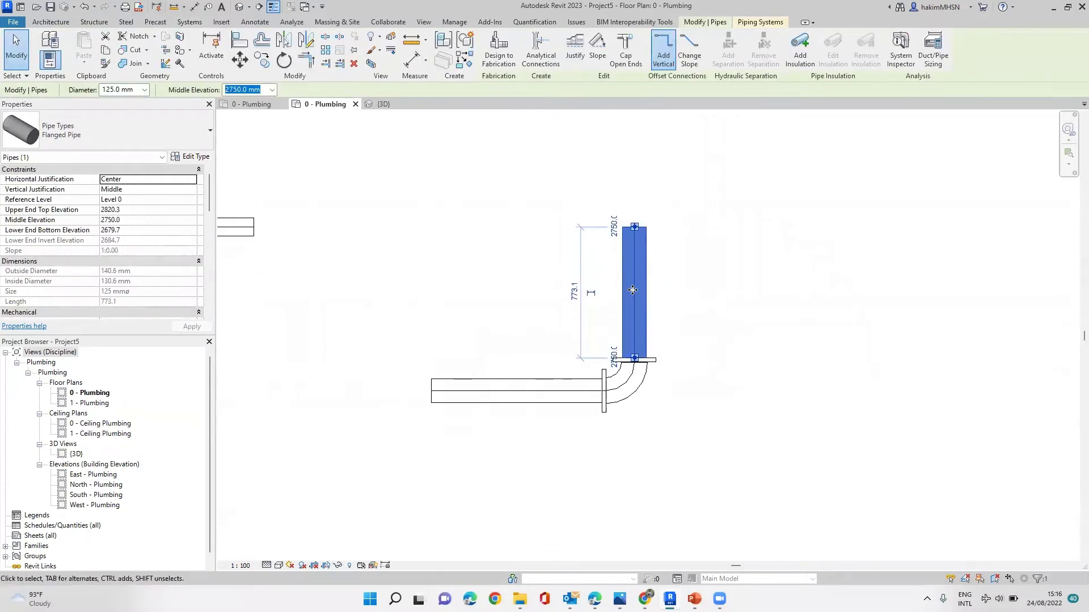
pyautogui.click(190, 156)
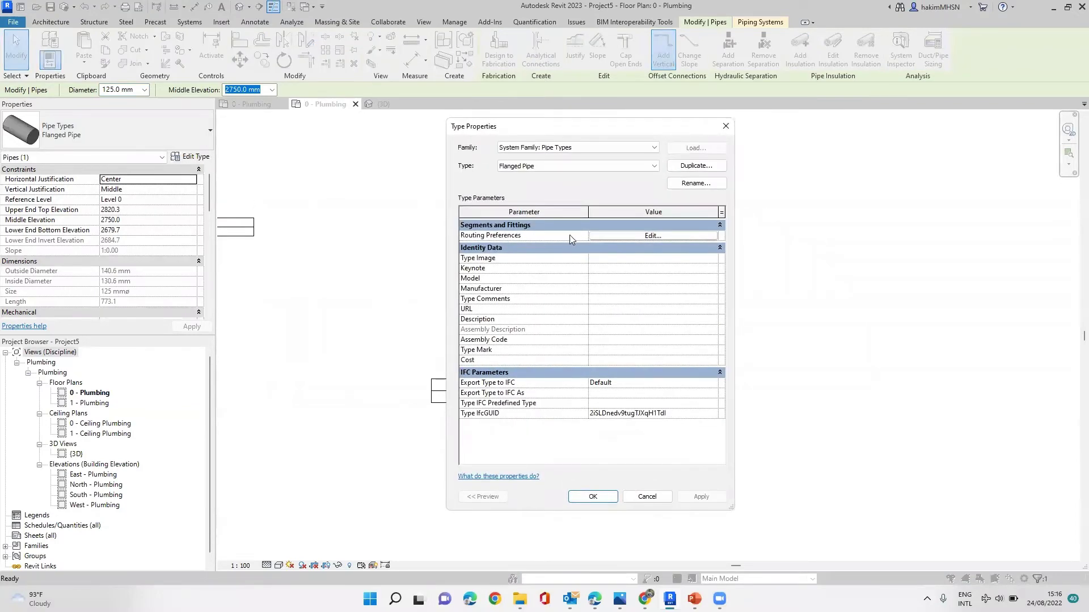
pyautogui.click(647, 236)
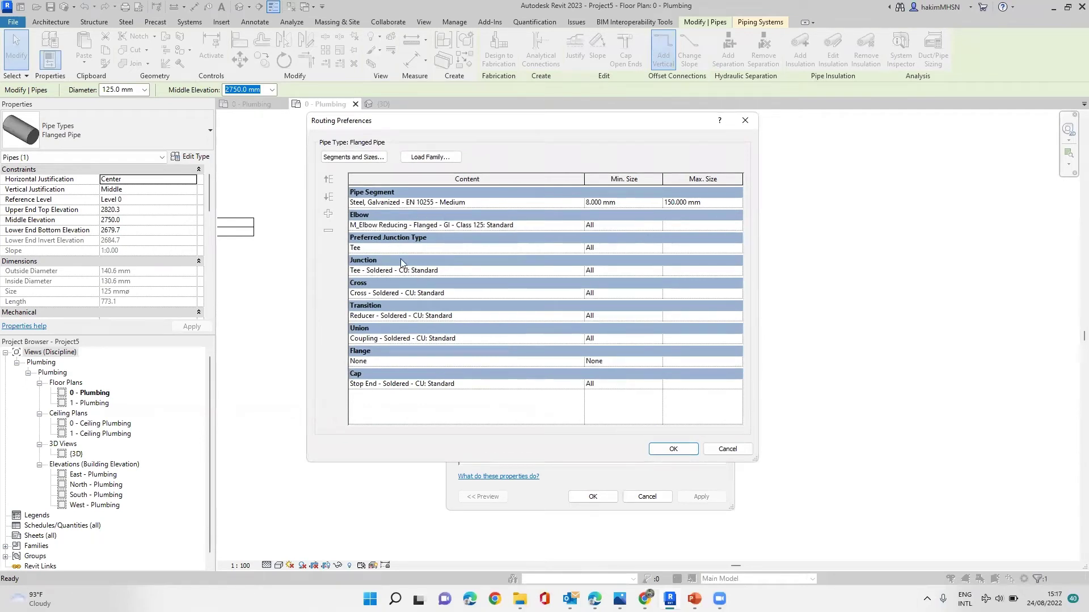
# - Replace the Junction row's copper tee with M_Tee - Flanged - GI - Class 125: Standard
pyautogui.click(579, 276)
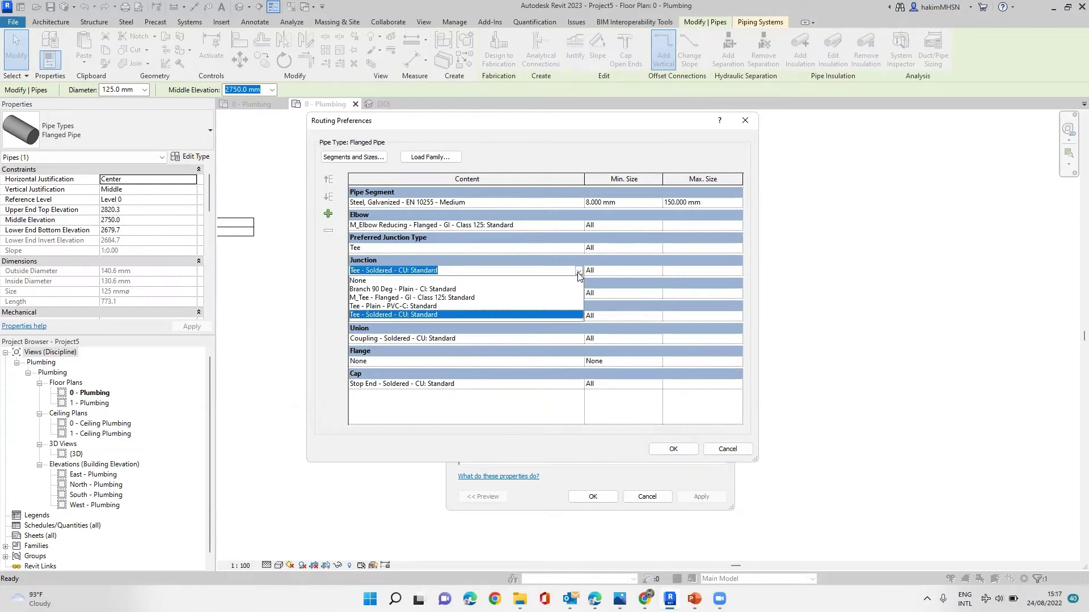
pyautogui.click(538, 262)
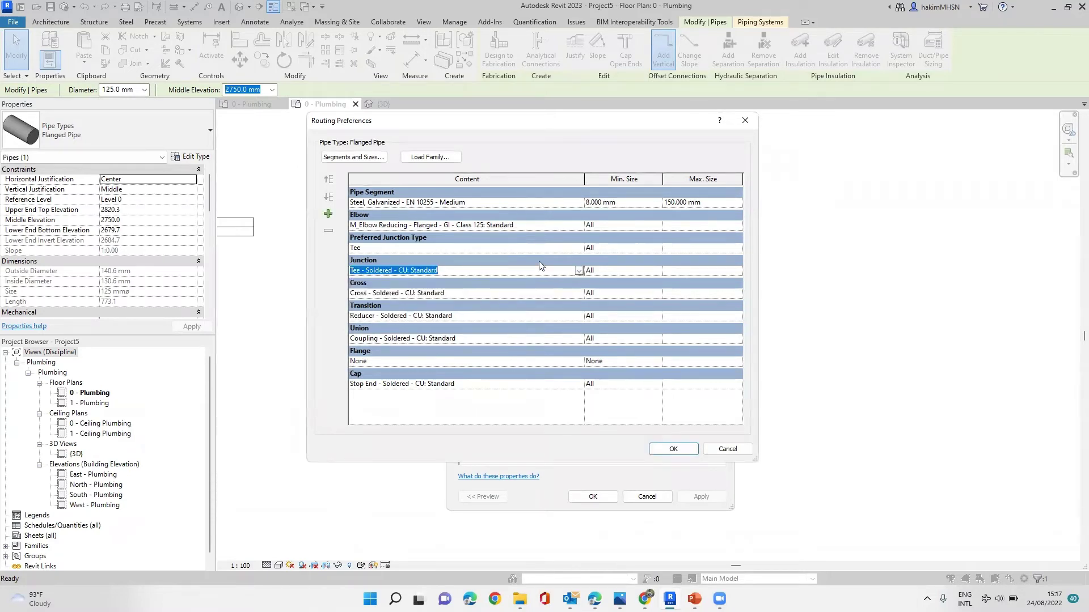
pyautogui.click(378, 313)
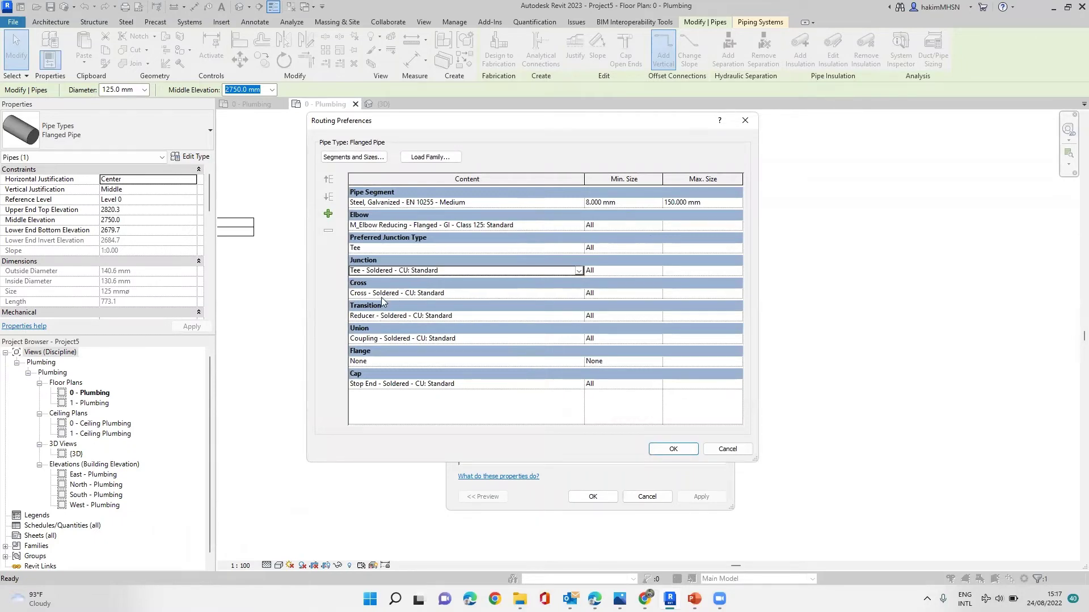
pyautogui.click(394, 250)
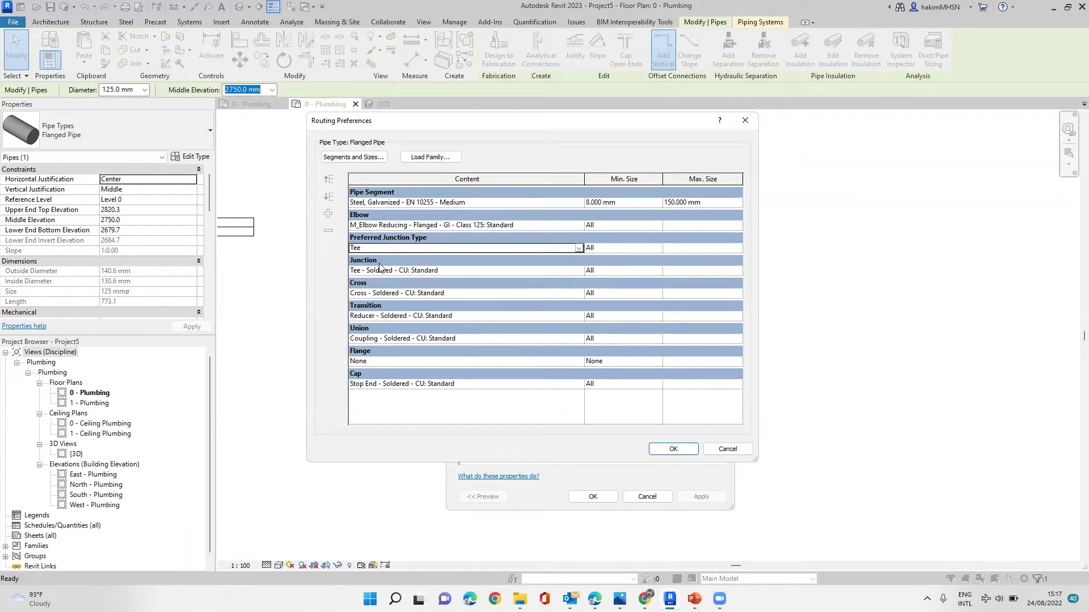
pyautogui.click(405, 272)
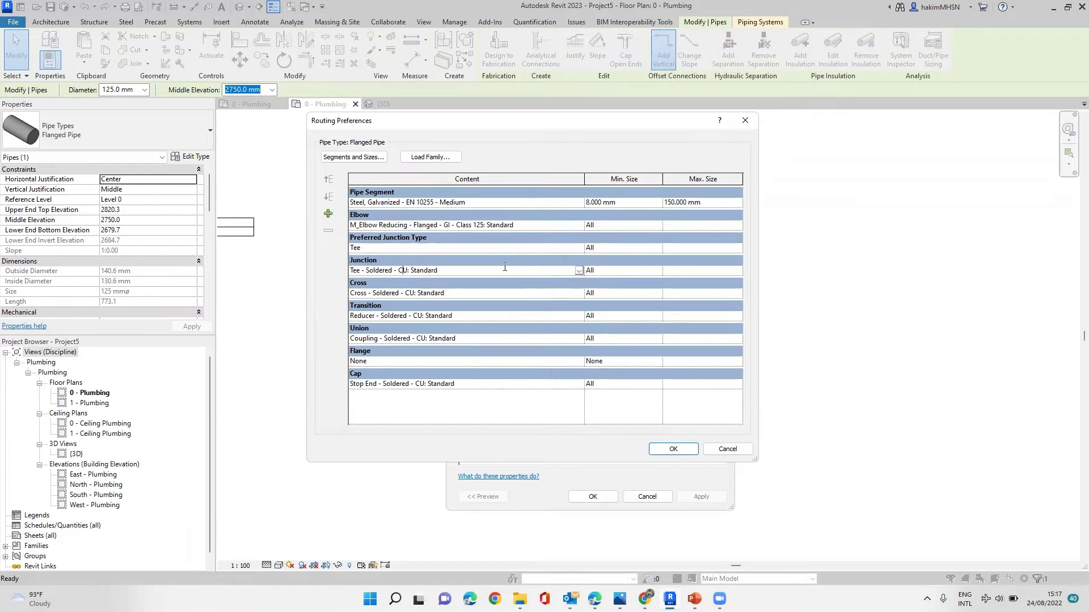
pyautogui.click(578, 271)
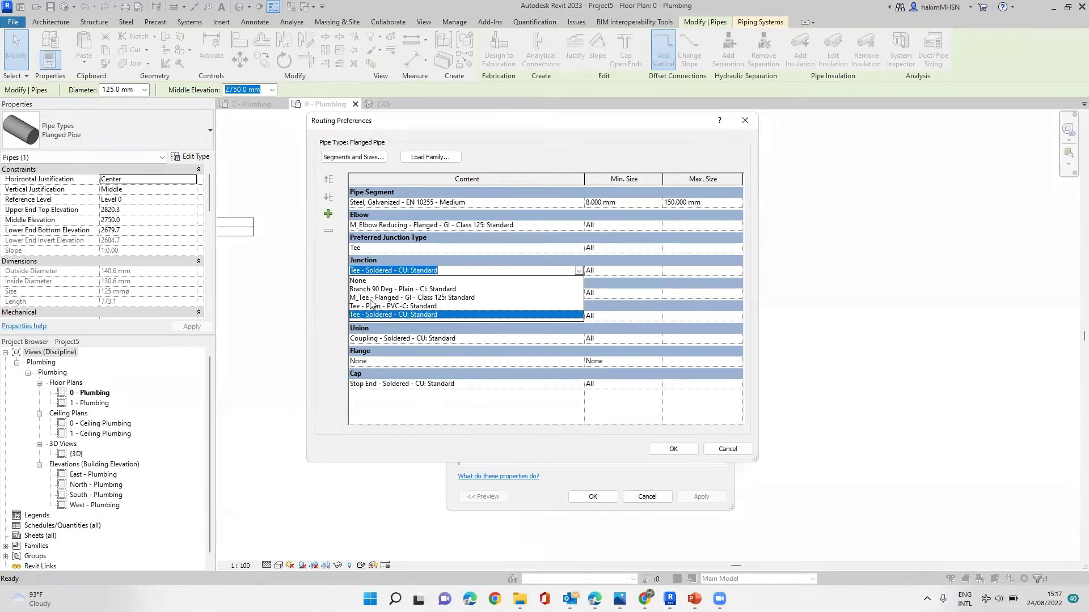
pyautogui.click(396, 298)
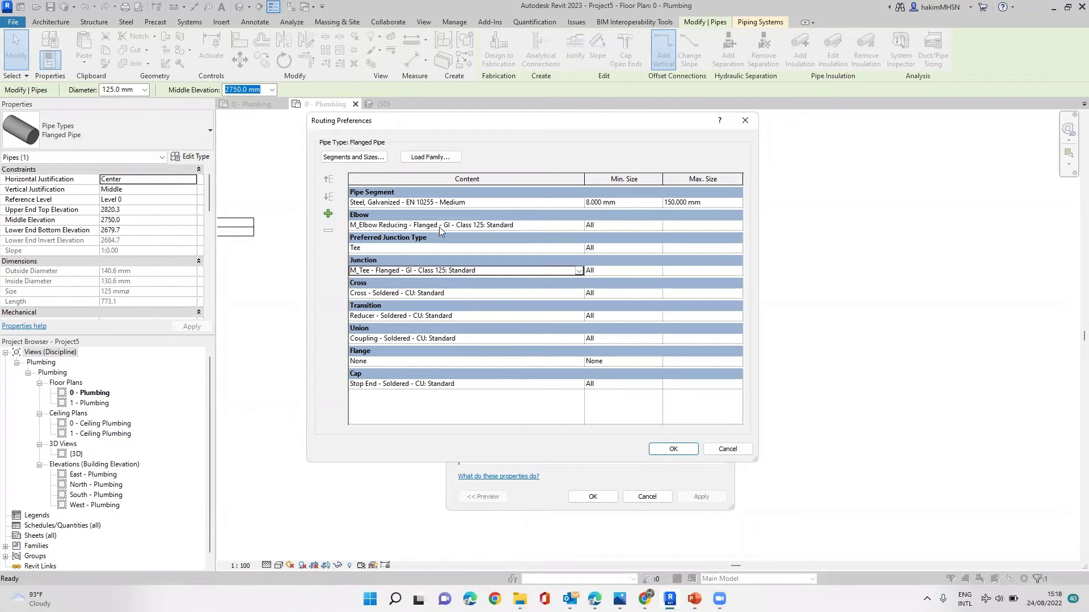
pyautogui.click(404, 360)
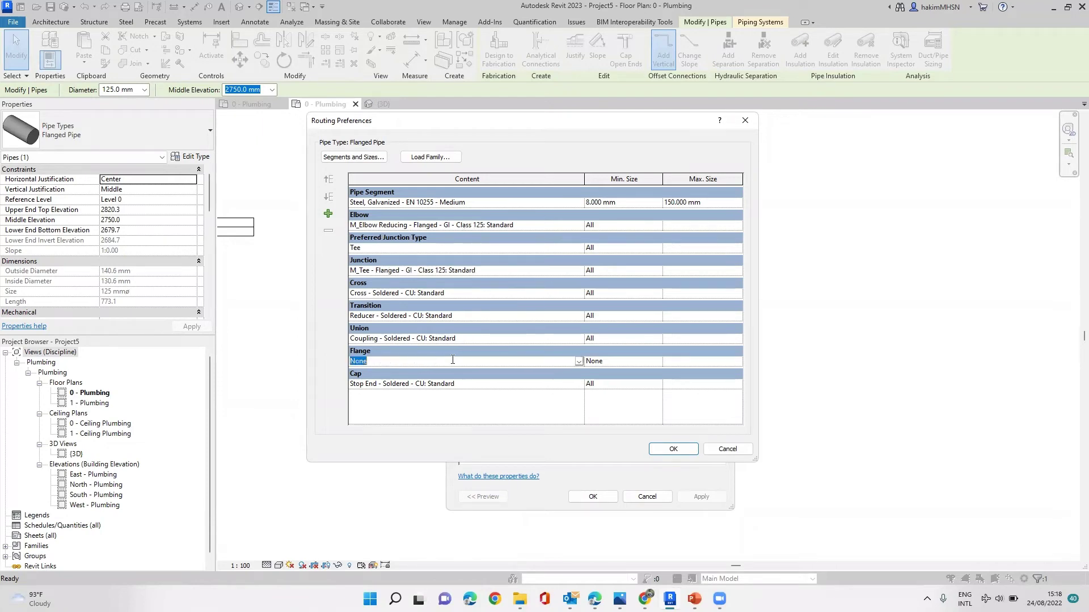
# - Browse Load Family to Fittings > Gray Iron Flanges > Class 125 and show extra large icons
pyautogui.click(442, 159)
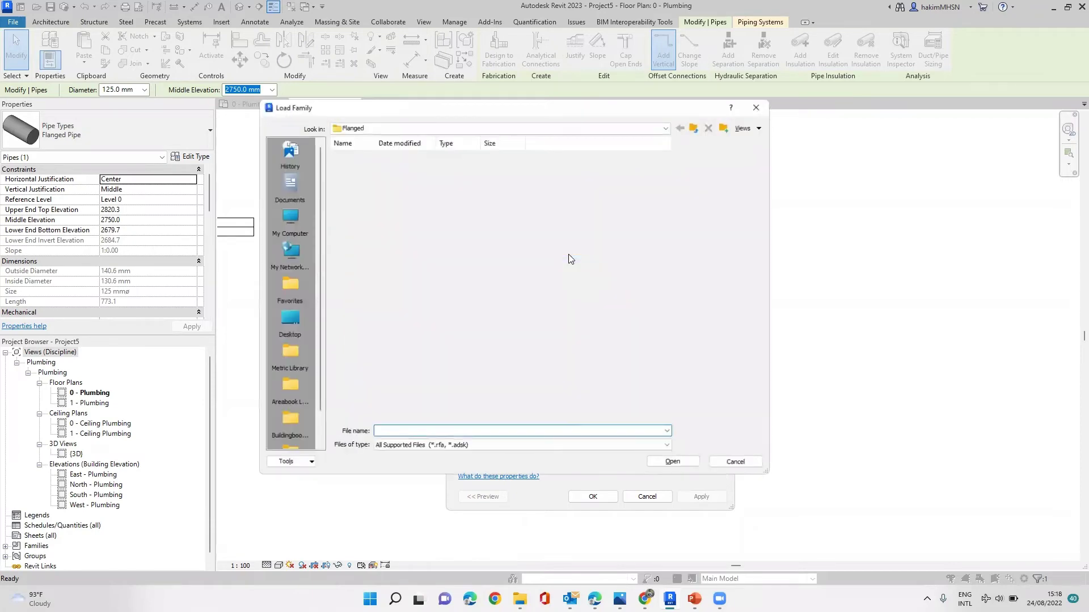
pyautogui.click(666, 127)
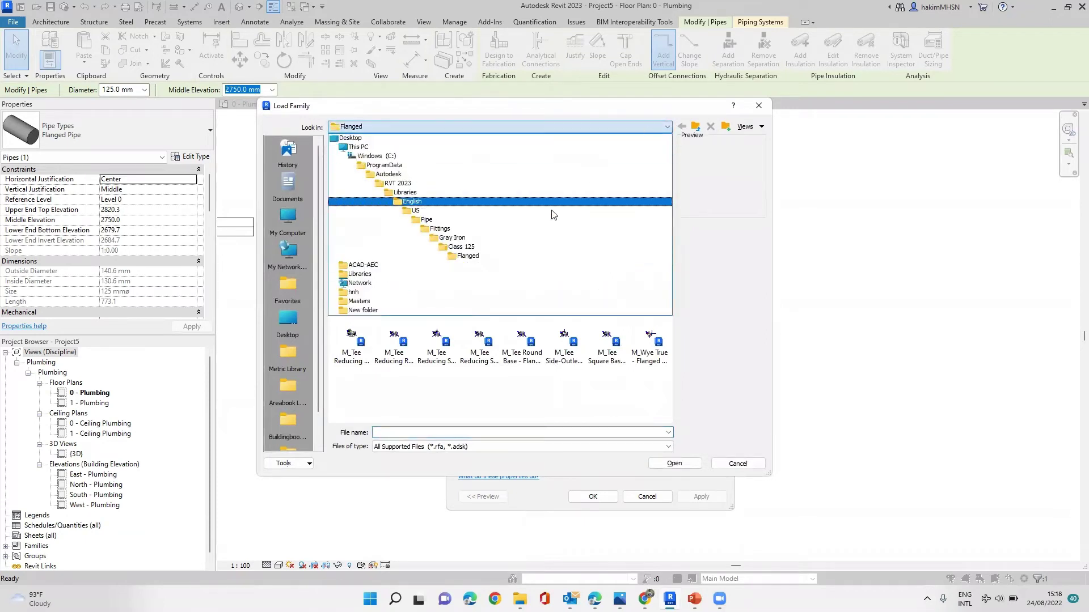
pyautogui.click(448, 229)
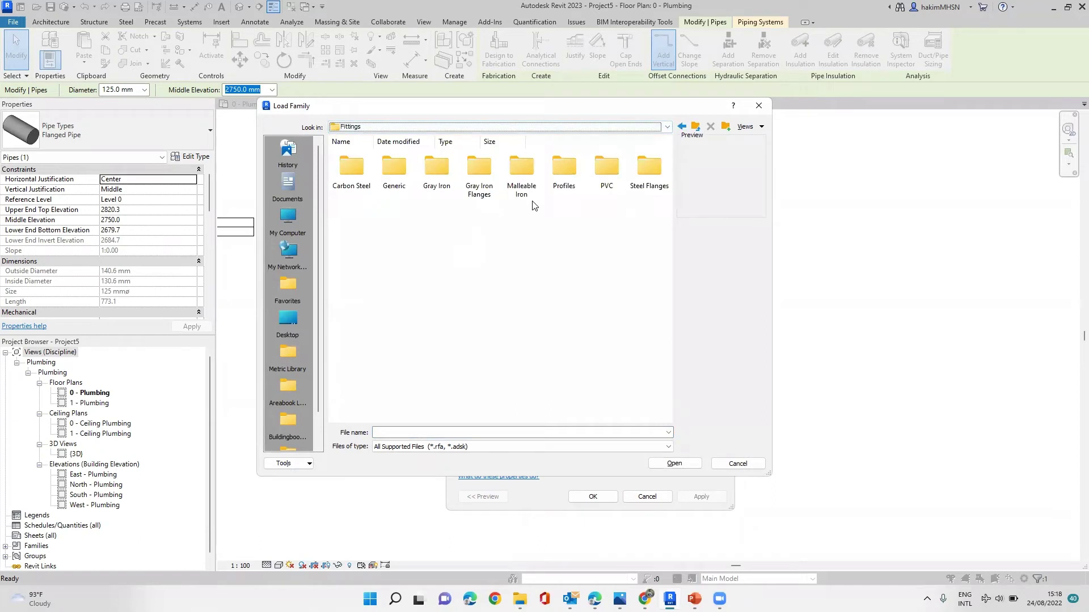
pyautogui.doubleClick(480, 190)
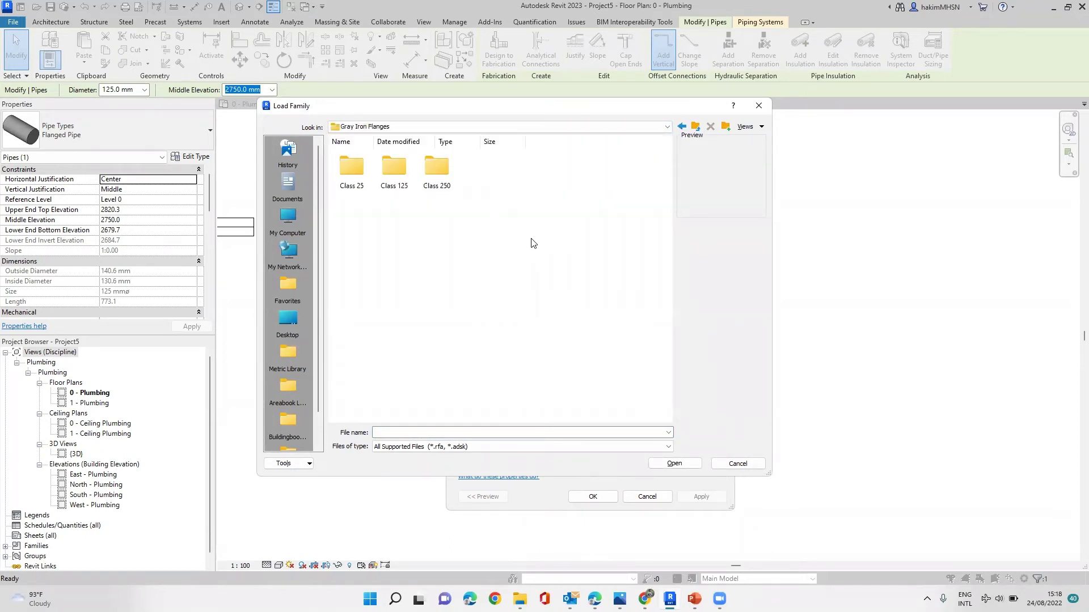
pyautogui.doubleClick(397, 187)
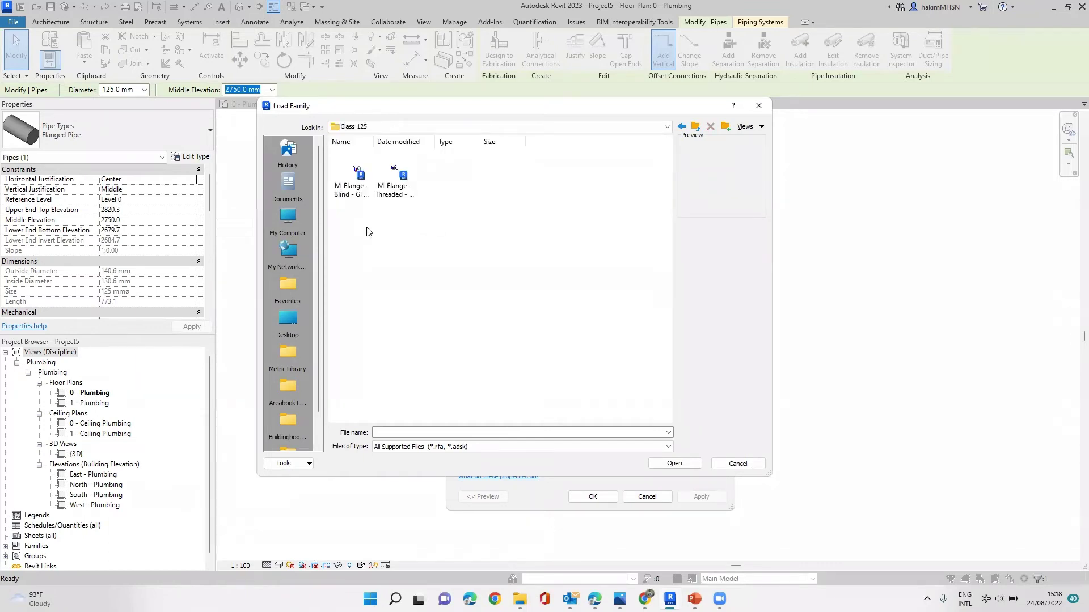
pyautogui.rightClick(407, 243)
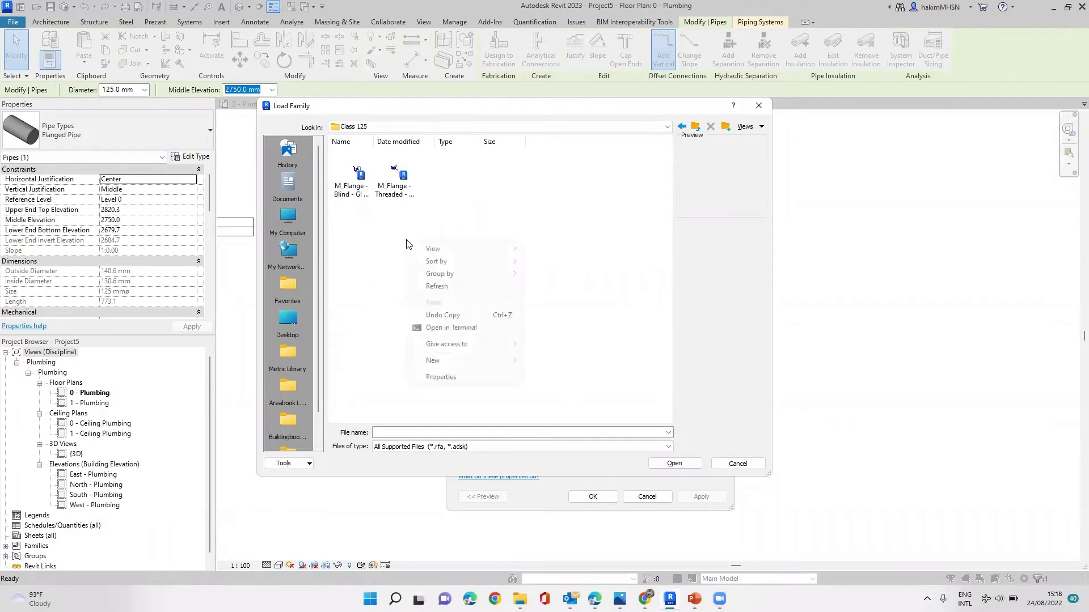
pyautogui.moveTo(451, 251)
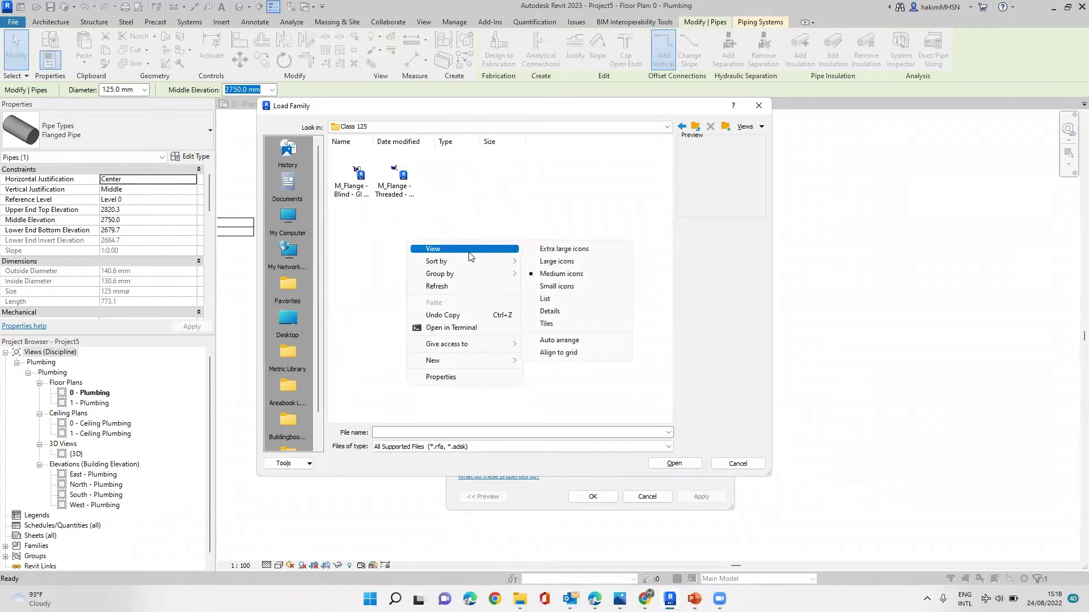
pyautogui.click(539, 250)
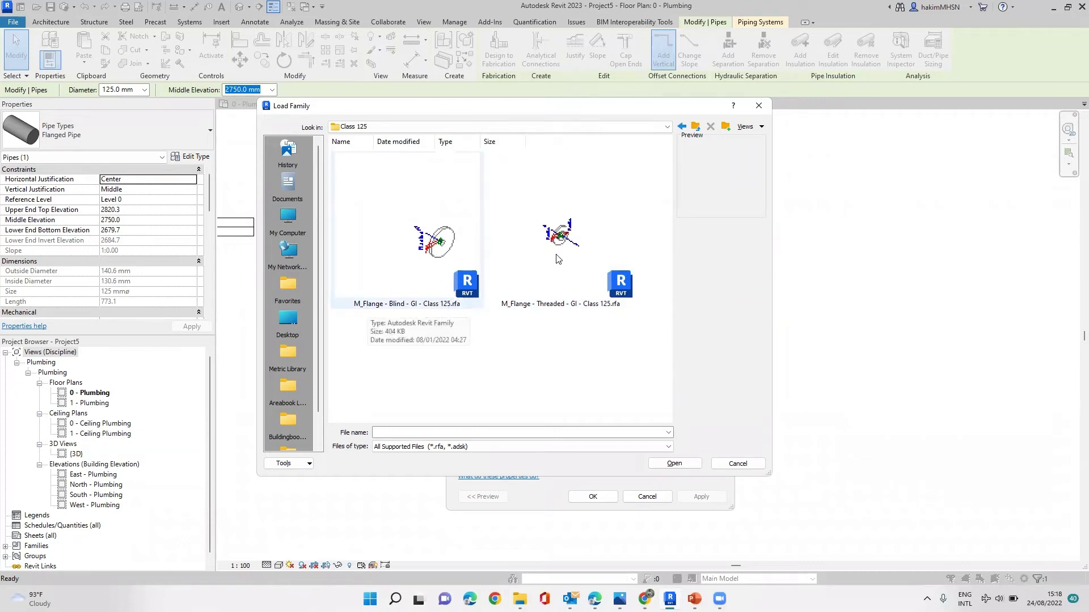
# - Select the blind and threaded Class 125 flange files and load them
pyautogui.moveTo(625, 356); pyautogui.dragTo(463, 235)
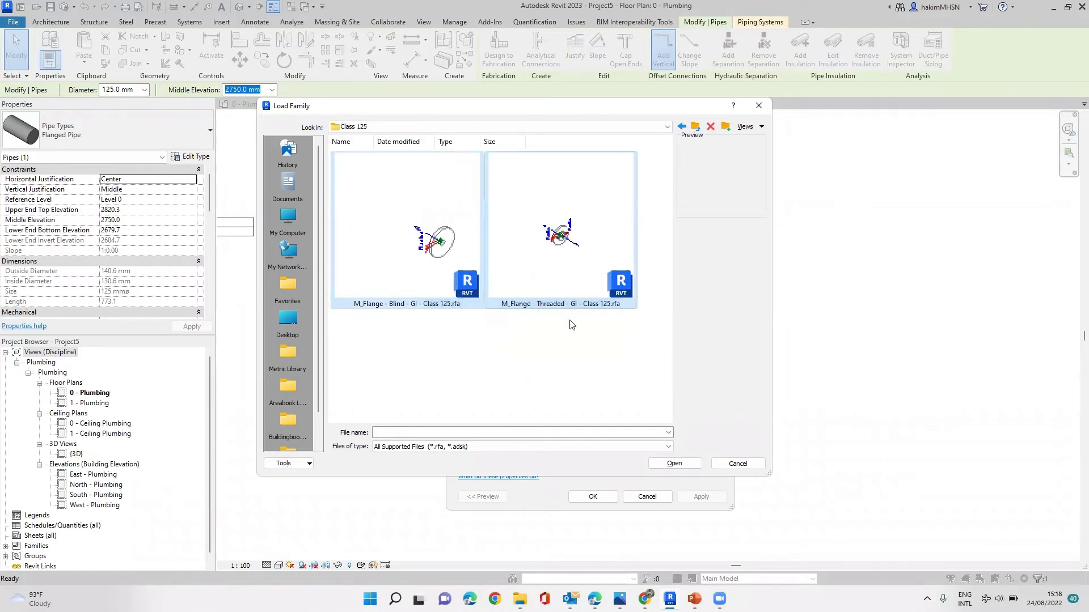
pyautogui.moveTo(558, 338); pyautogui.dragTo(511, 227)
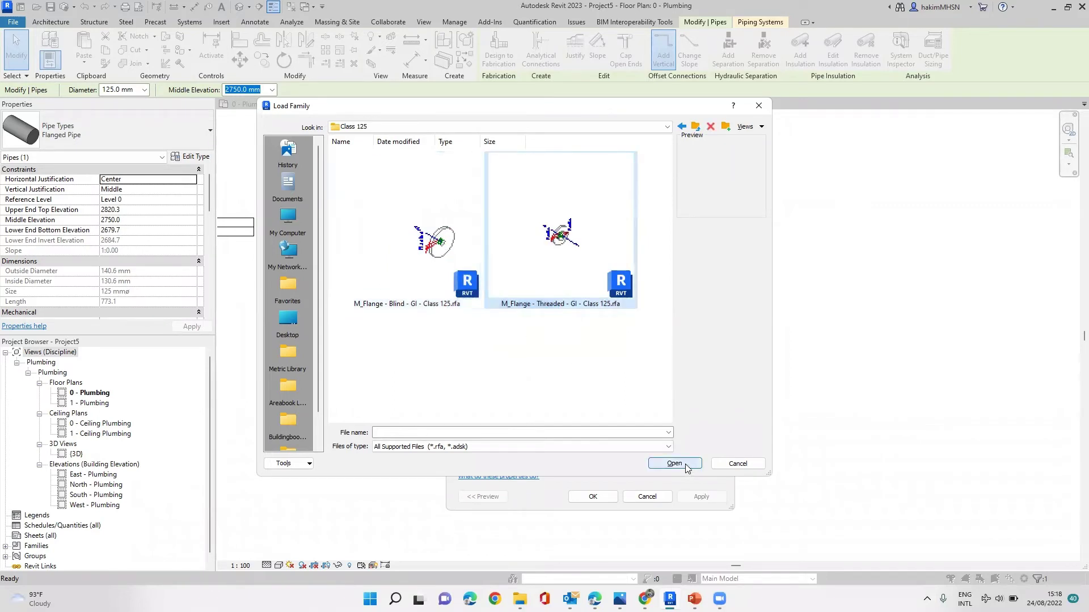
pyautogui.moveTo(526, 377); pyautogui.dragTo(414, 226)
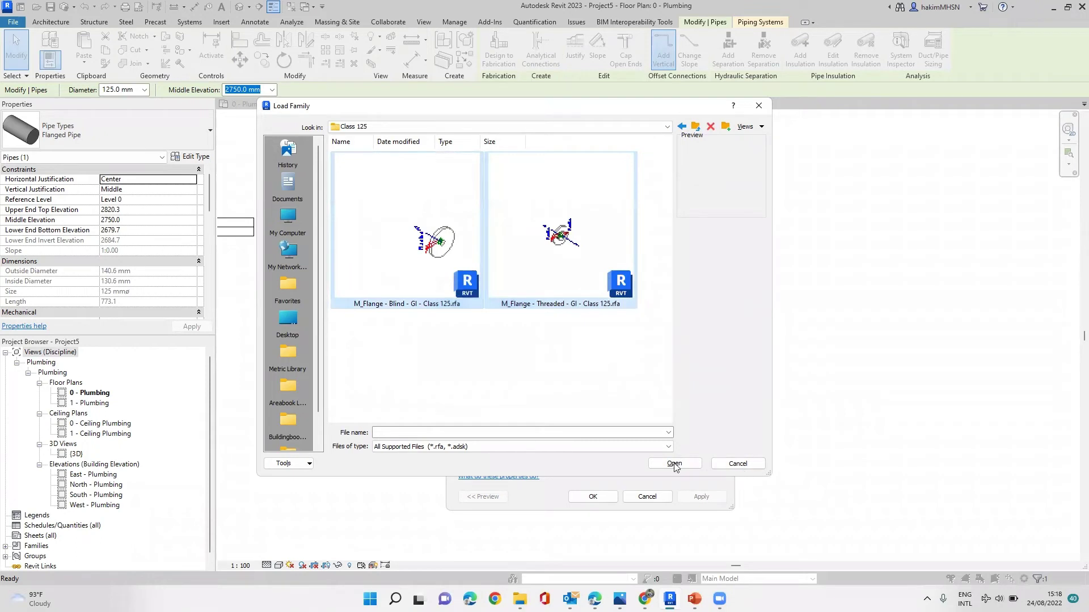
pyautogui.click(675, 464)
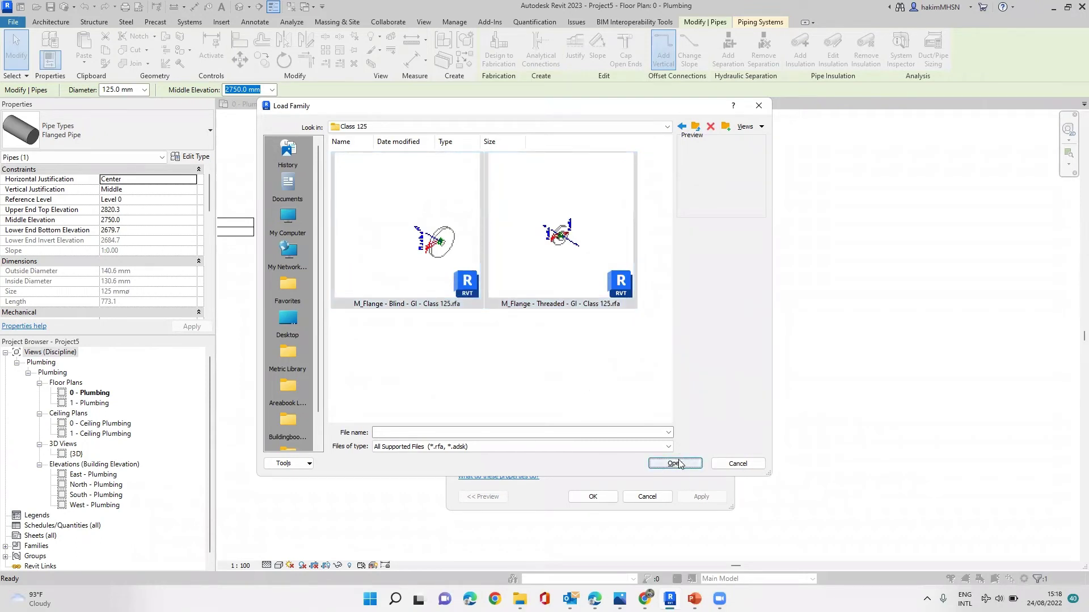
pyautogui.click(592, 381)
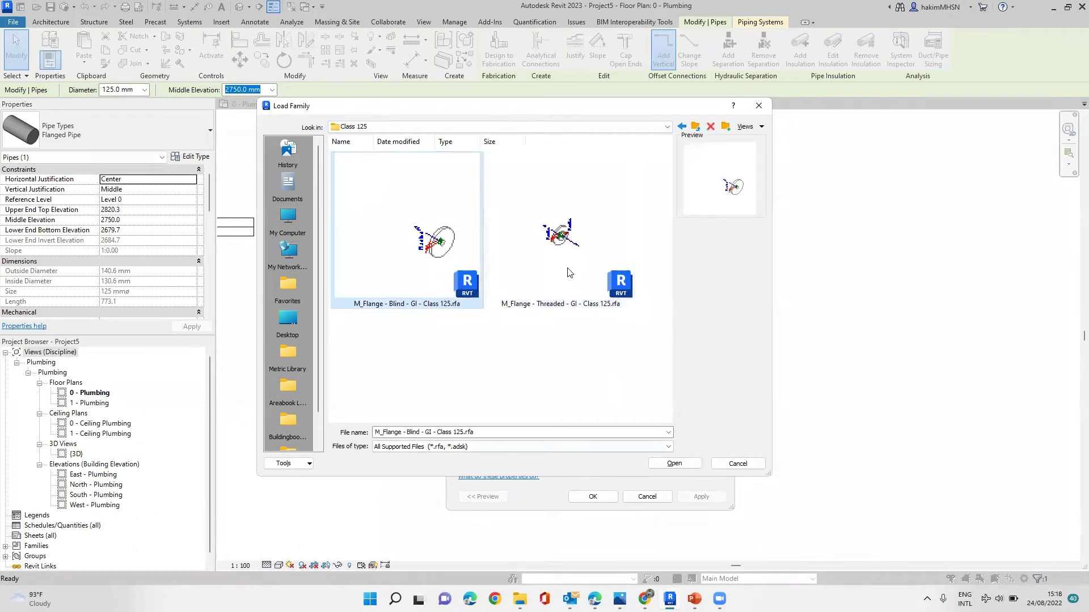
pyautogui.click(595, 301)
pyautogui.keyDown('ctrl'); pyautogui.click(406, 249); pyautogui.keyUp('ctrl')
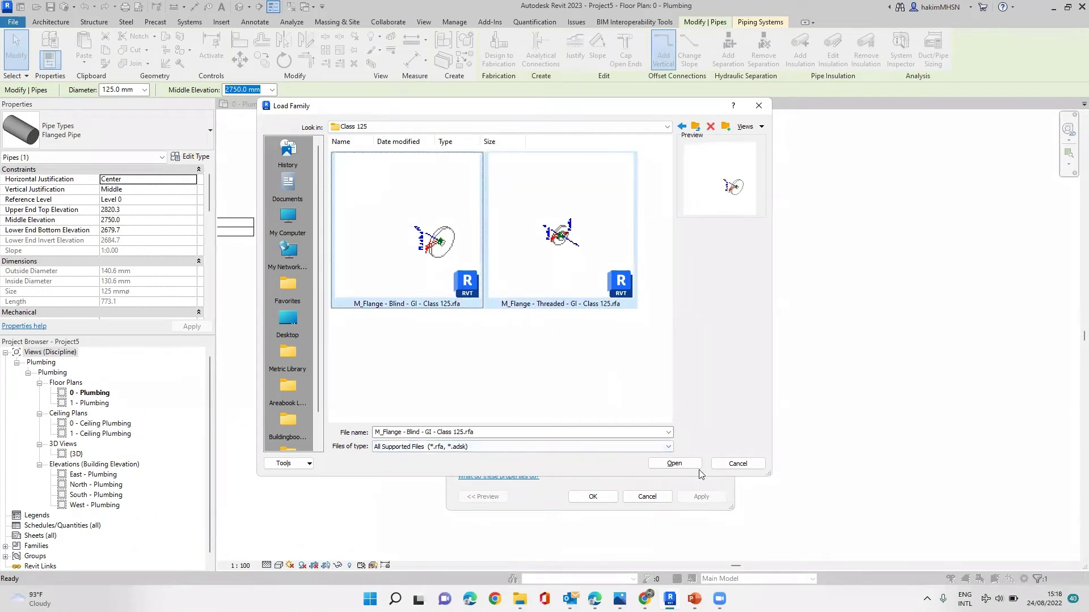
pyautogui.click(674, 463)
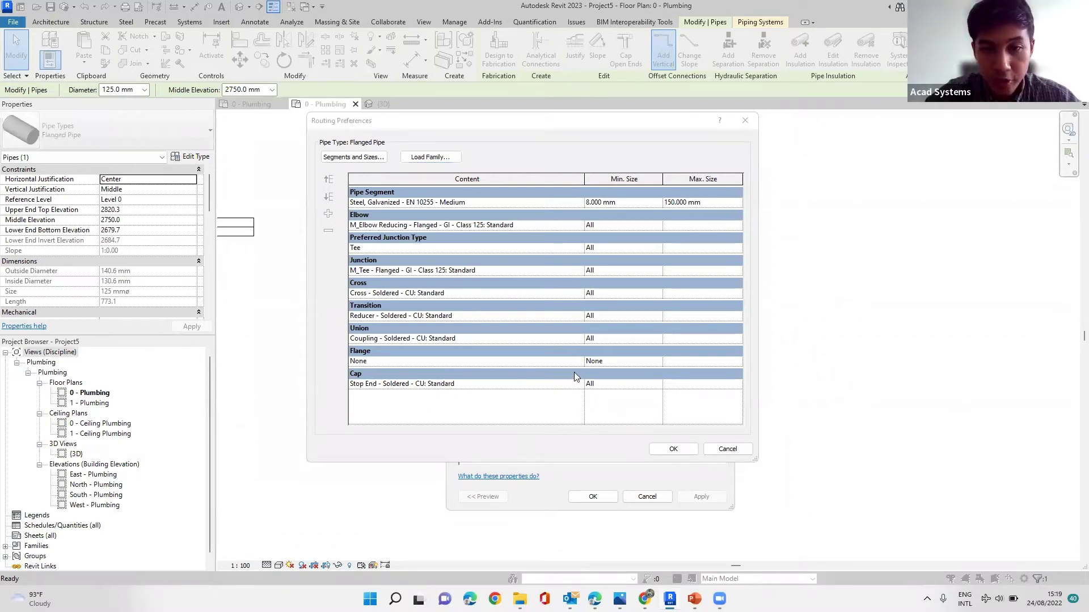
# - Set the Flange row to M_Flange - Threaded - GI - Class 125: Standard
pyautogui.click(359, 364)
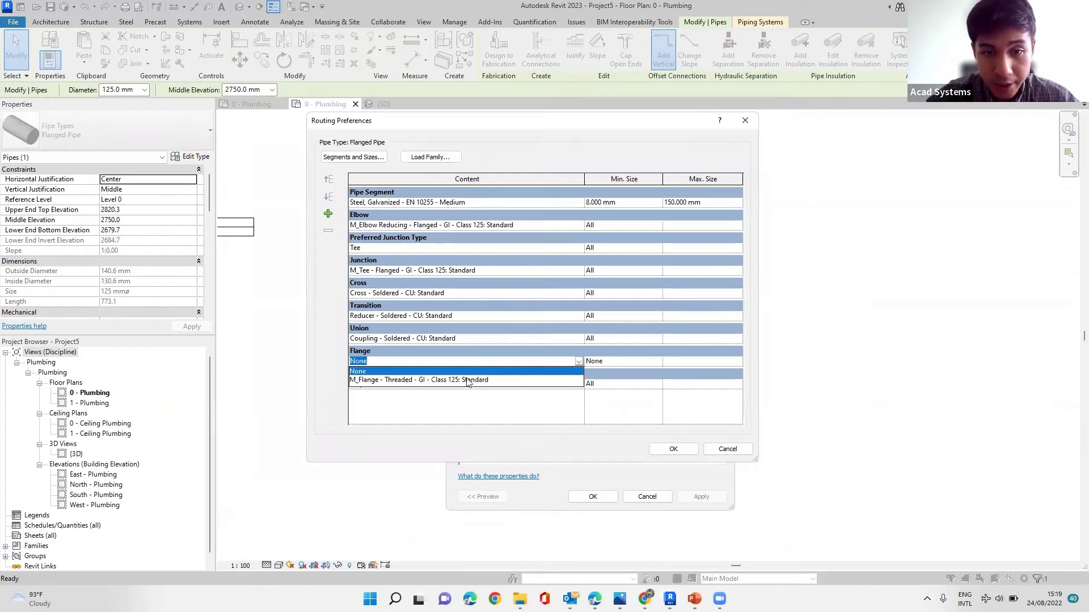
pyautogui.click(442, 381)
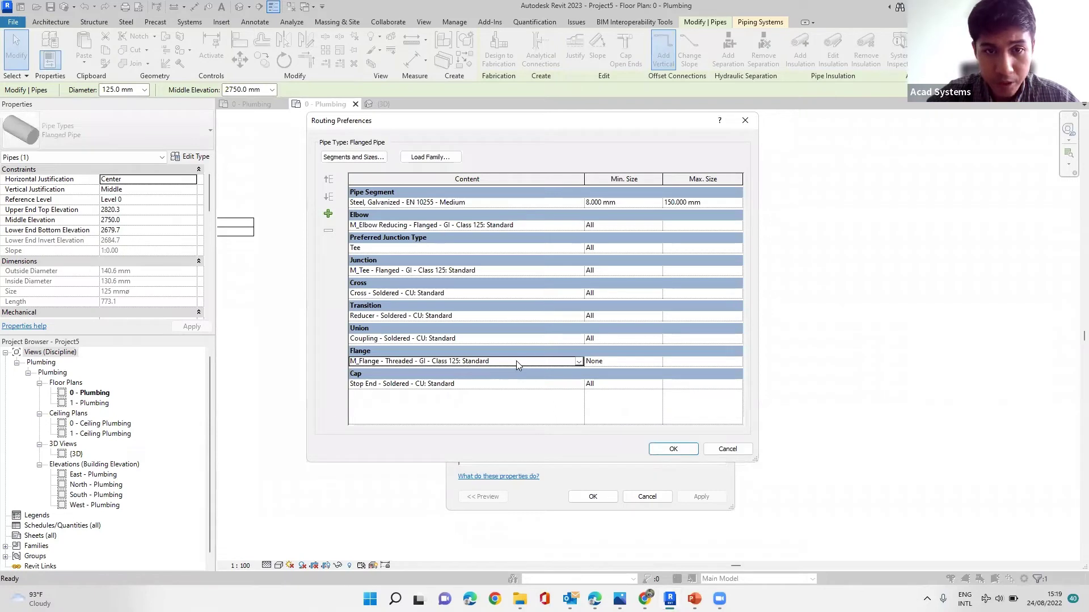
pyautogui.click(441, 160)
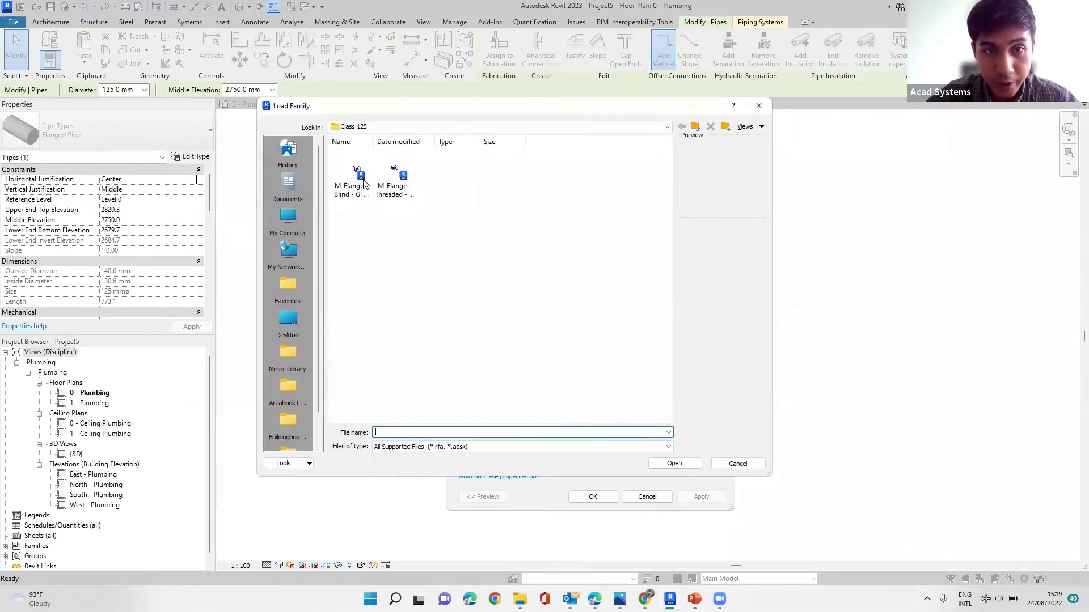
# - Load M_Flange - Blind - GI - Class 125.rfa, keeping M_Flange - Threaded as the Flange fitting
pyautogui.click(359, 182)
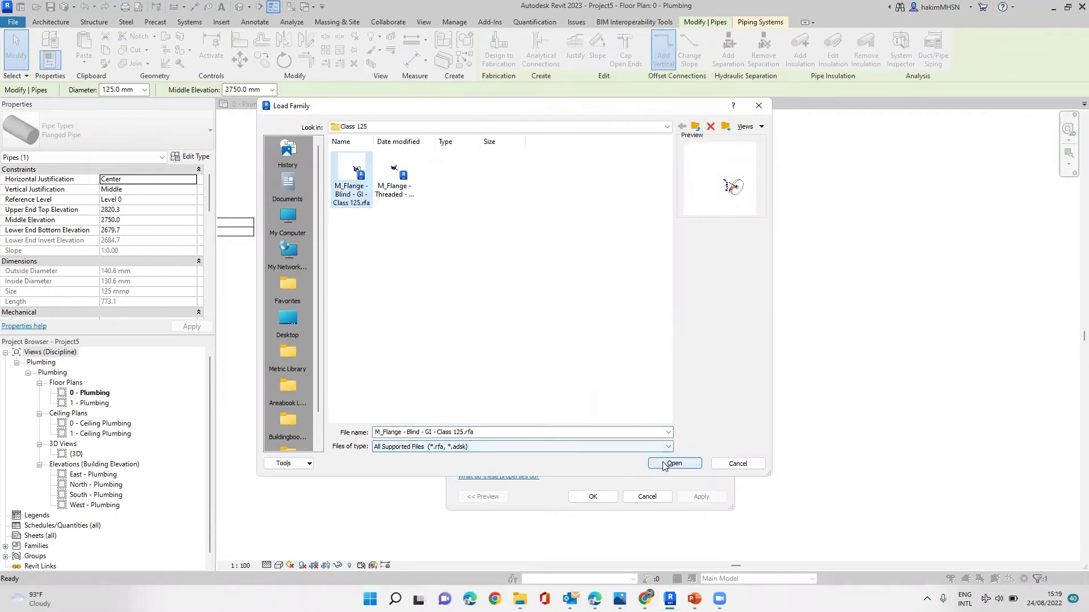
pyautogui.click(672, 464)
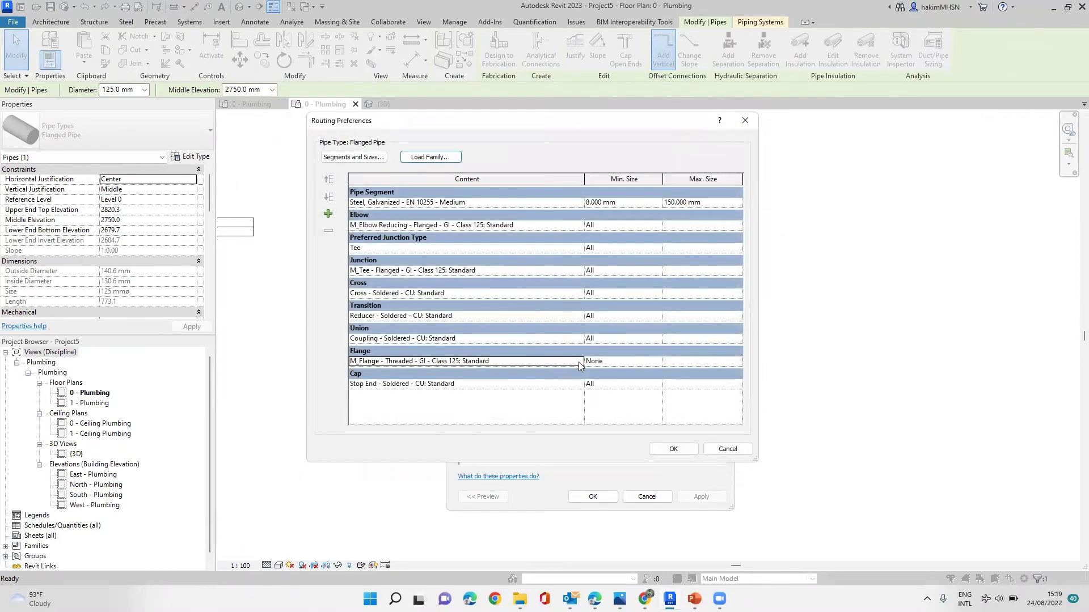
pyautogui.click(578, 361)
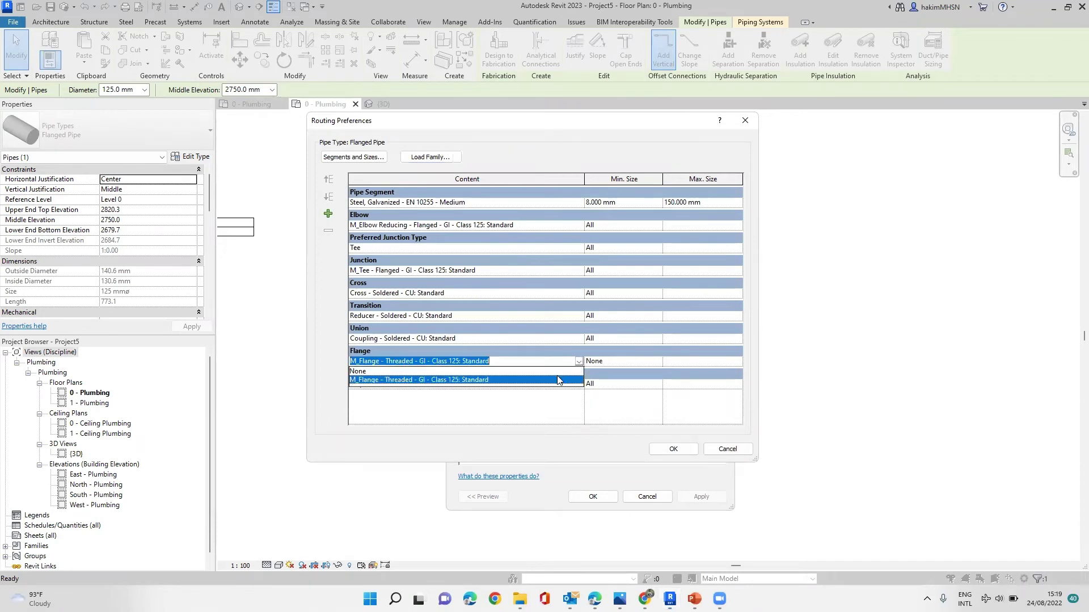
pyautogui.click(579, 362)
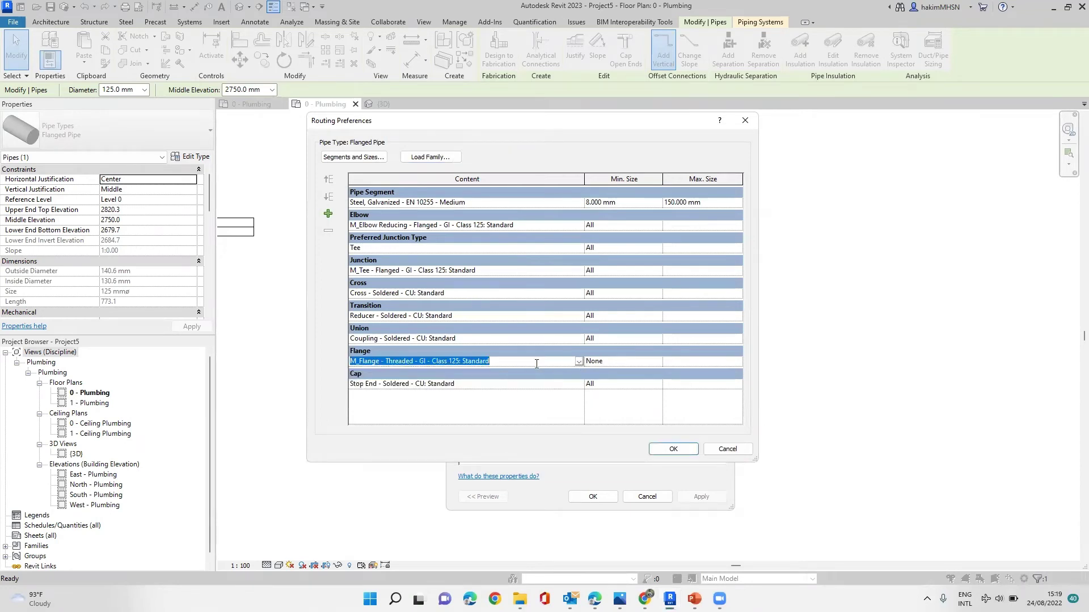
pyautogui.click(507, 364)
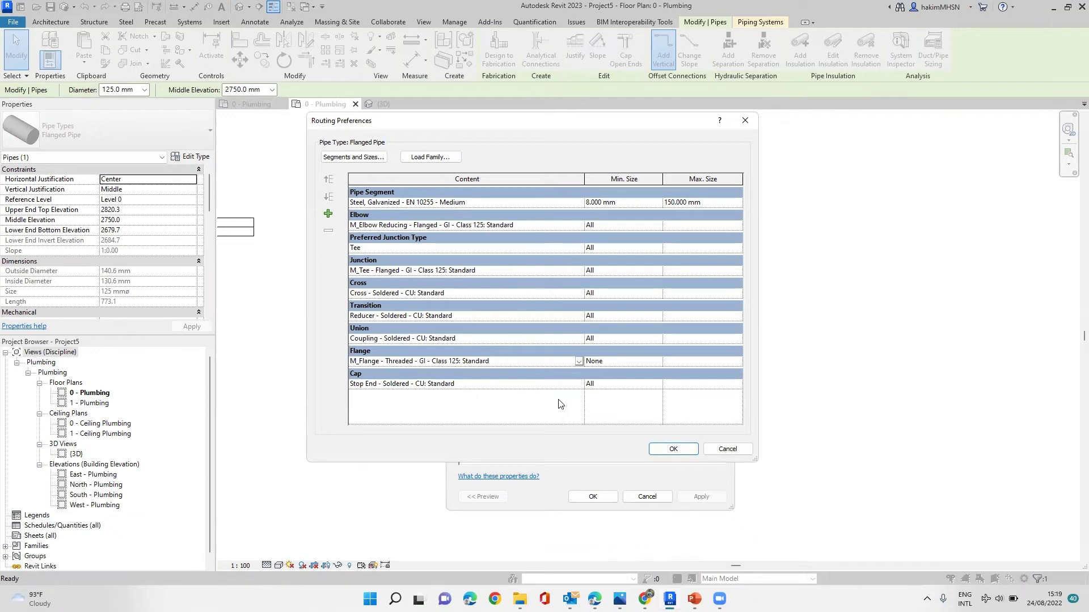
pyautogui.click(429, 157)
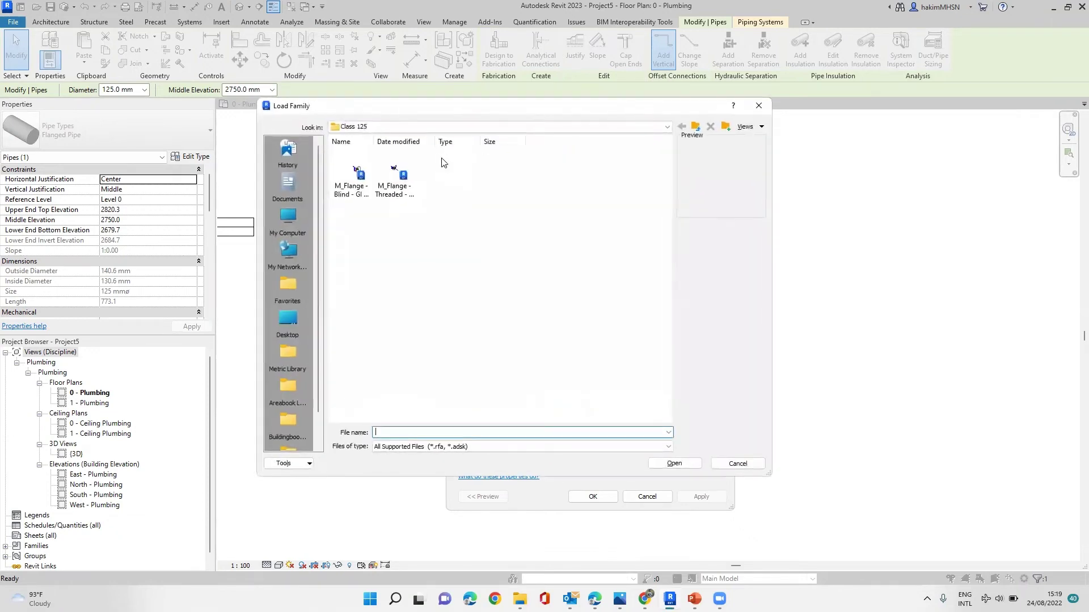
pyautogui.click(349, 184)
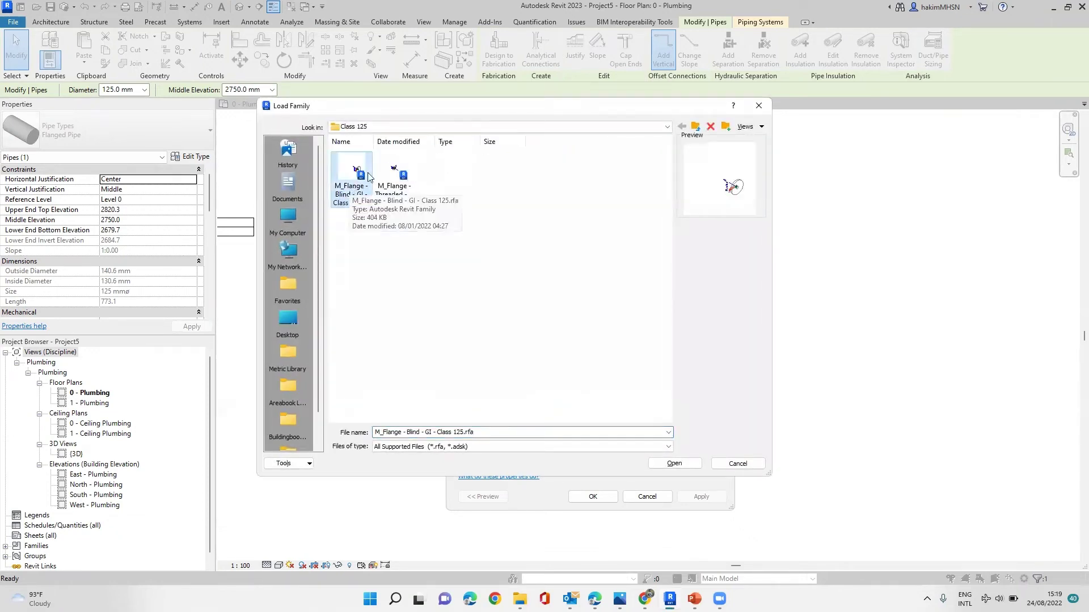
pyautogui.click(687, 465)
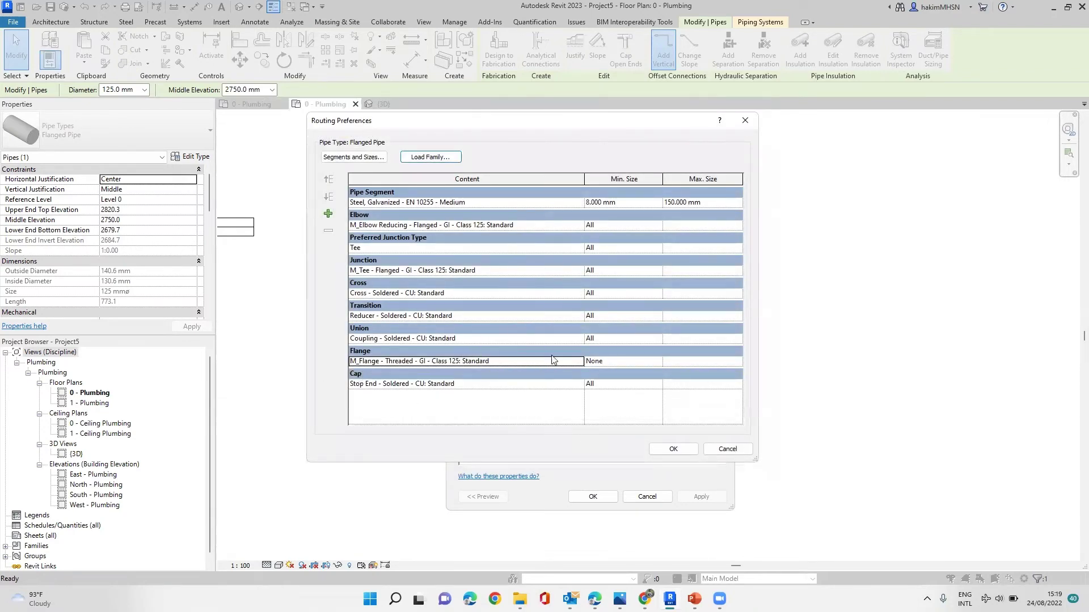
pyautogui.click(379, 385)
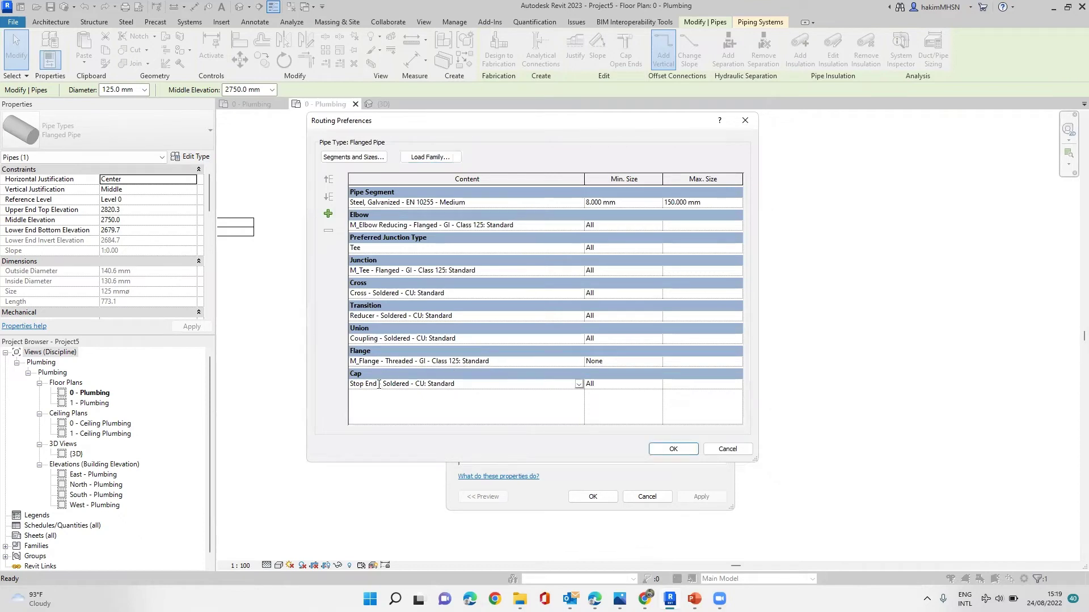
pyautogui.click(578, 386)
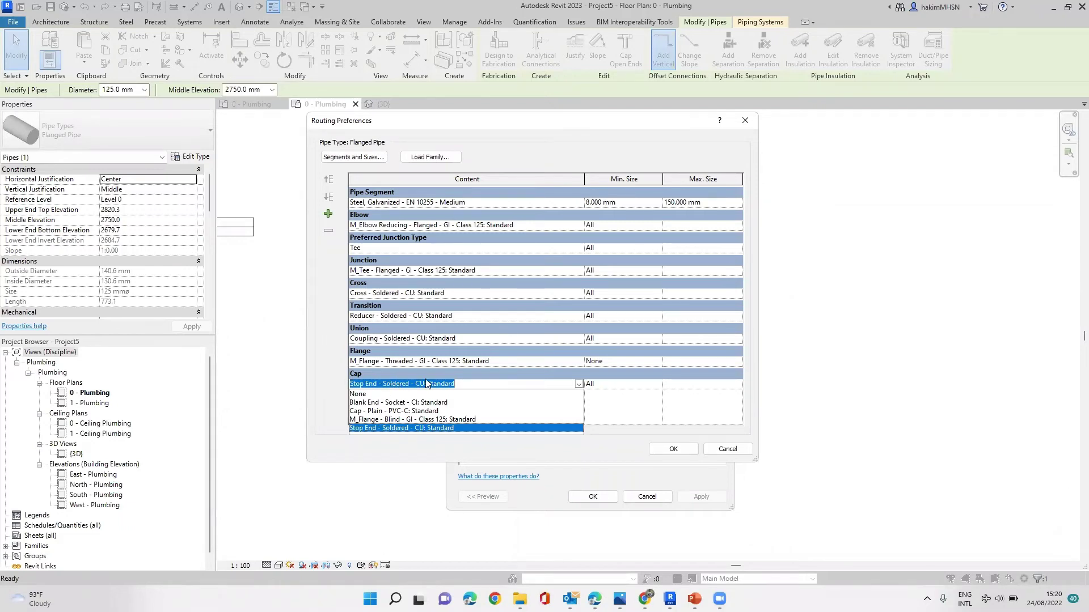
pyautogui.click(624, 413)
pyautogui.click(532, 366)
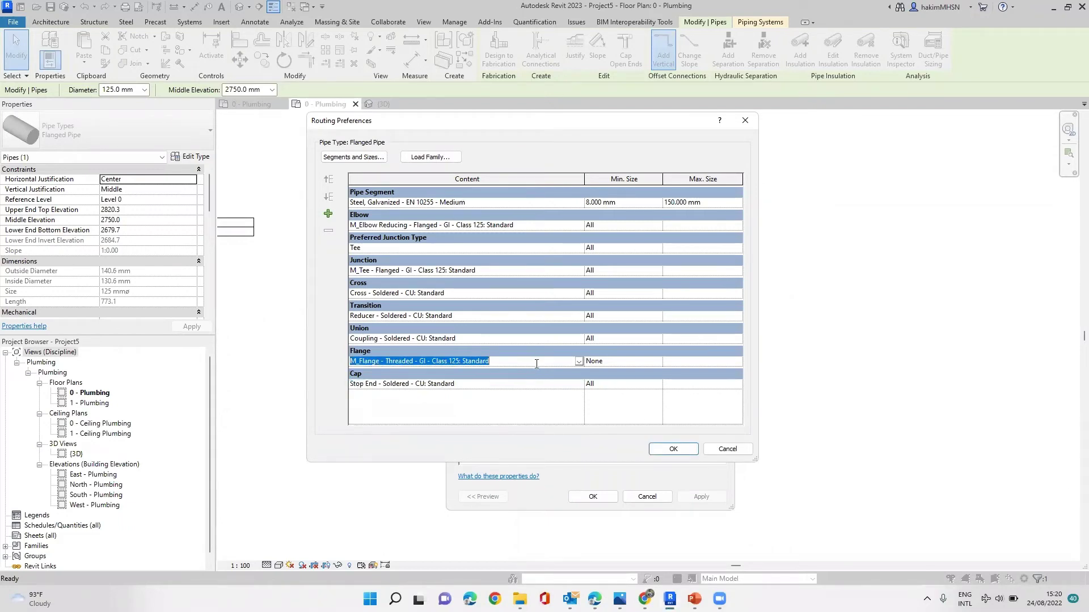
pyautogui.click(673, 449)
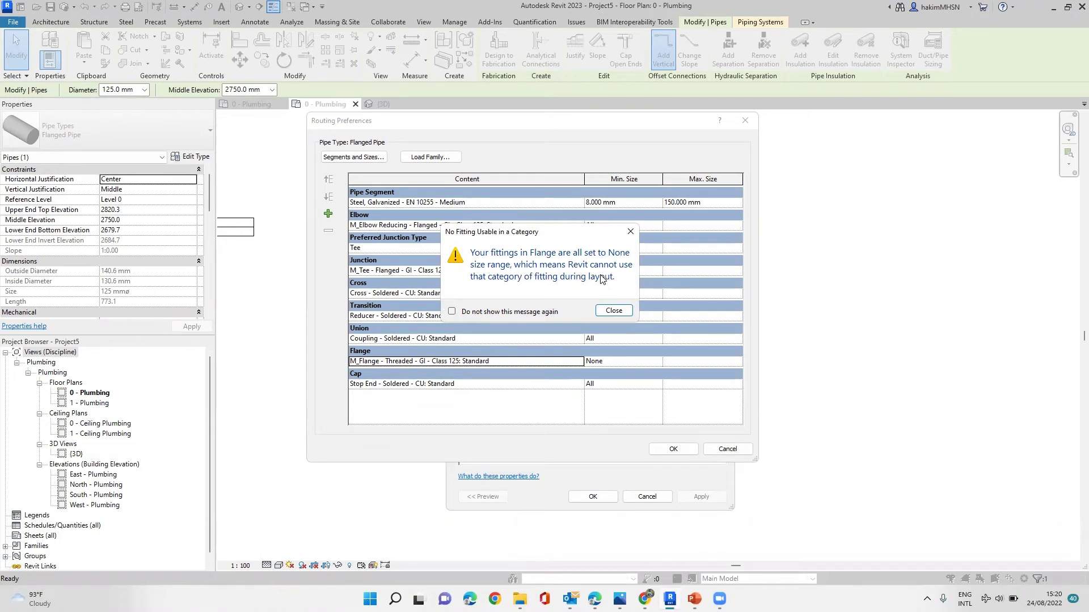
pyautogui.click(608, 312)
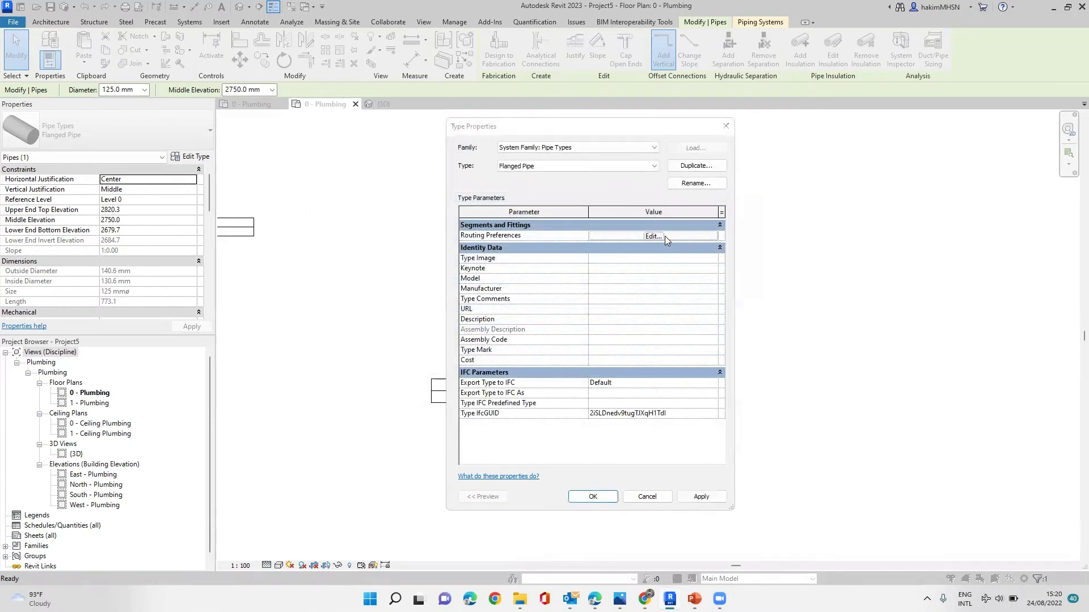
pyautogui.click(653, 236)
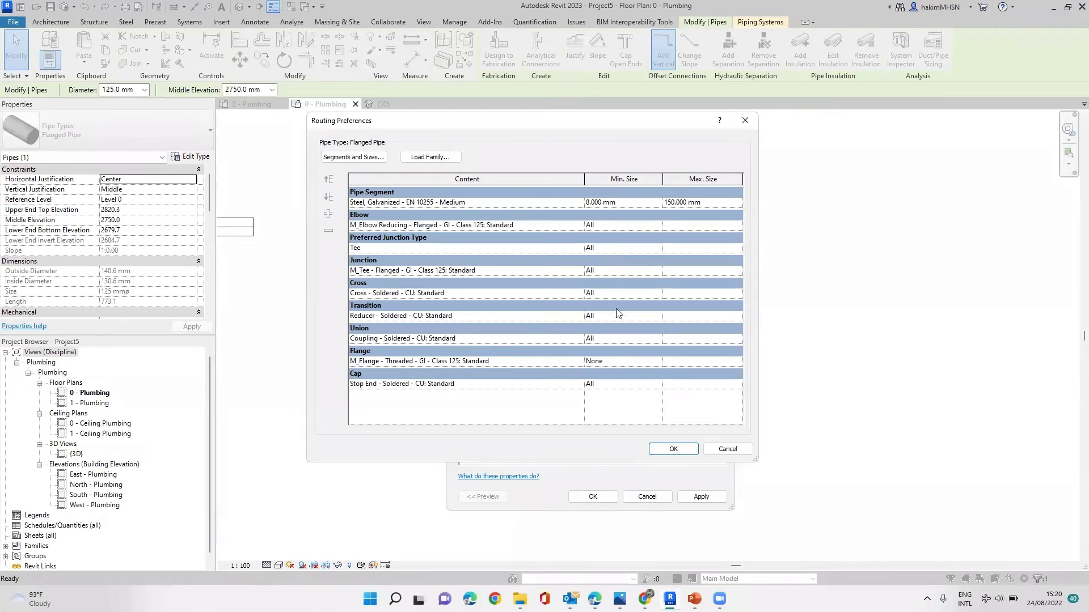
# - Change the threaded flange's Min. Size from None to All and accept Routing Preferences
pyautogui.click(657, 363)
pyautogui.click(657, 362)
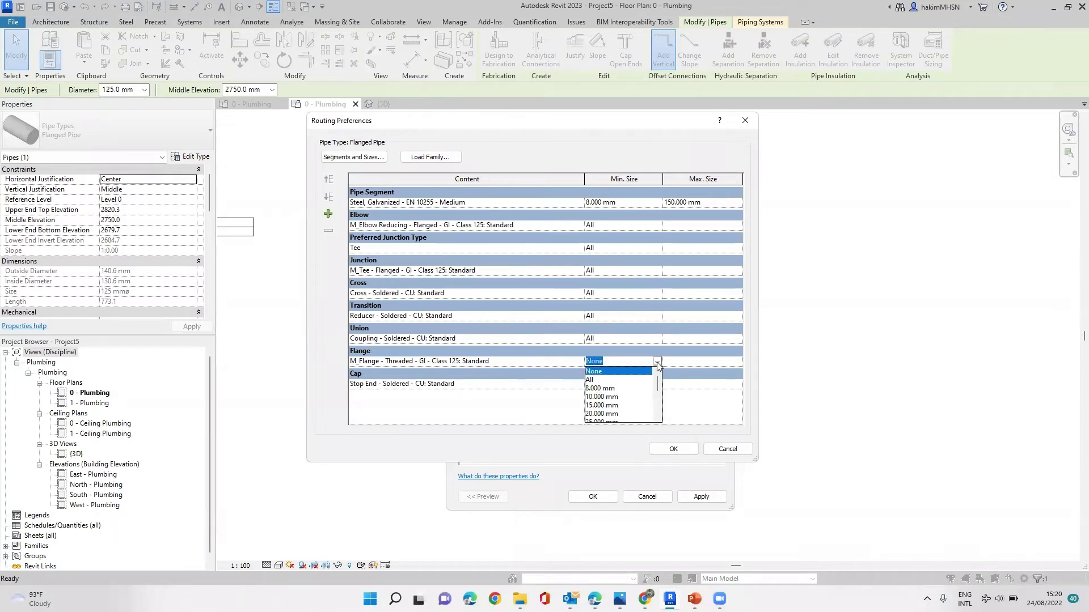
pyautogui.click(596, 380)
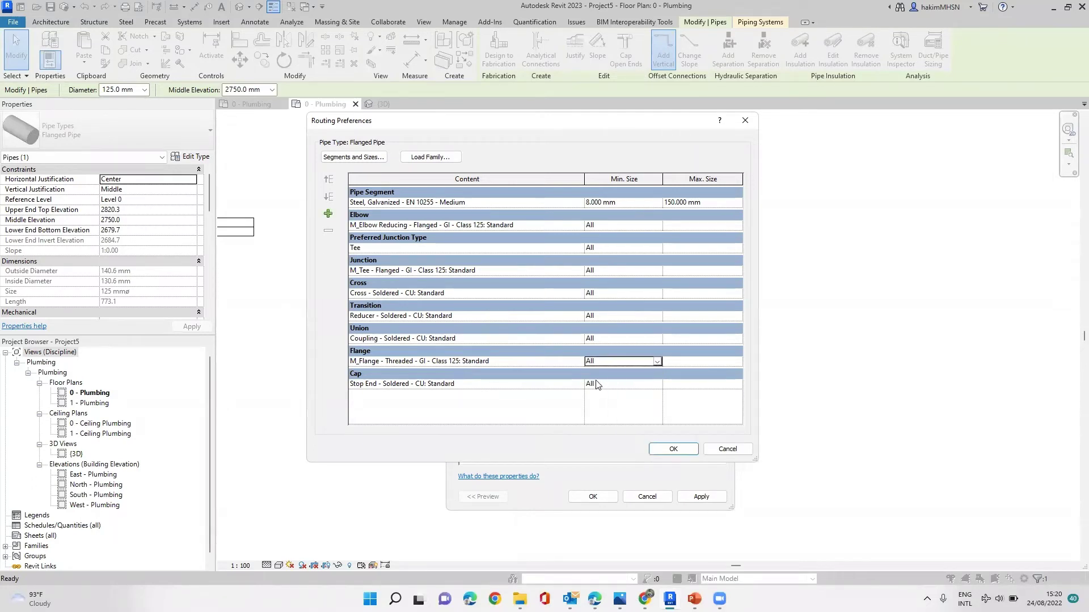
pyautogui.click(656, 362)
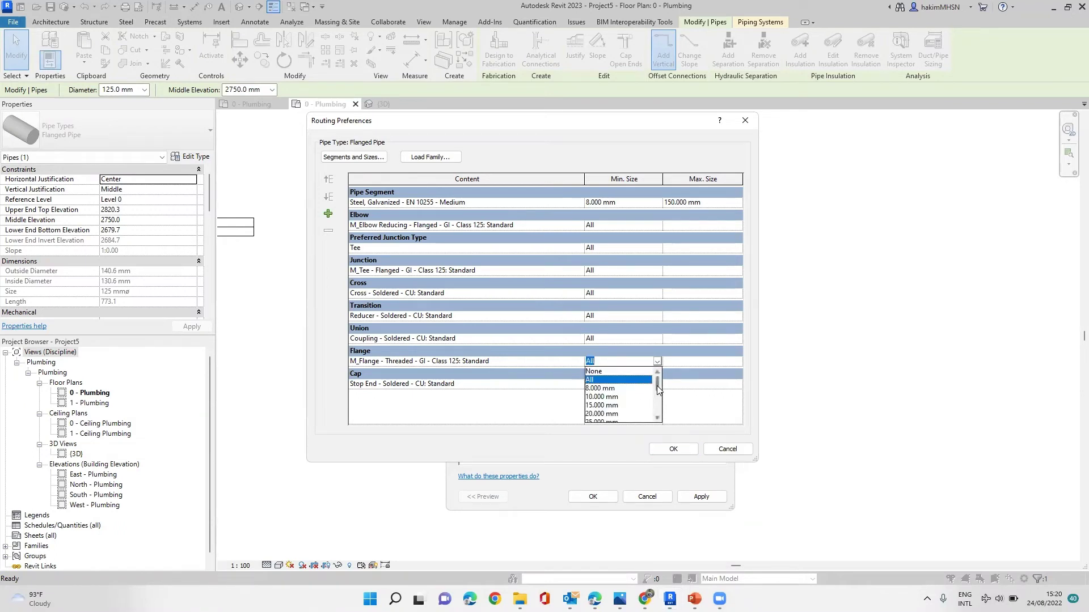
pyautogui.moveTo(658, 389); pyautogui.dragTo(658, 412)
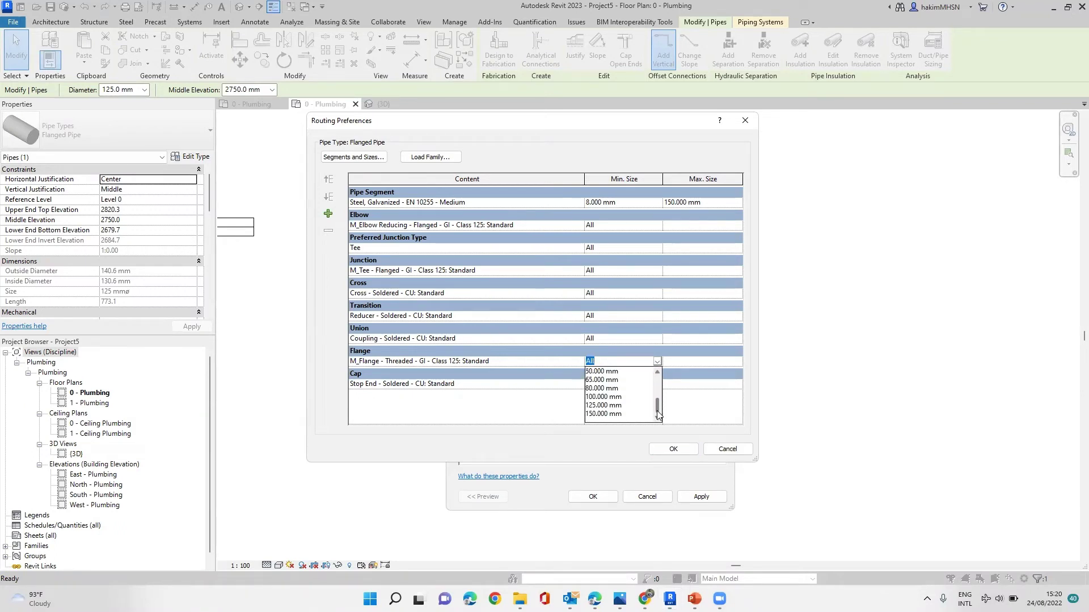
pyautogui.scroll(3, 607, 412)
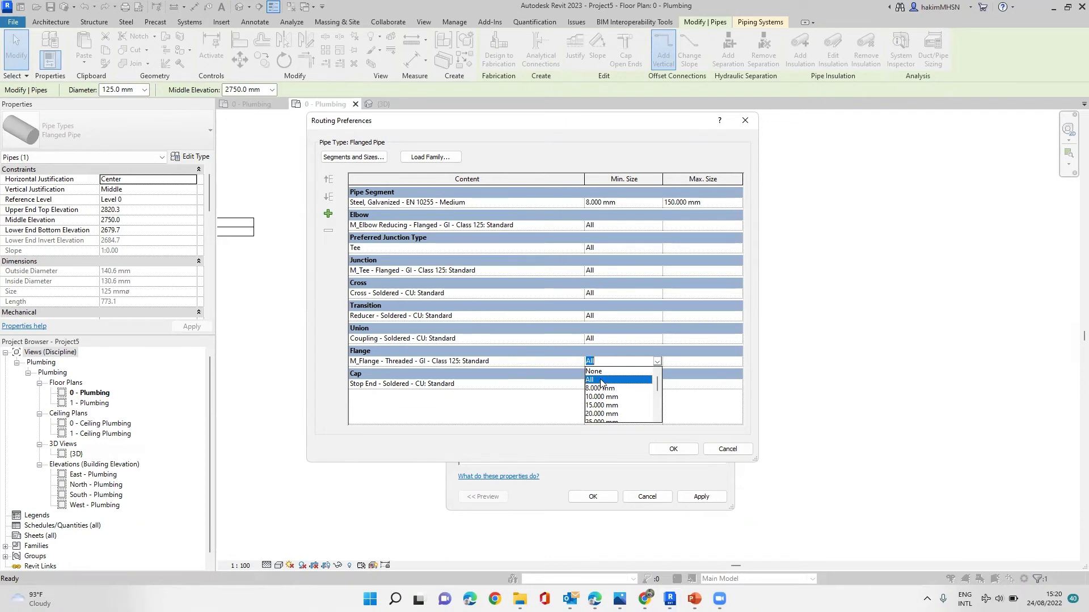
pyautogui.click(602, 381)
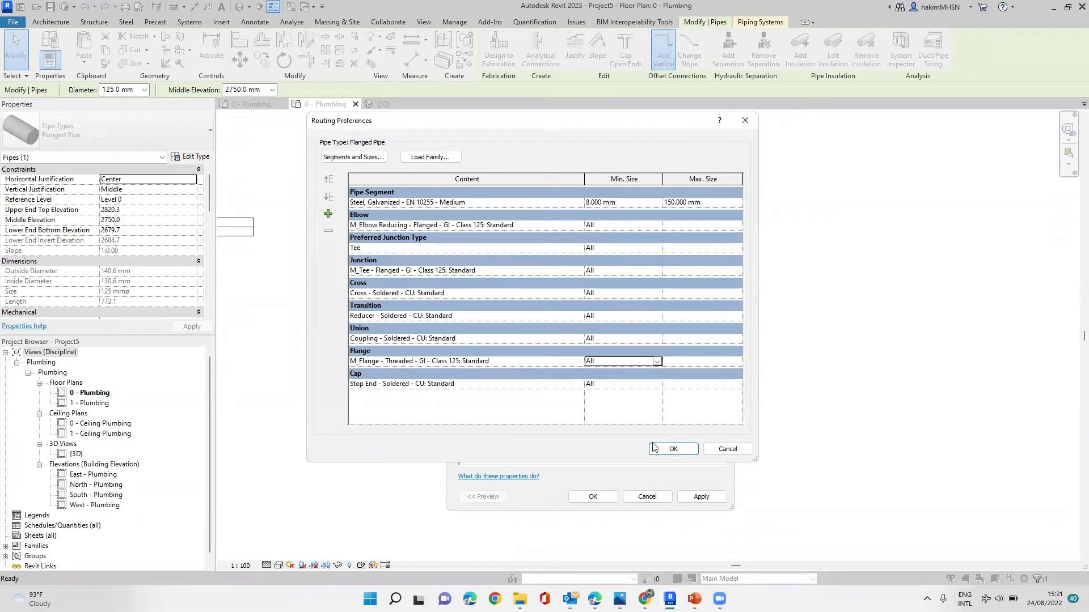
pyautogui.click(679, 451)
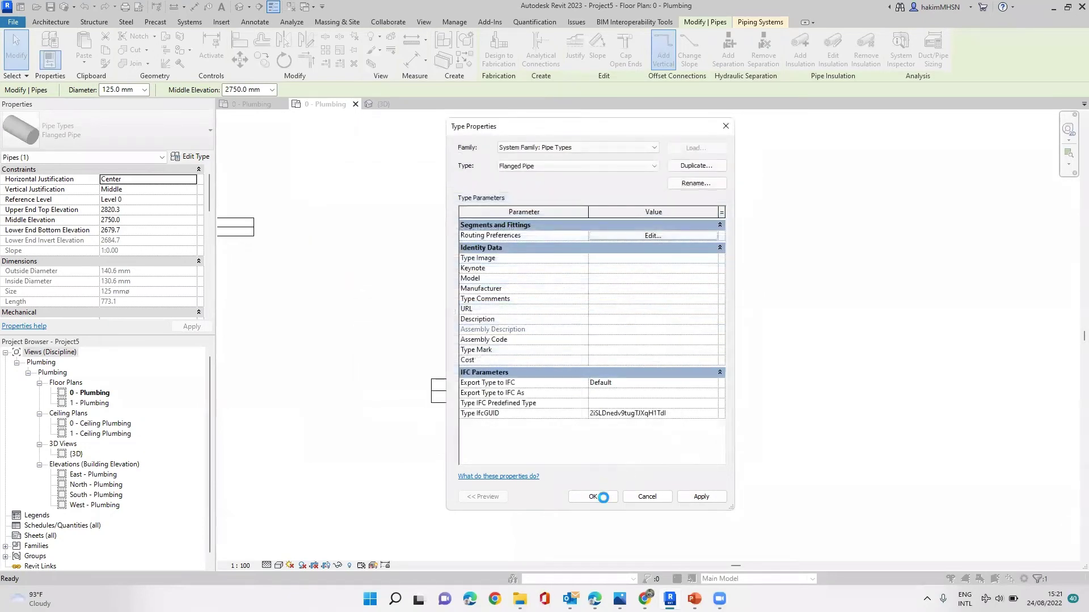
# - Accept the Type Properties changes and clear the pipe selection
pyautogui.click(593, 497)
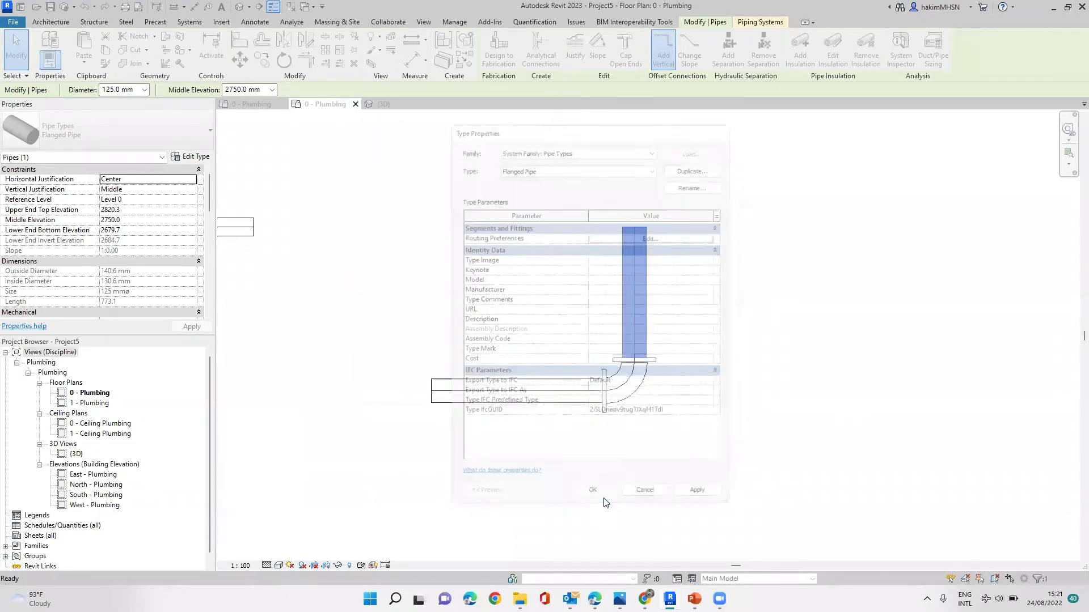
pyautogui.moveTo(595, 414); pyautogui.dragTo(539, 413, button='middle')
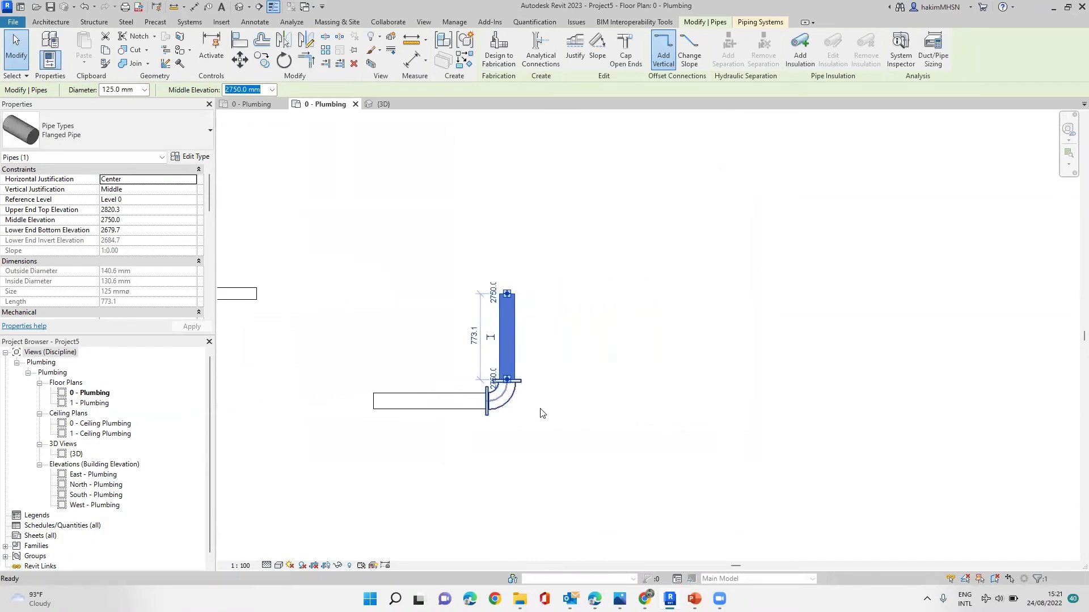
pyautogui.click(514, 172)
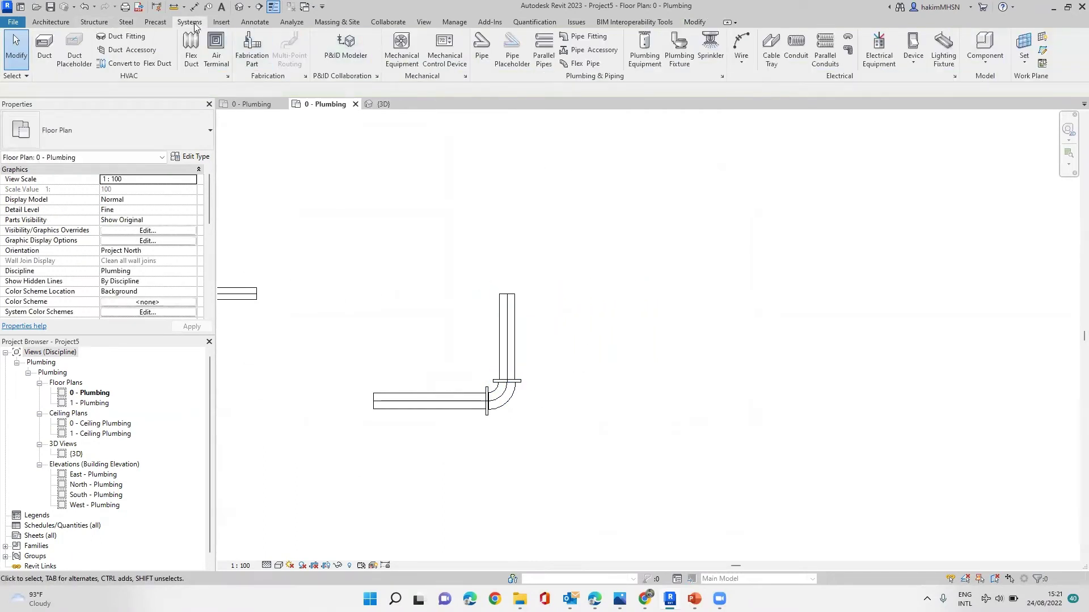
# - Draw a 900 mm horizontal pipe turning up into a vertical pipe through a flanged elbow
pyautogui.click(482, 49)
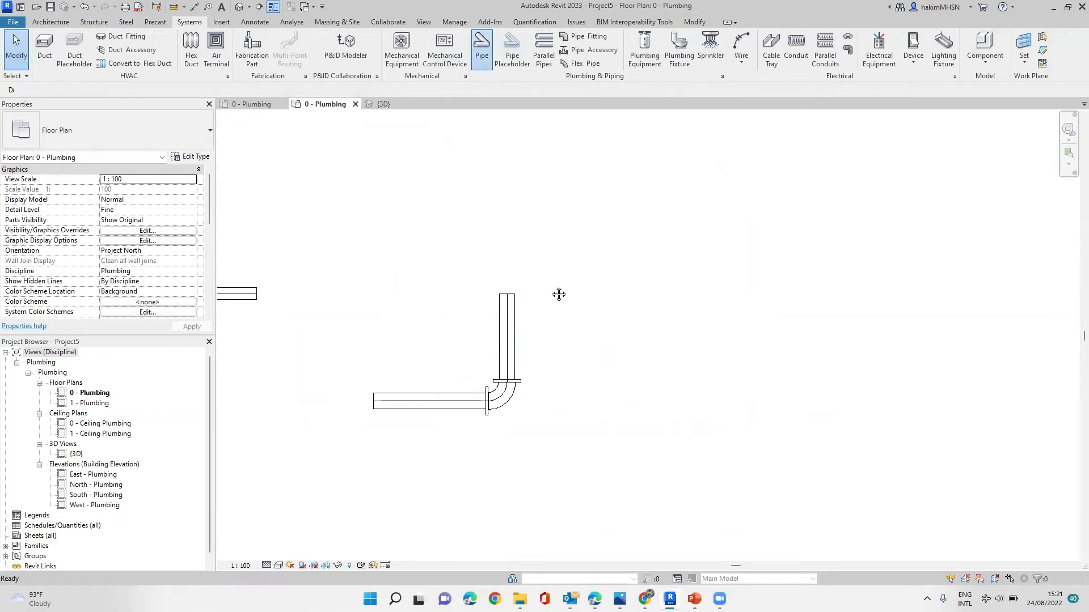
pyautogui.moveTo(557, 294); pyautogui.dragTo(488, 270, button='middle')
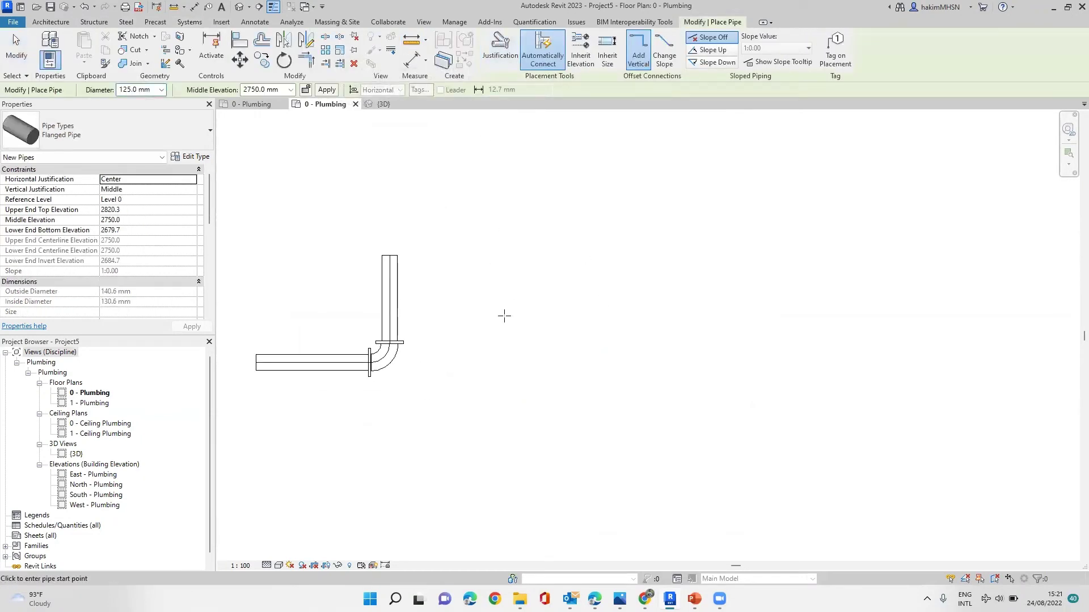
pyautogui.click(498, 356)
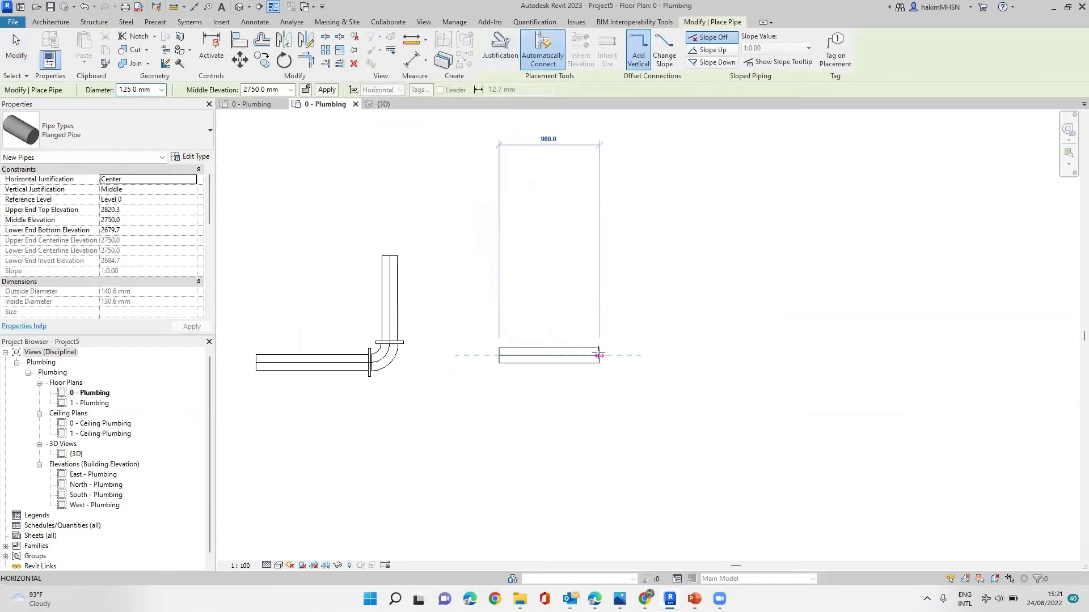
pyautogui.click(599, 355)
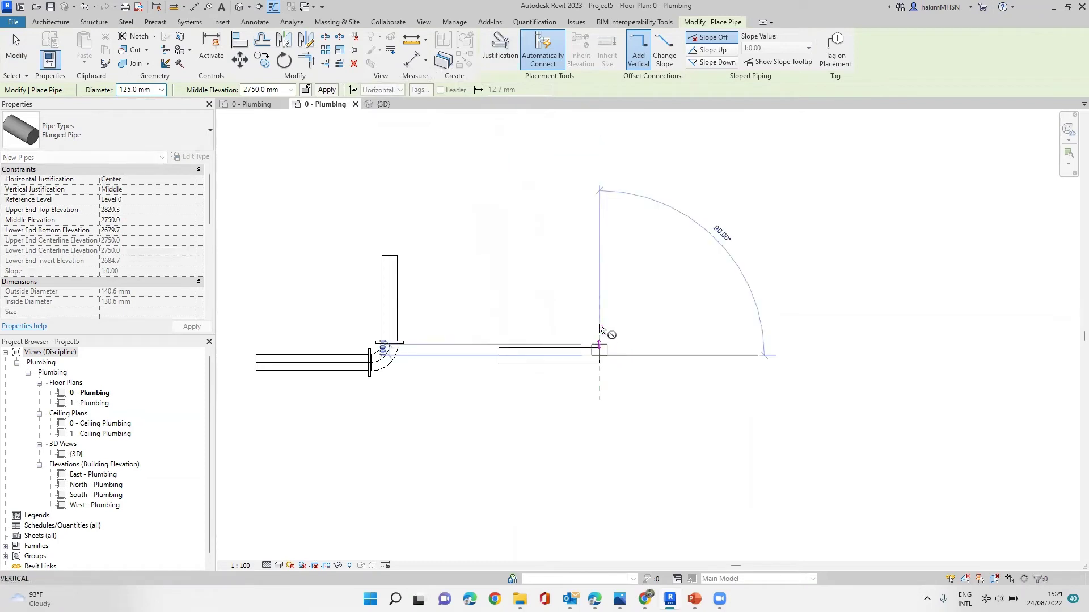
pyautogui.click(600, 244)
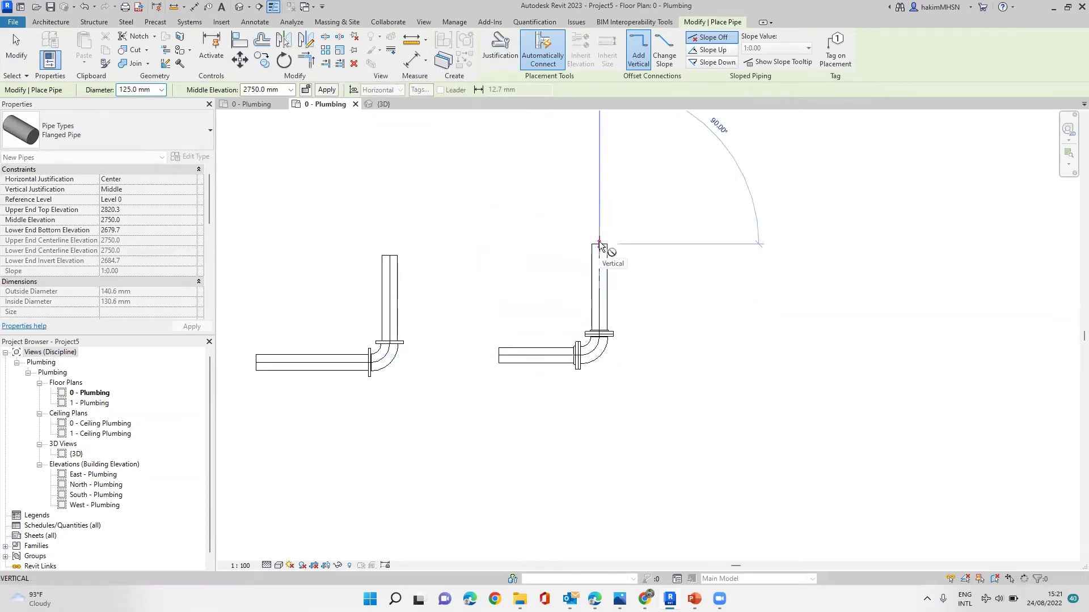
pyautogui.press('Escape')
pyautogui.press('Escape')
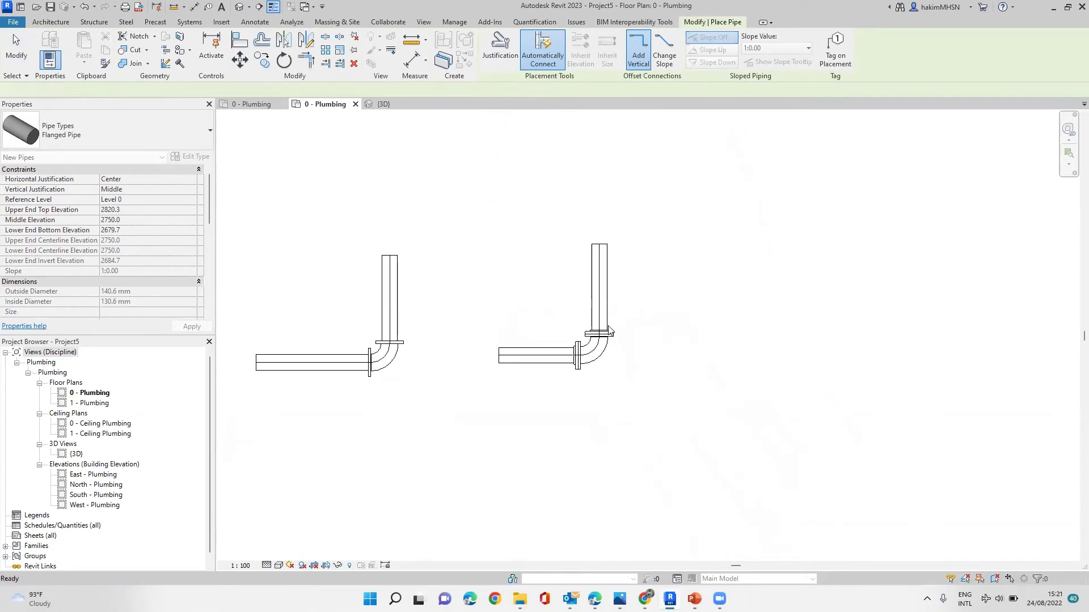
pyautogui.scroll(5, 527, 375)
pyautogui.press('Escape')
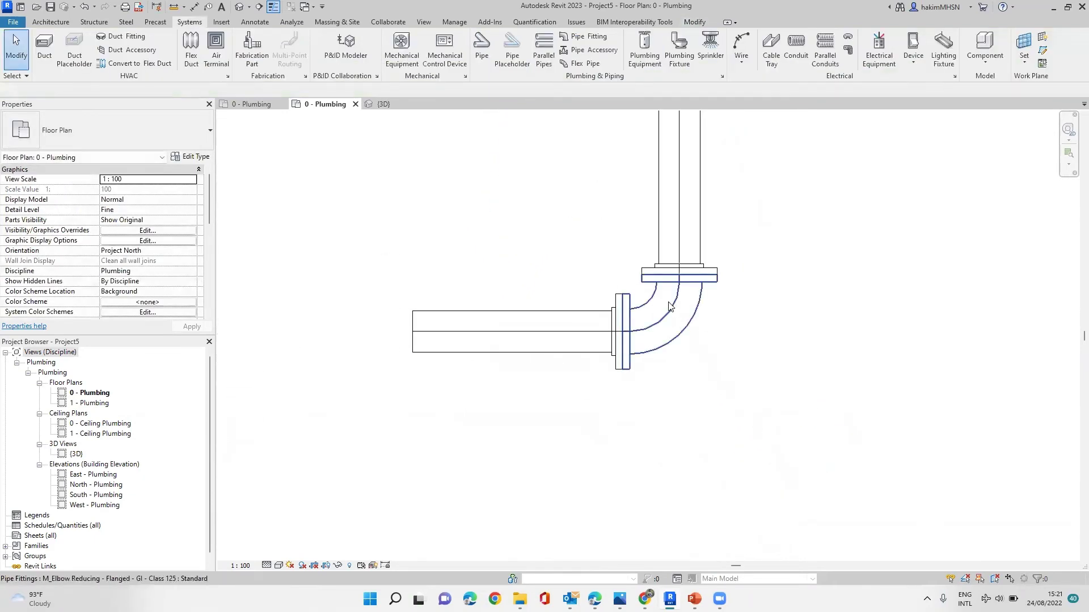
pyautogui.click(674, 325)
pyautogui.scroll(-3, 672, 321)
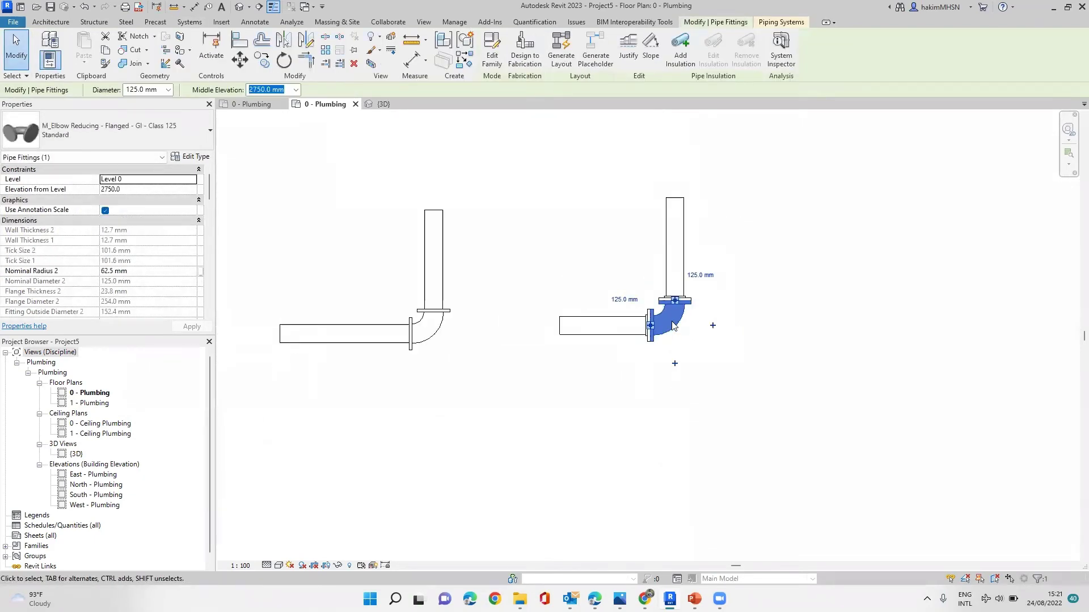
pyautogui.scroll(3, 674, 328)
pyautogui.moveTo(679, 328); pyautogui.dragTo(764, 353, button='middle')
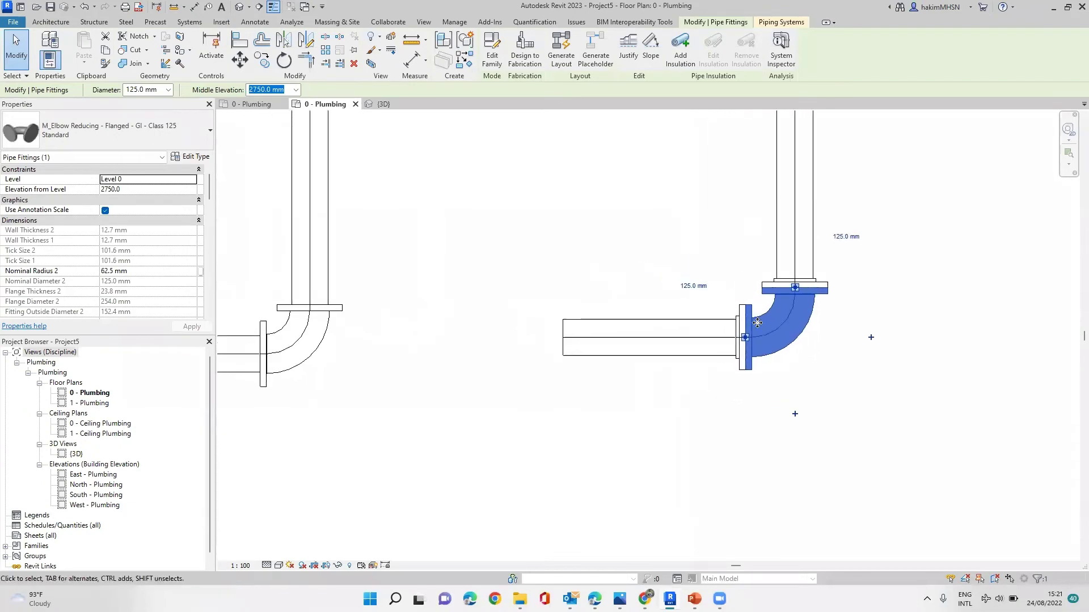
pyautogui.press('Escape')
pyautogui.click(745, 324)
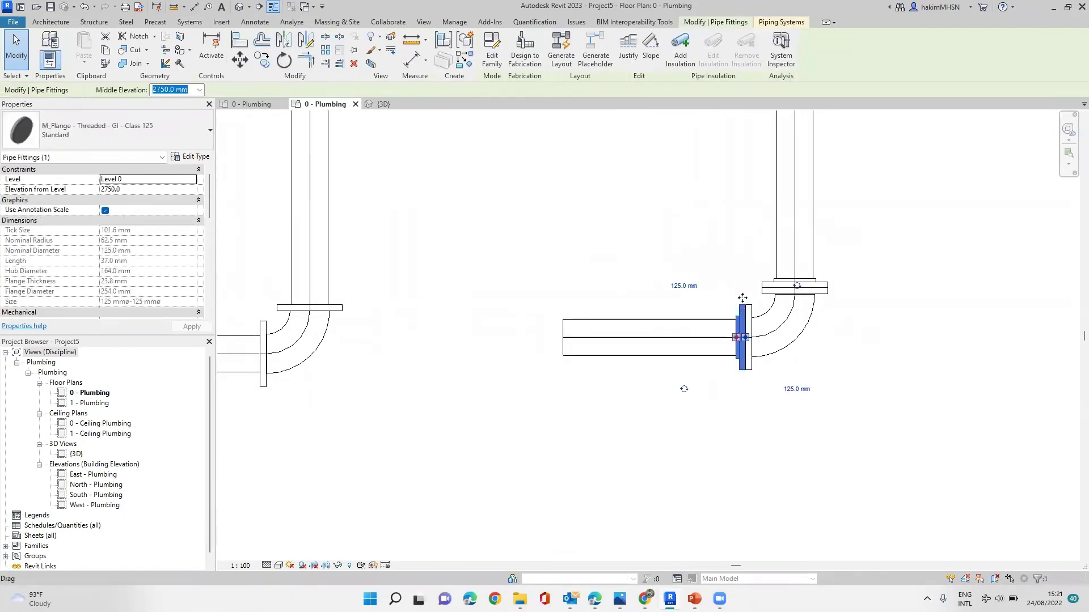
pyautogui.moveTo(448, 404); pyautogui.dragTo(581, 406, button='middle')
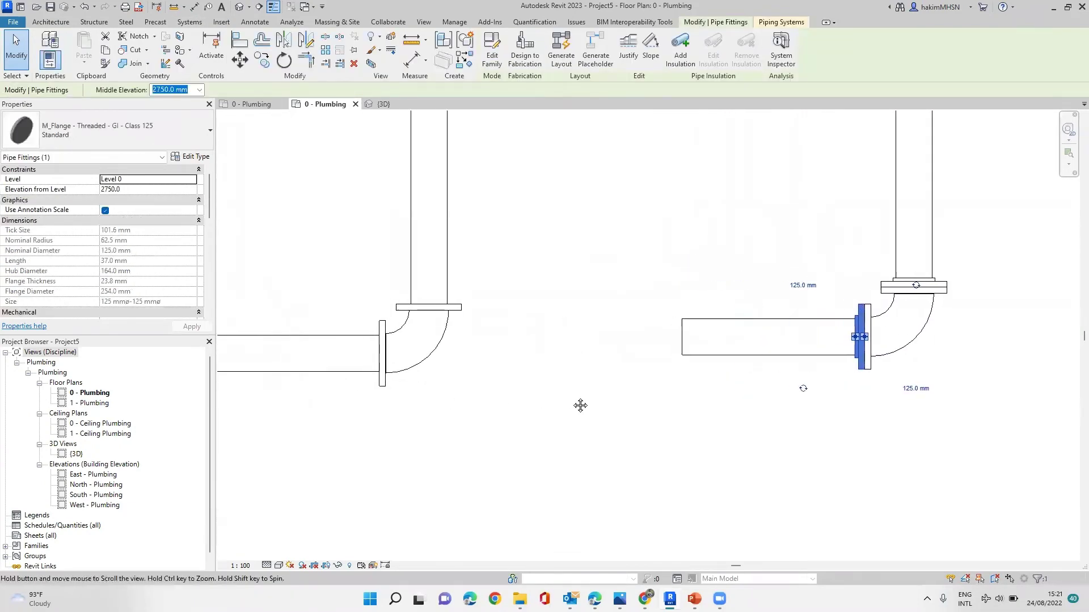
pyautogui.press('Escape')
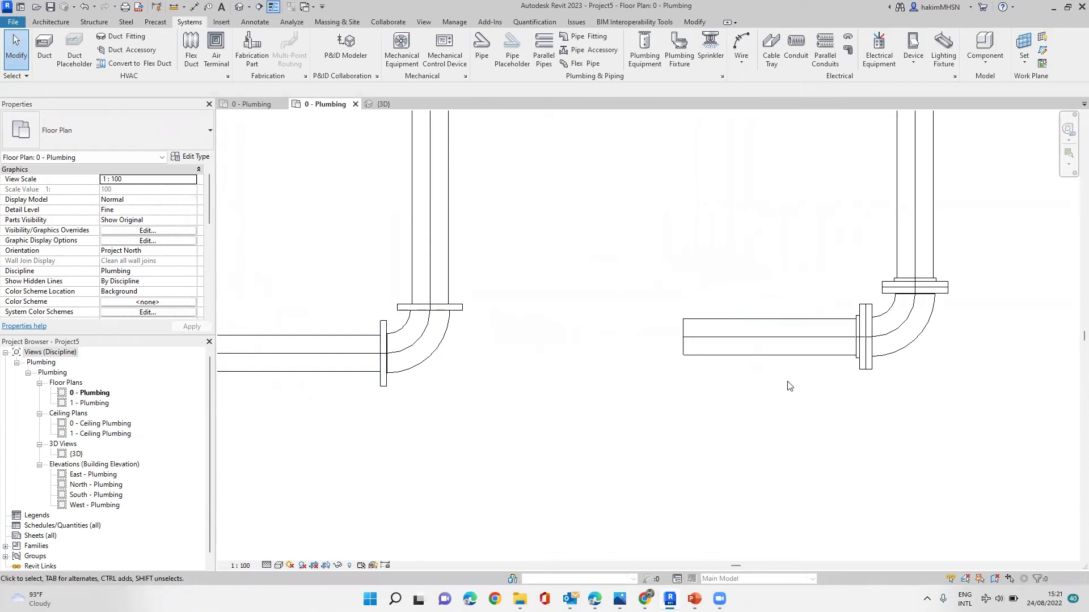
pyautogui.scroll(-1, 397, 346)
pyautogui.scroll(1, 399, 346)
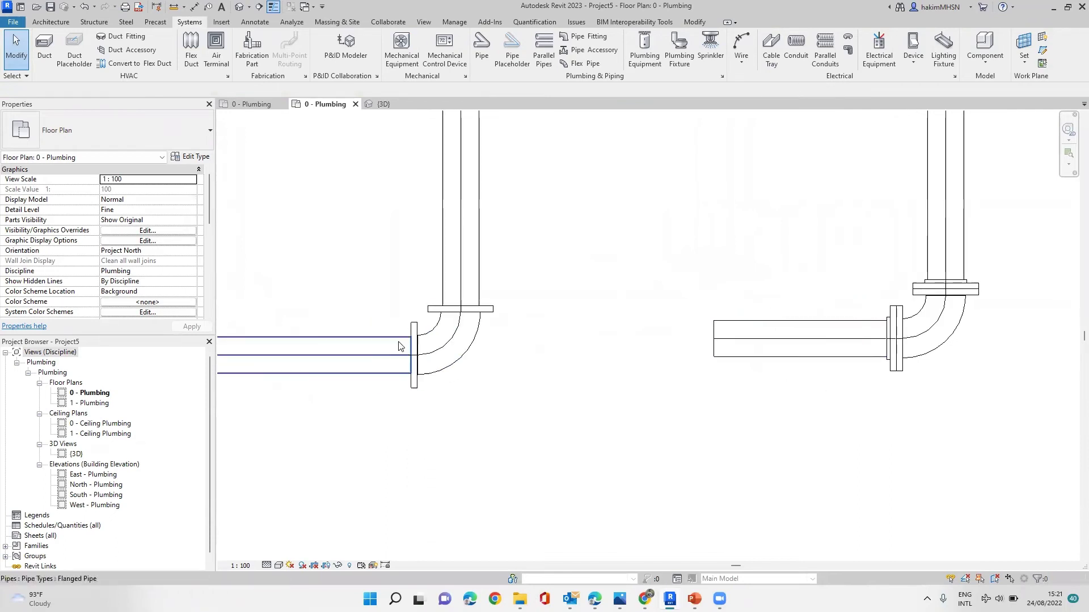
pyautogui.click(407, 346)
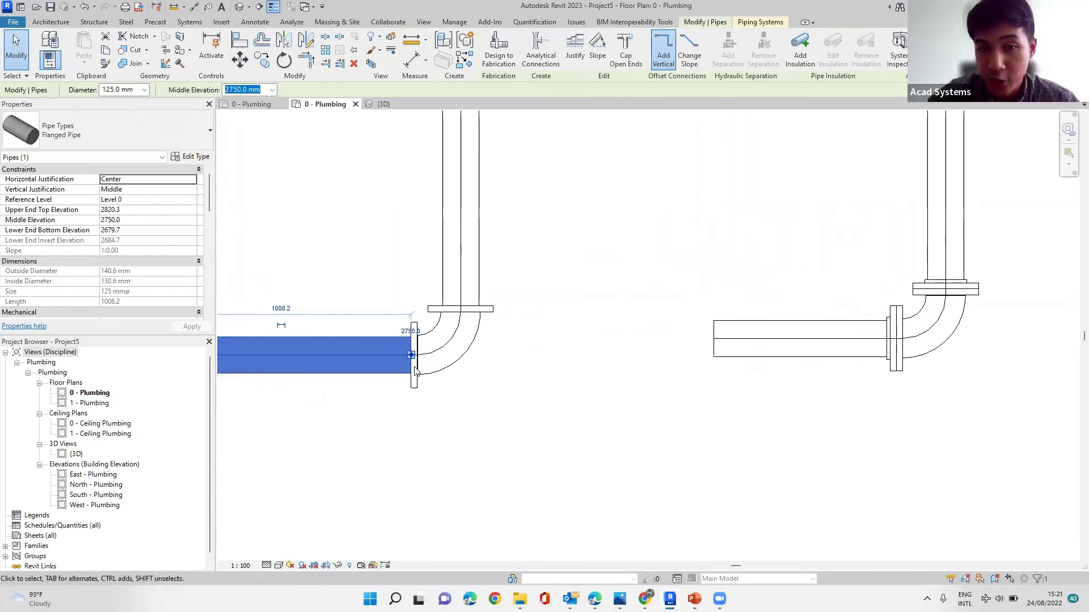
pyautogui.click(747, 397)
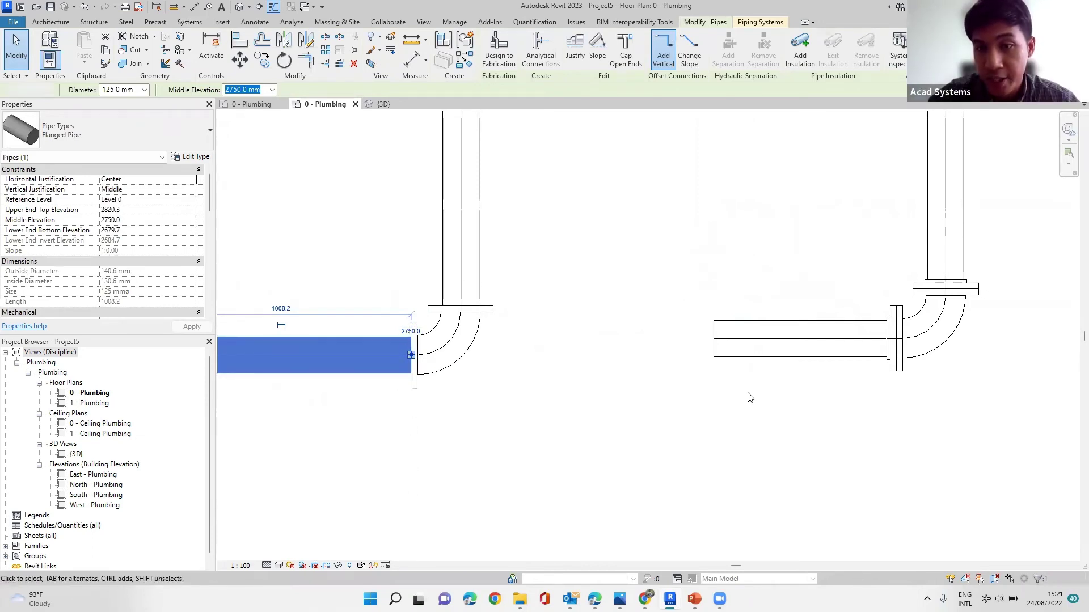
pyautogui.moveTo(607, 399); pyautogui.dragTo(420, 340, button='middle')
pyautogui.scroll(3, 803, 301)
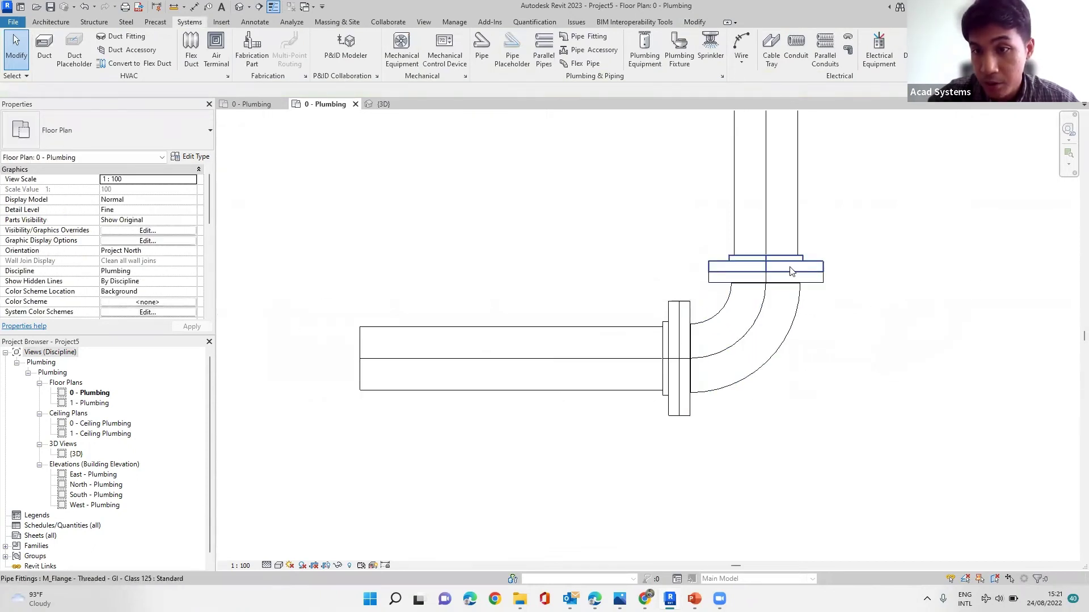
pyautogui.scroll(-4, 803, 301)
pyautogui.moveTo(731, 365); pyautogui.dragTo(520, 448, button='middle')
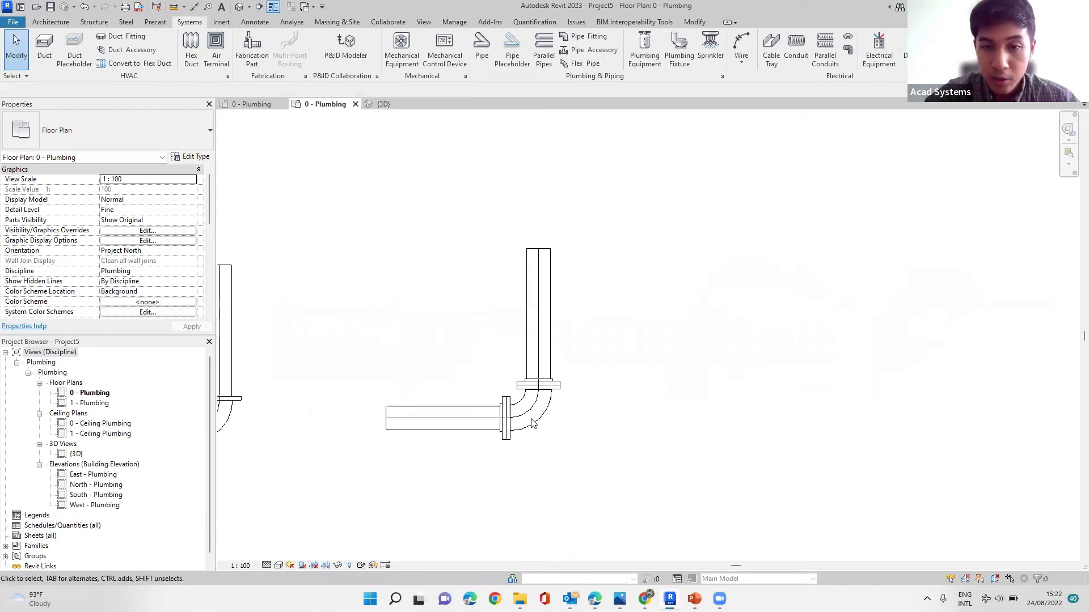
# - Lengthen the right run's vertical riser by dragging its top end upward
pyautogui.click(488, 46)
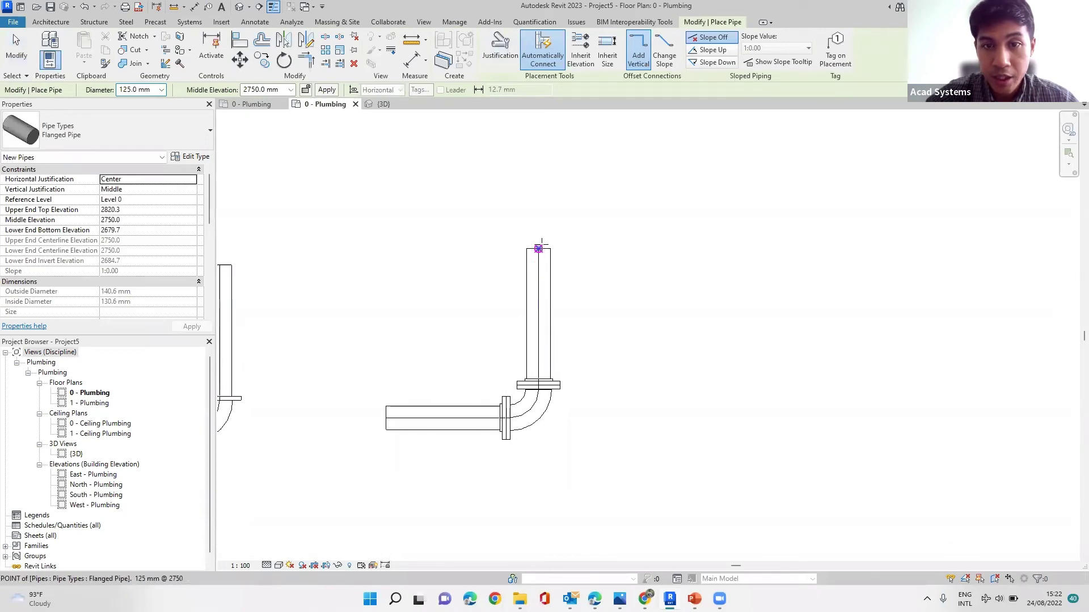
pyautogui.press('Escape')
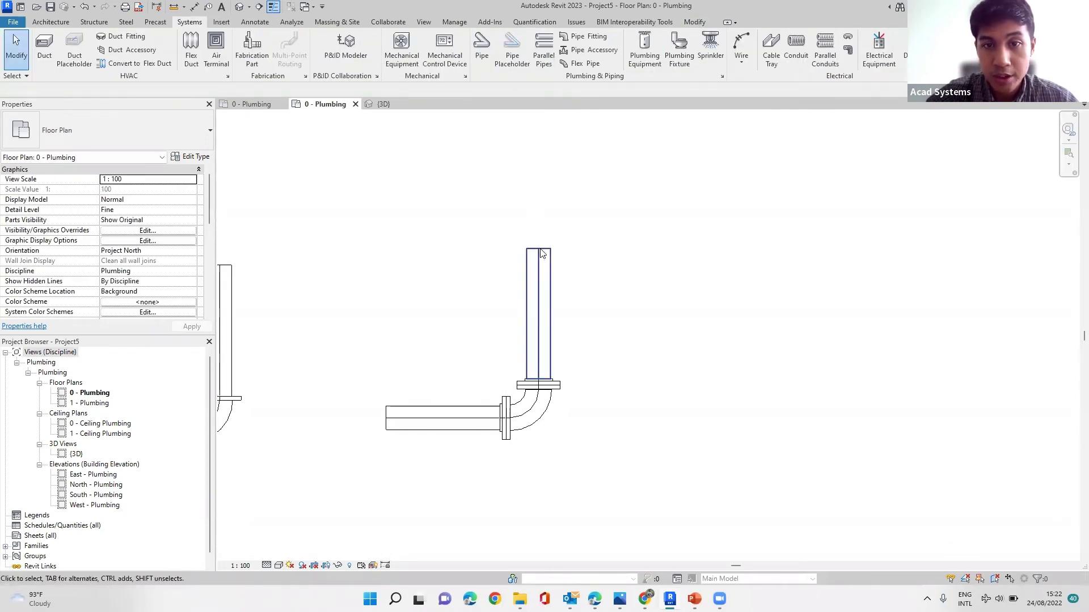
pyautogui.click(543, 372)
pyautogui.scroll(-3, 543, 371)
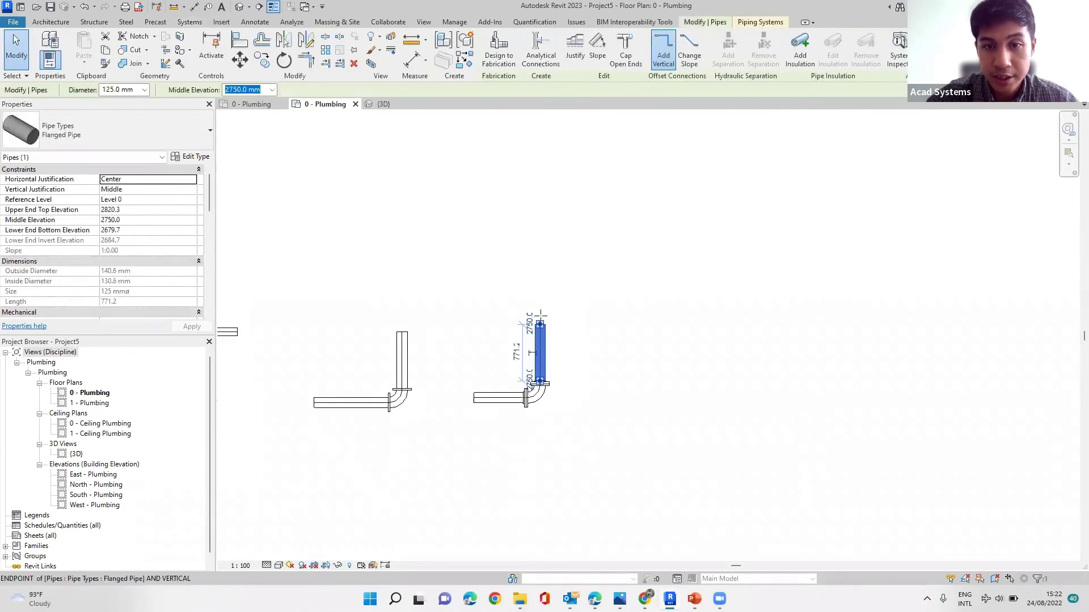
pyautogui.moveTo(540, 327); pyautogui.dragTo(548, 264)
pyautogui.scroll(2, 545, 262)
pyautogui.press('Escape')
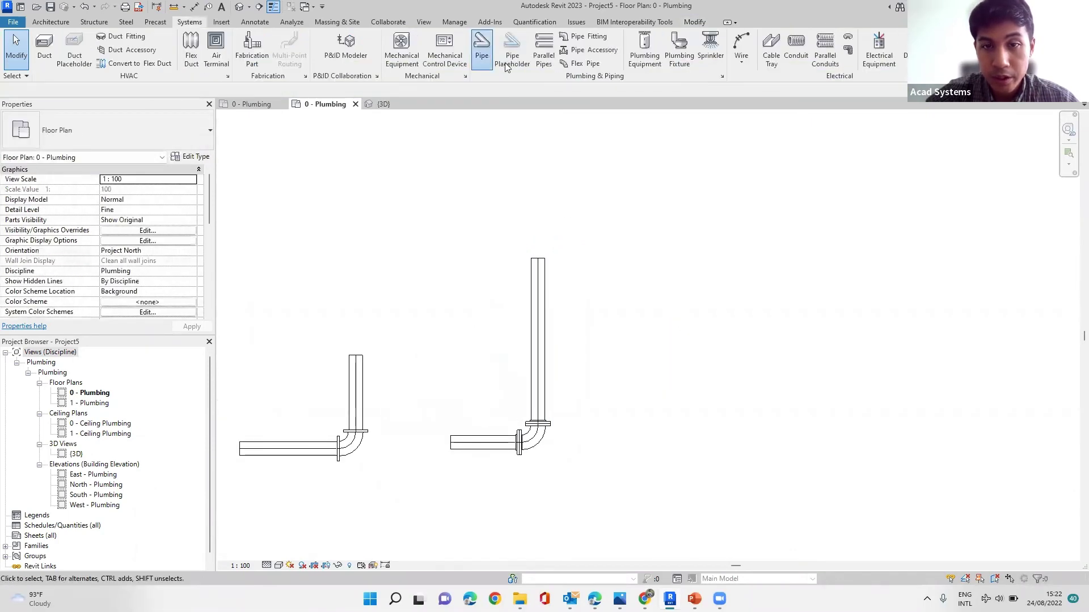
# - Draw a horizontal branch pipe (PI) from the riser to the right, forming a flanged tee
pyautogui.press('p')
pyautogui.press('i')
pyautogui.click(538, 339)
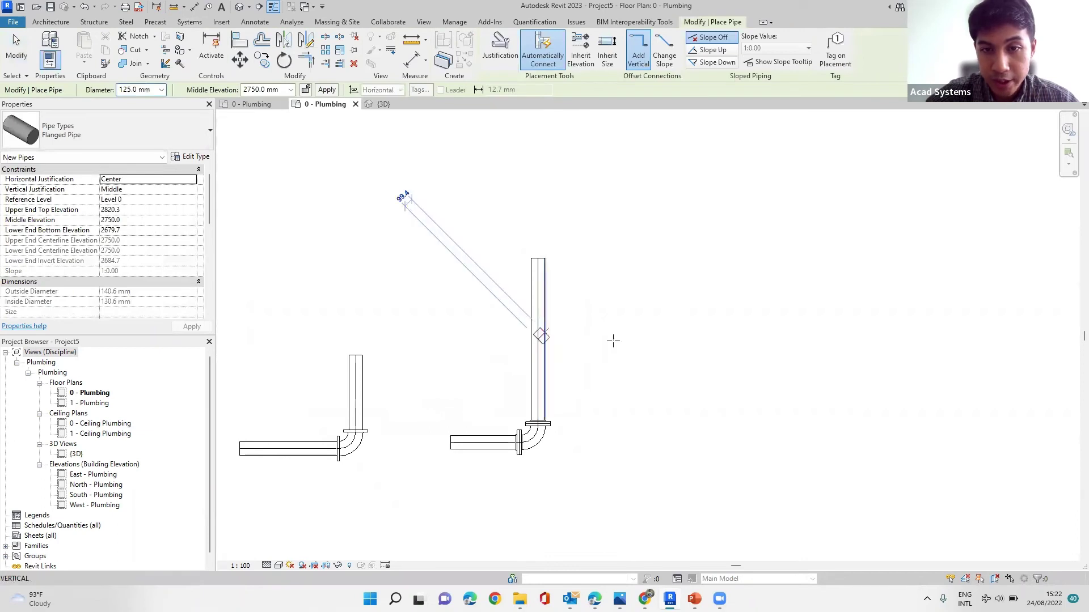
pyautogui.click(636, 341)
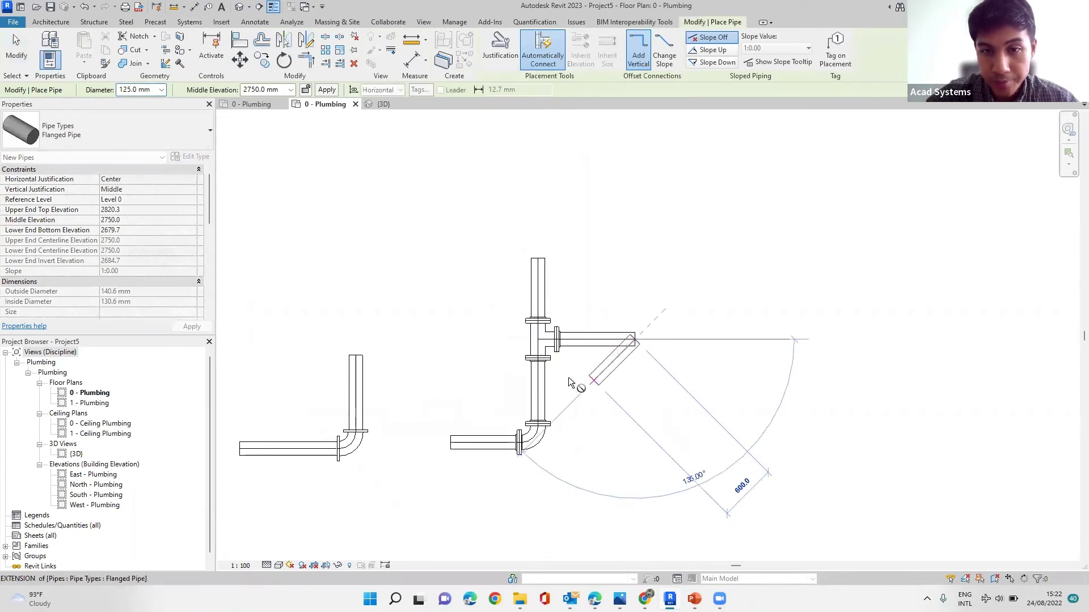
pyautogui.scroll(2, 556, 364)
pyautogui.press('Escape')
pyautogui.scroll(-2, 549, 362)
pyautogui.scroll(4, 548, 352)
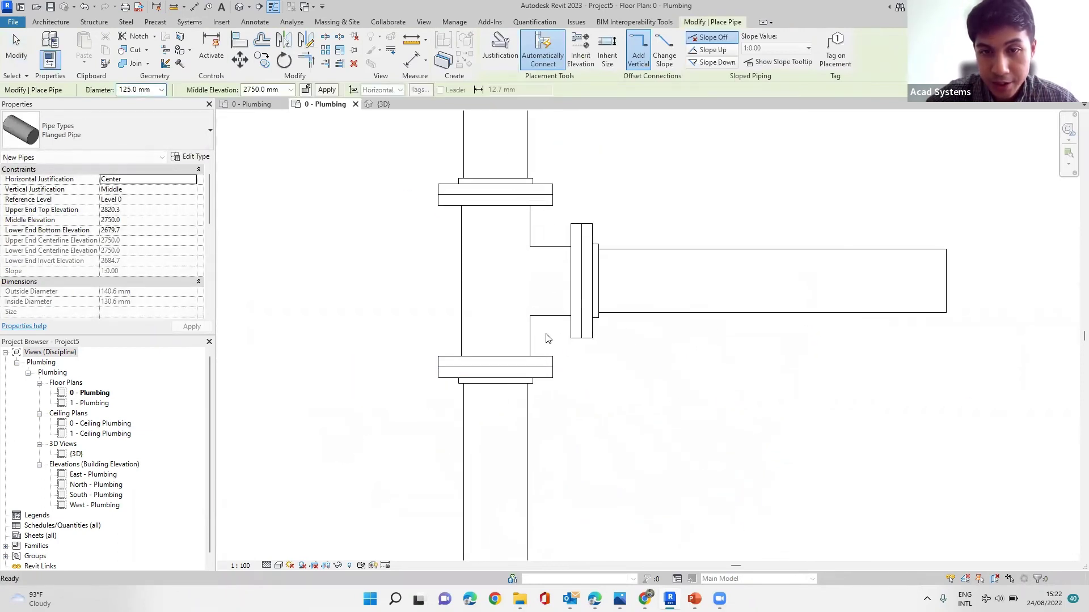
pyautogui.press('Escape')
# - Select the new tee and branch flange to verify their GI Class 125 types
pyautogui.click(540, 323)
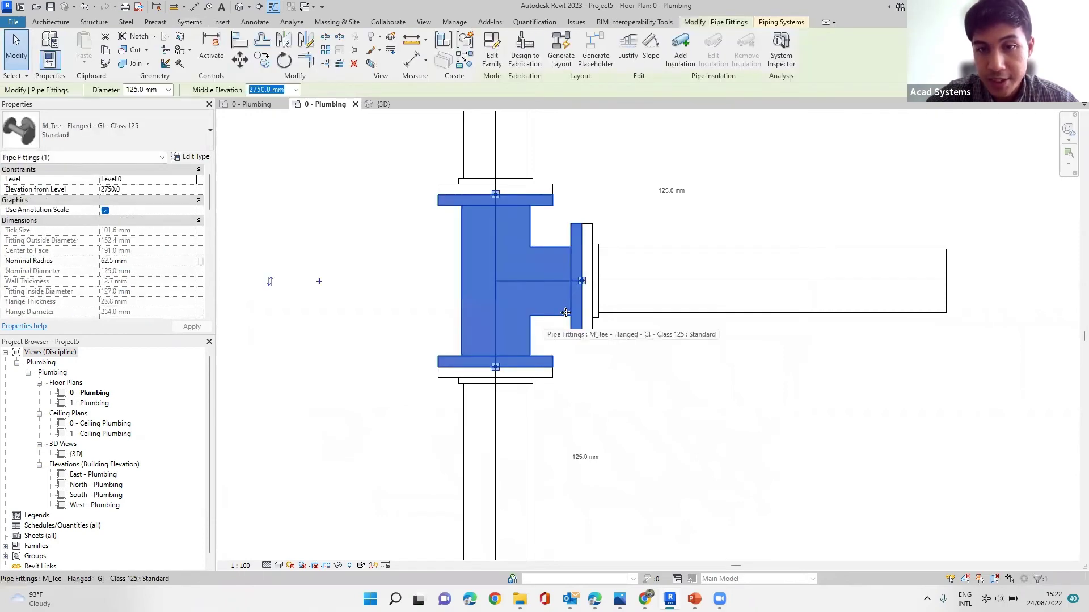
pyautogui.press('Escape')
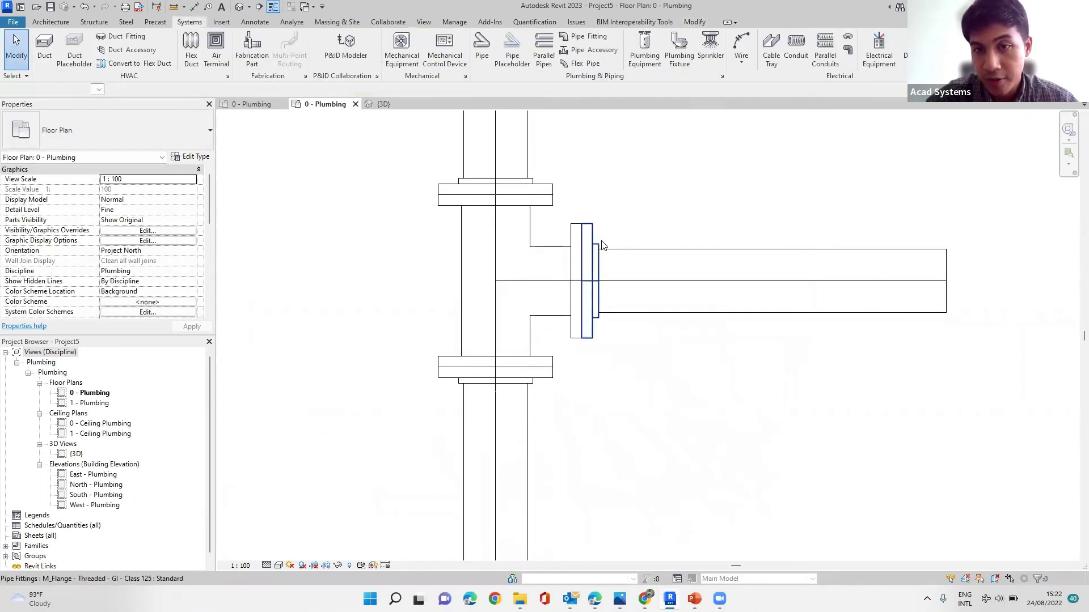
pyautogui.click(599, 241)
pyautogui.scroll(-3, 638, 306)
pyautogui.scroll(-2, 638, 307)
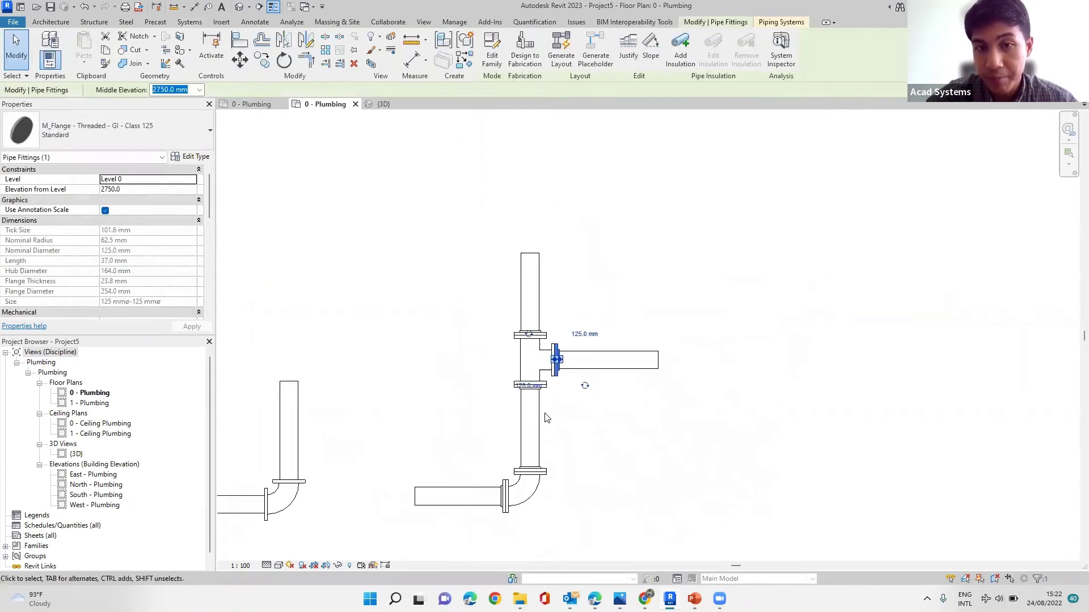
pyautogui.press('Escape')
# - Draw a pipe from the riser's top end at 45° up and to the right
pyautogui.click(491, 43)
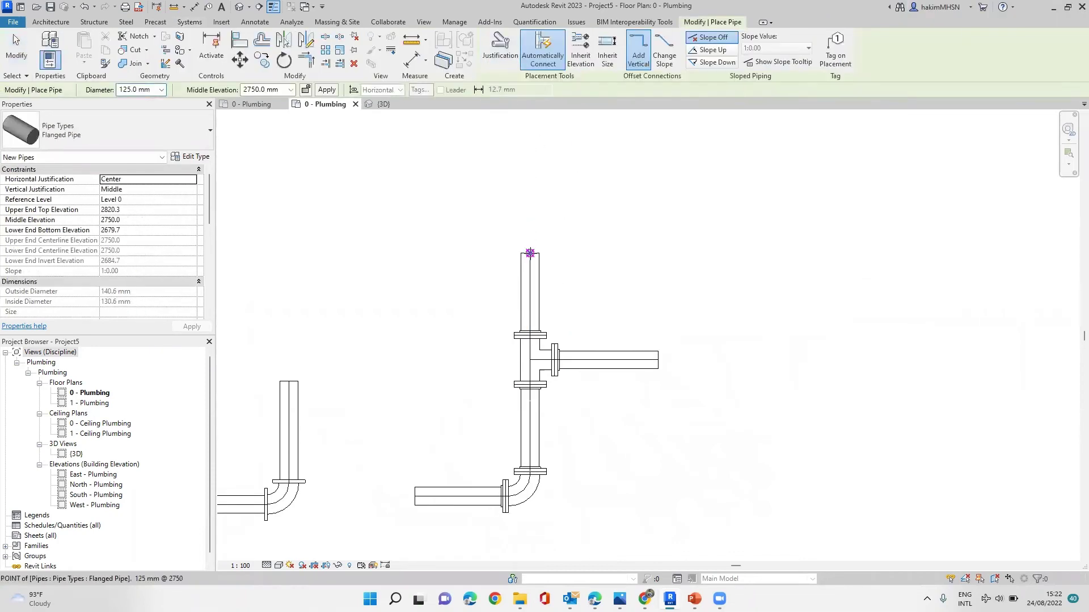
pyautogui.click(529, 251)
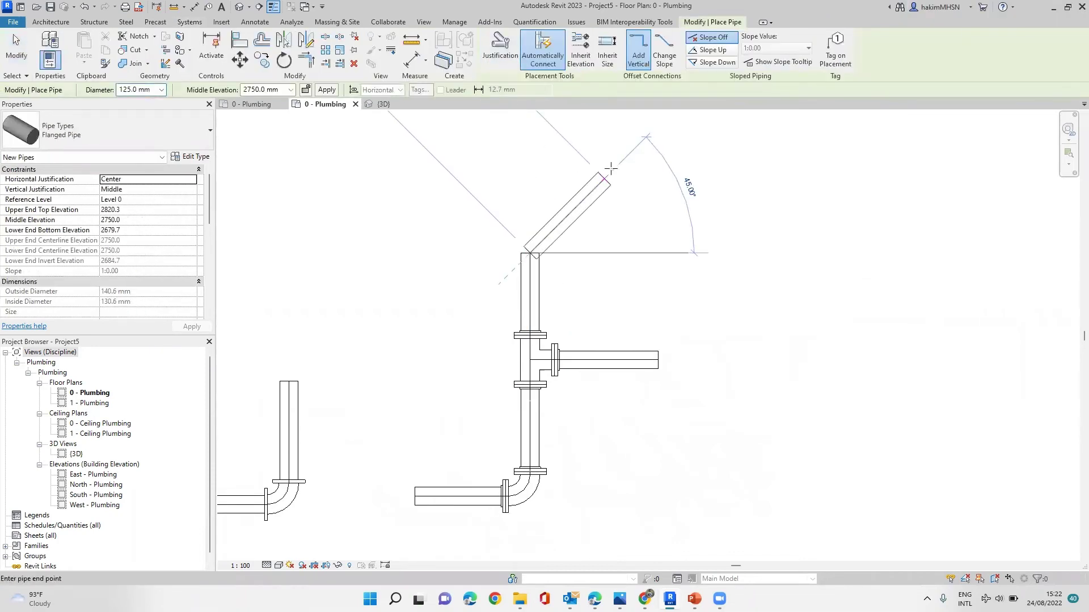
pyautogui.click(645, 145)
pyautogui.press('Escape')
pyautogui.press('Escape')
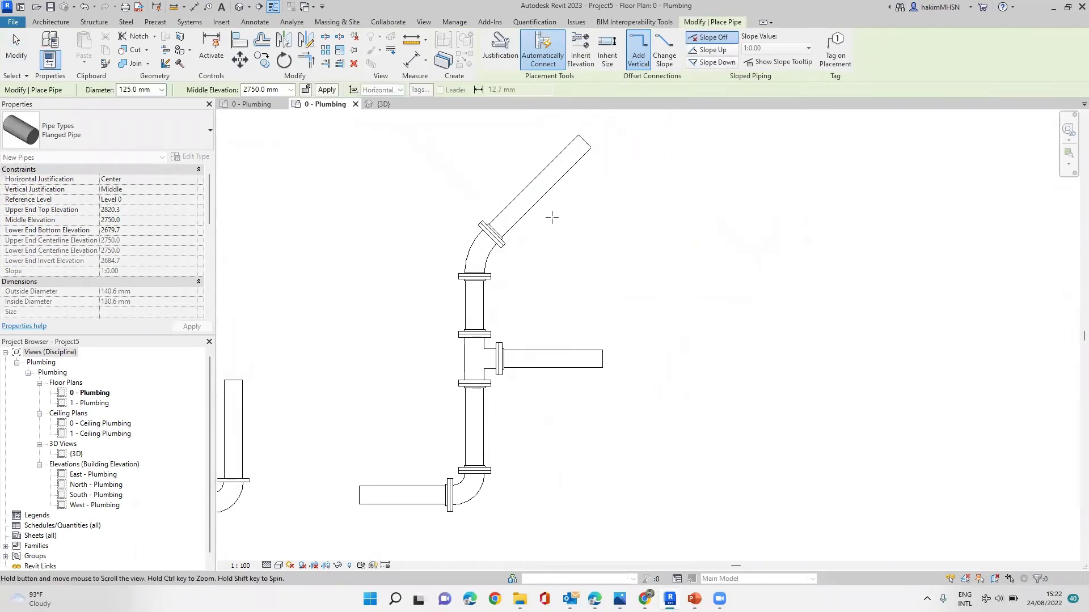
# - Inspect the new 45° flanged elbow and select the angled pipe to check its 991.2 mm length
pyautogui.moveTo(553, 217); pyautogui.dragTo(486, 273, button='middle')
pyautogui.scroll(1, 540, 241)
pyautogui.scroll(-1, 544, 301)
pyautogui.scroll(-1, 529, 289)
pyautogui.scroll(-1, 517, 291)
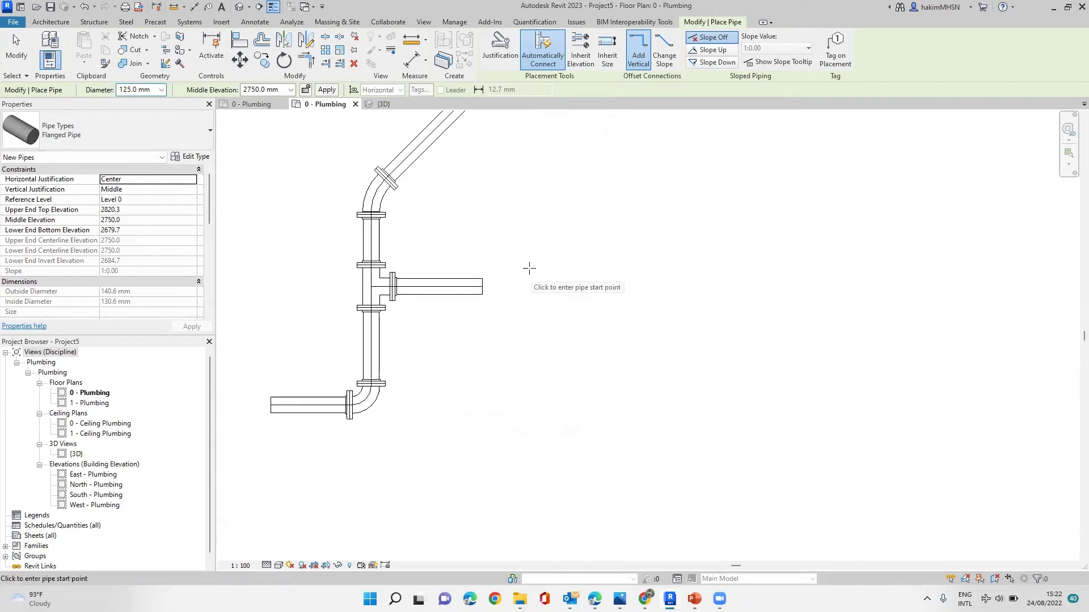
pyautogui.scroll(1, 527, 260)
pyautogui.moveTo(527, 260); pyautogui.dragTo(567, 433, button='middle')
pyautogui.scroll(1, 352, 236)
pyautogui.scroll(1, 468, 296)
pyautogui.press('Escape')
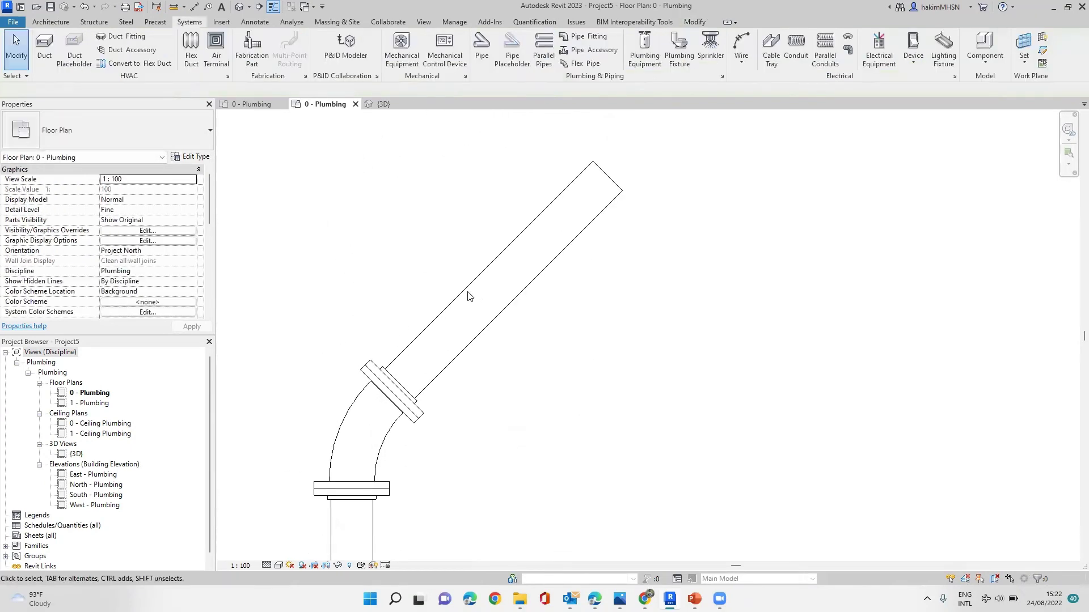
pyautogui.click(468, 296)
pyautogui.moveTo(545, 280); pyautogui.dragTo(603, 387, button='middle')
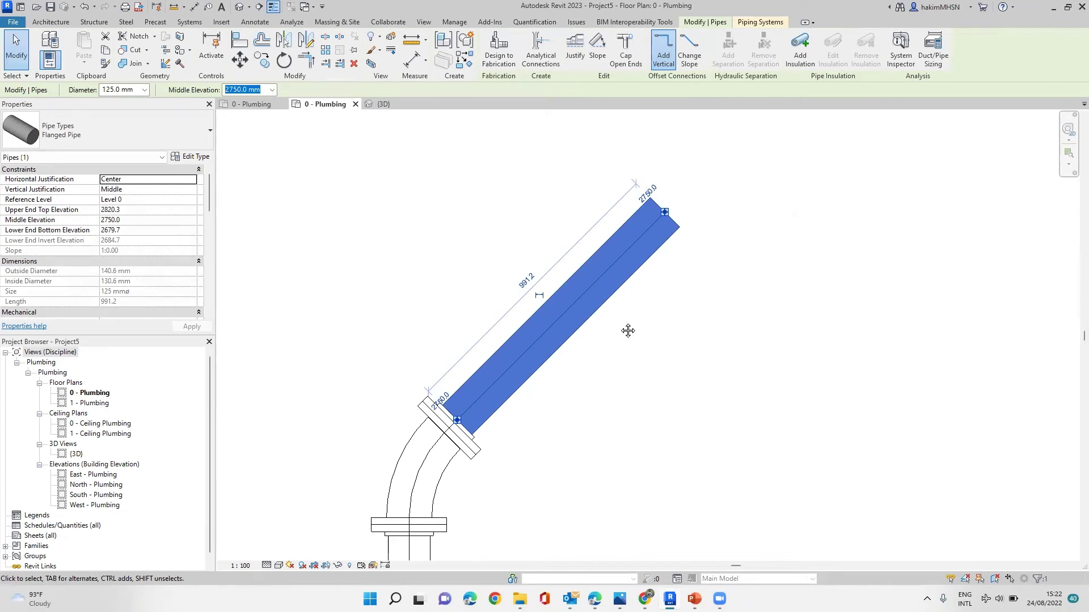
# - Change the angled pipe's length dimension from 991.2 to 2000 mm
pyautogui.moveTo(730, 342); pyautogui.dragTo(804, 321, button='middle')
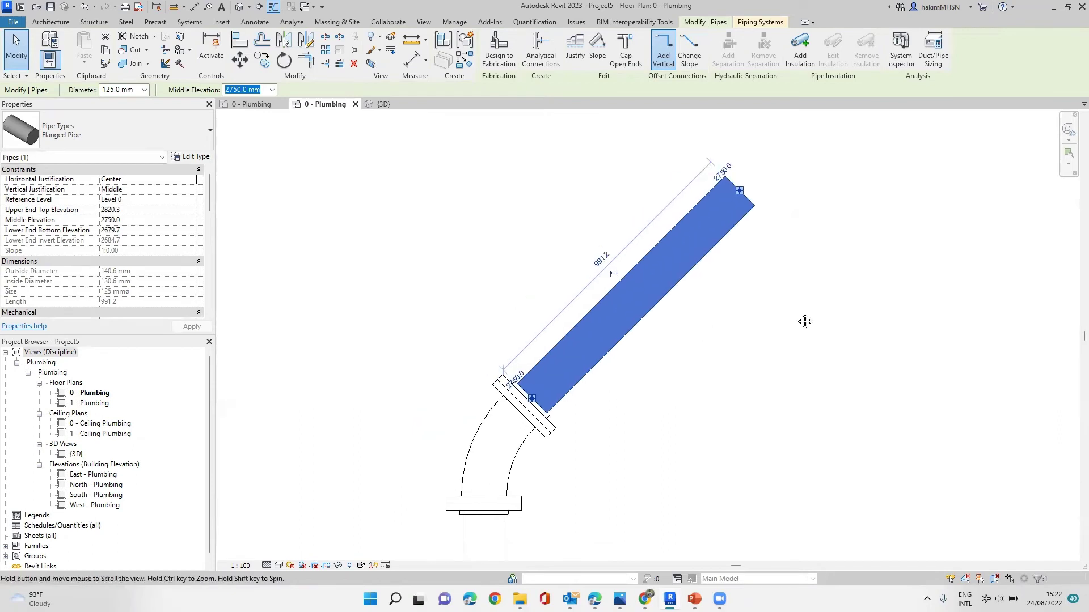
pyautogui.click(602, 258)
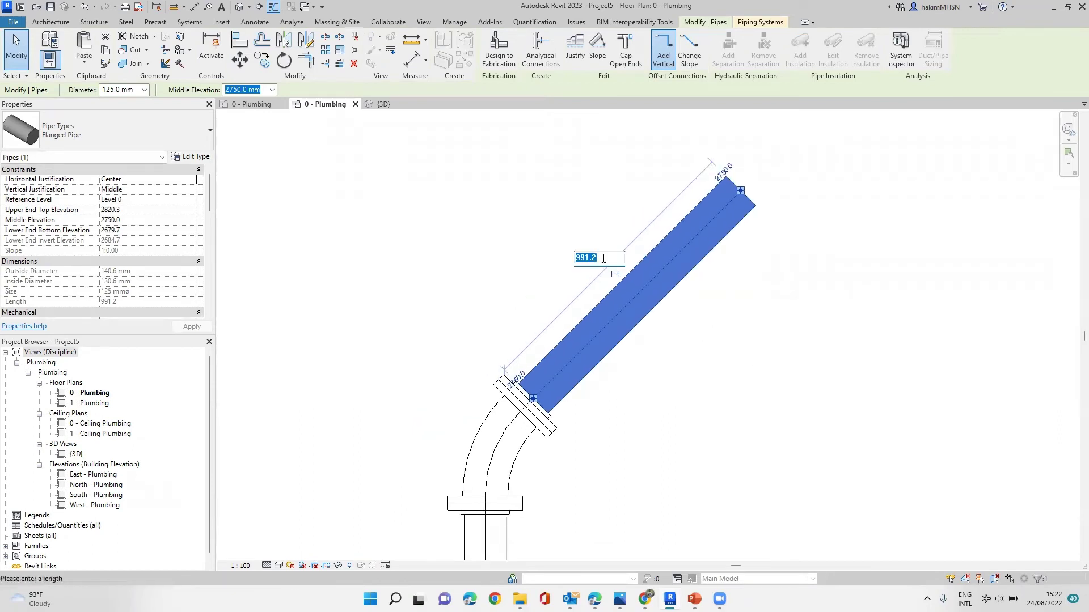
pyautogui.write('2000')
pyautogui.press('Return')
pyautogui.scroll(-2, 722, 311)
pyautogui.moveTo(722, 312); pyautogui.dragTo(749, 273, button='middle')
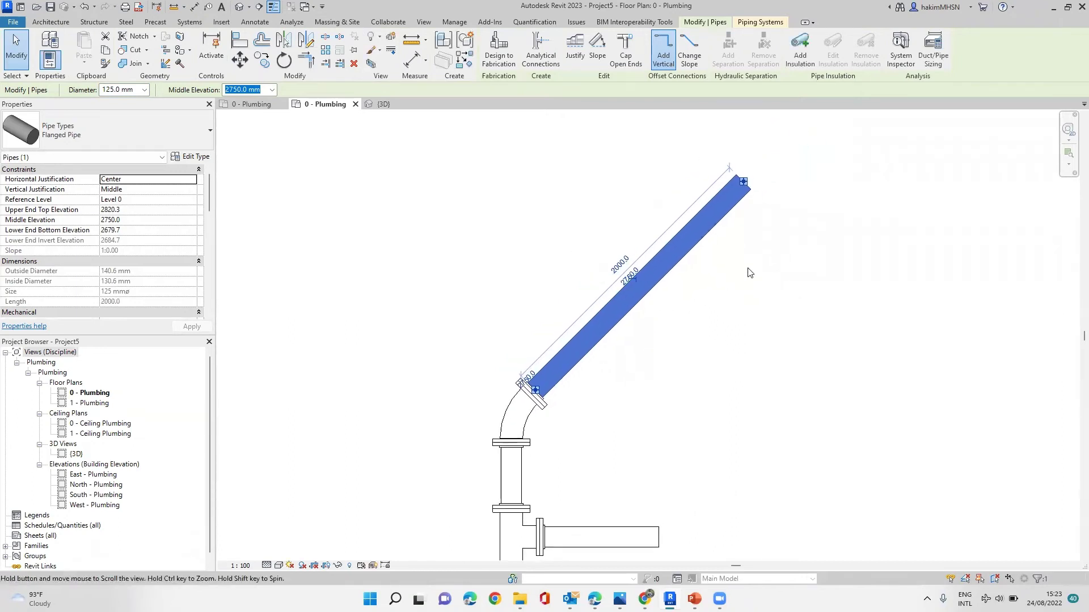
pyautogui.click(748, 273)
pyautogui.scroll(3, 744, 243)
pyautogui.moveTo(739, 187); pyautogui.dragTo(700, 215, button='middle')
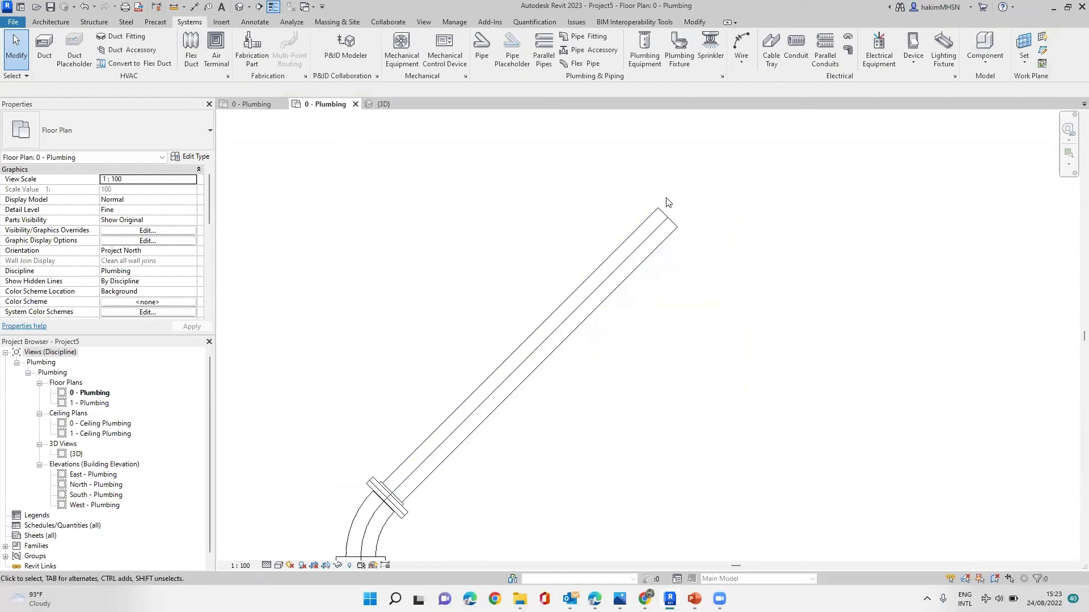
# - Start the Pipe Fitting tool with M_Flange - Threaded - GI - Class 125 Standard selected
pyautogui.scroll(-2, 665, 208)
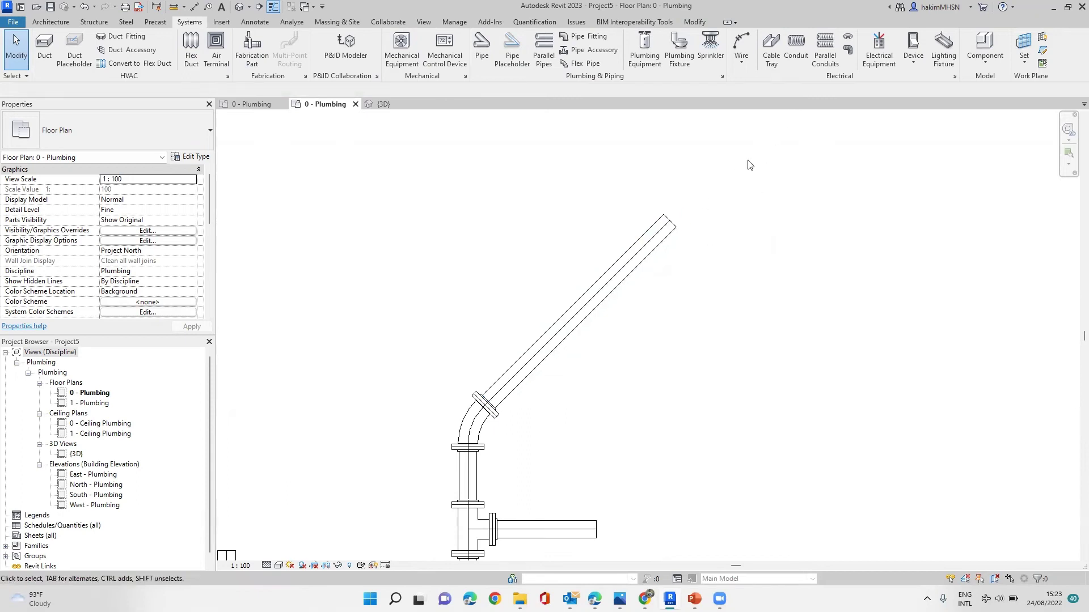
pyautogui.scroll(3, 731, 191)
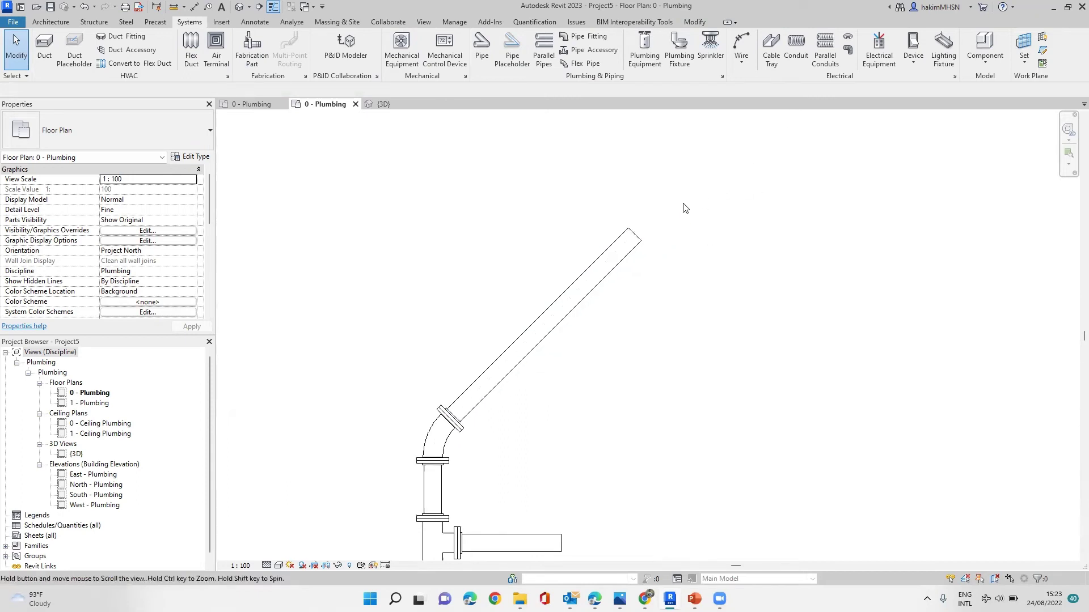
pyautogui.click(589, 39)
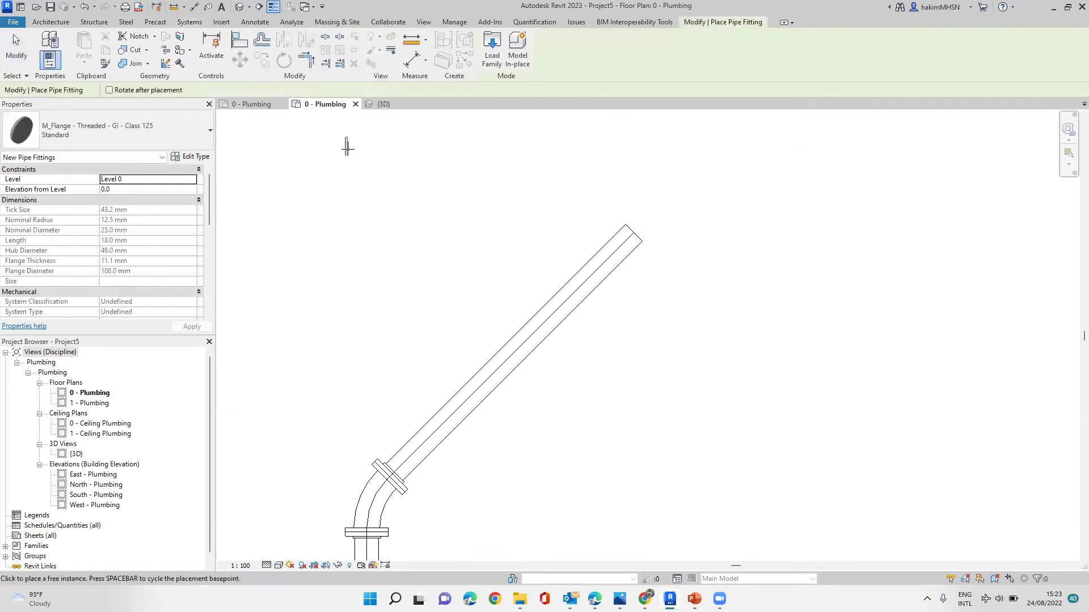
pyautogui.click(149, 129)
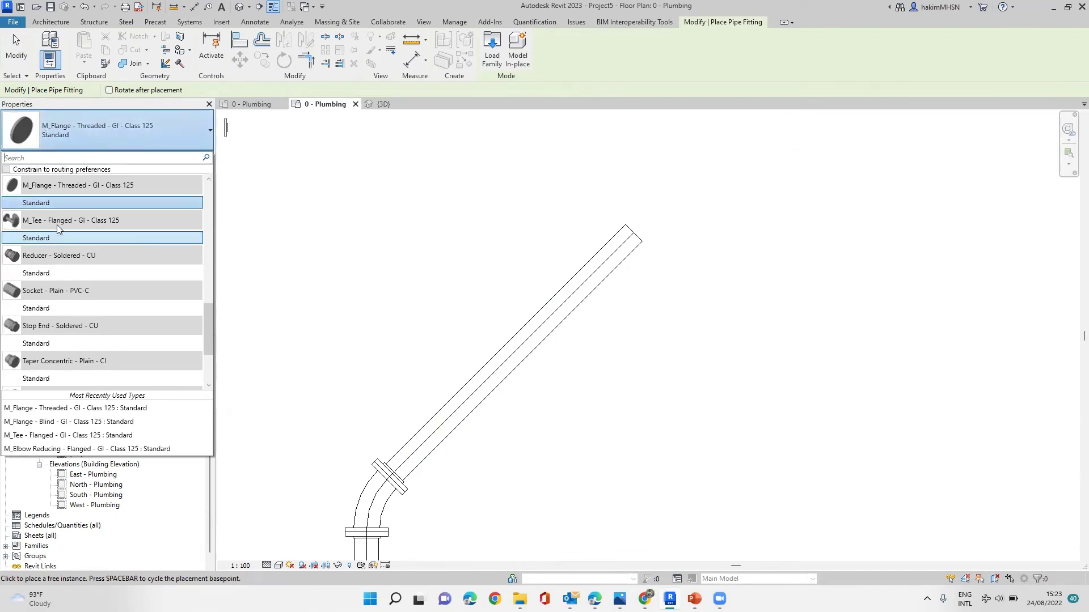
pyautogui.scroll(5, 63, 271)
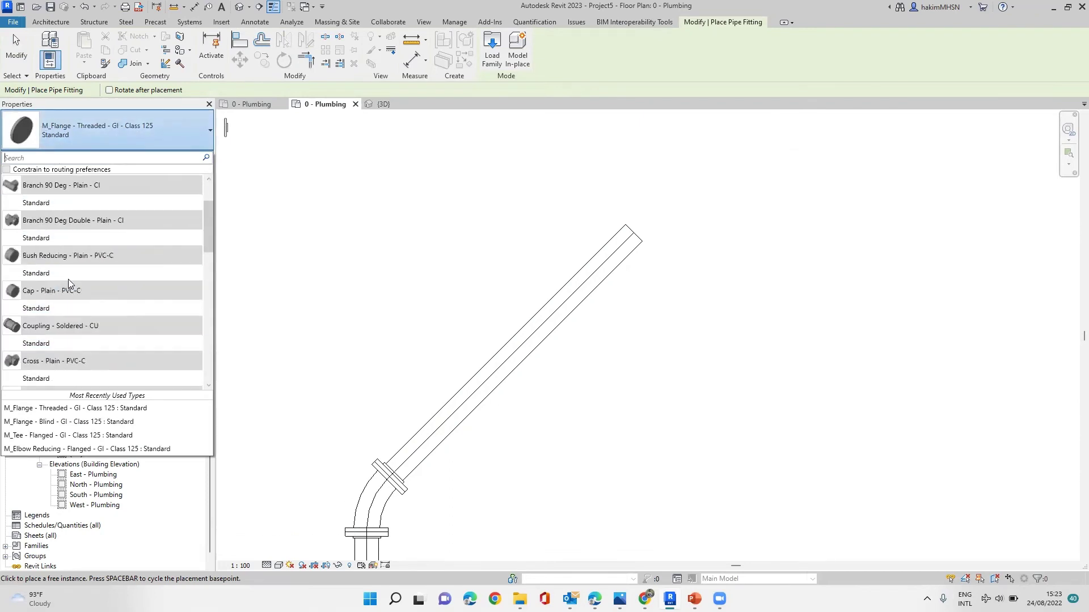
pyautogui.scroll(2, 83, 310)
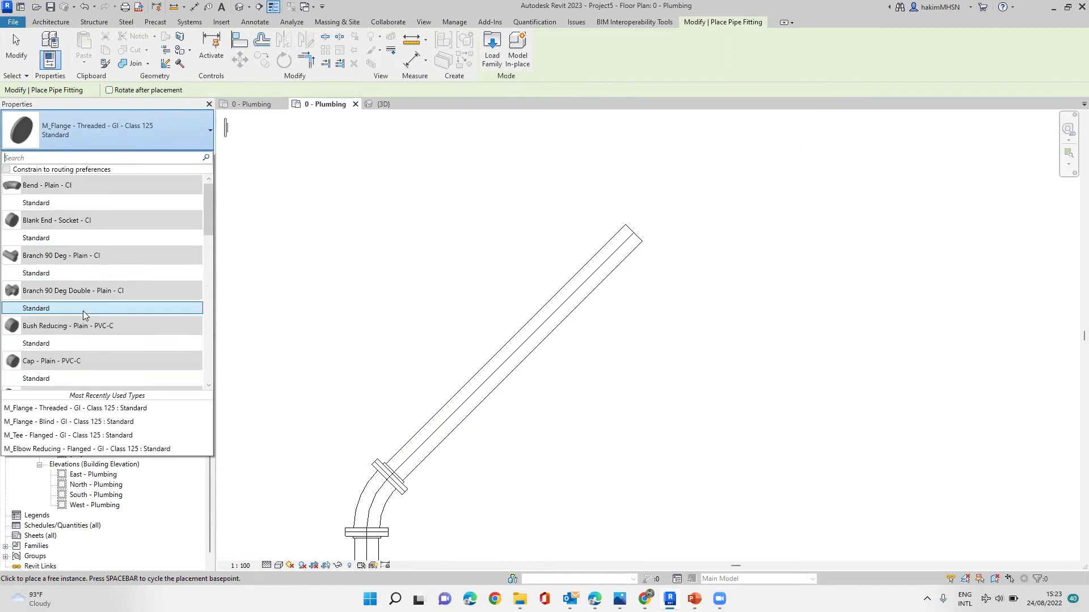
pyautogui.click(97, 134)
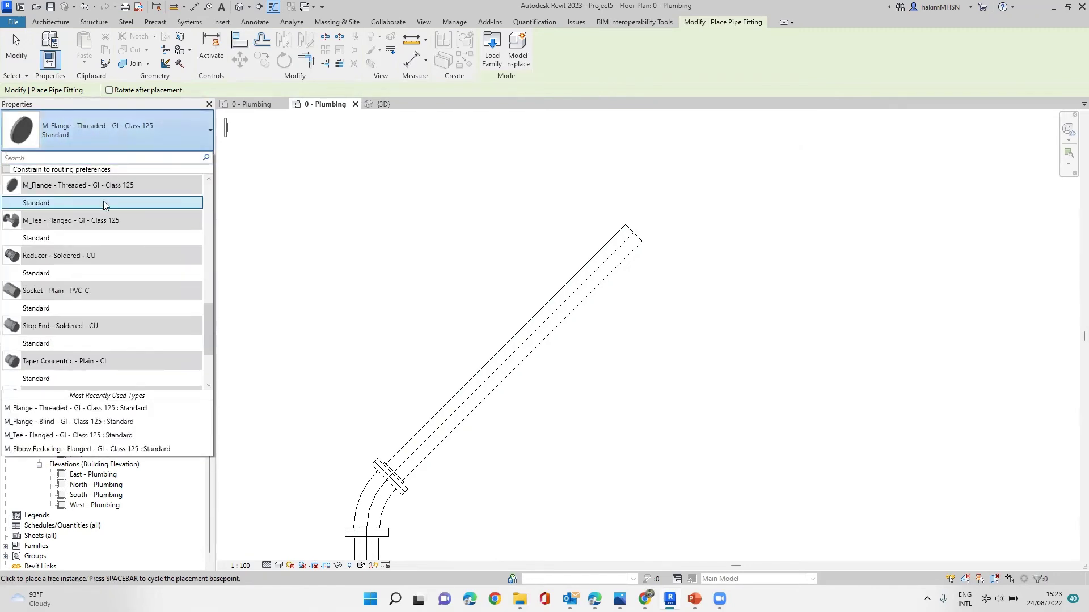
pyautogui.click(177, 202)
pyautogui.scroll(5, 634, 221)
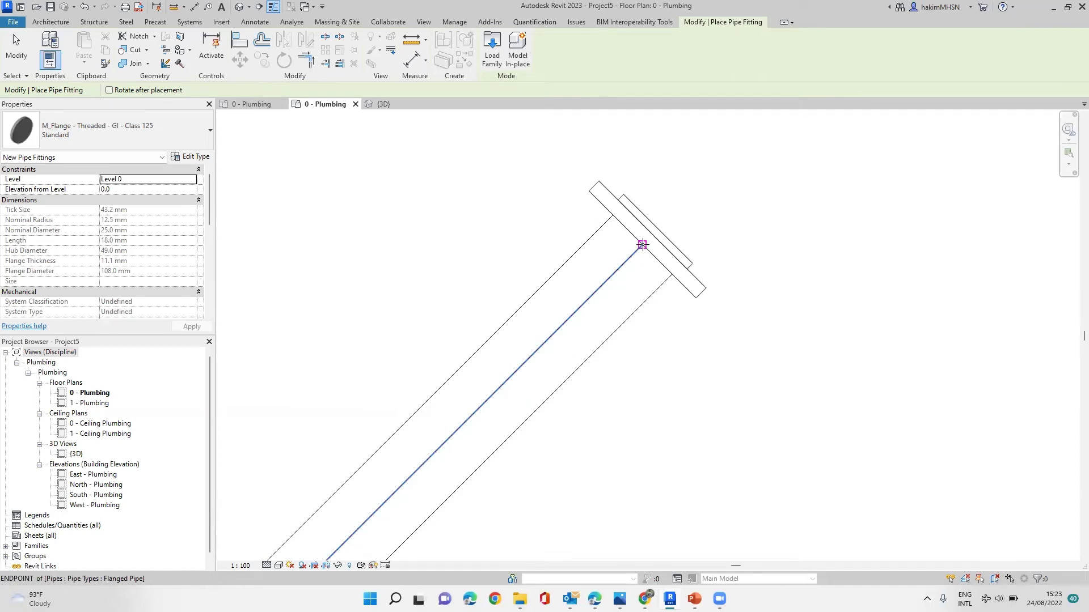
# - Place the threaded GI Class 125 flange on the angled pipe's upper end at 125 mm
pyautogui.scroll(-2, 642, 244)
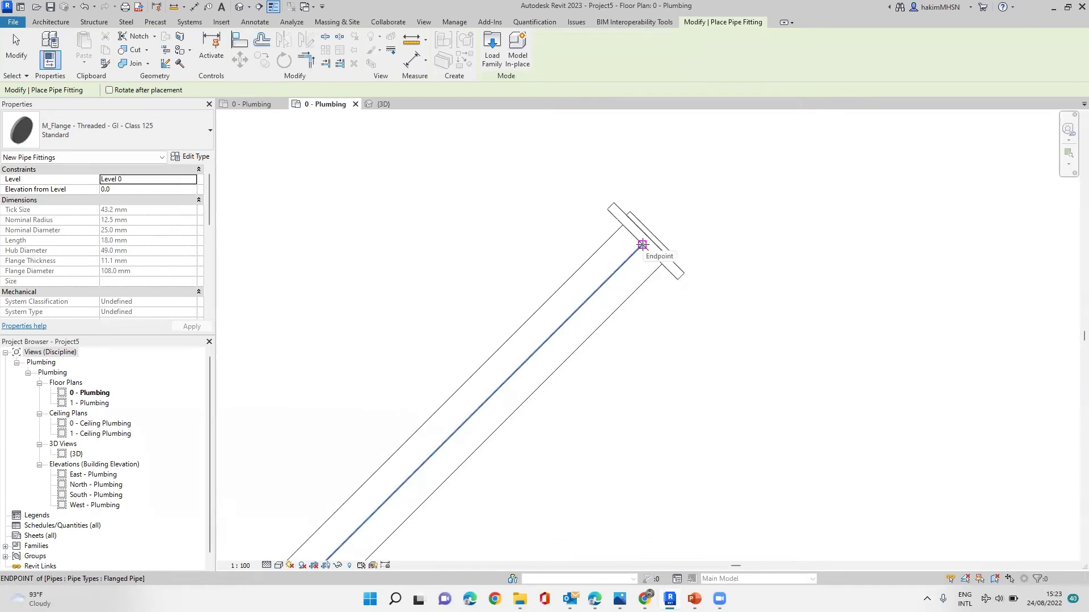
pyautogui.click(642, 245)
pyautogui.scroll(-2, 644, 244)
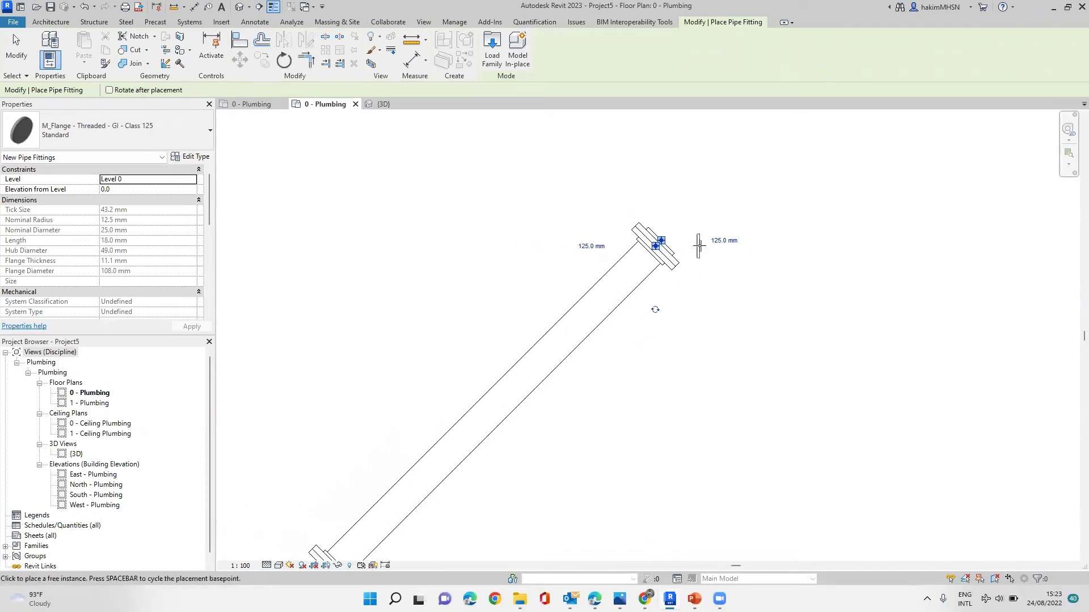
pyautogui.scroll(-1, 701, 244)
pyautogui.scroll(1, 712, 241)
pyautogui.scroll(-1, 712, 235)
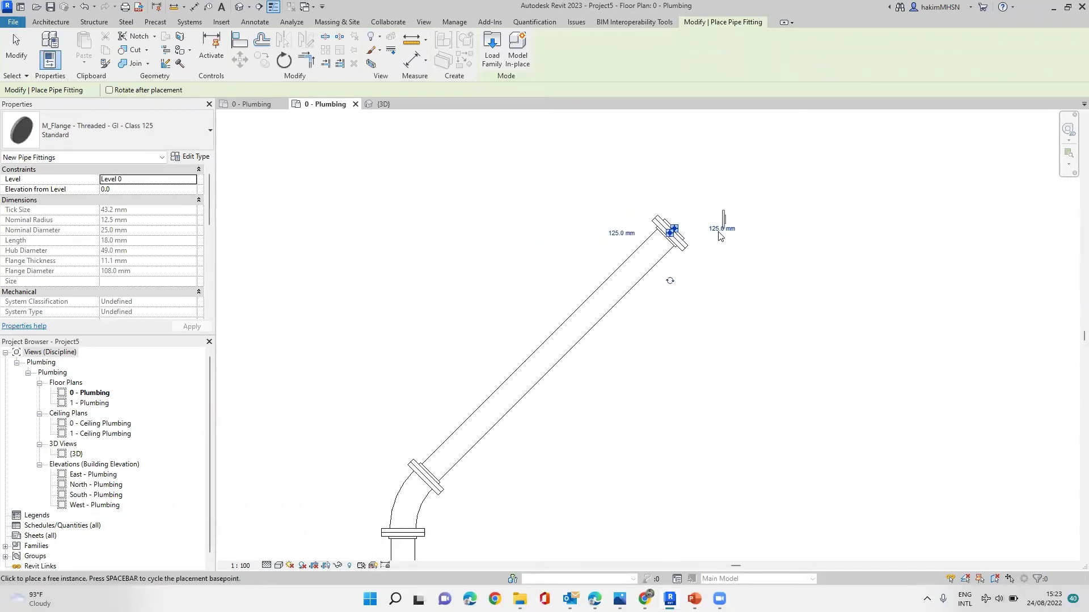
pyautogui.scroll(1, 706, 249)
pyautogui.press('Escape')
pyautogui.press('Escape')
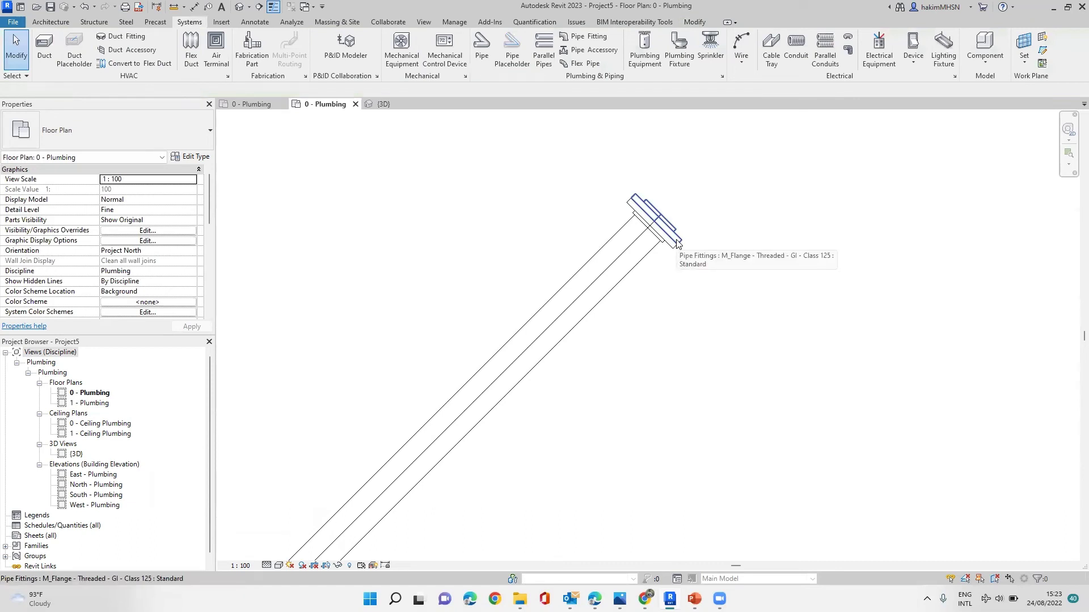
pyautogui.click(663, 220)
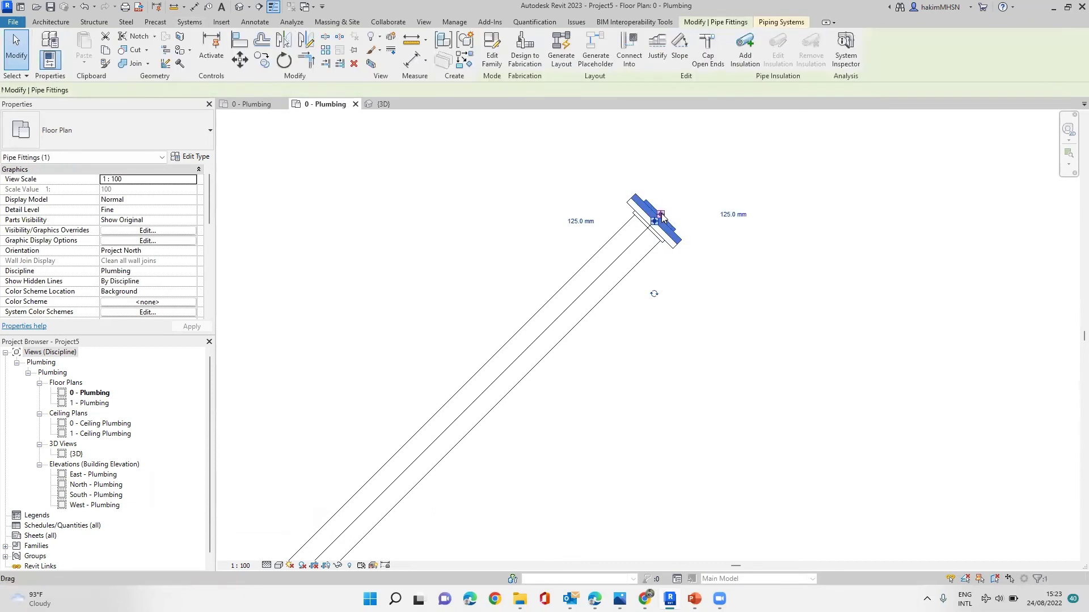
pyautogui.moveTo(664, 223); pyautogui.dragTo(661, 214)
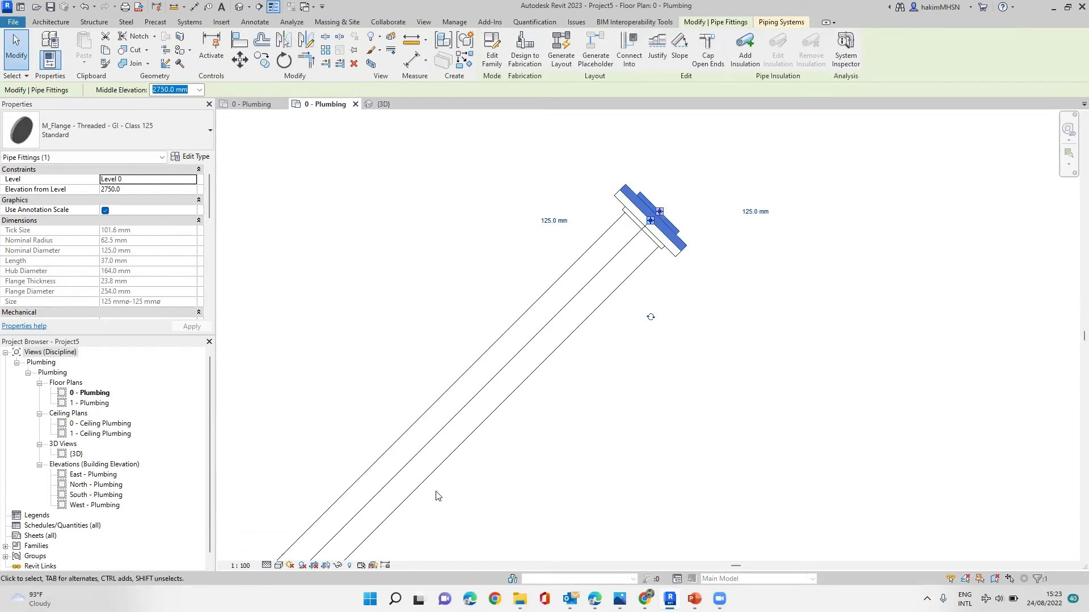
# - Draw a 2000 mm flanged pipe at 45° continuing from the threaded flange
pyautogui.rightClick(662, 213)
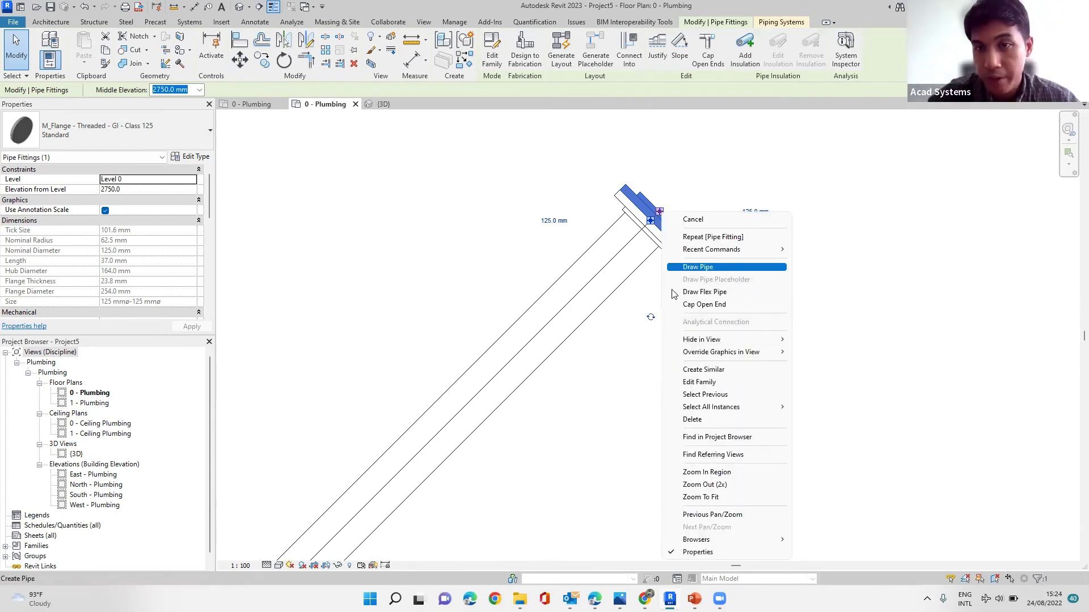
pyautogui.click(698, 267)
pyautogui.scroll(-3, 683, 278)
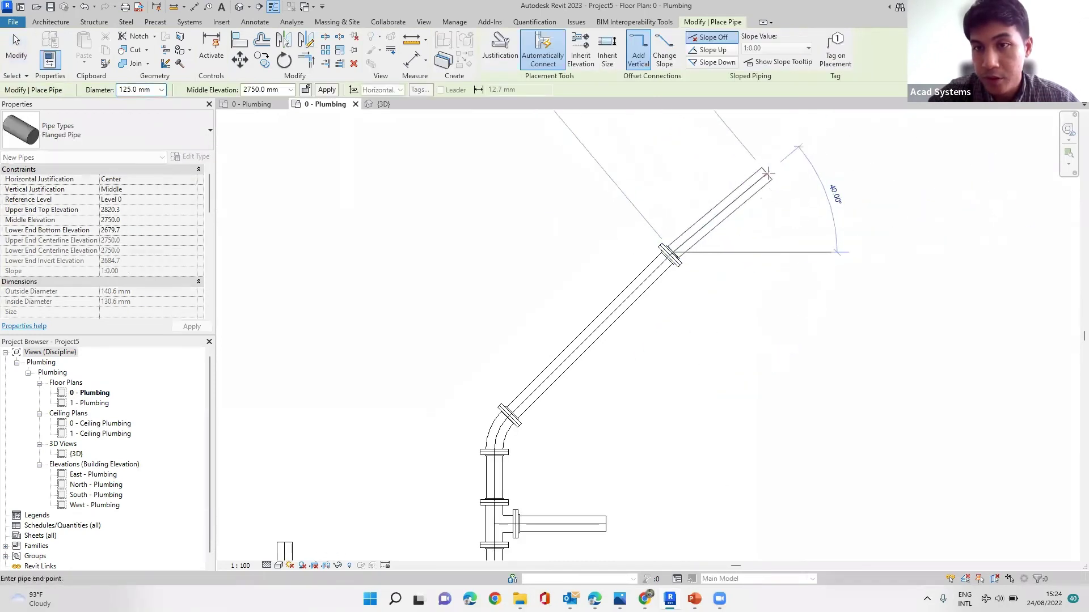
pyautogui.moveTo(768, 173); pyautogui.dragTo(710, 316, button='middle')
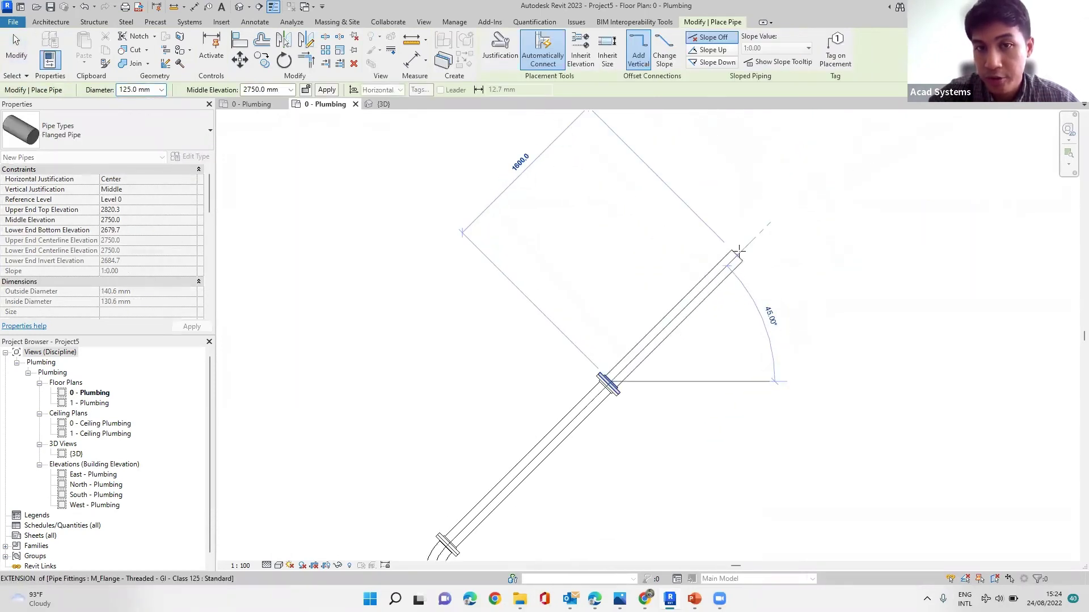
pyautogui.click(768, 226)
pyautogui.press('Escape')
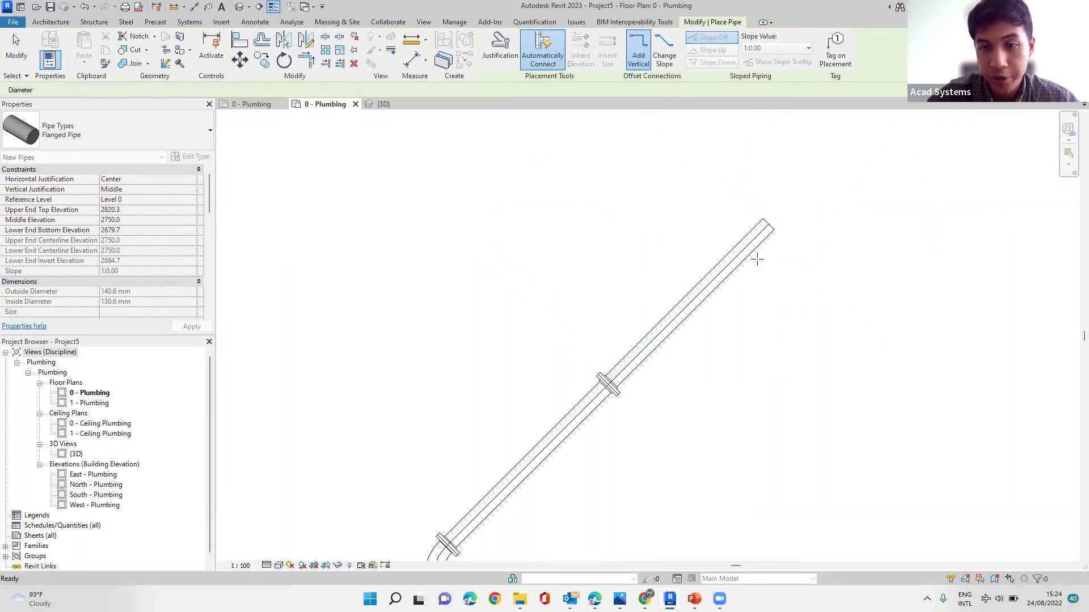
pyautogui.moveTo(757, 259); pyautogui.dragTo(697, 323, button='middle')
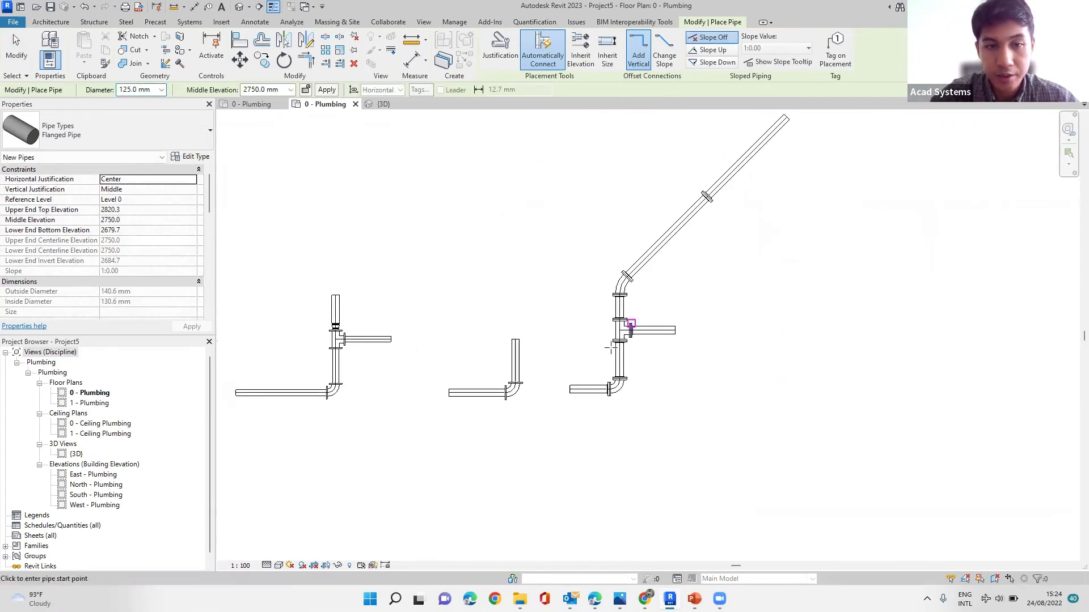
# - Switch view tabs back to Project5's 0 - Plumbing plan with the pipe runs in view
pyautogui.click(253, 106)
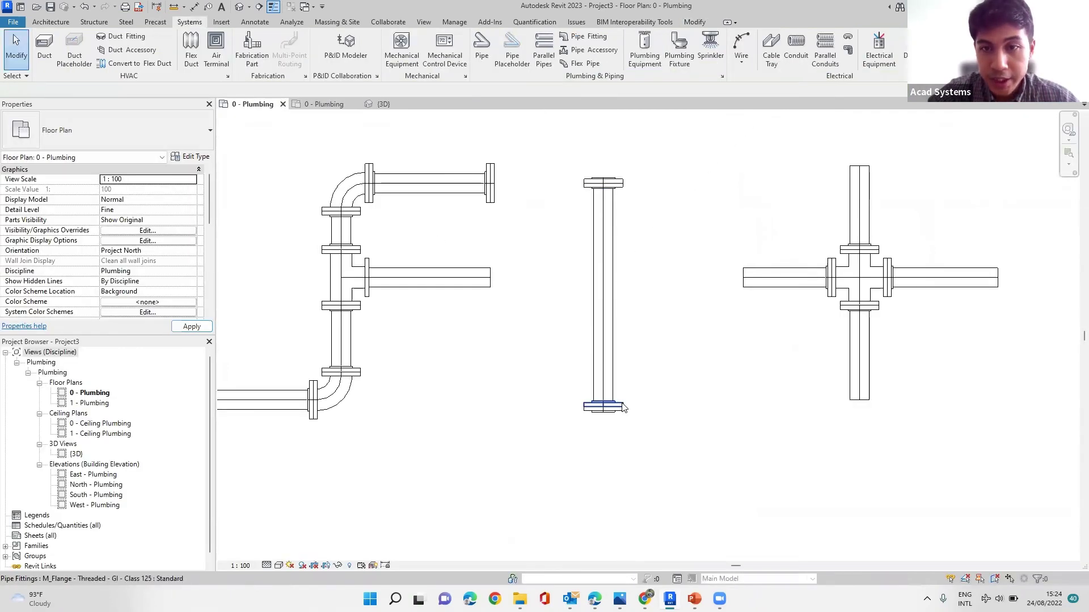
pyautogui.scroll(-2, 623, 407)
pyautogui.moveTo(652, 409); pyautogui.dragTo(615, 408, button='middle')
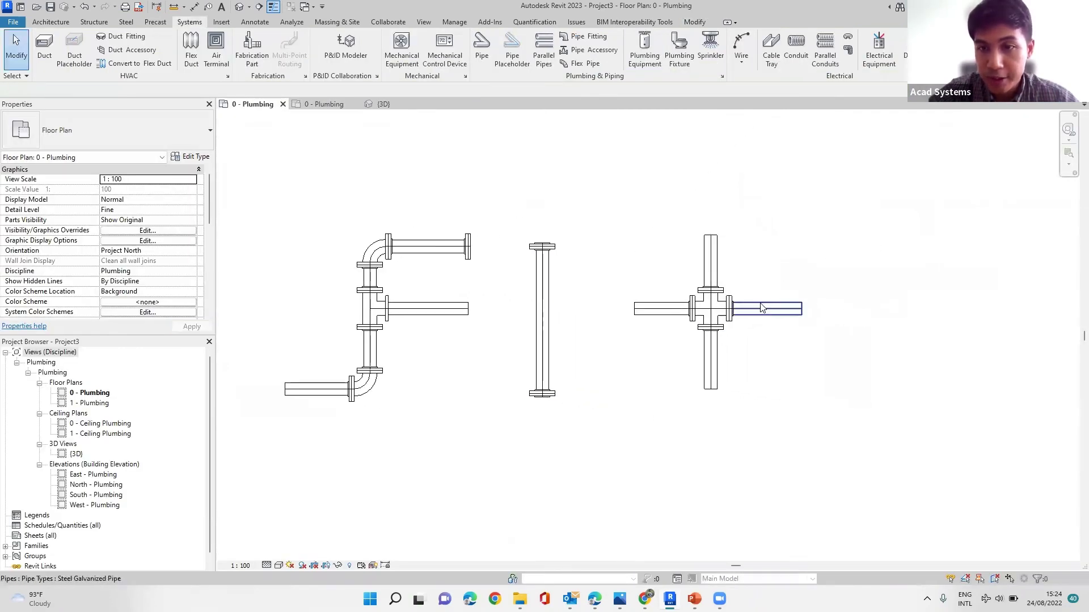
pyautogui.scroll(3, 762, 307)
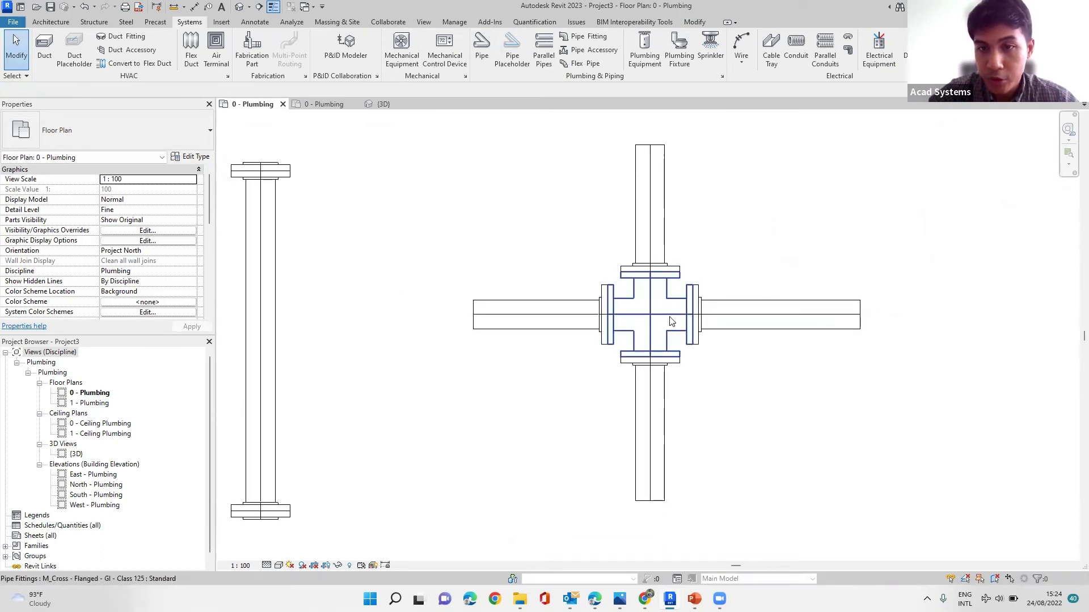
pyautogui.click(396, 105)
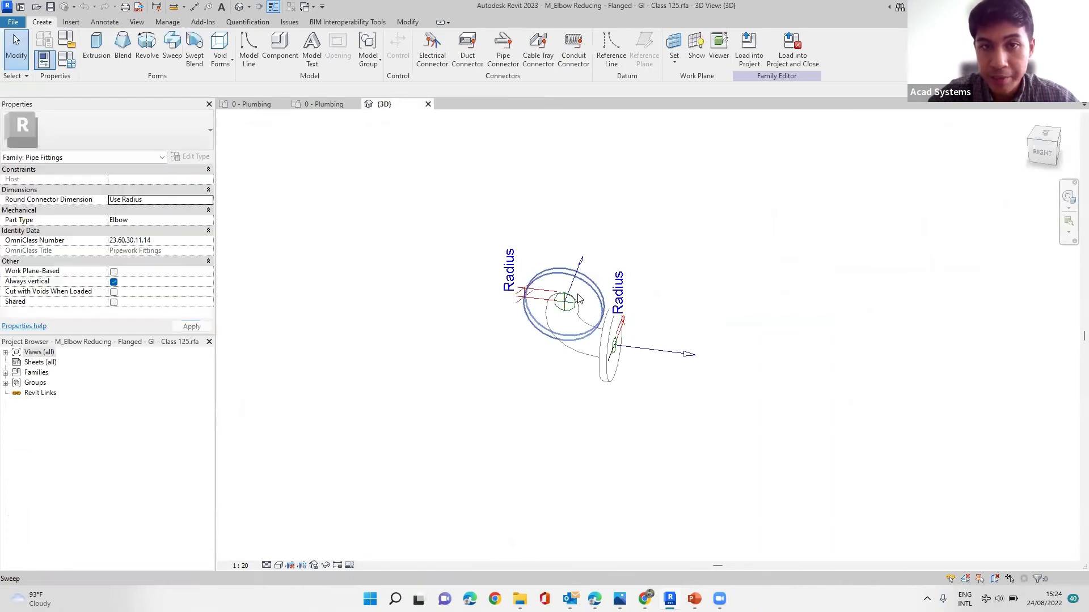
pyautogui.click(328, 106)
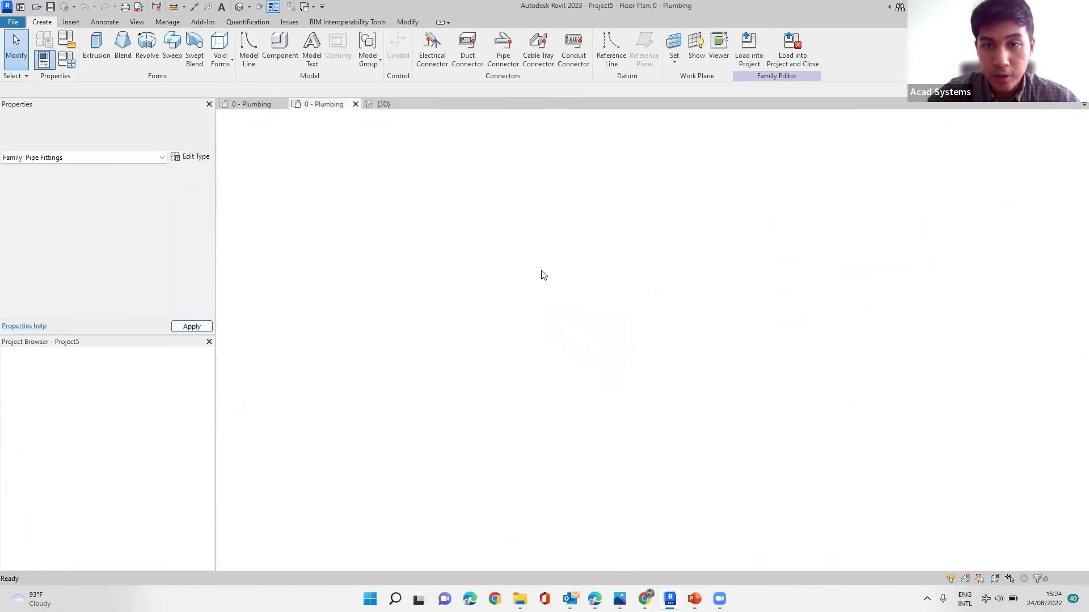
pyautogui.moveTo(548, 287); pyautogui.dragTo(501, 376, button='middle')
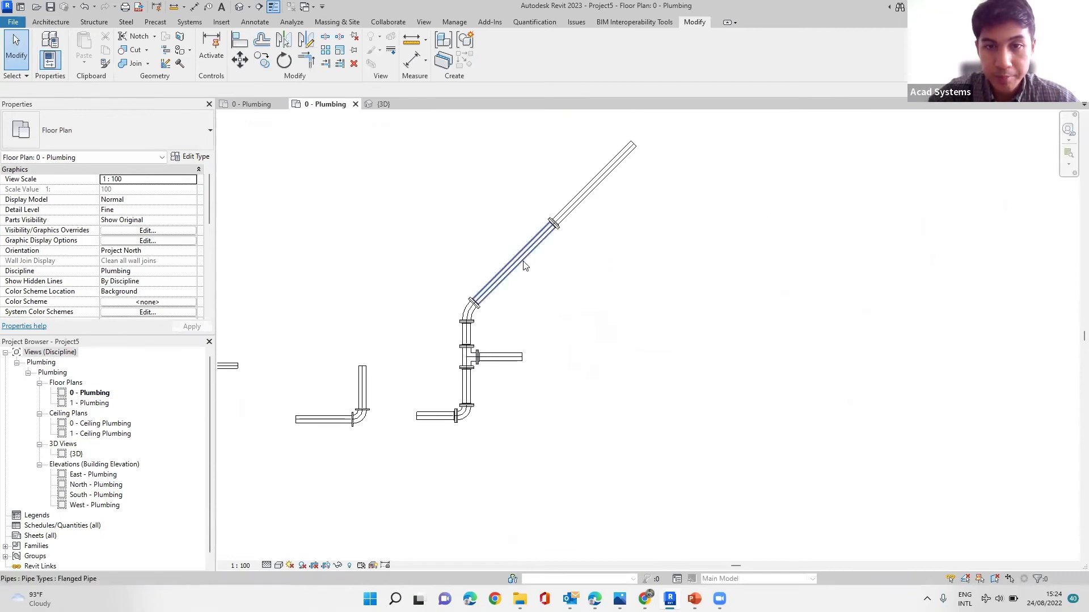
# - Open the Flanged Pipe routing preferences, review the Cross fitting list, and start Load Family
pyautogui.moveTo(566, 297); pyautogui.dragTo(577, 264, button='middle')
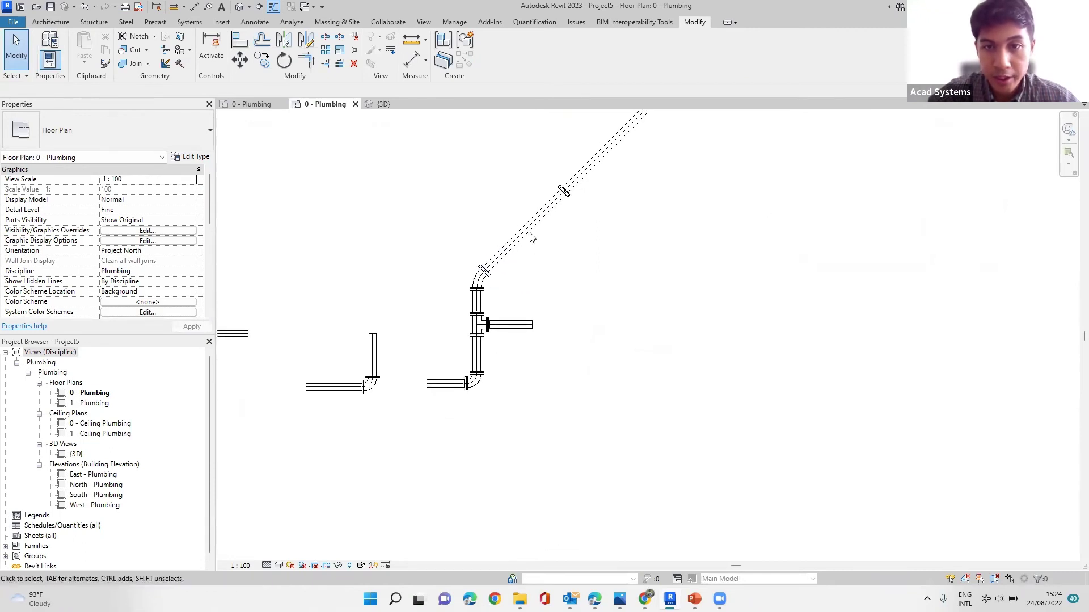
pyautogui.click(531, 236)
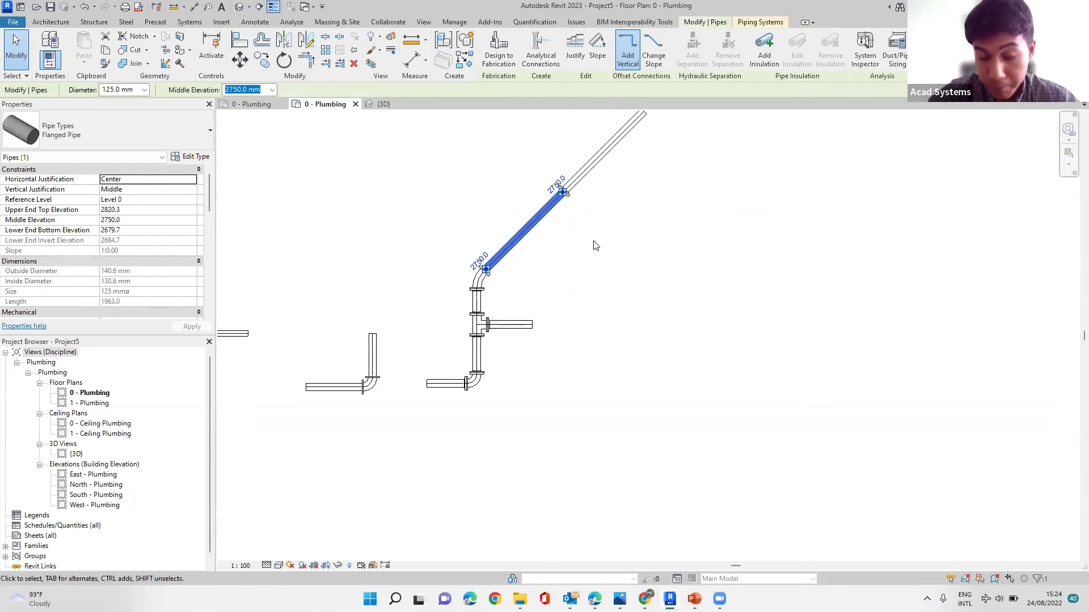
pyautogui.click(189, 158)
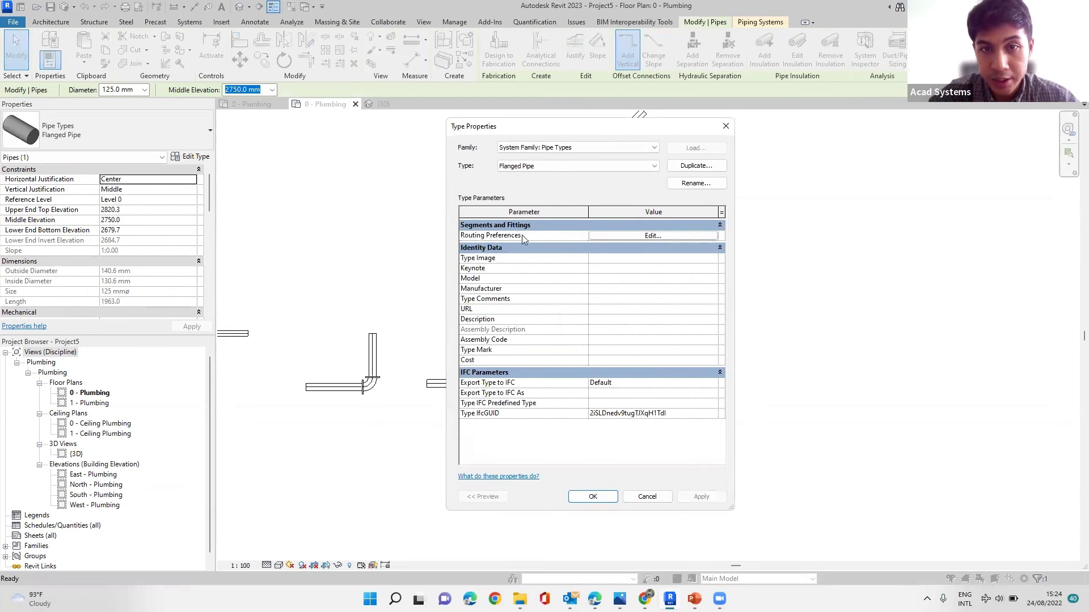
pyautogui.click(628, 235)
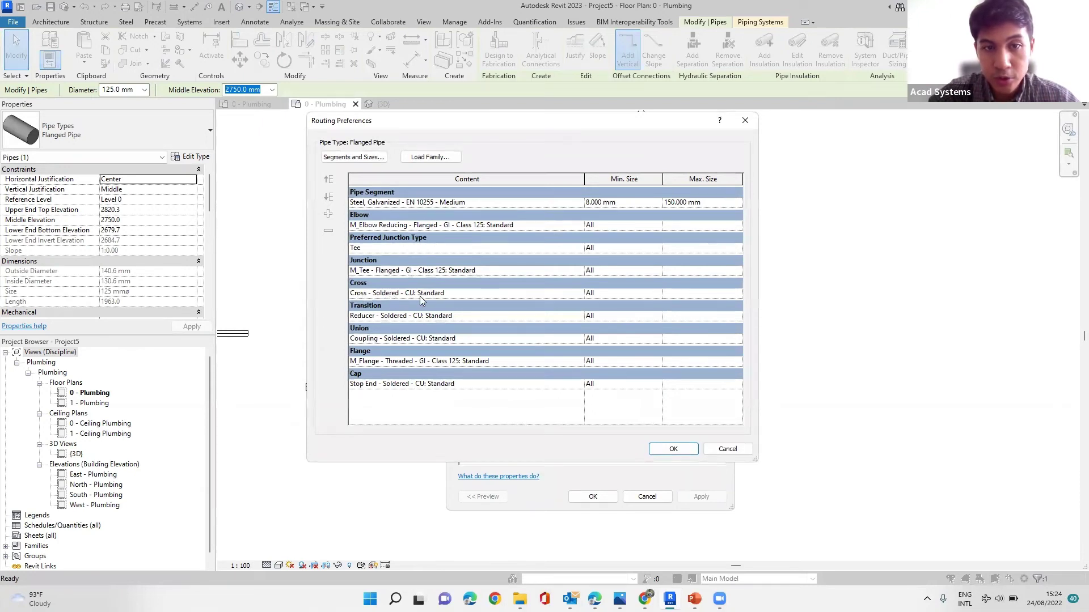
pyautogui.click(576, 295)
pyautogui.click(578, 293)
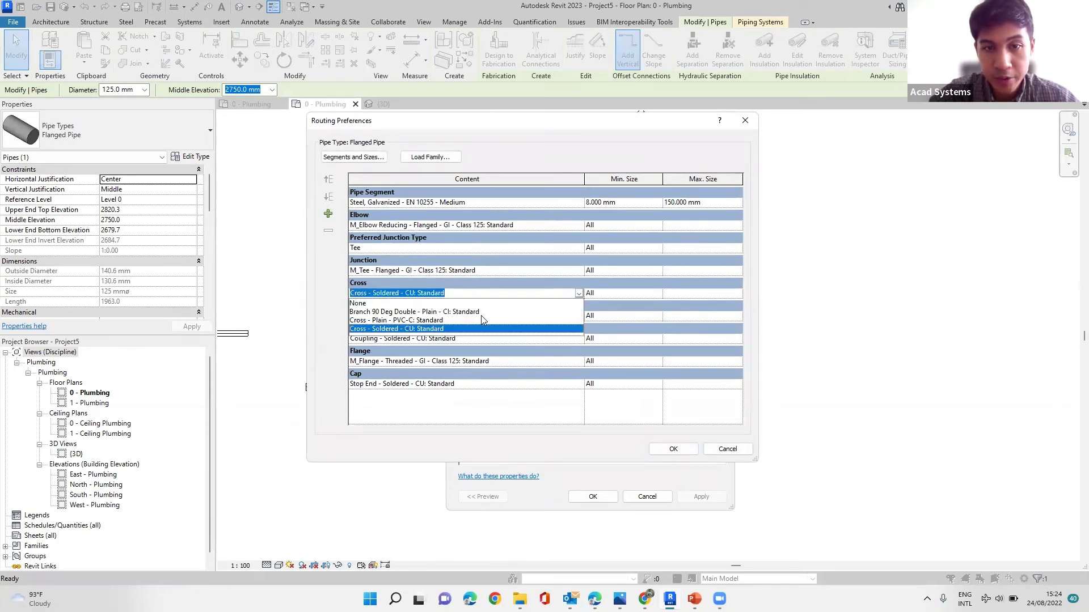
pyautogui.click(452, 294)
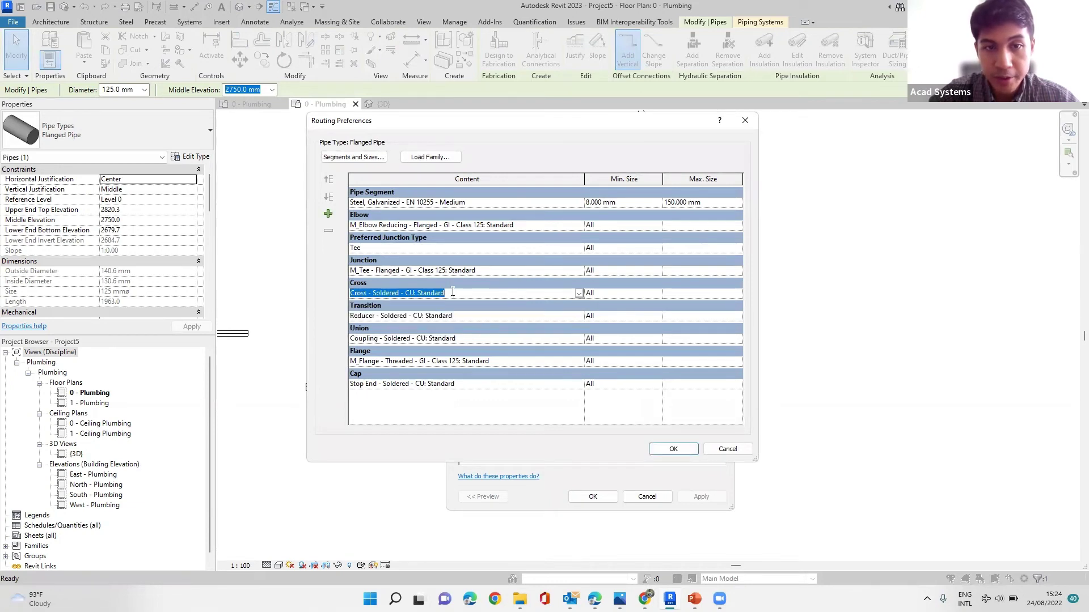
pyautogui.click(430, 157)
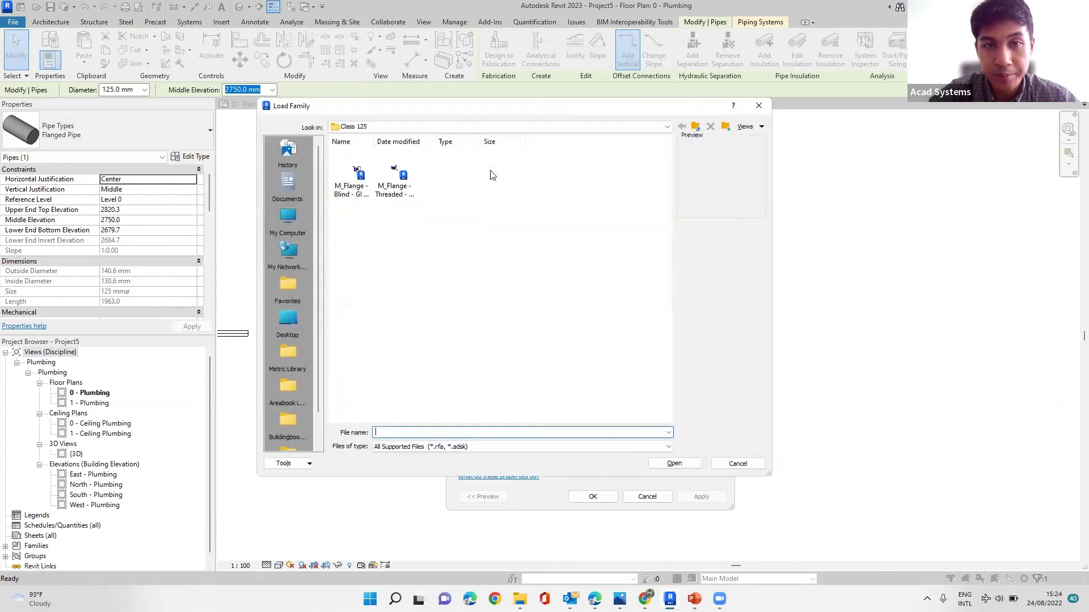
# - Load M_Cross - Flanged - GI - Class 125.rfa from Fittings > Gray Iron > Class 125 > Flanged
pyautogui.click(600, 127)
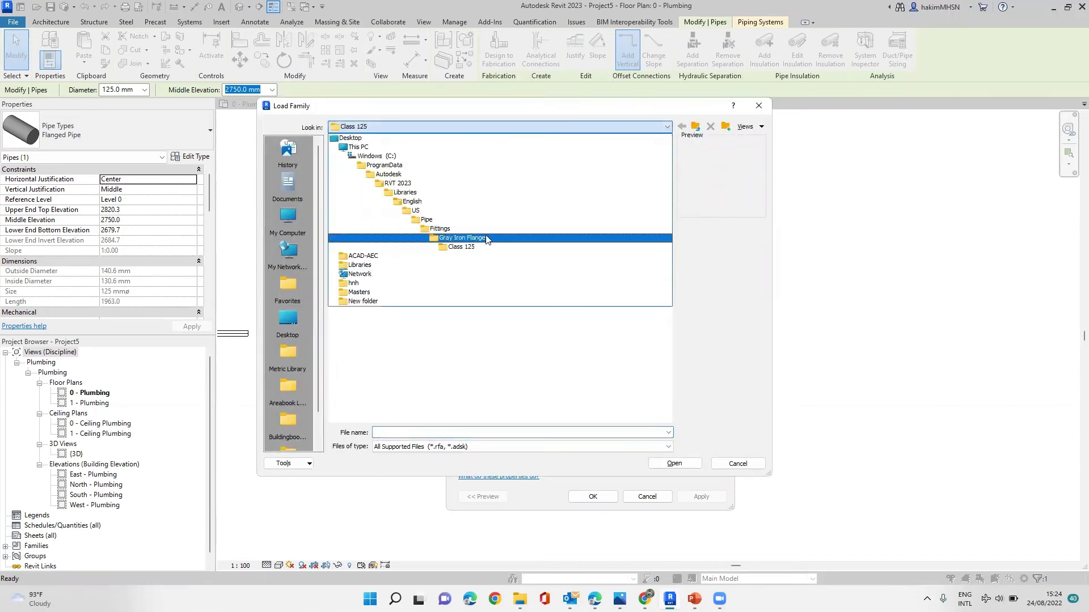
pyautogui.click(454, 229)
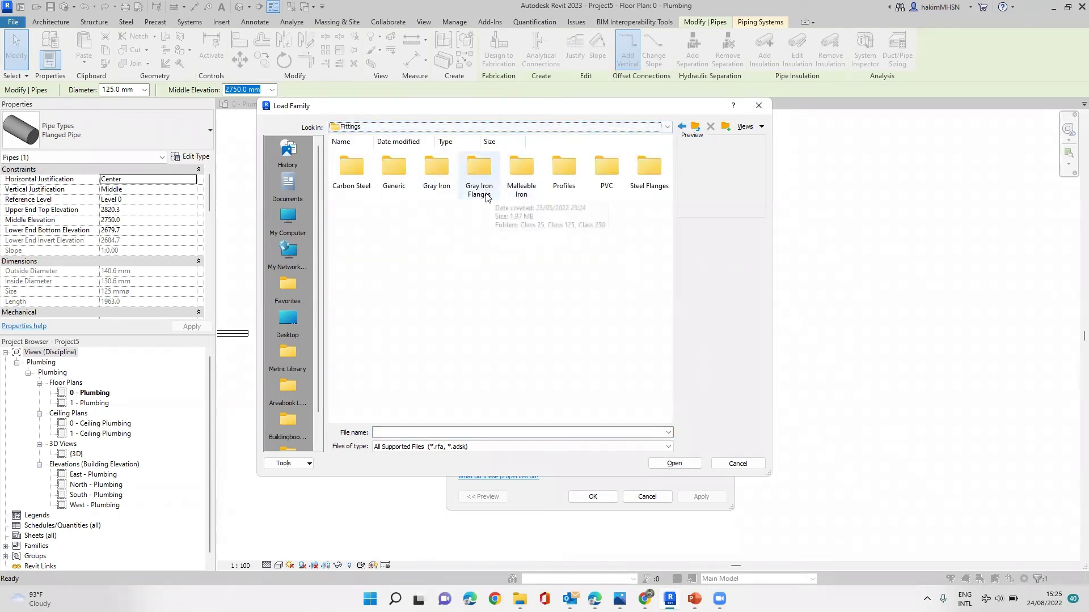
pyautogui.doubleClick(444, 175)
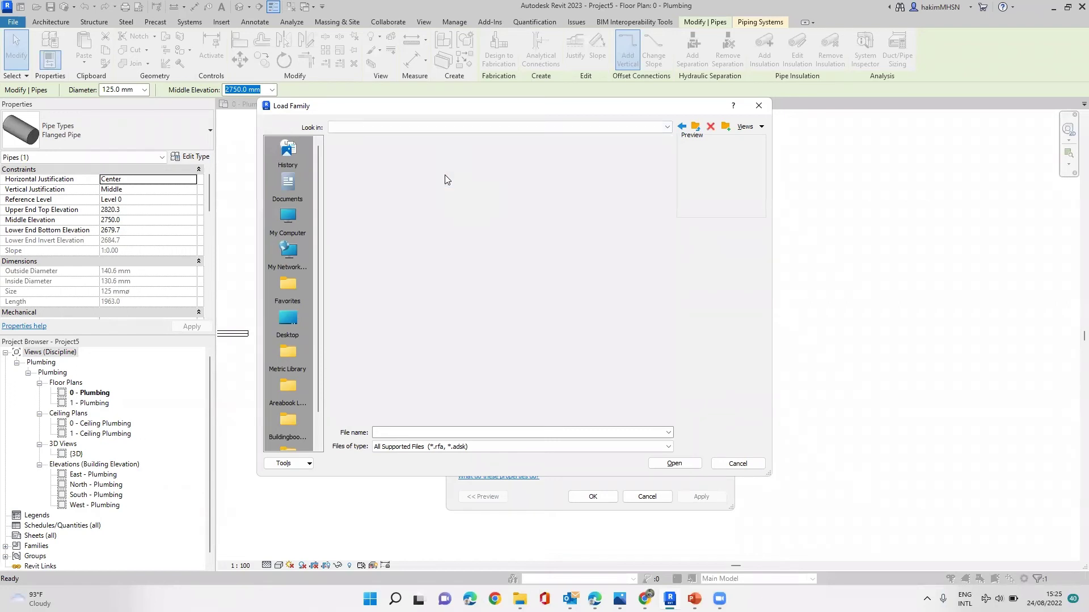
pyautogui.doubleClick(394, 167)
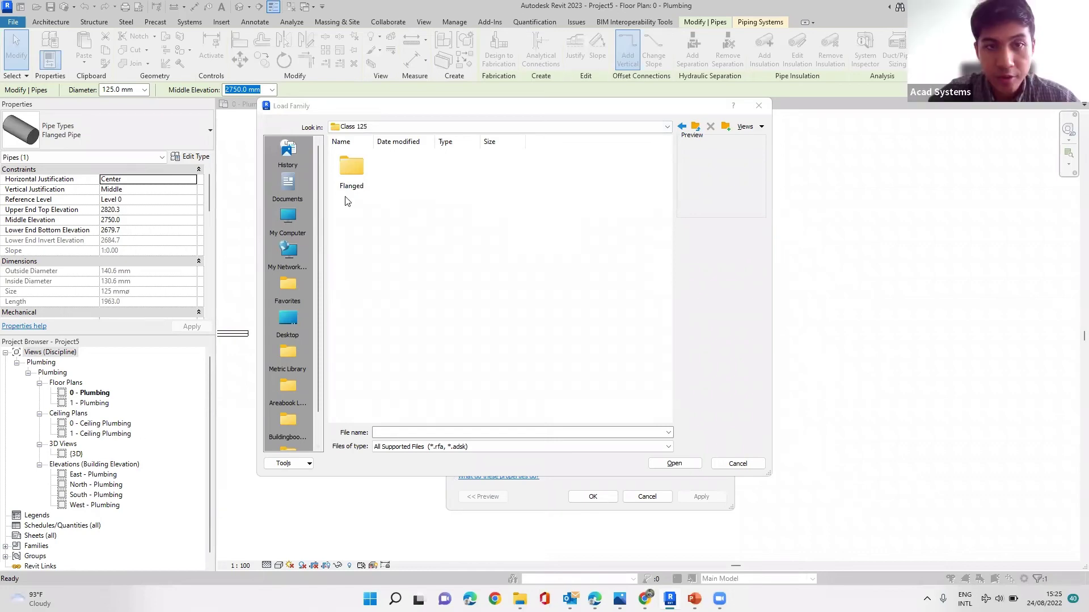
pyautogui.doubleClick(352, 173)
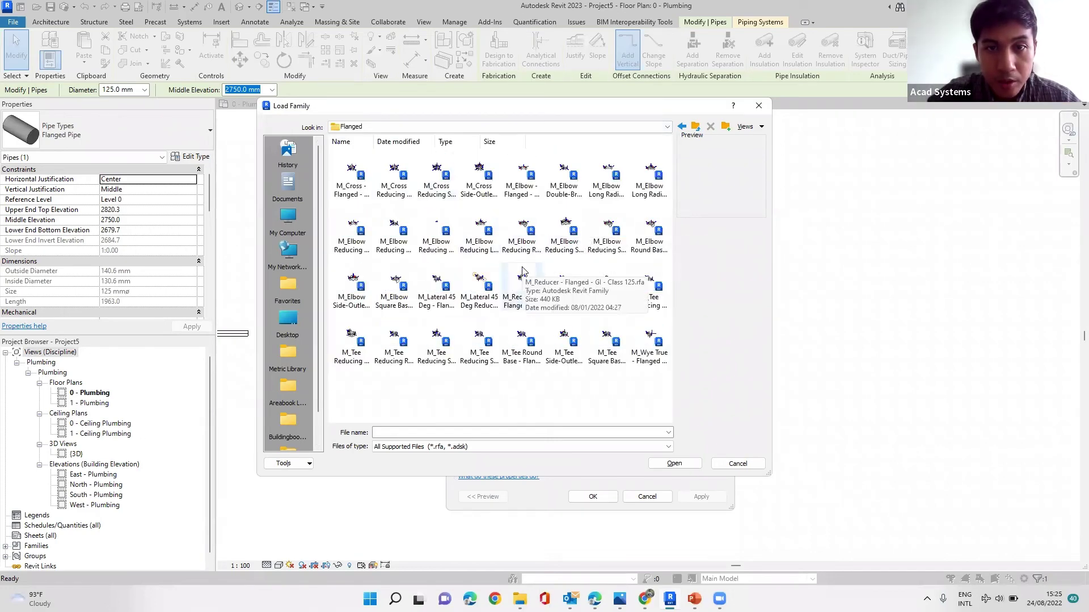
pyautogui.rightClick(468, 401)
pyautogui.moveTo(498, 405)
pyautogui.click(613, 406)
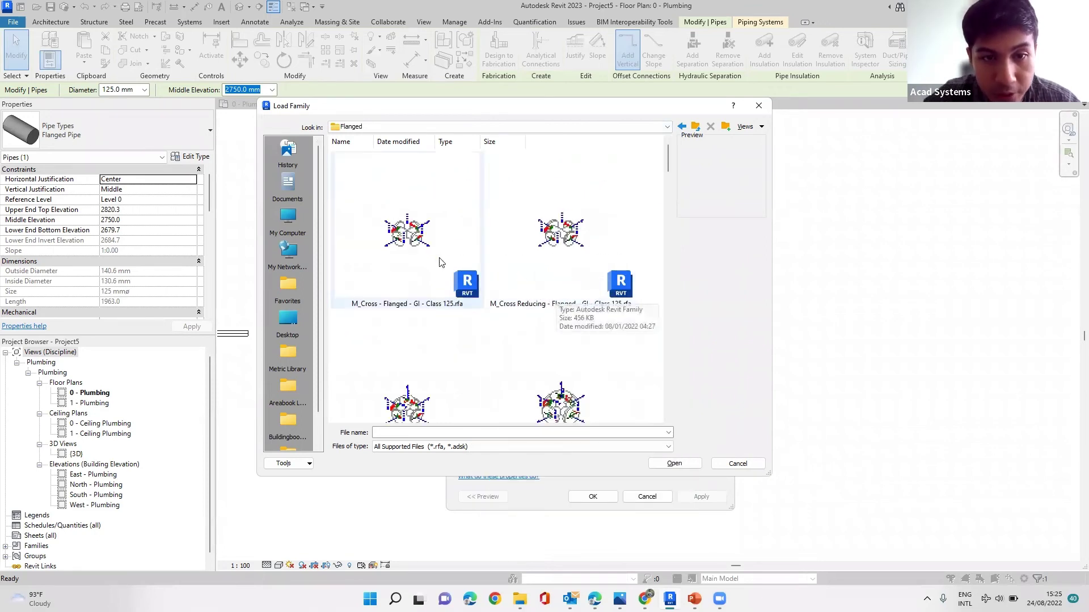
pyautogui.click(415, 241)
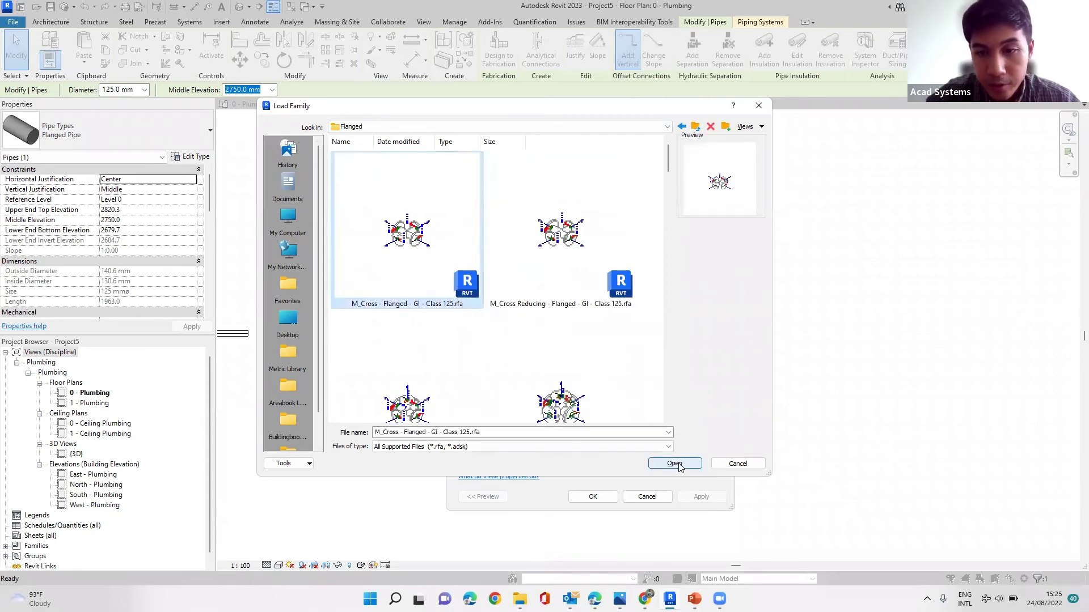
pyautogui.click(675, 464)
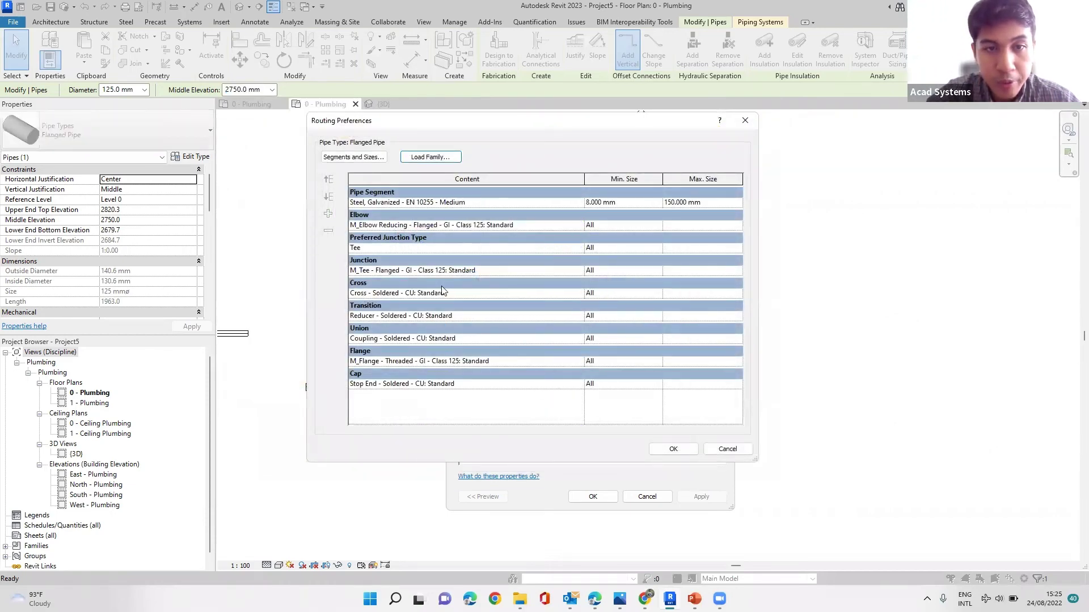
# - Set Cross to M_Cross - Flanged - GI - Class 125: Standard and confirm both dialogs
pyautogui.click(580, 294)
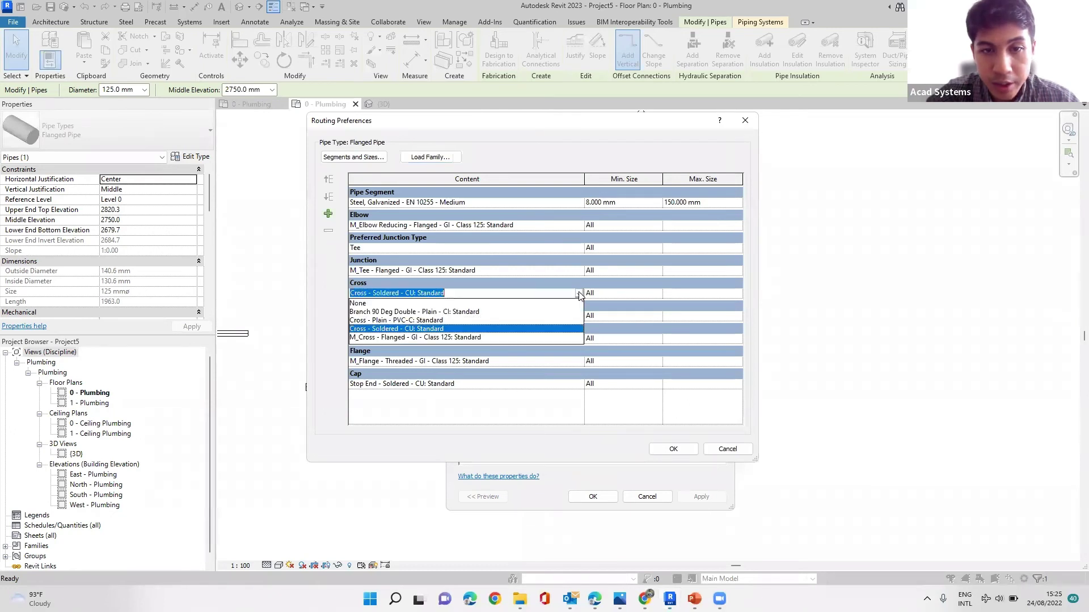
pyautogui.click(370, 338)
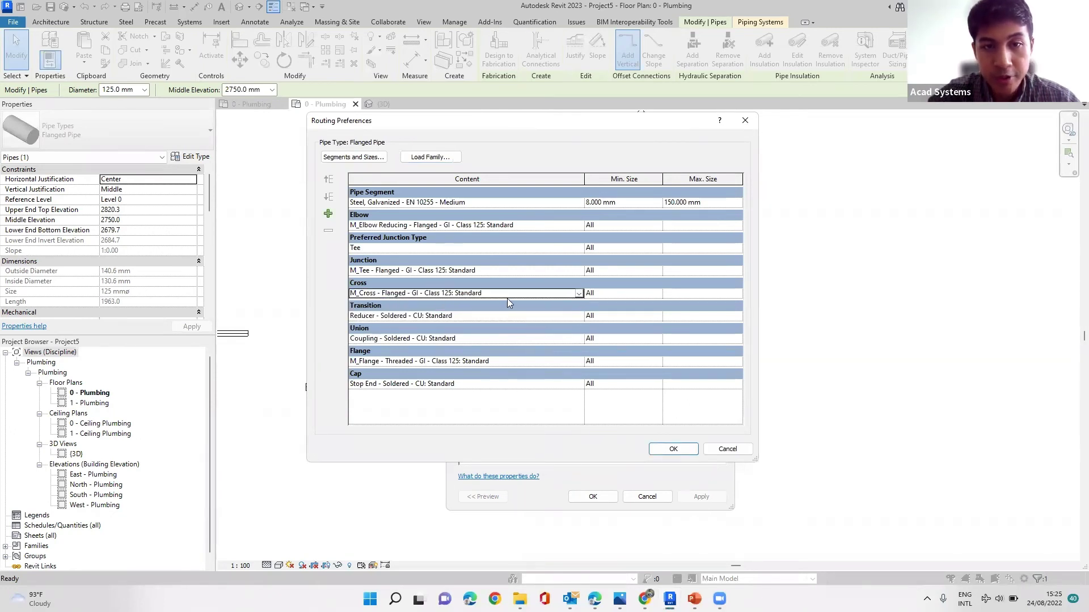
pyautogui.click(672, 447)
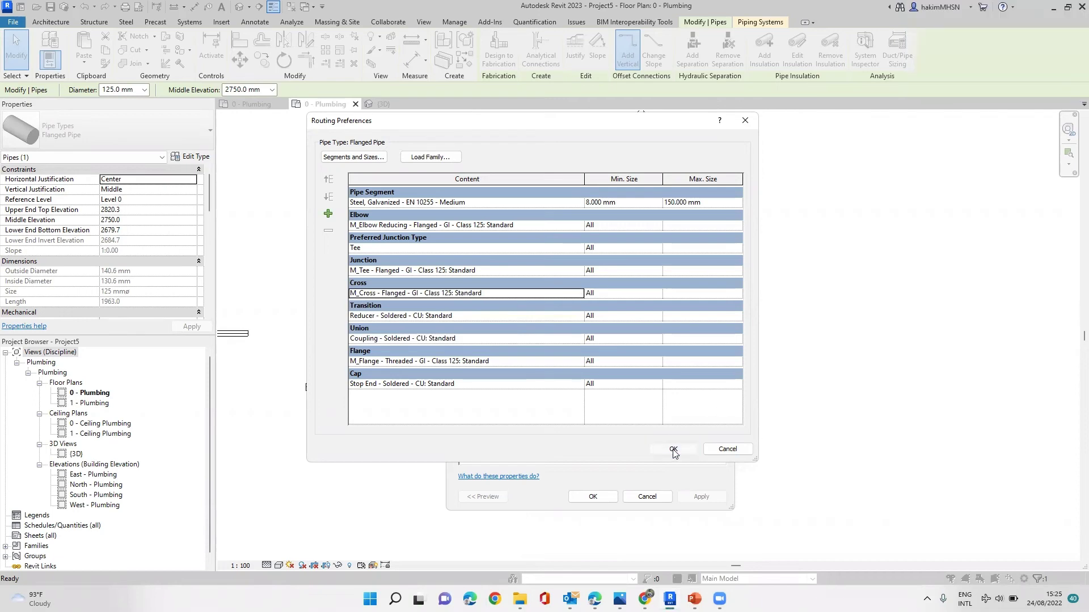
pyautogui.click(599, 497)
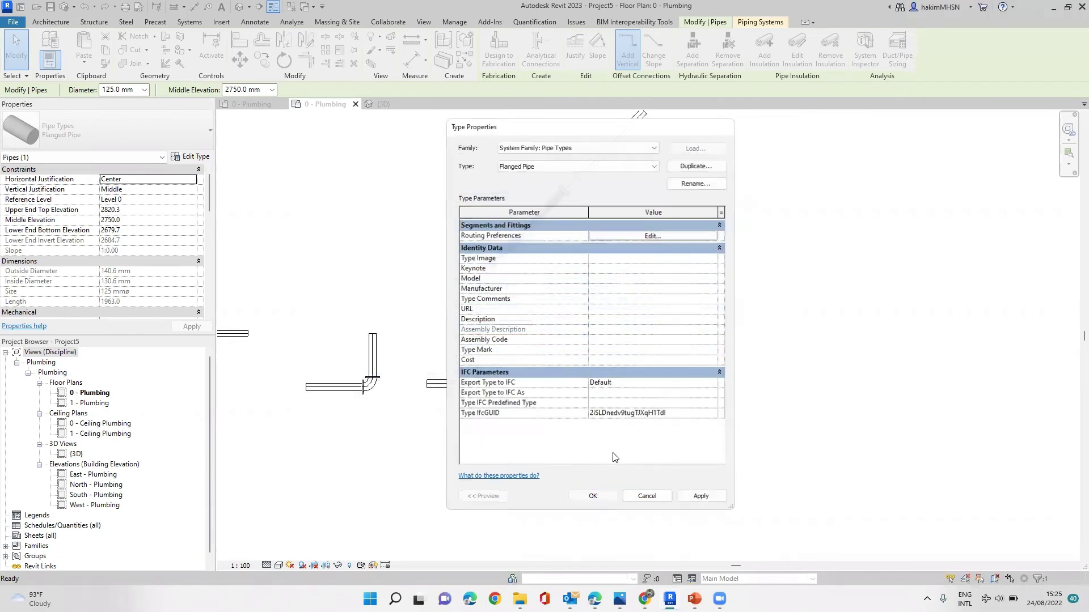
pyautogui.scroll(-2, 601, 325)
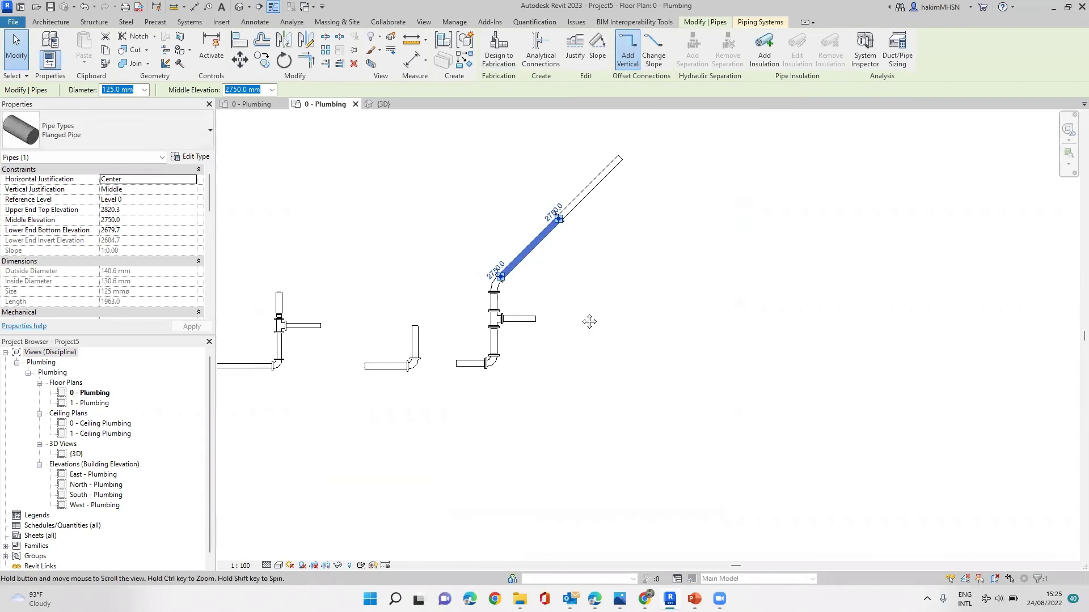
# - Draw a horizontal flanged pipe, then a vertical pipe crossing through it
pyautogui.click(596, 289)
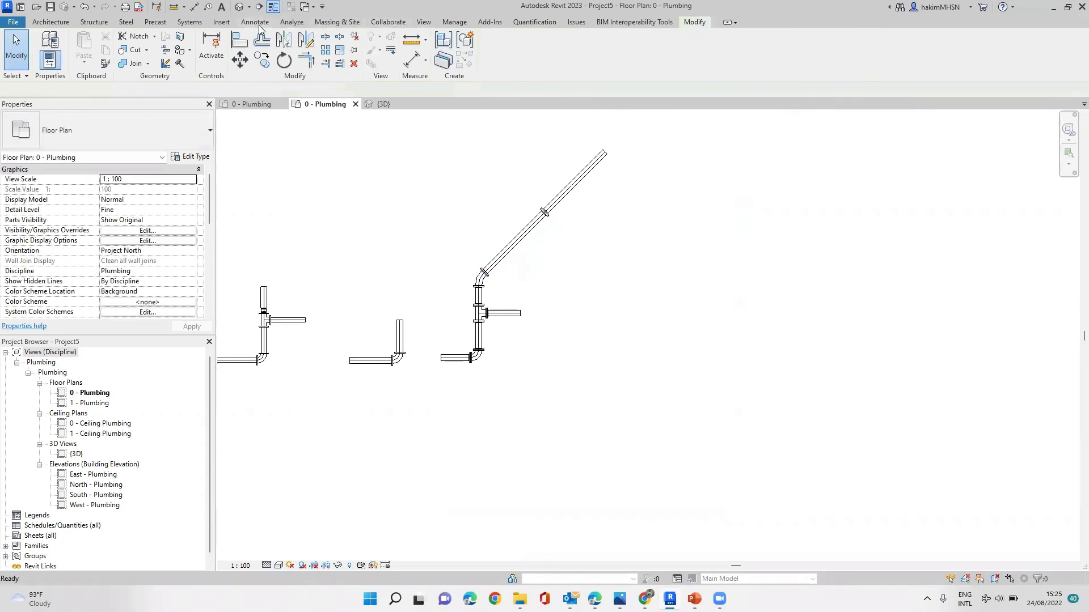
pyautogui.click(189, 22)
pyautogui.click(481, 48)
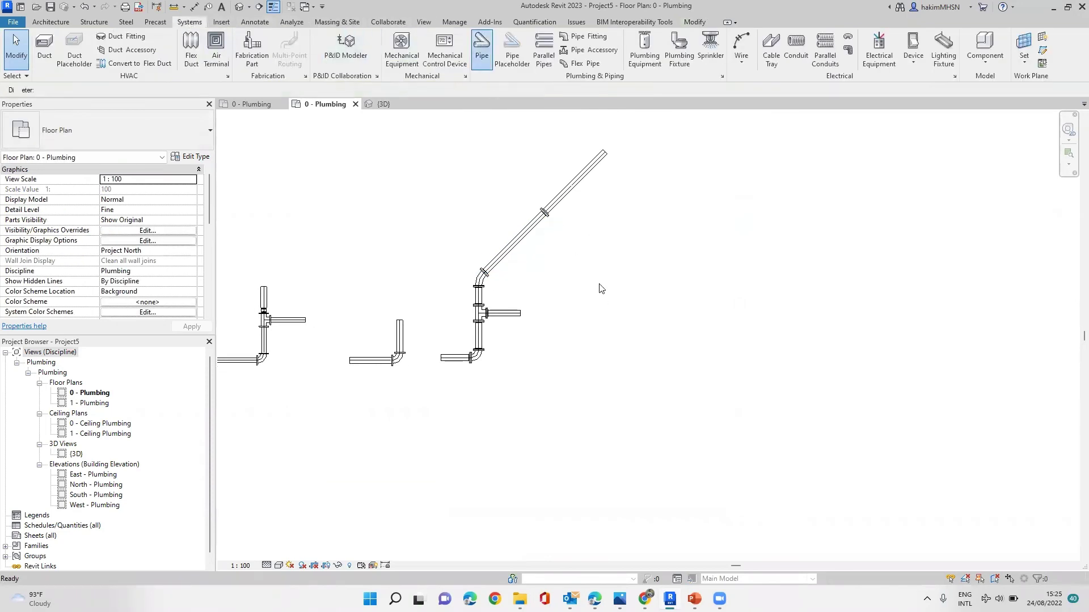
pyautogui.scroll(2, 579, 324)
pyautogui.click(593, 317)
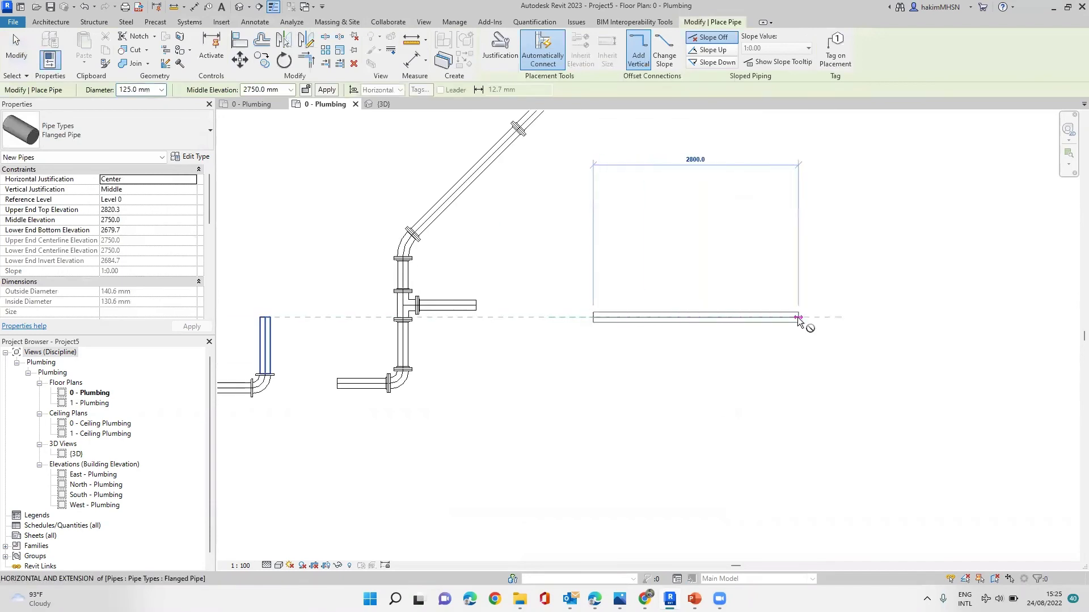
pyautogui.click(798, 317)
pyautogui.press('Escape')
pyautogui.click(688, 209)
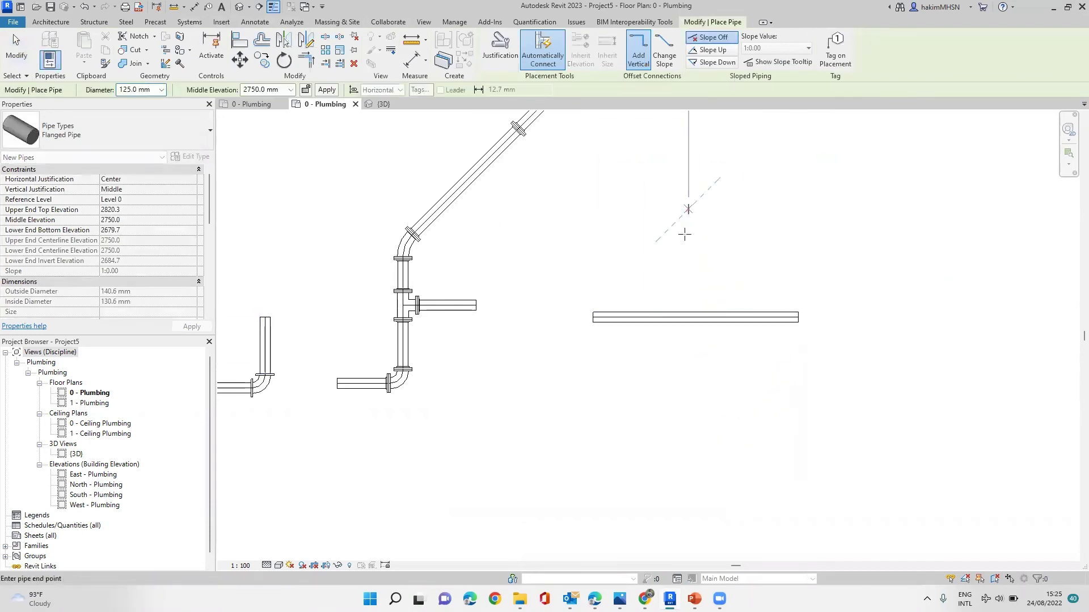
pyautogui.click(697, 419)
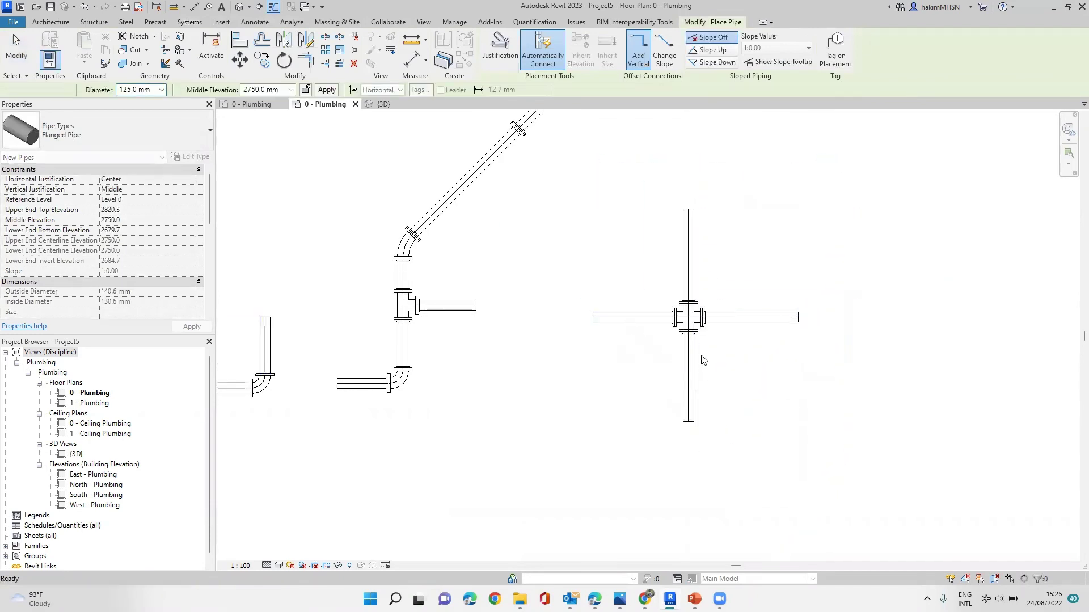
pyautogui.scroll(4, 703, 284)
pyautogui.press('Escape')
pyautogui.press('Escape')
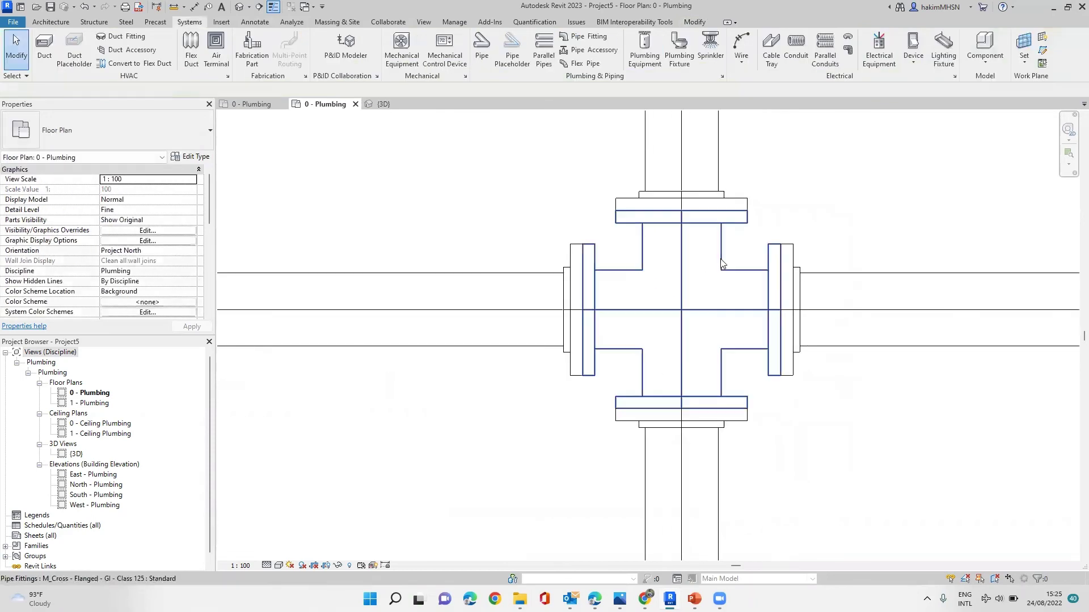
# - Inspect the new flanged cross fitting and its top flange, then deselect
pyautogui.click(629, 266)
pyautogui.scroll(-2, 630, 265)
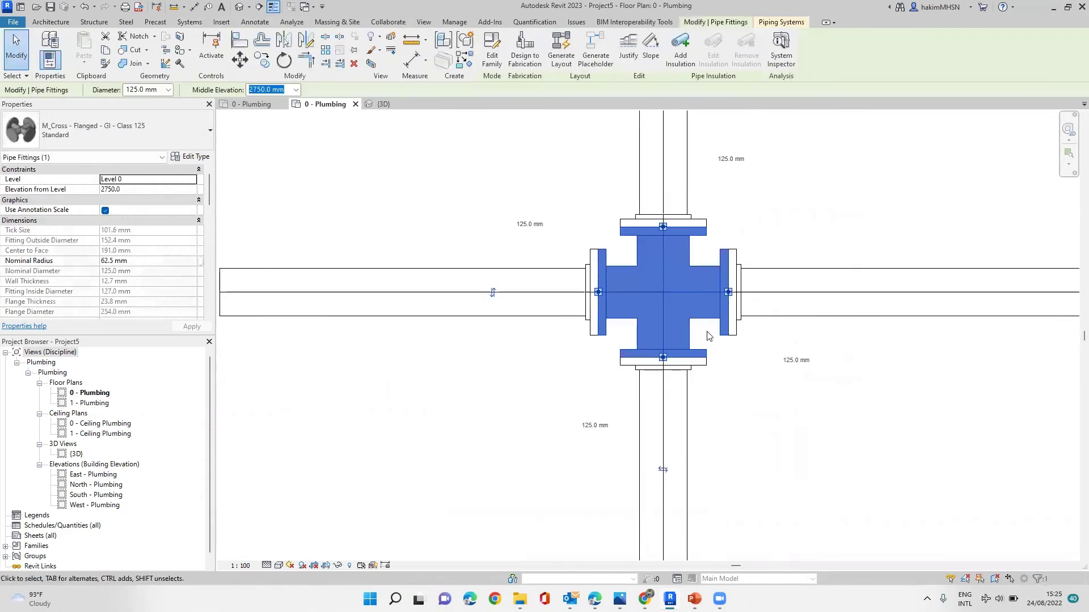
pyautogui.press('Escape')
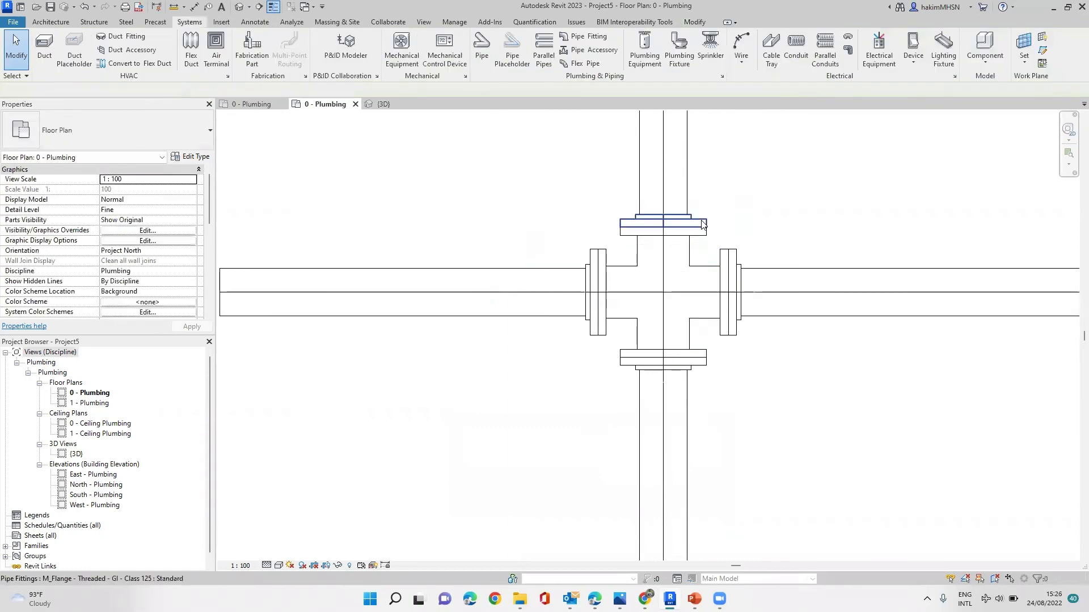
pyautogui.click(639, 226)
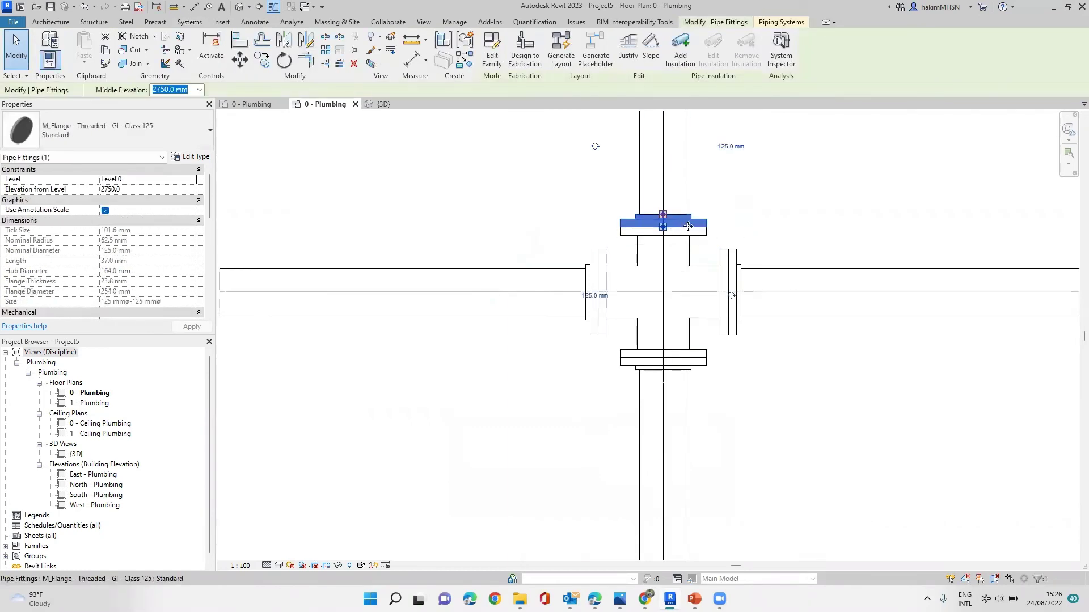
pyautogui.scroll(-2, 690, 222)
pyautogui.moveTo(690, 221); pyautogui.dragTo(656, 267, button='middle')
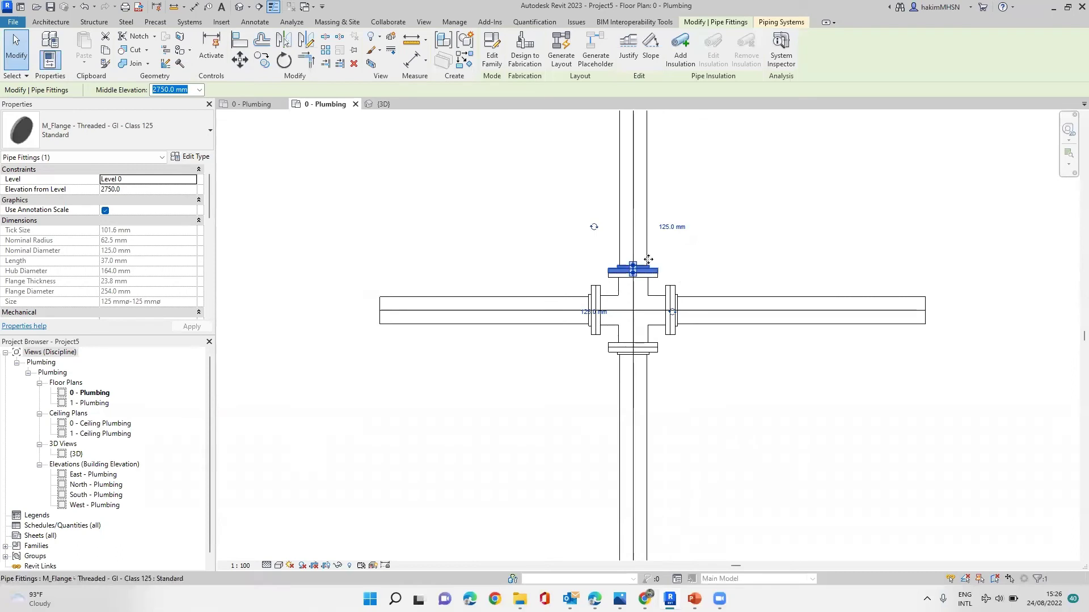
pyautogui.click(539, 221)
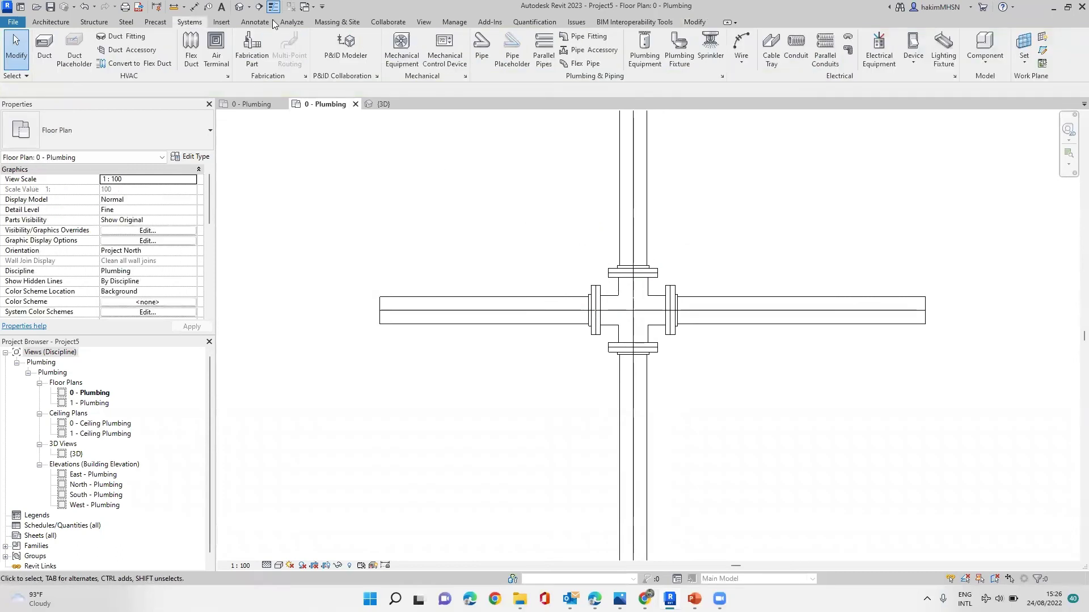
# - Open the default {3D} view and set its Detail Level to Fine
pyautogui.click(240, 7)
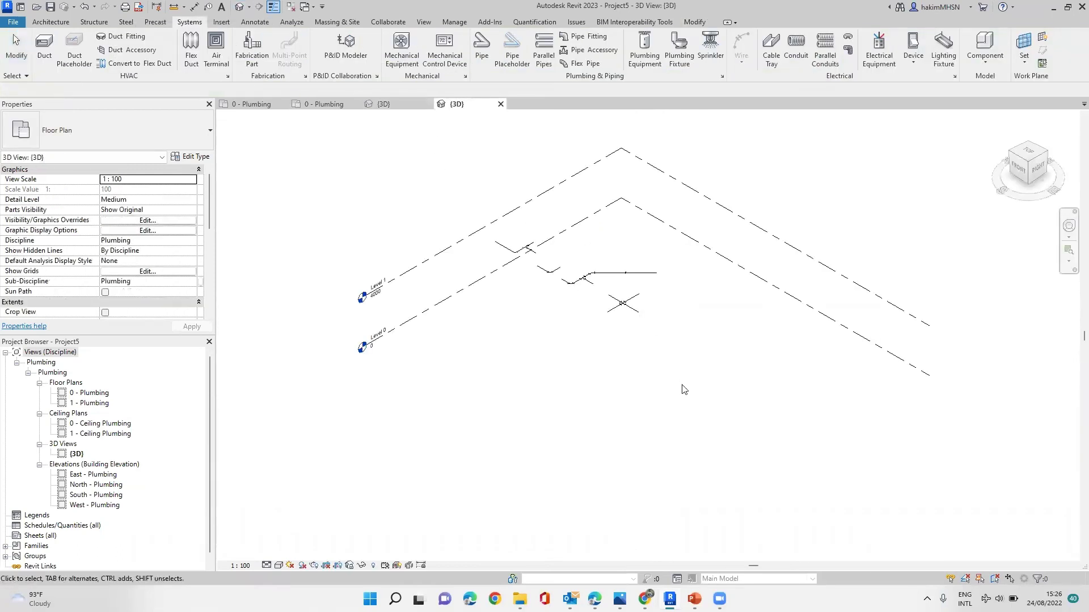
pyautogui.scroll(2, 623, 307)
pyautogui.scroll(2, 547, 292)
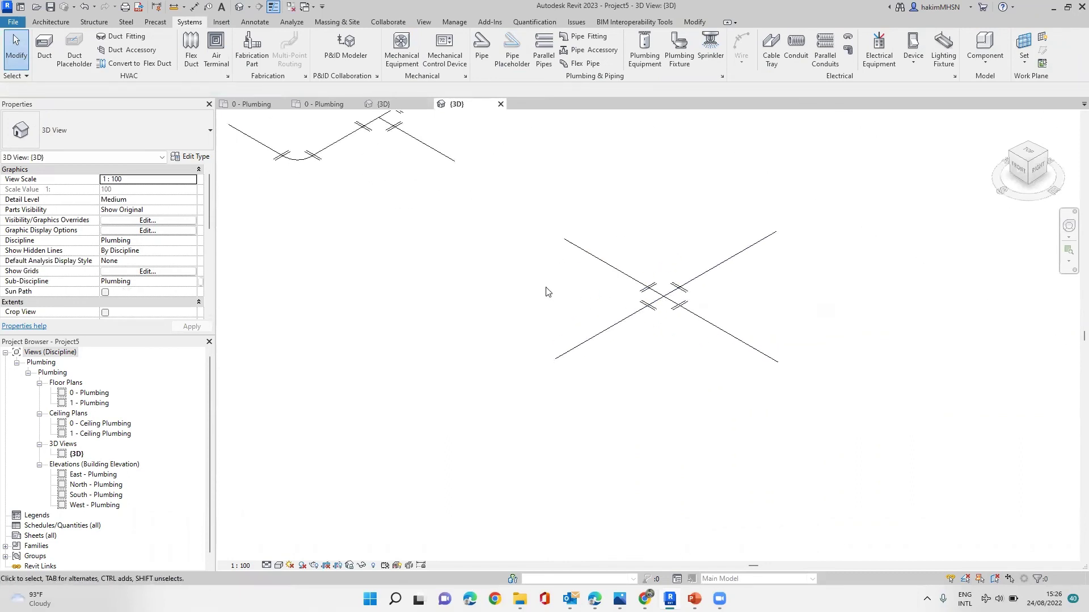
pyautogui.scroll(-2, 627, 363)
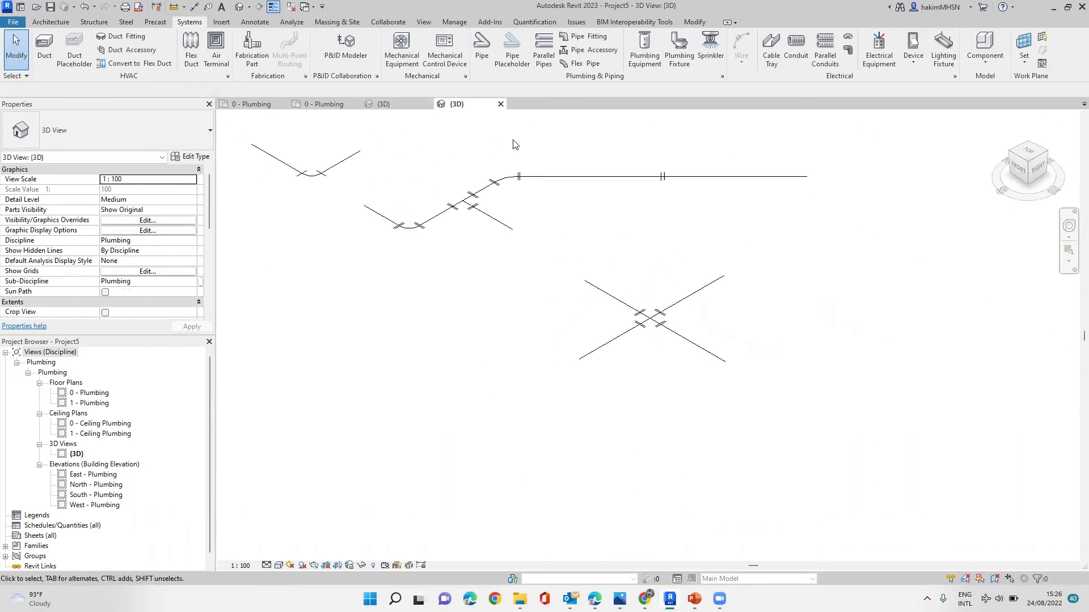
pyautogui.scroll(2, 658, 349)
pyautogui.scroll(-1, 694, 338)
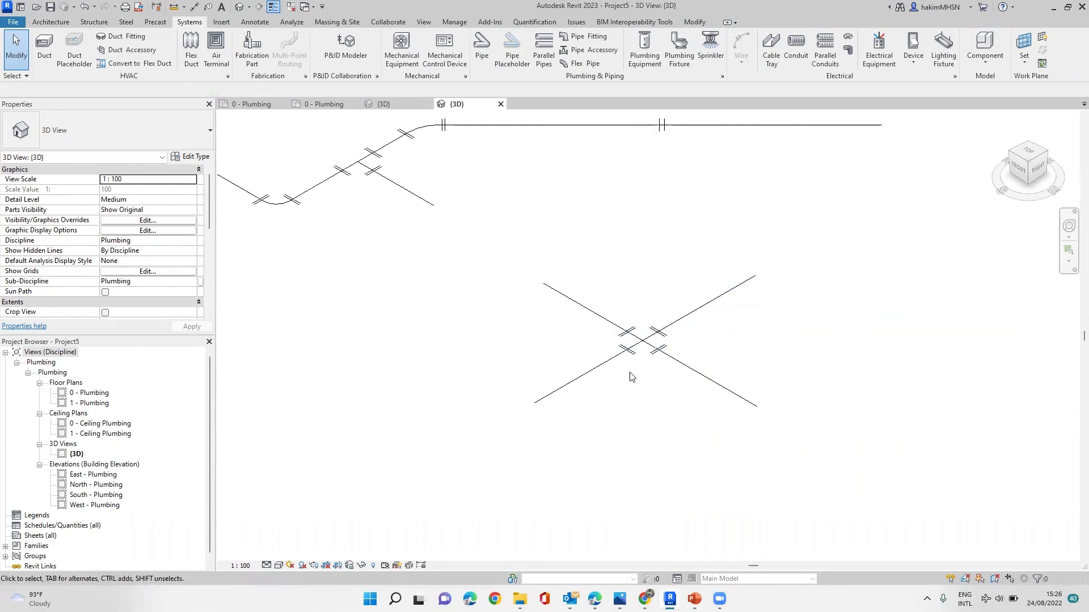
pyautogui.click(267, 565)
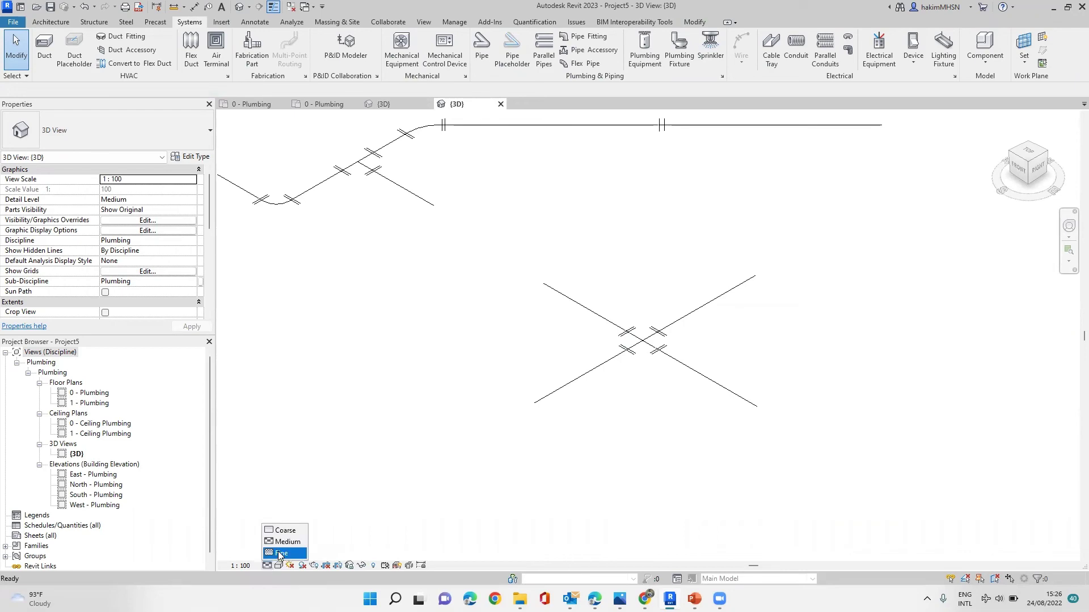
pyautogui.click(279, 553)
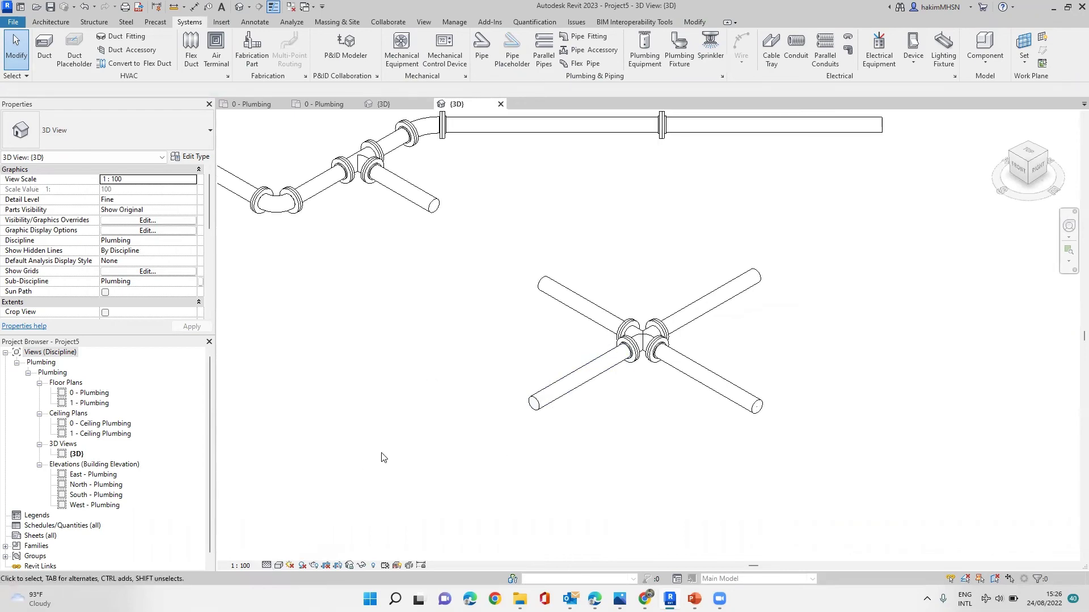
# - Zoom and orbit the 3D view to see the flanged pipe network from above
pyautogui.scroll(5, 655, 338)
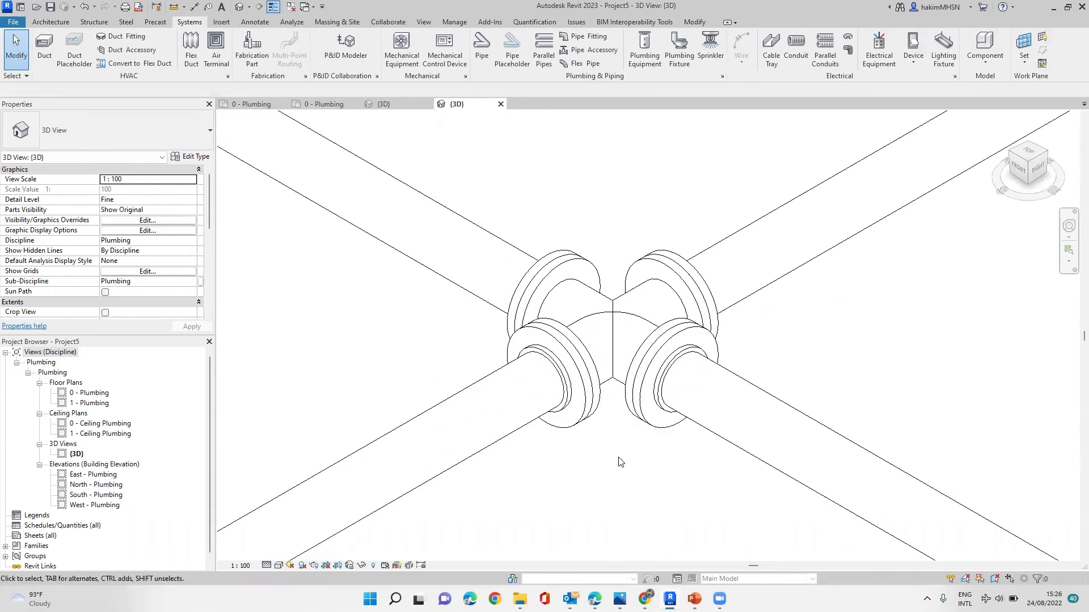
pyautogui.scroll(-8, 624, 454)
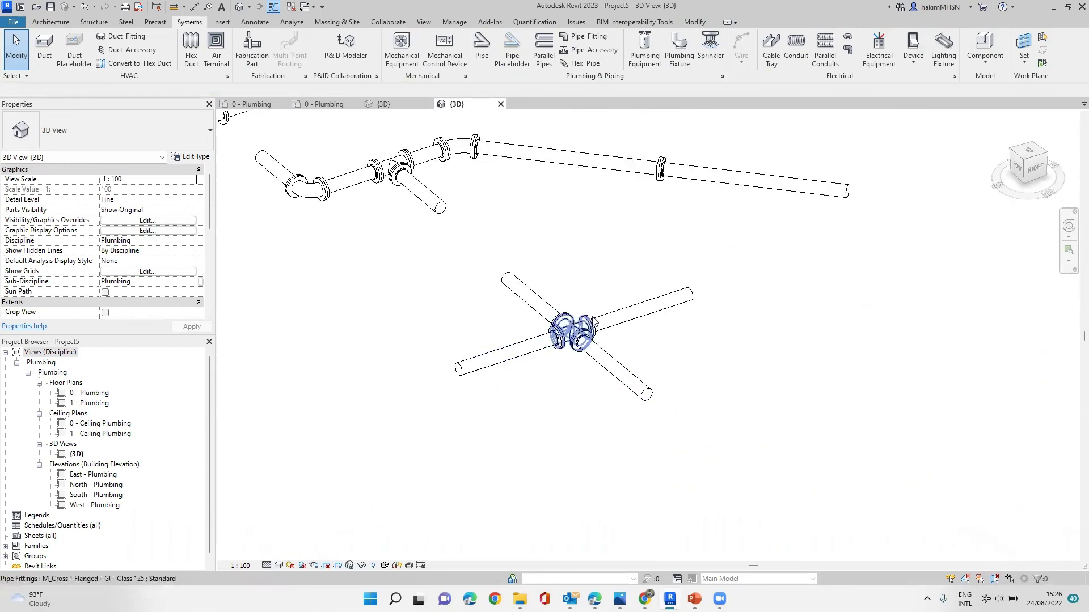
pyautogui.scroll(2, 594, 323)
pyautogui.scroll(-2, 601, 340)
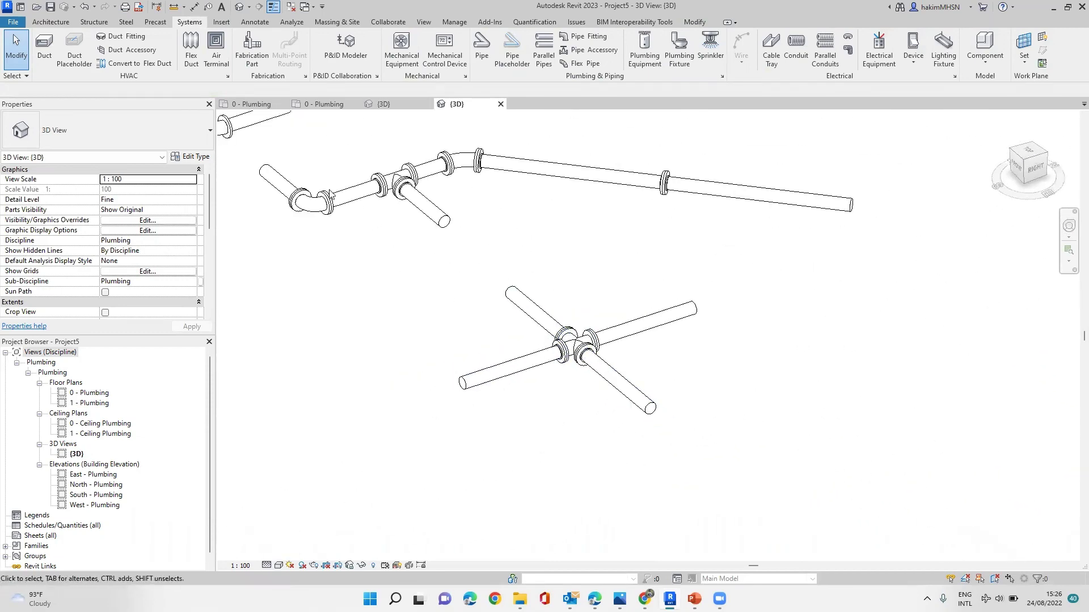
pyautogui.scroll(4, 332, 194)
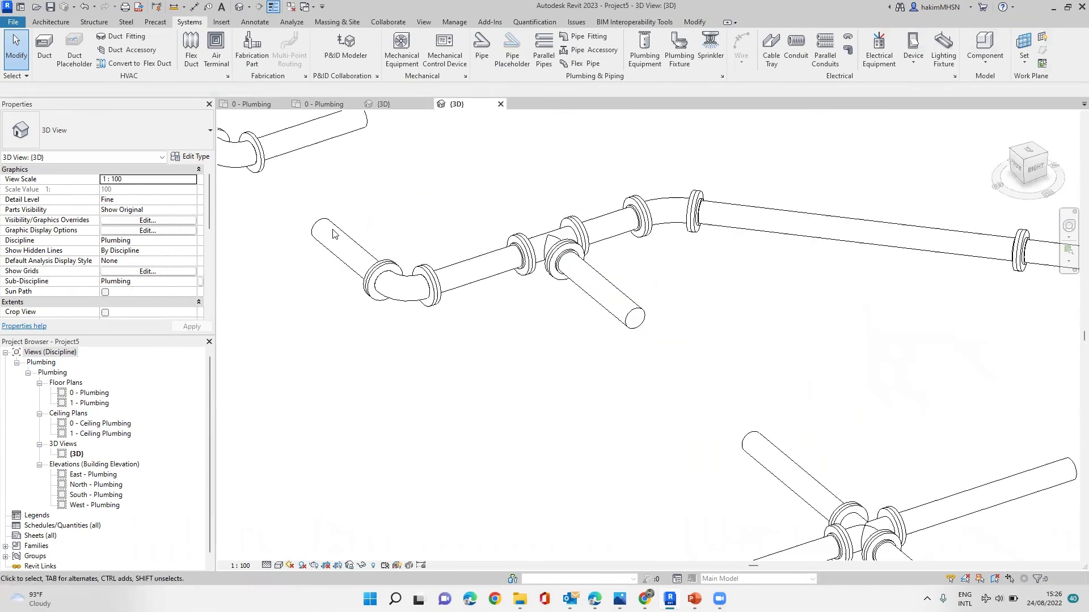
pyautogui.scroll(2, 334, 224)
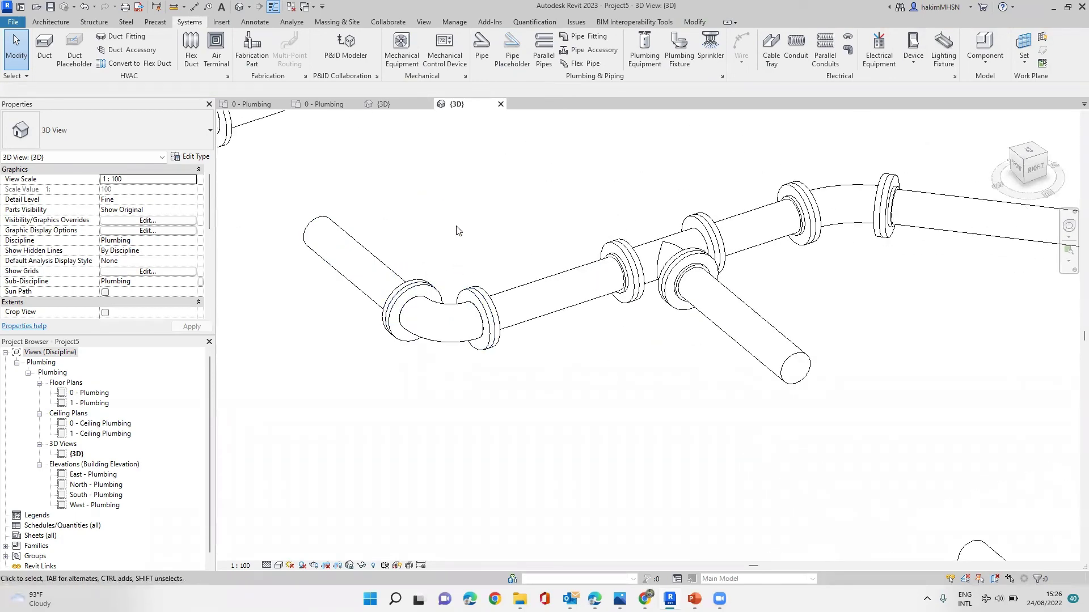
pyautogui.scroll(-2, 409, 254)
pyautogui.scroll(-2, 411, 254)
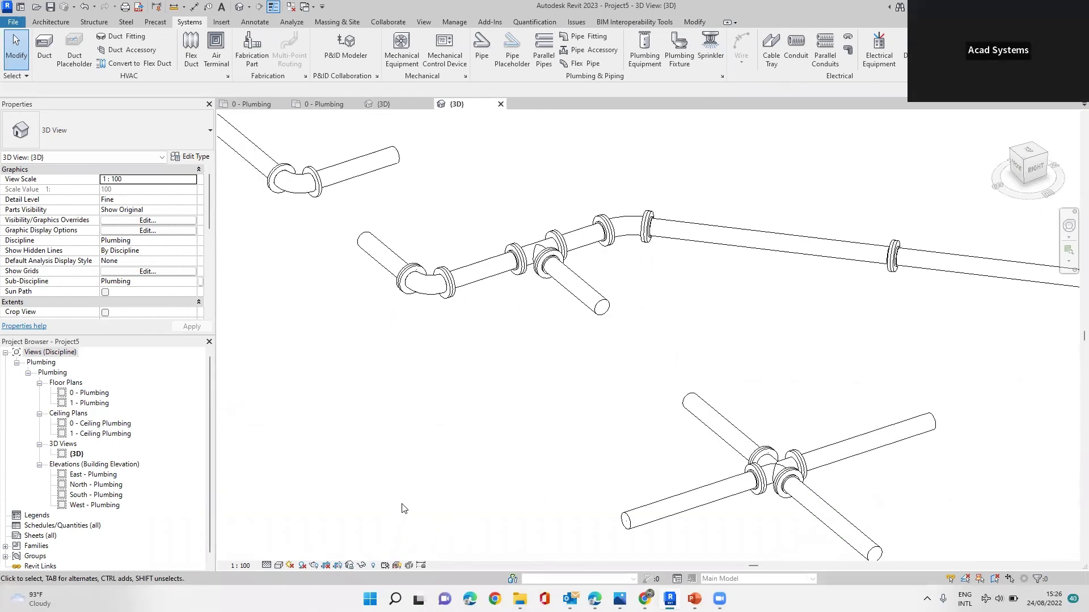
pyautogui.scroll(-1, 513, 409)
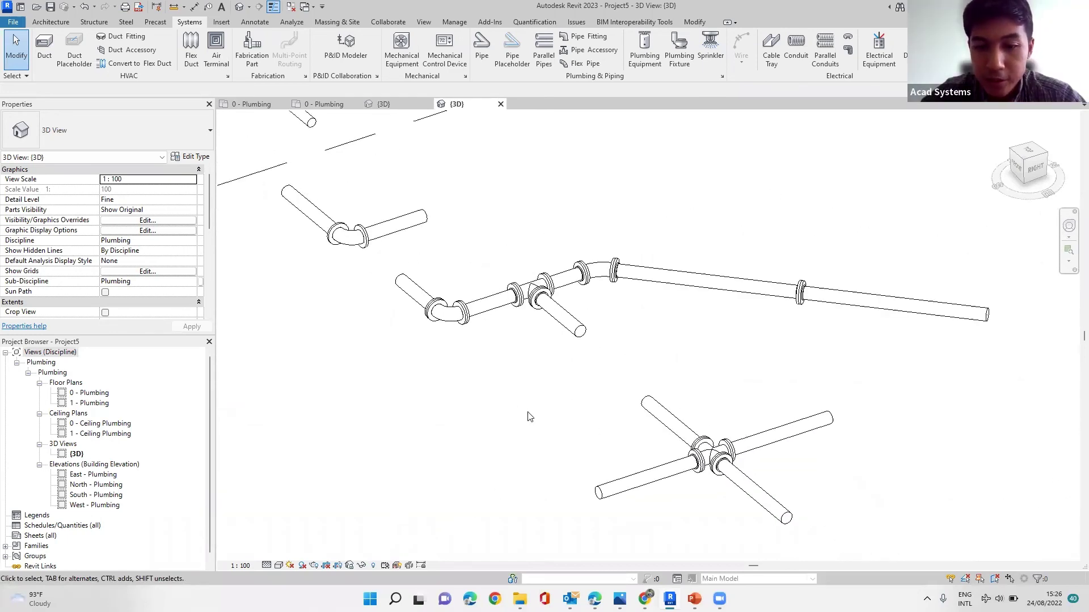
pyautogui.keyDown('shift'); pyautogui.moveTo(570, 417); pyautogui.dragTo(589, 496, button='middle'); pyautogui.keyUp('shift')
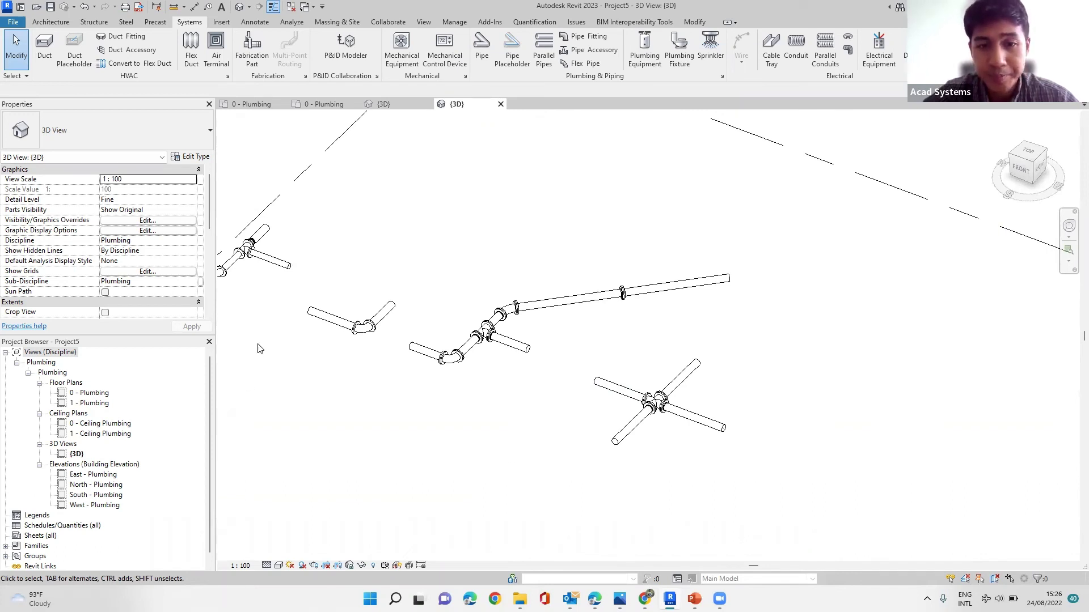
pyautogui.keyDown('shift'); pyautogui.moveTo(409, 439); pyautogui.dragTo(405, 436, button='middle'); pyautogui.keyUp('shift')
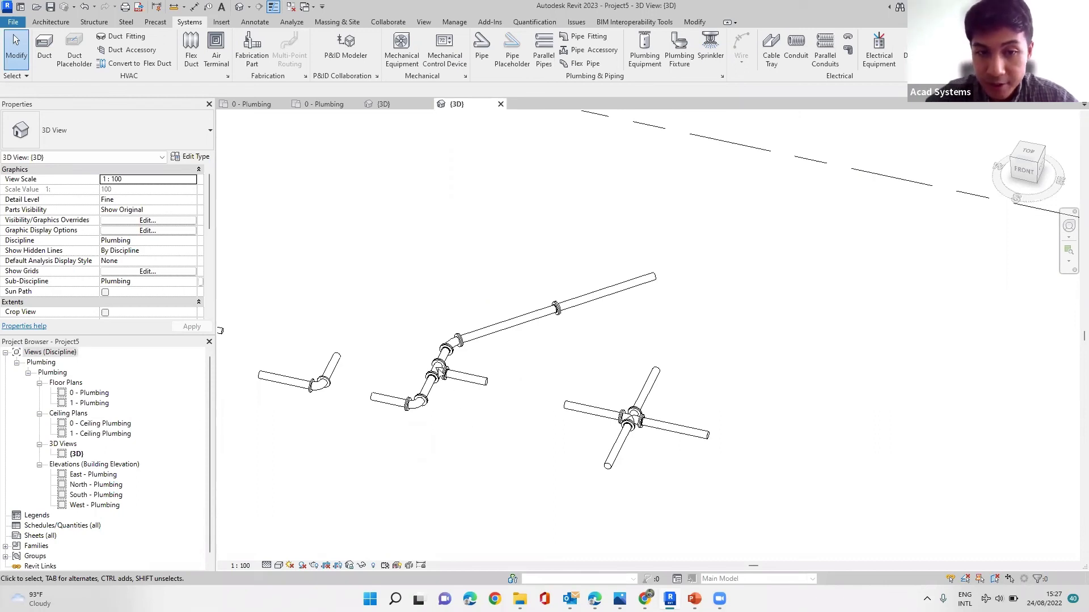
pyautogui.scroll(3, 441, 368)
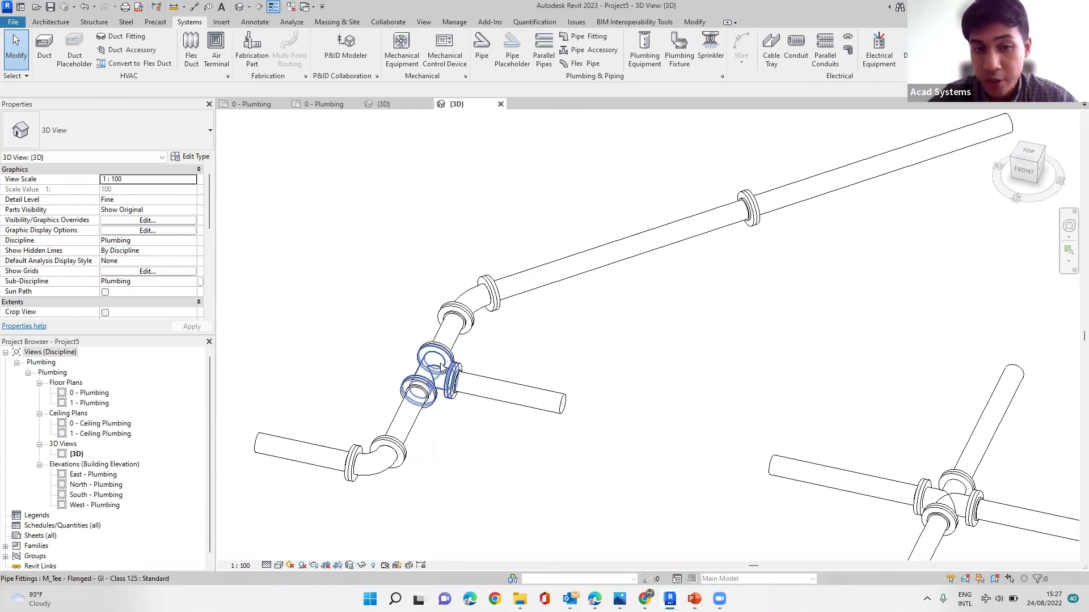
pyautogui.click(441, 368)
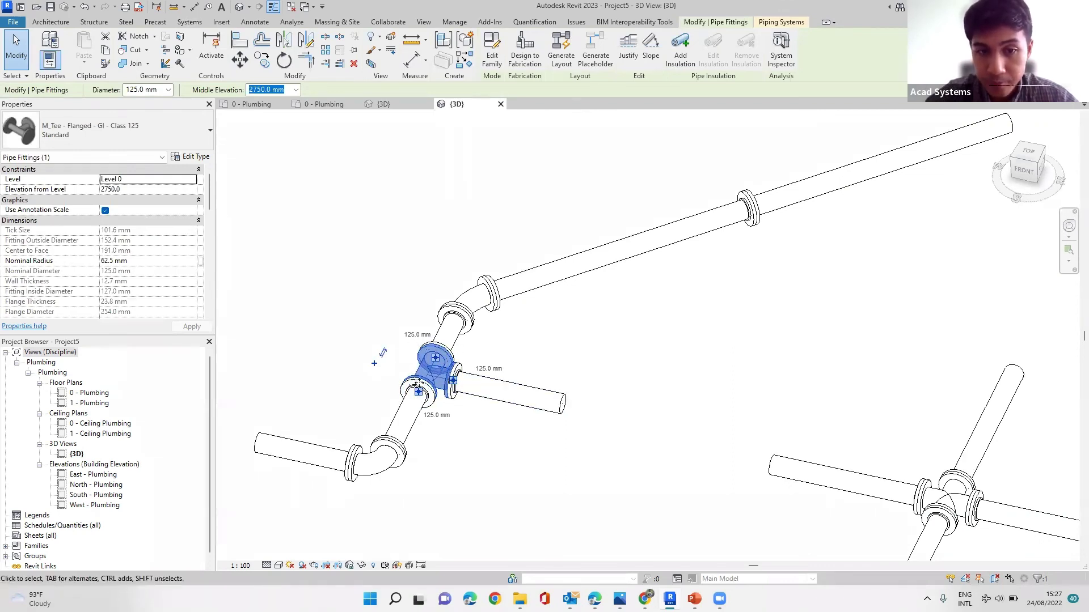
pyautogui.click(579, 475)
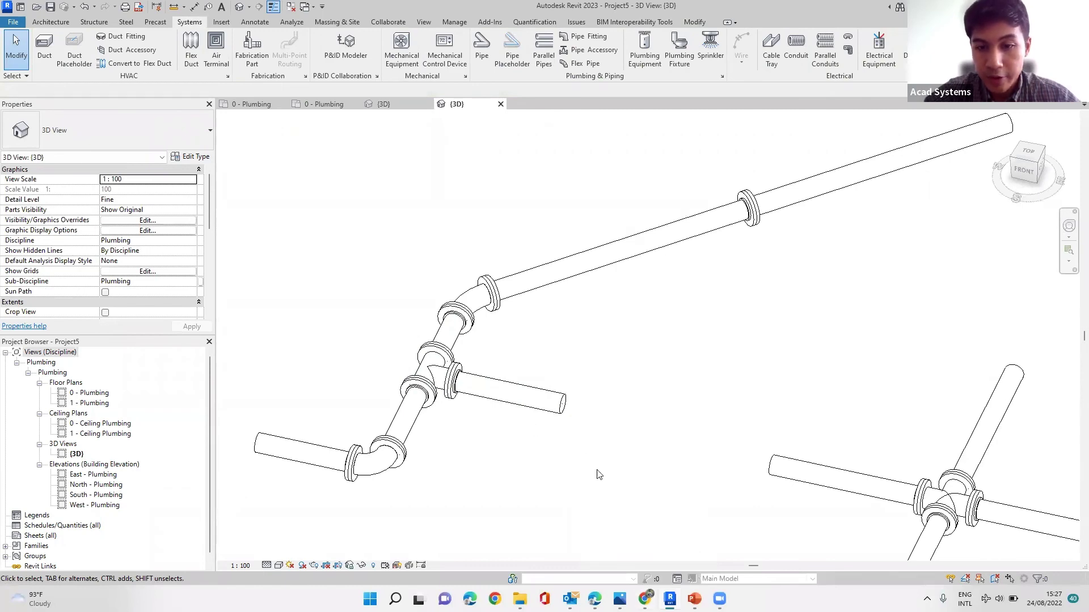
pyautogui.moveTo(645, 599)
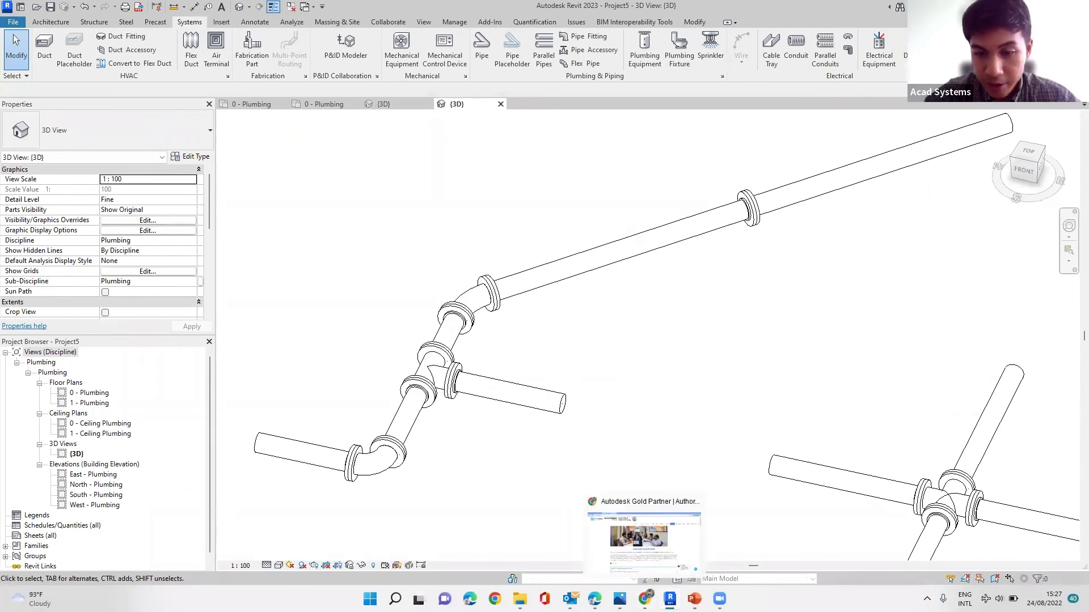
# - Switch to acadsystems.com in Chrome and scroll to the free lessons, including Flanged Pipe in Revit
pyautogui.click(644, 536)
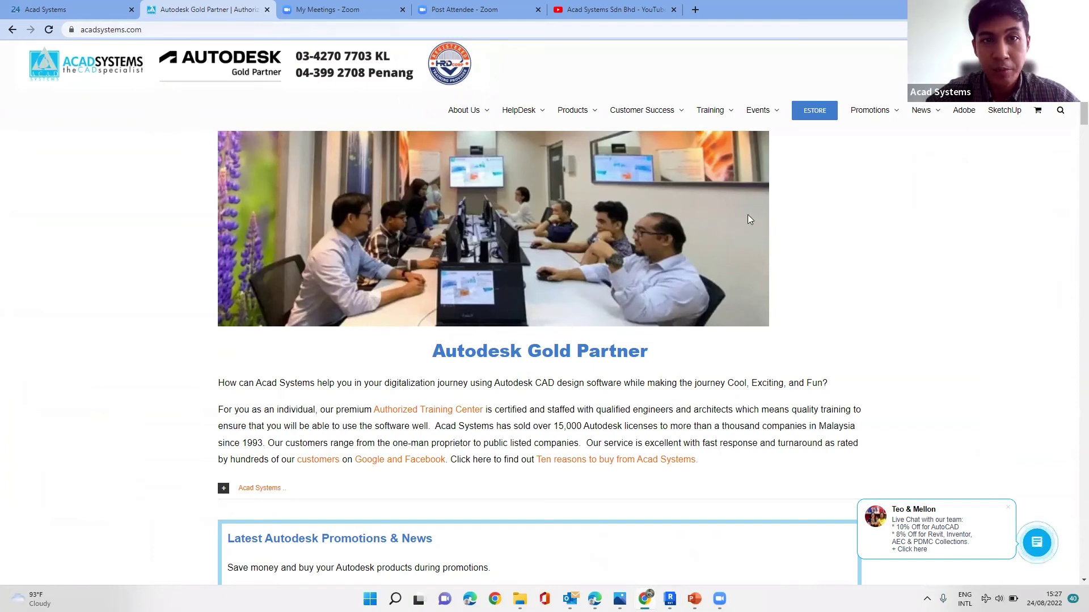
pyautogui.scroll(-1, 802, 238)
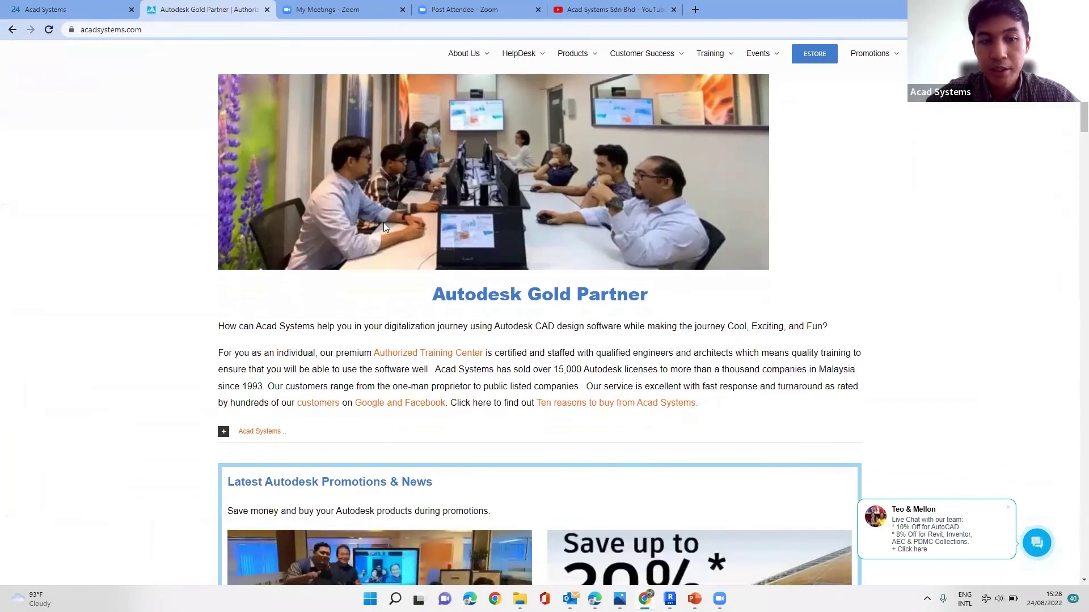
pyautogui.scroll(-3, 355, 228)
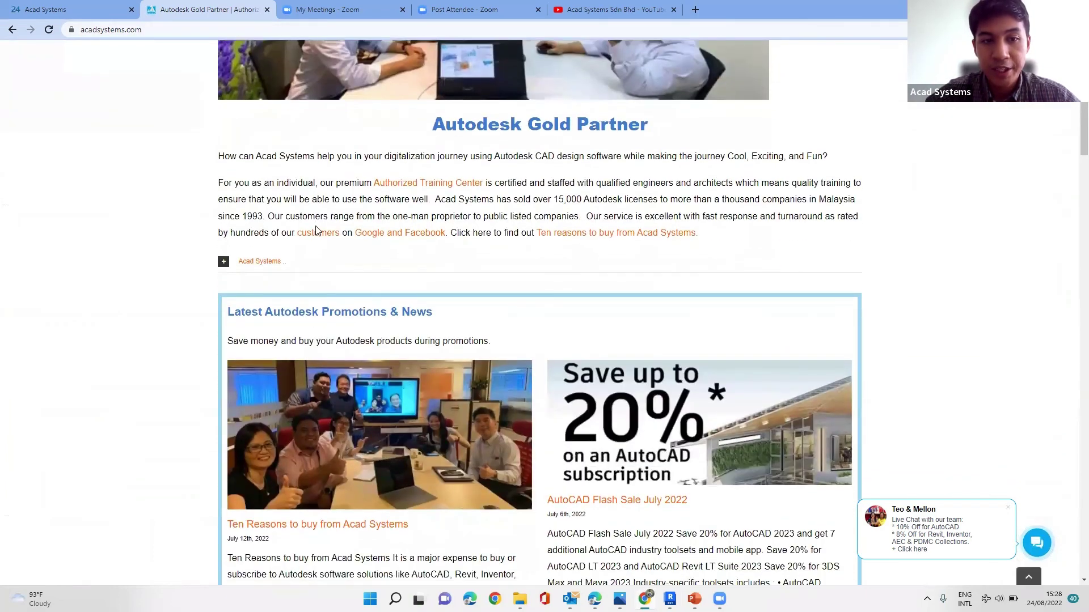
pyautogui.scroll(-3, 374, 180)
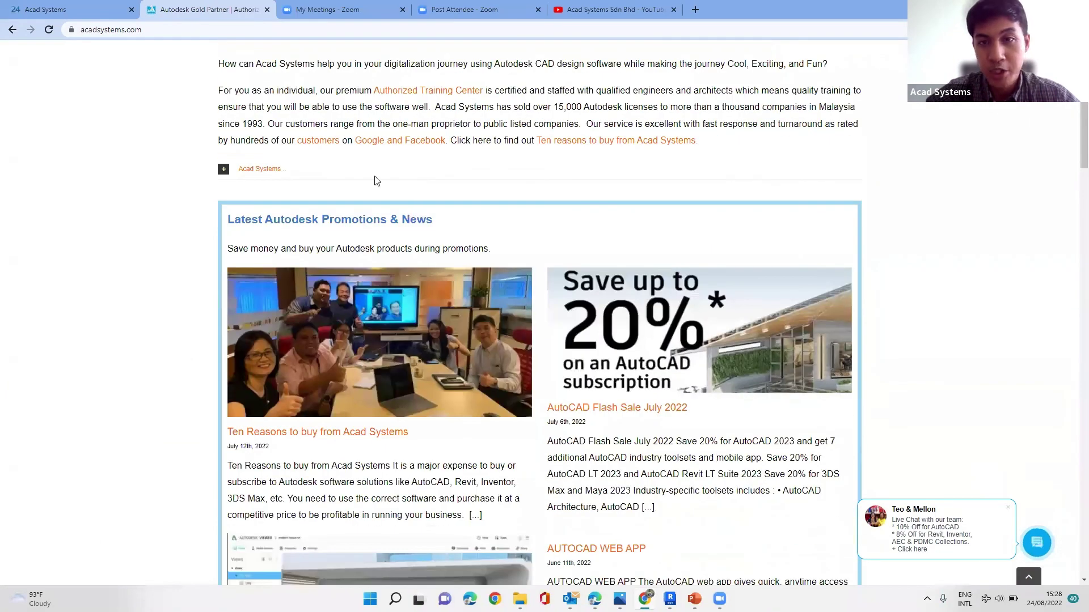
pyautogui.scroll(-2, 376, 180)
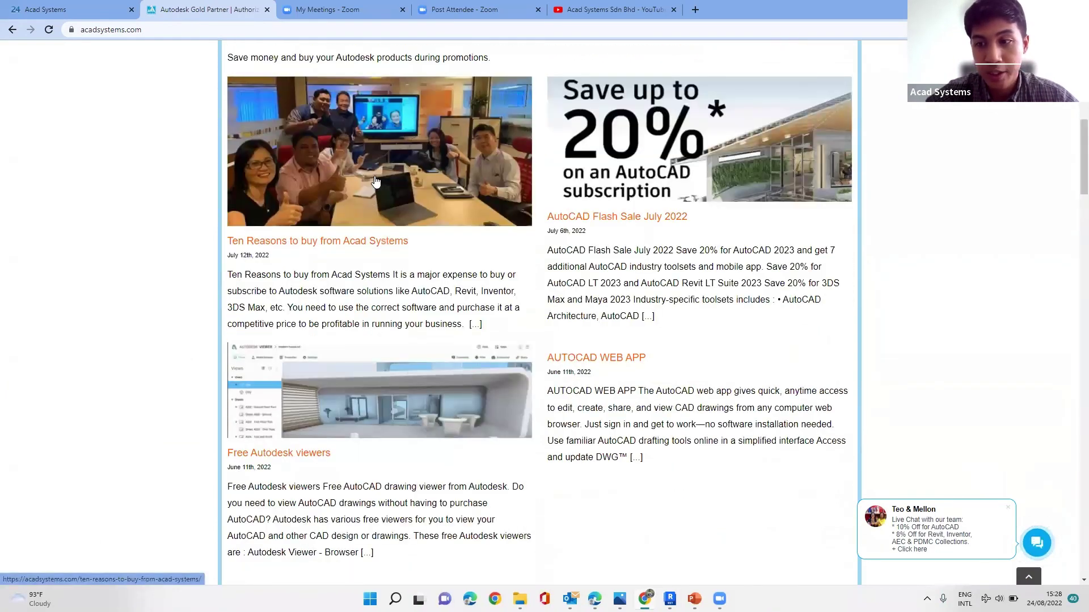
pyautogui.scroll(-15, 385, 251)
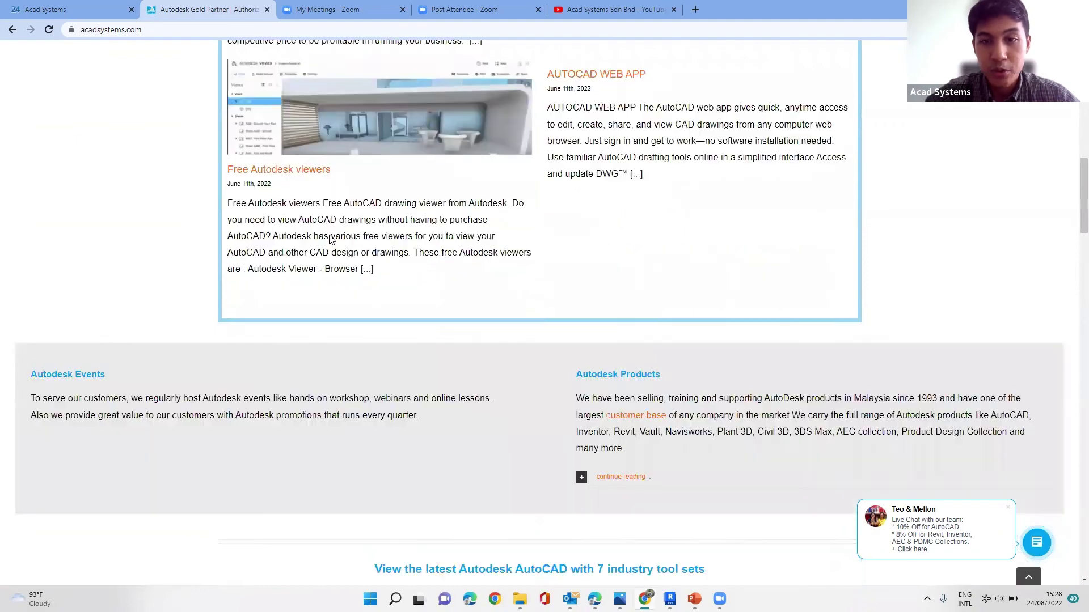
pyautogui.scroll(-5, 329, 178)
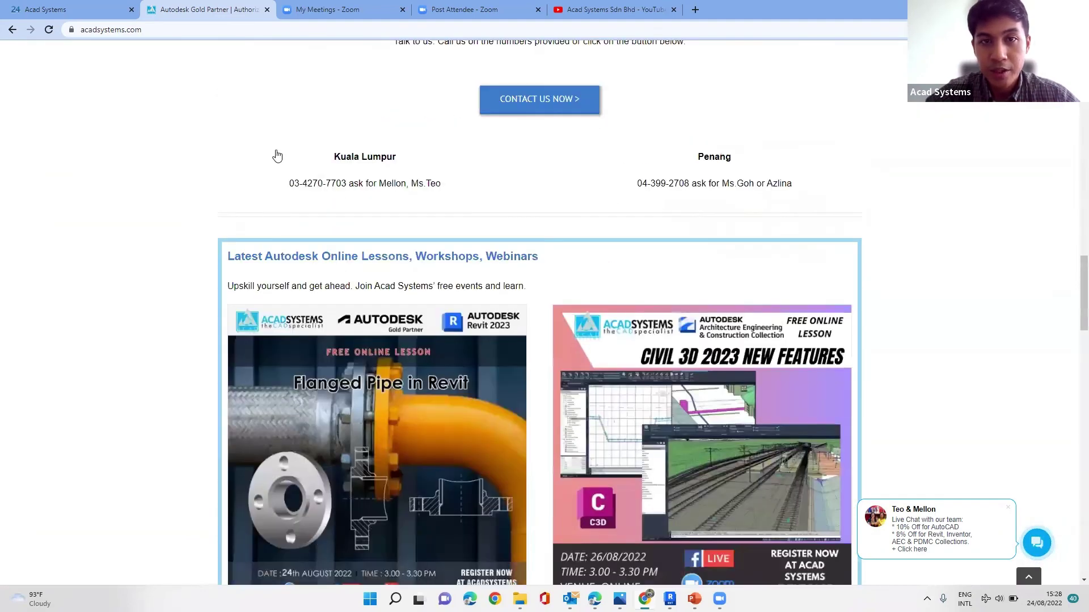
pyautogui.scroll(2, 363, 241)
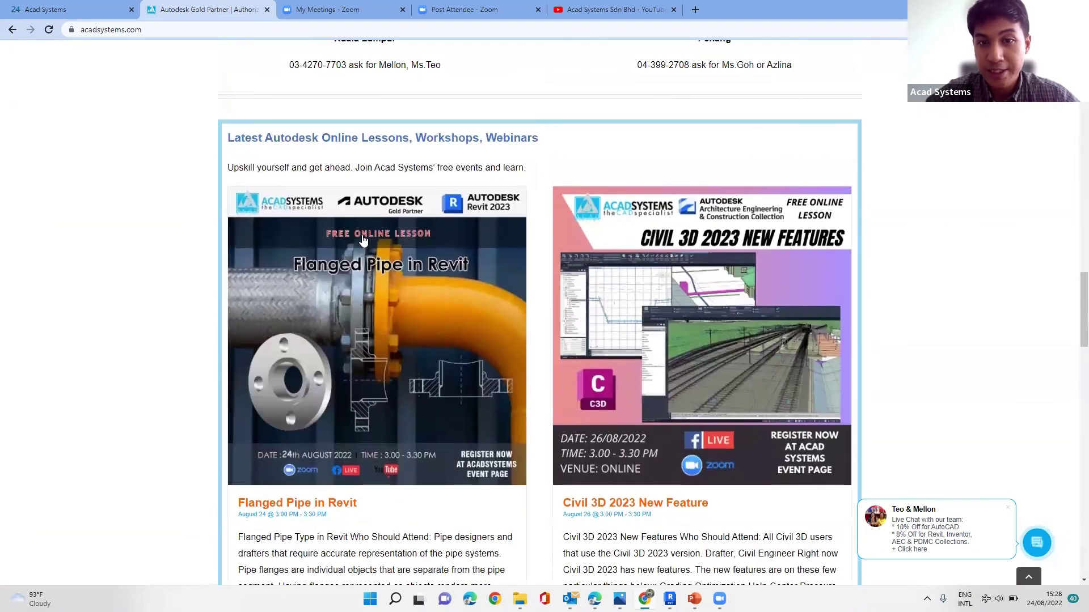
pyautogui.scroll(-2, 210, 187)
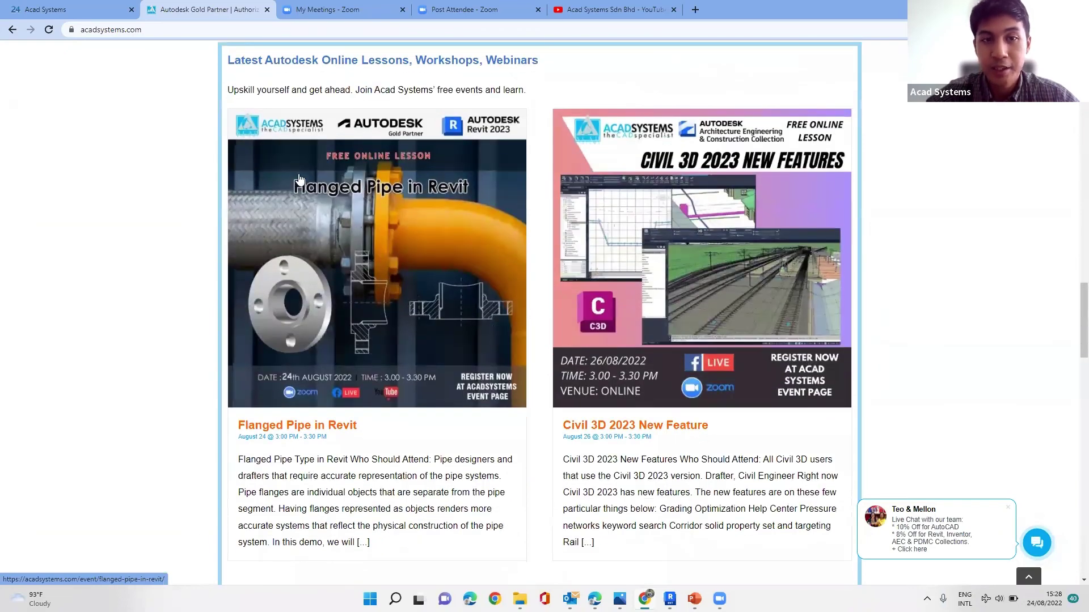
pyautogui.scroll(-2, 322, 178)
pyautogui.scroll(-2, 327, 333)
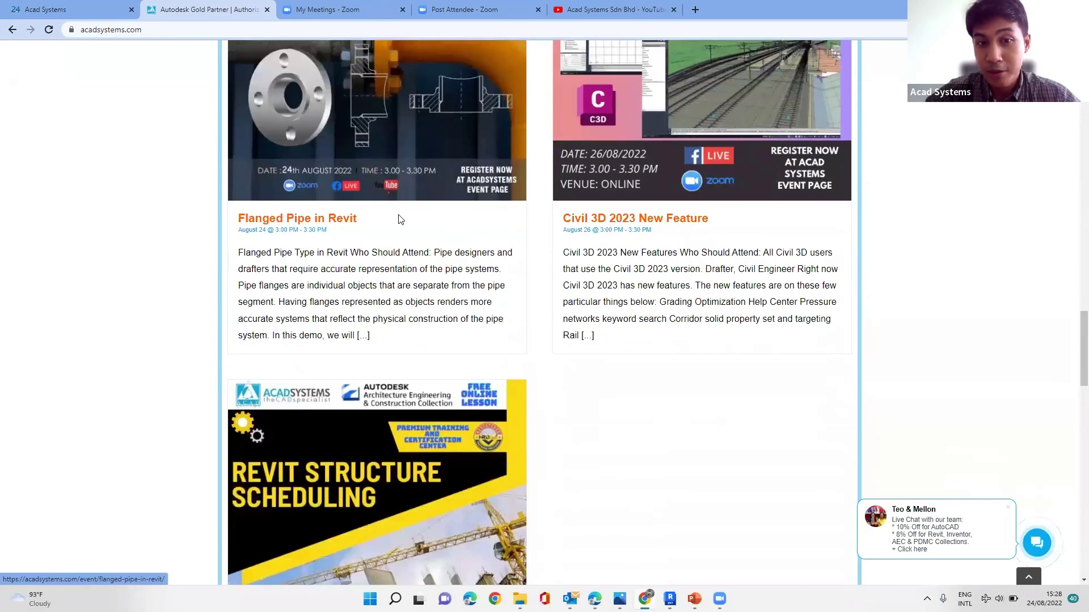
pyautogui.scroll(2, 646, 177)
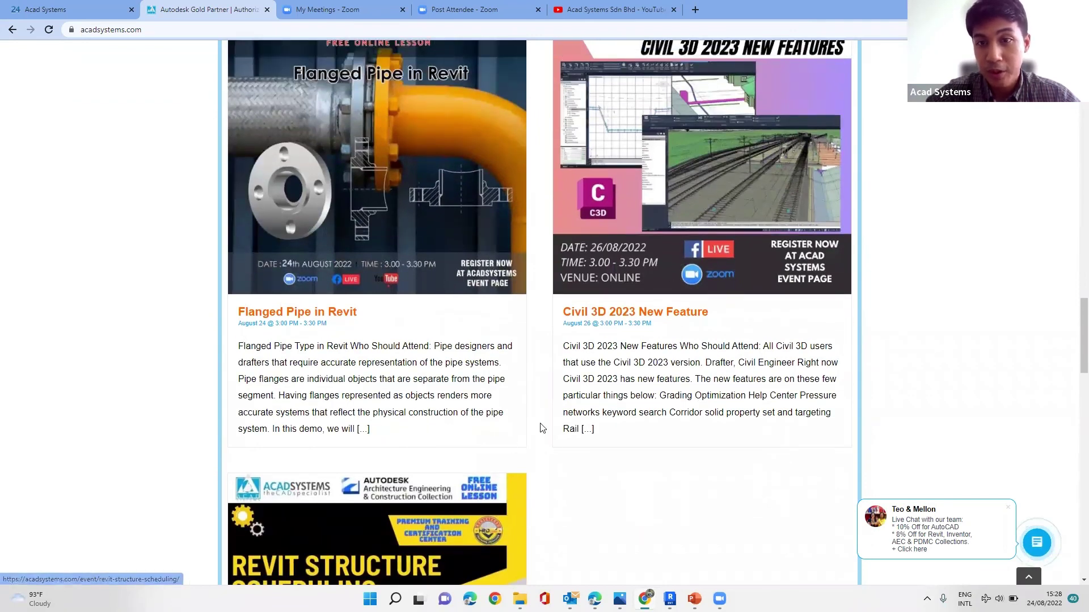
# - Read through the Civil 3D 2023 New Feature event page (9 going), then go back to the lessons listing
pyautogui.click(700, 181)
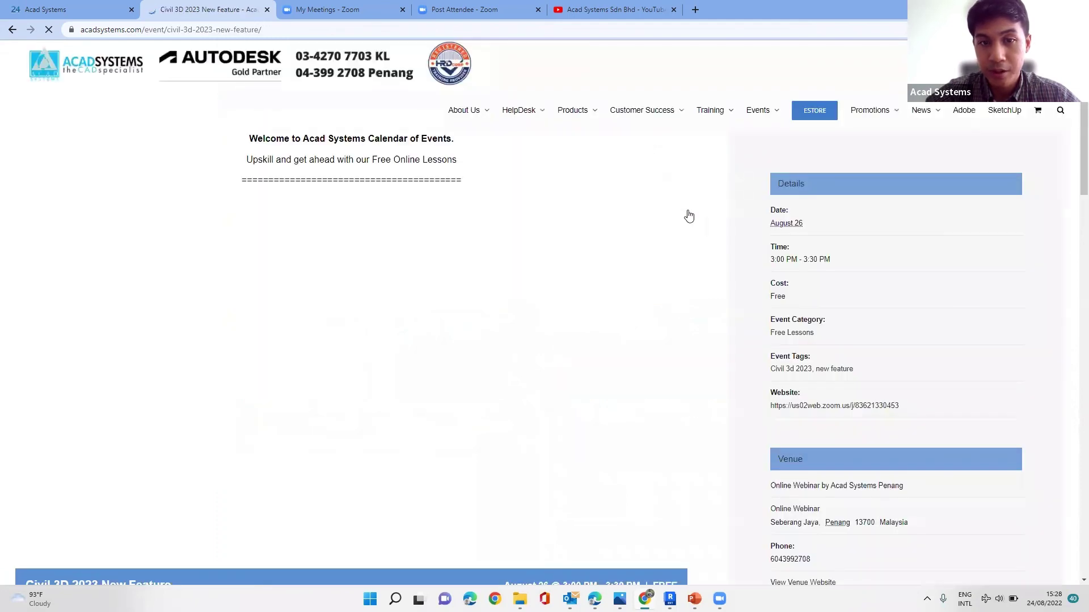
pyautogui.scroll(-1, 191, 386)
pyautogui.scroll(-4, 190, 386)
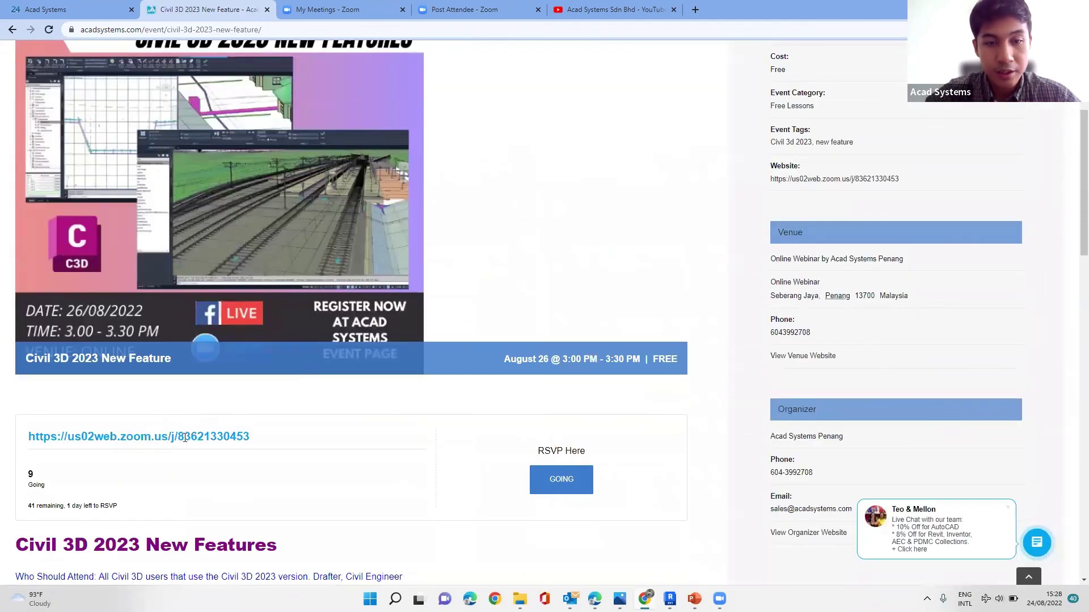
pyautogui.scroll(2, 573, 488)
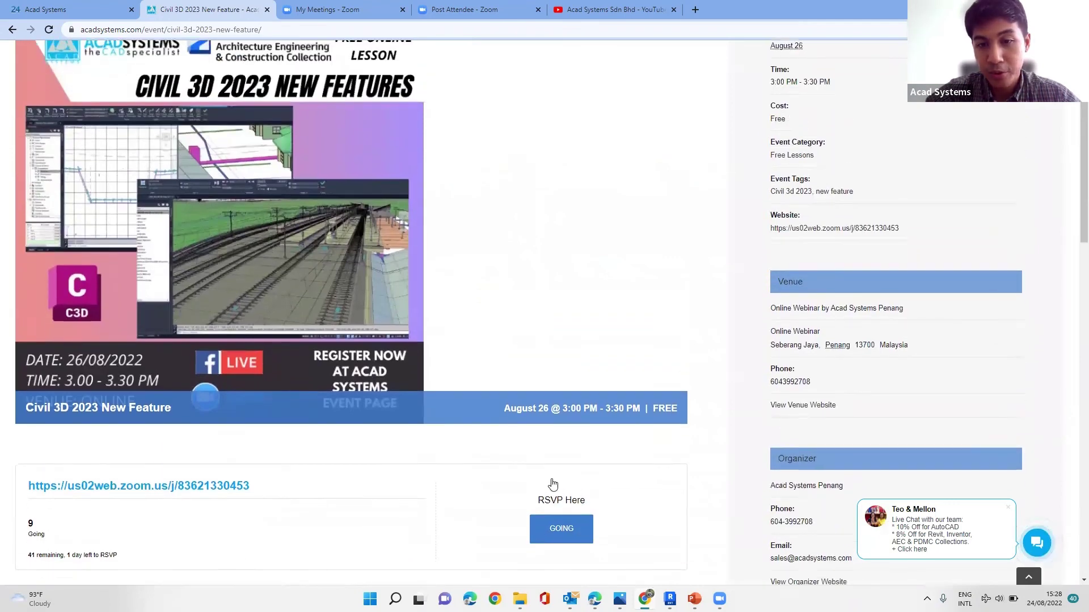
pyautogui.scroll(-1, 561, 482)
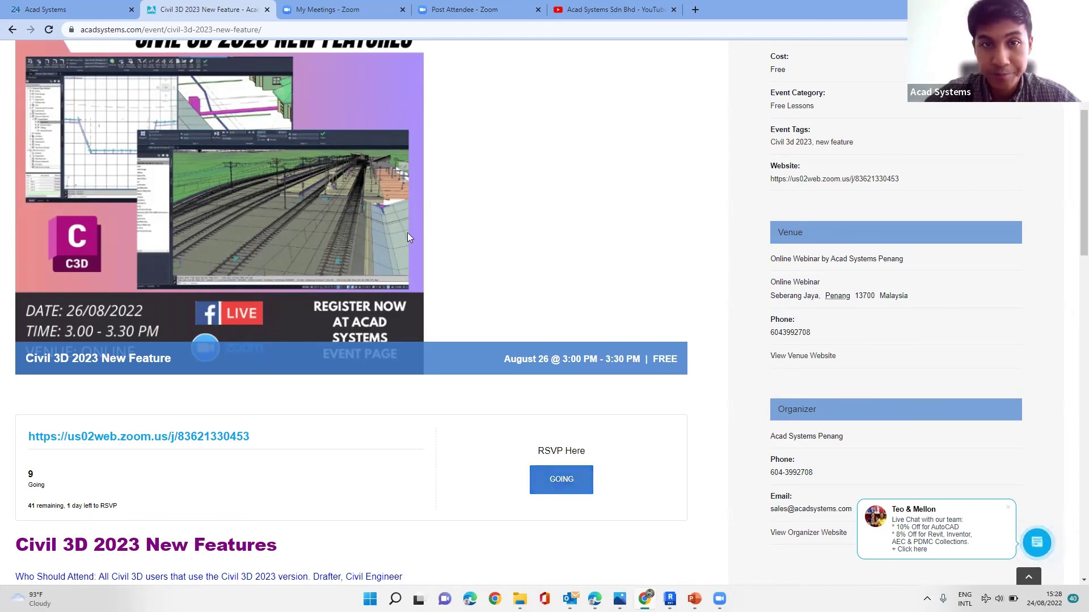
pyautogui.scroll(-4, 407, 237)
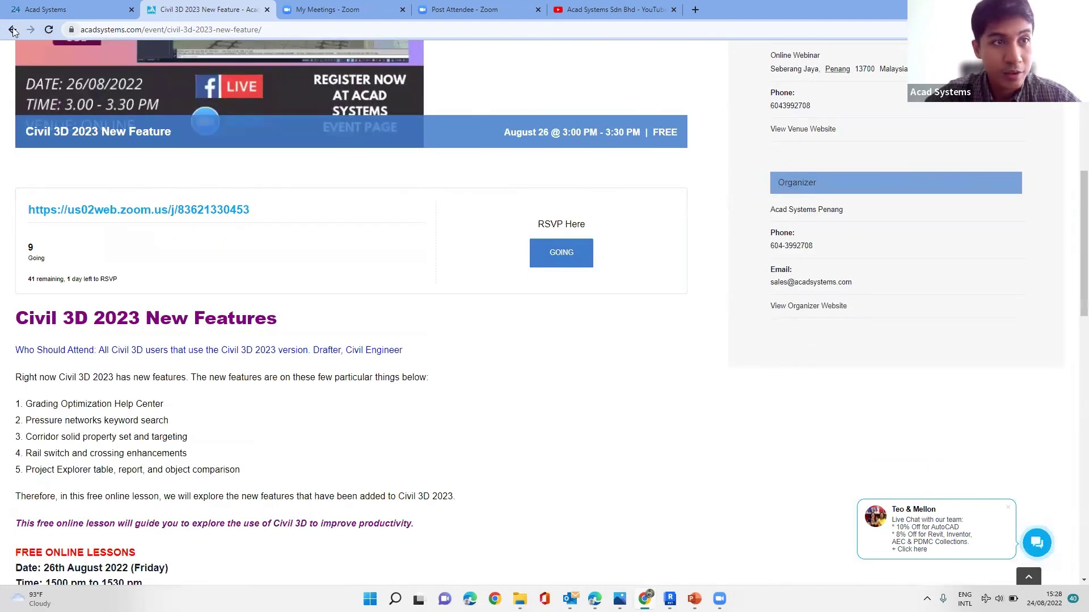
pyautogui.click(12, 30)
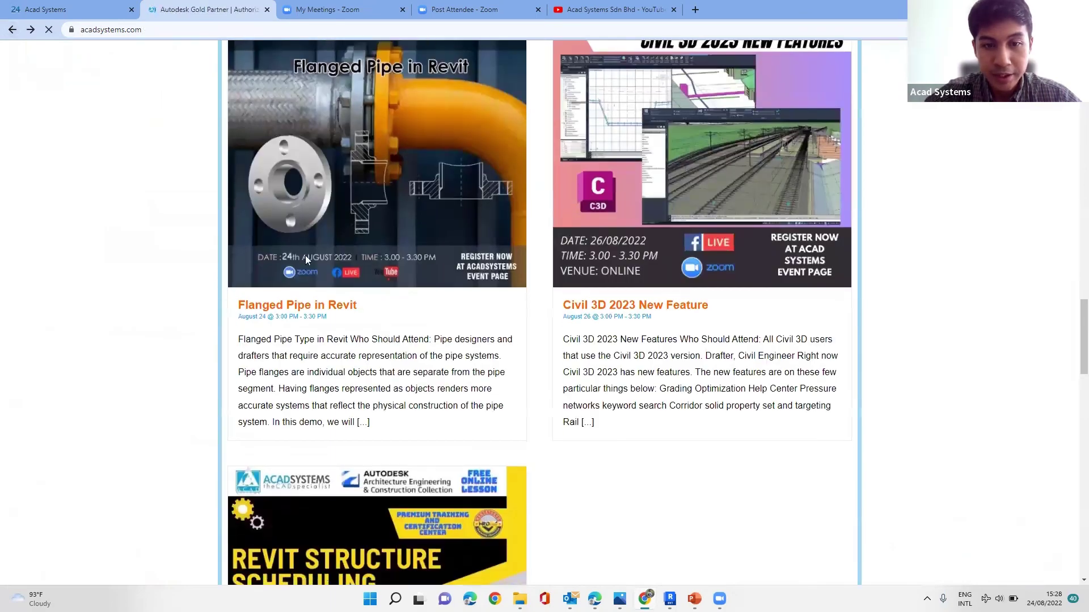
# - Scroll to the KL & PG 2022 training schedule showing Civil 3D Essential, then open the live-chat options
pyautogui.scroll(-12, 306, 259)
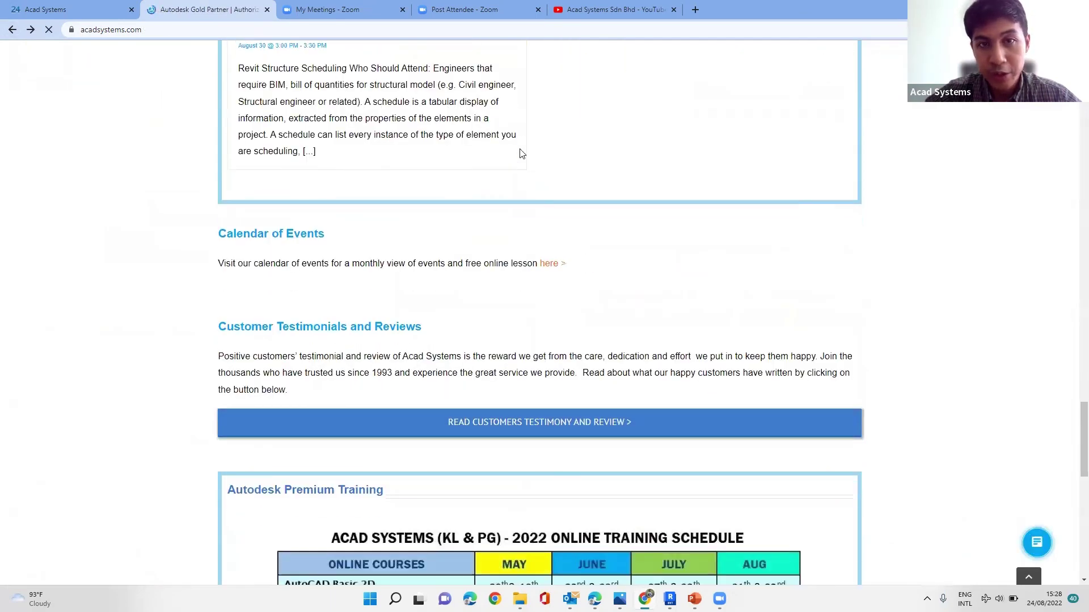
pyautogui.scroll(-10, 368, 165)
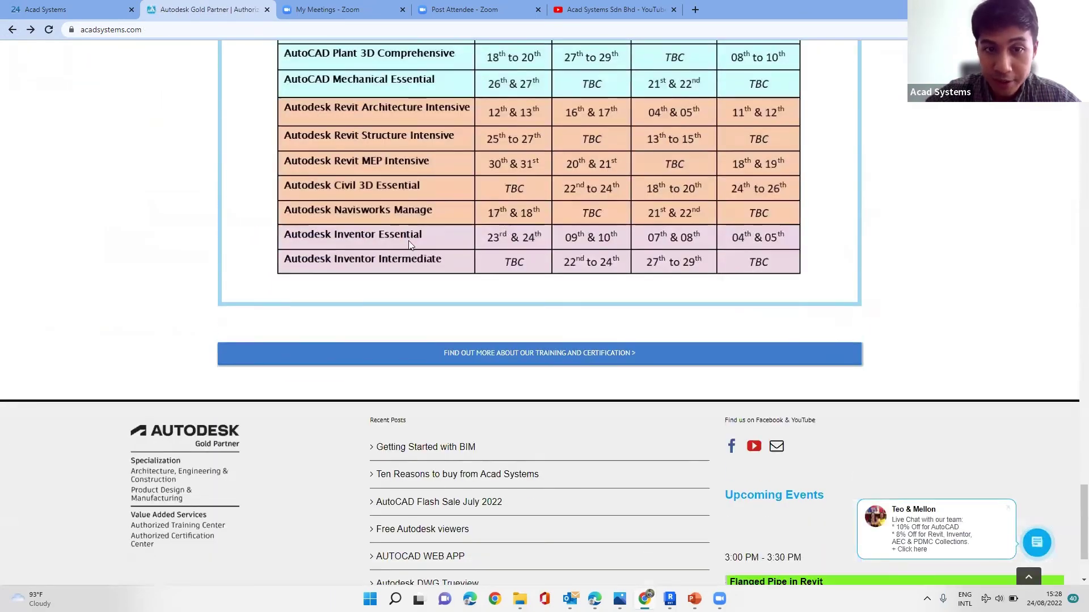
pyautogui.scroll(2, 316, 221)
pyautogui.scroll(1, 316, 221)
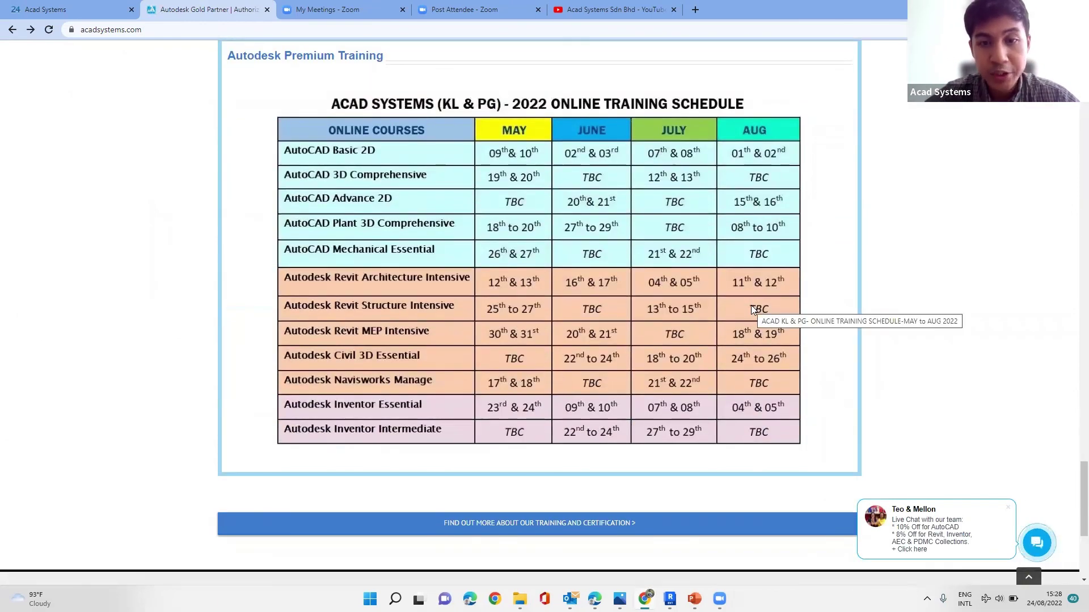
pyautogui.scroll(-1, 930, 434)
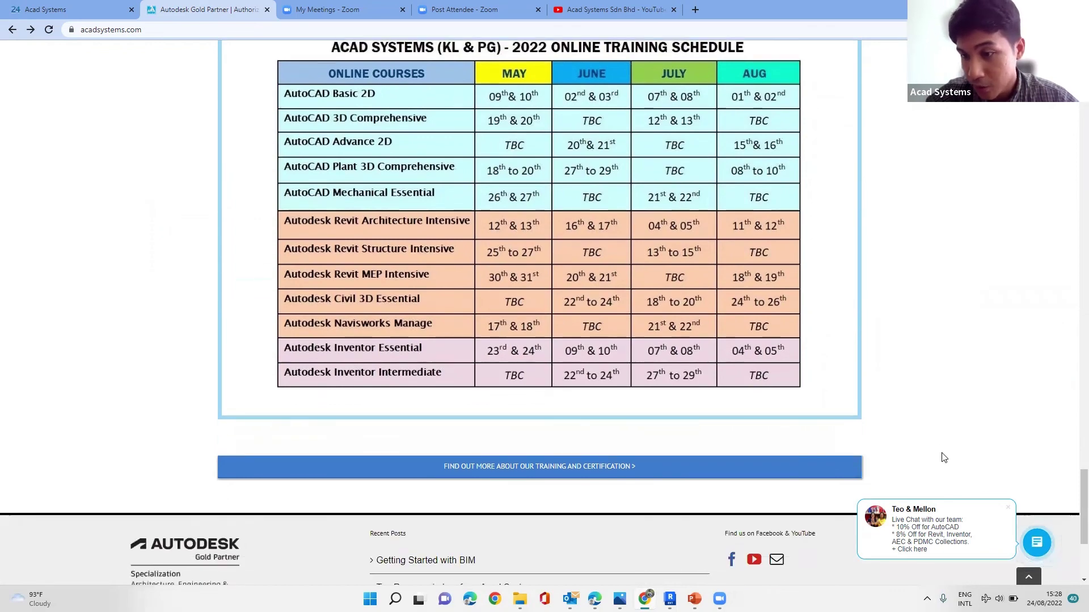
pyautogui.click(1034, 546)
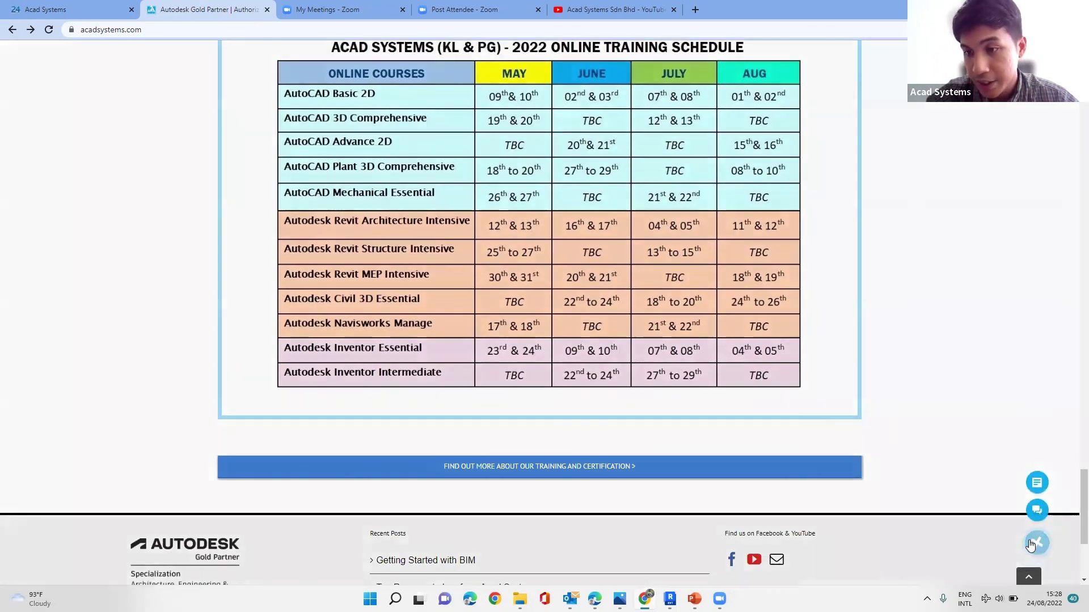